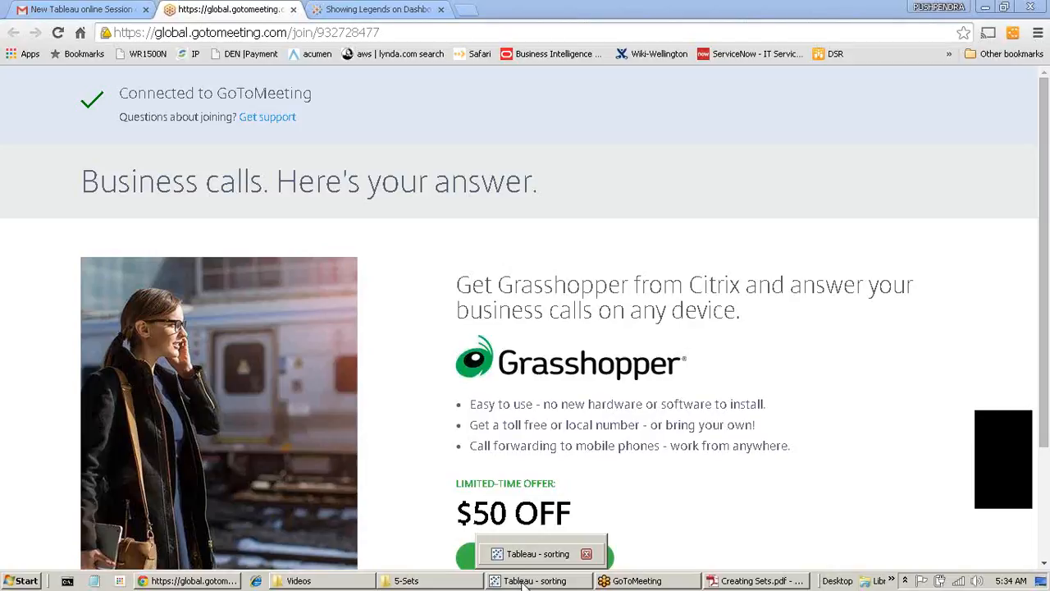
Step: Switch to File Explorer and open the 1-Getting Started folder inside 02-Visual Analytics
left_click(522, 583)
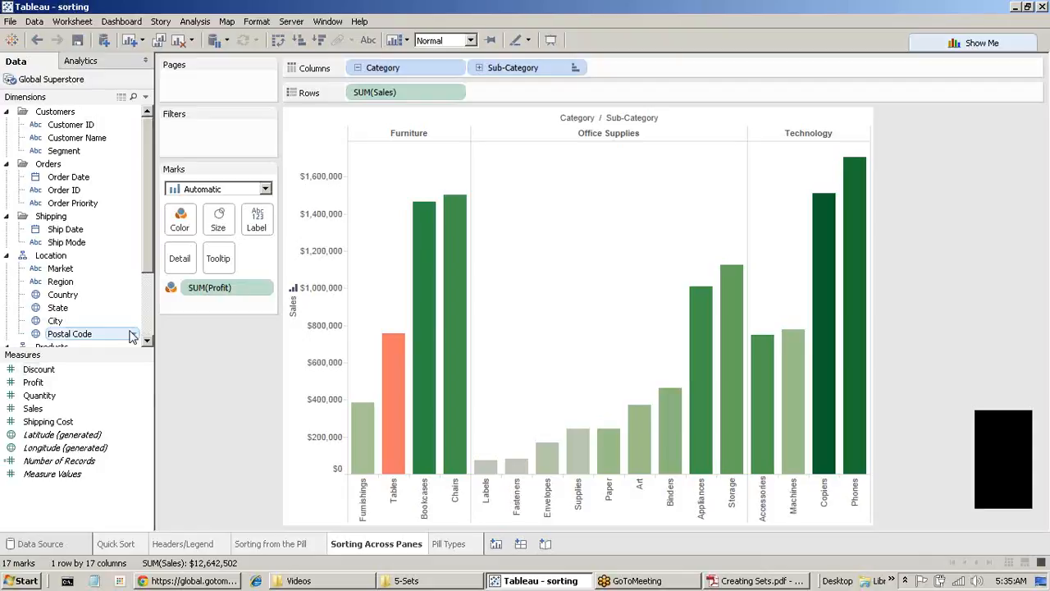
left_click(355, 584)
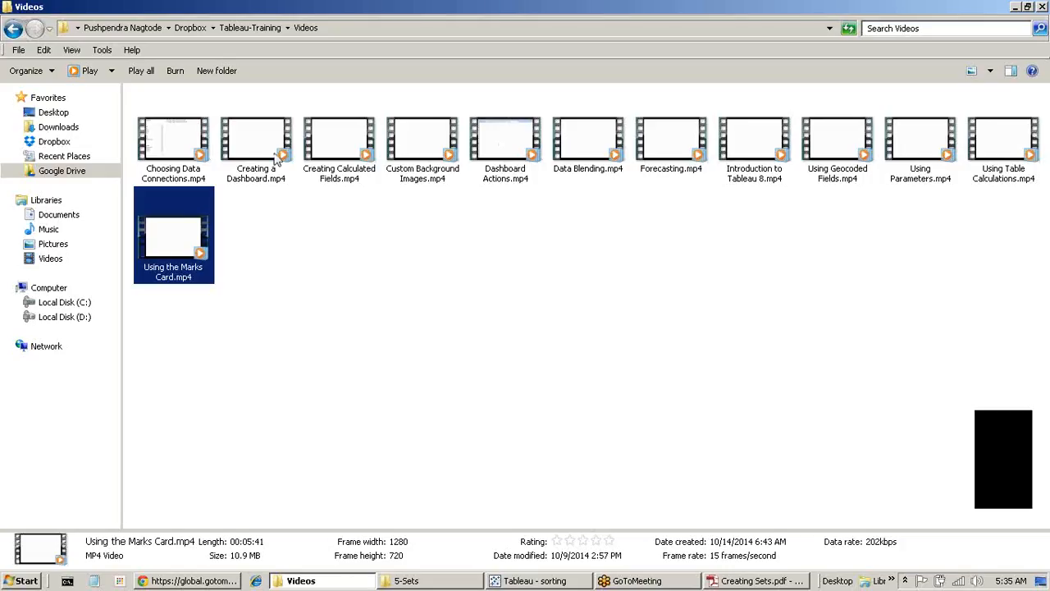
left_click(403, 581)
left_click(377, 28)
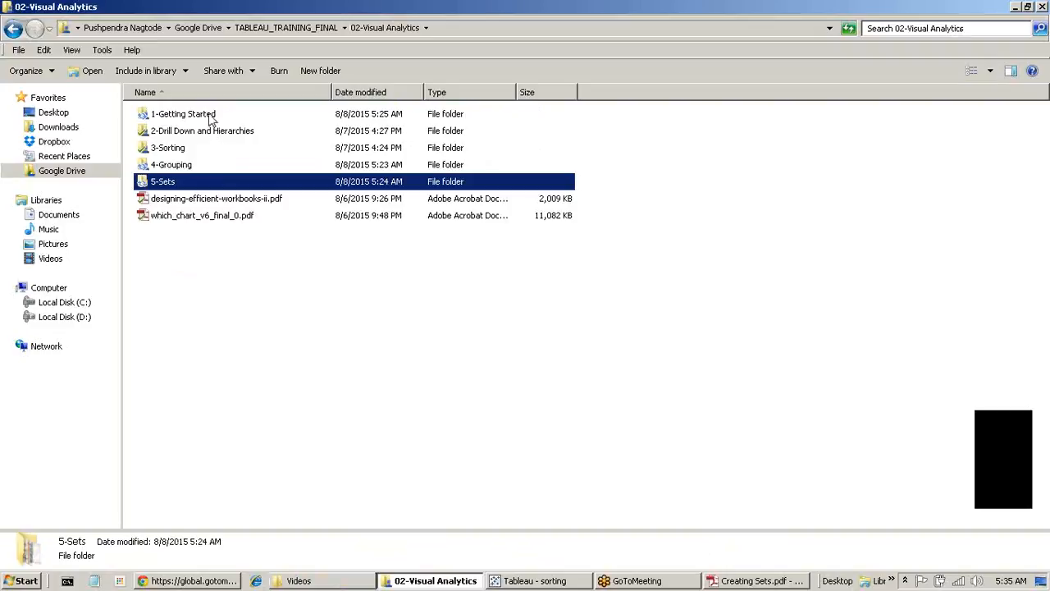
left_click(211, 117)
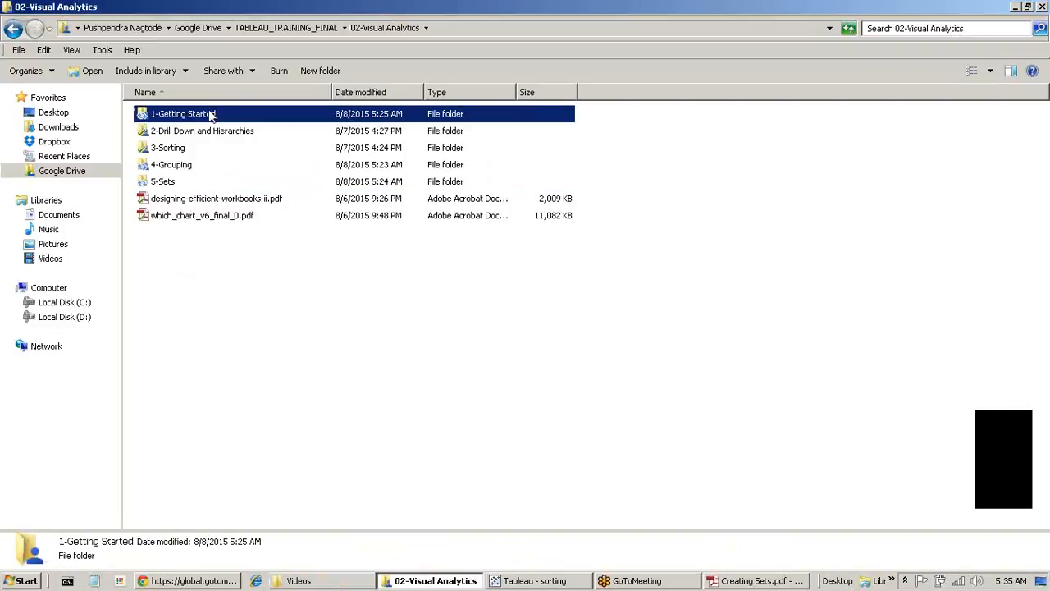
double_click(212, 117)
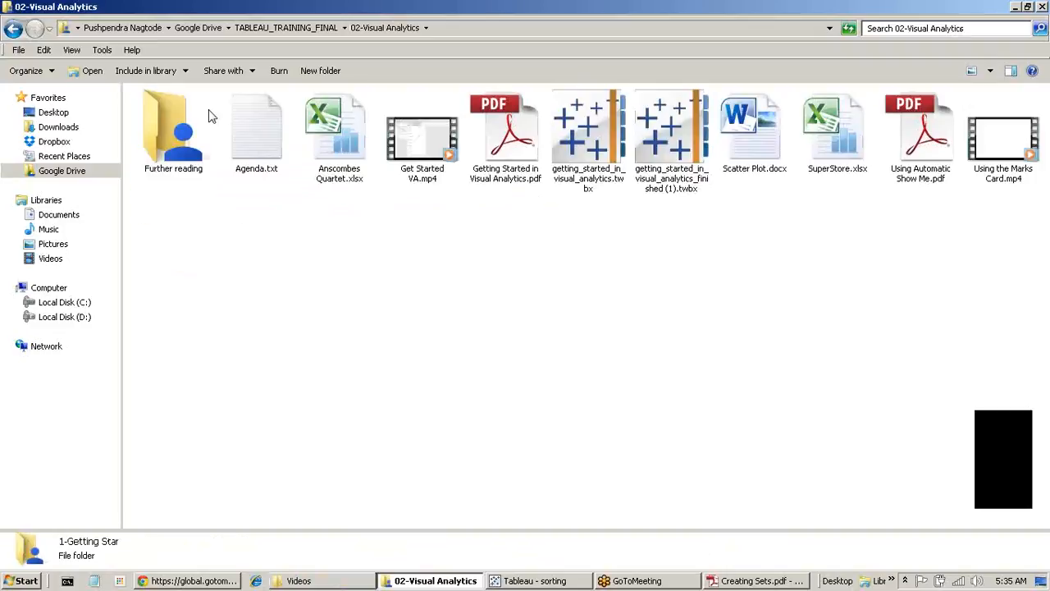
Step: Look over the Getting Started training files and return to the 02-Visual Analytics folder
left_click(513, 156)
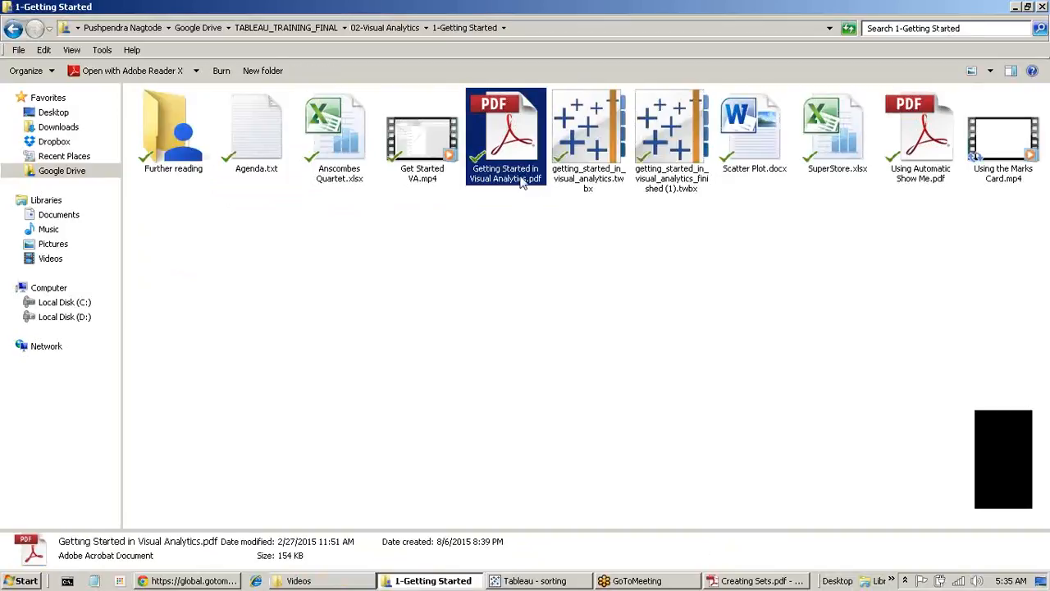
left_click(598, 345)
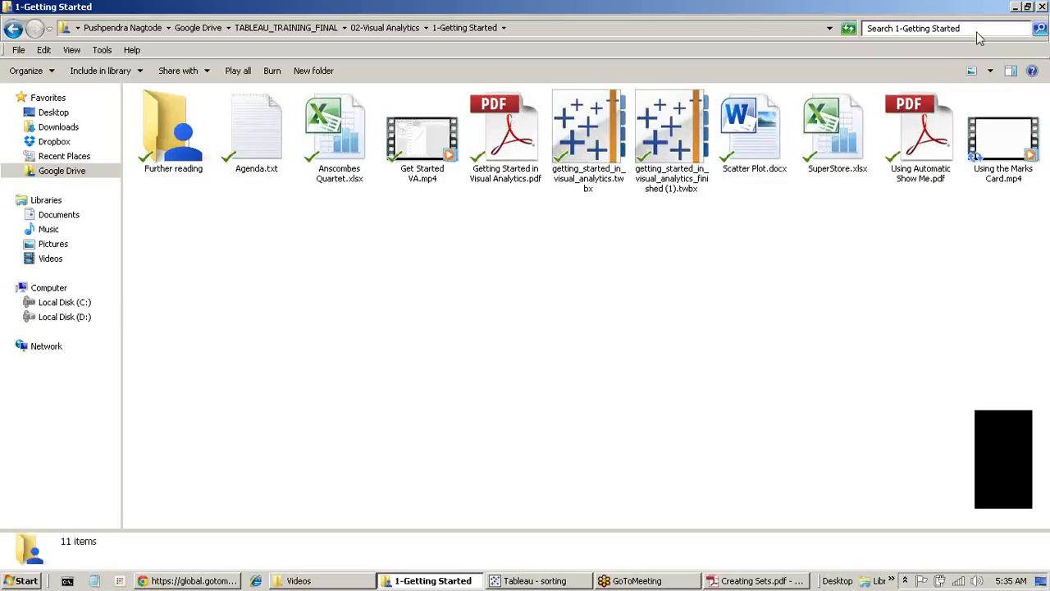
left_click(662, 364)
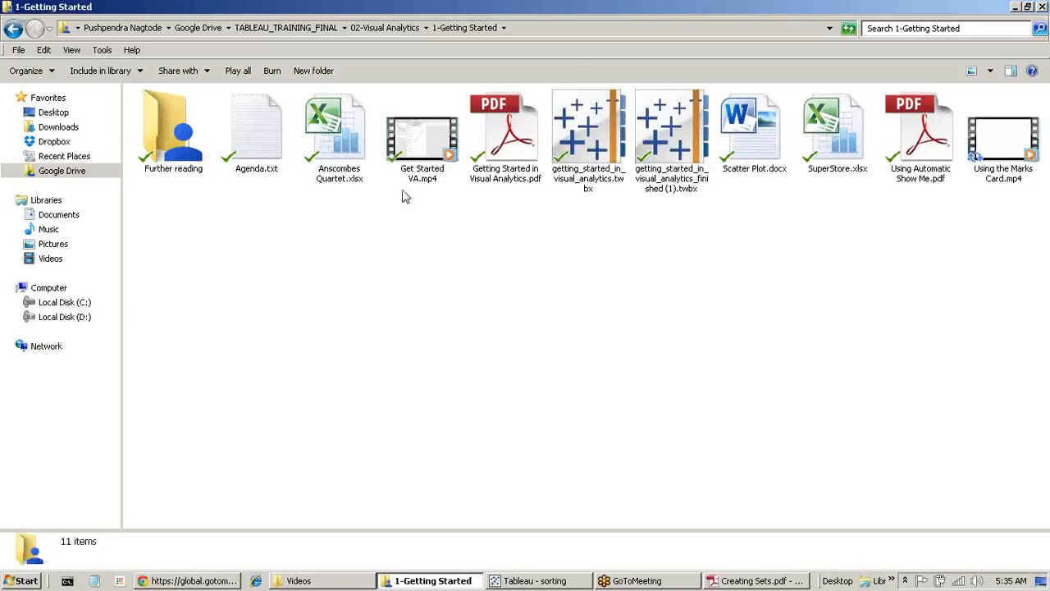
left_click(374, 29)
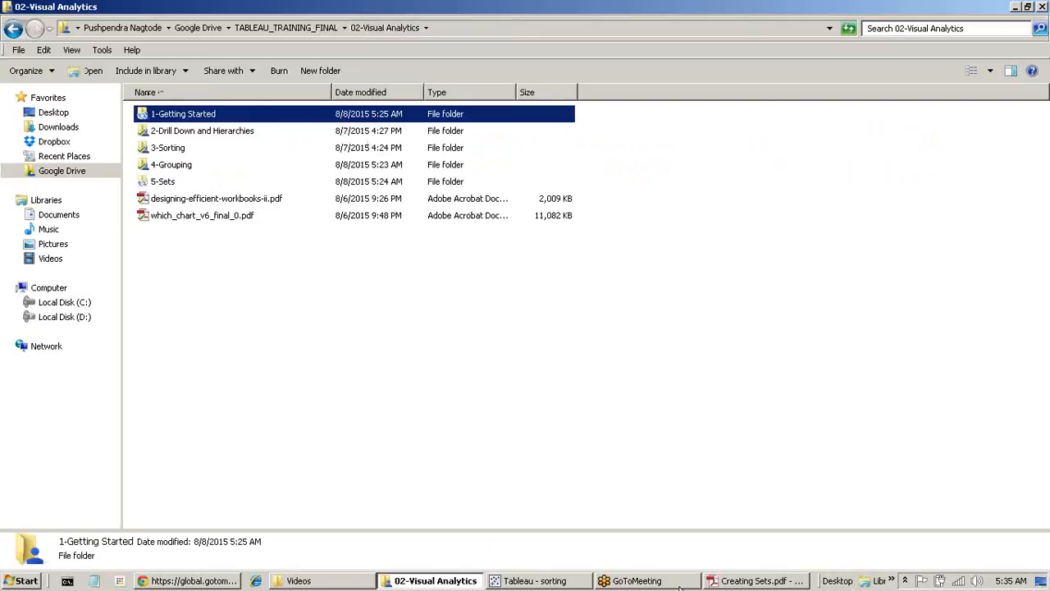
Step: Switch to the Tableau sorting workbook and try the Circle mark type on the sales chart before restoring Automatic
left_click(532, 581)
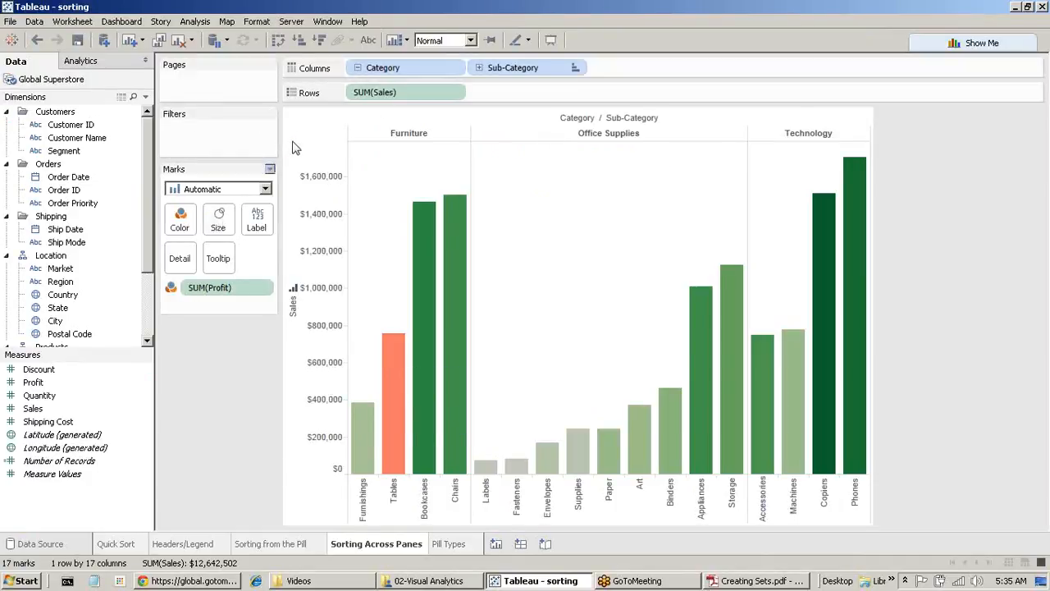
left_click(228, 191)
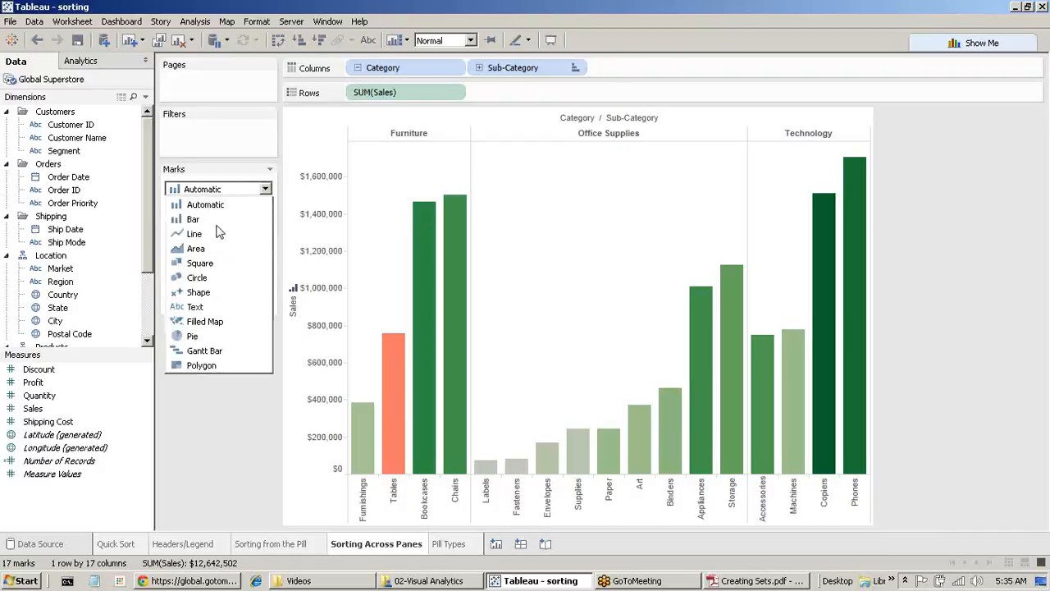
left_click(198, 277)
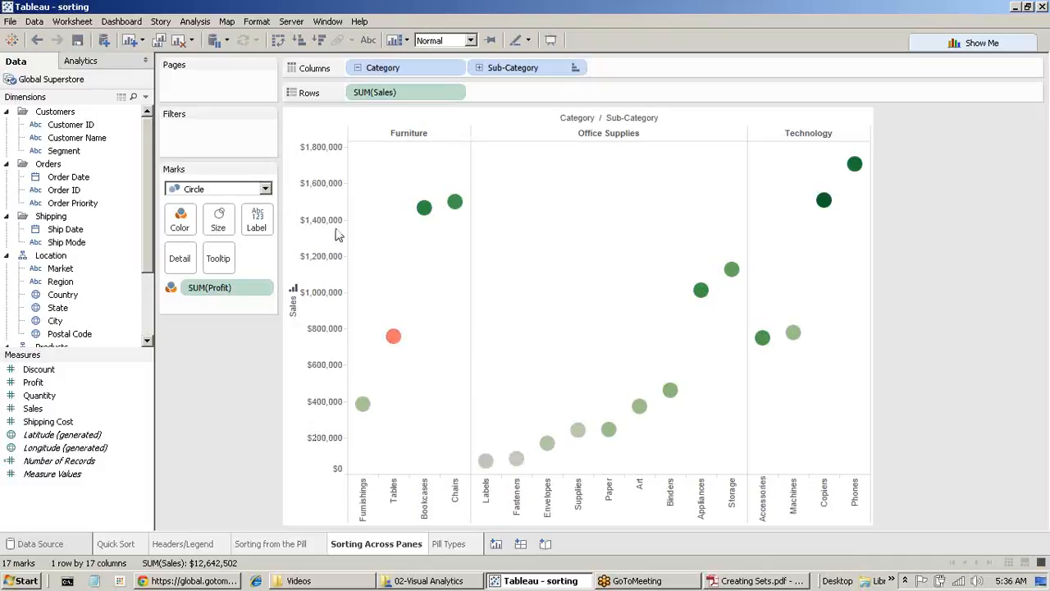
left_click(243, 190)
left_click(232, 207)
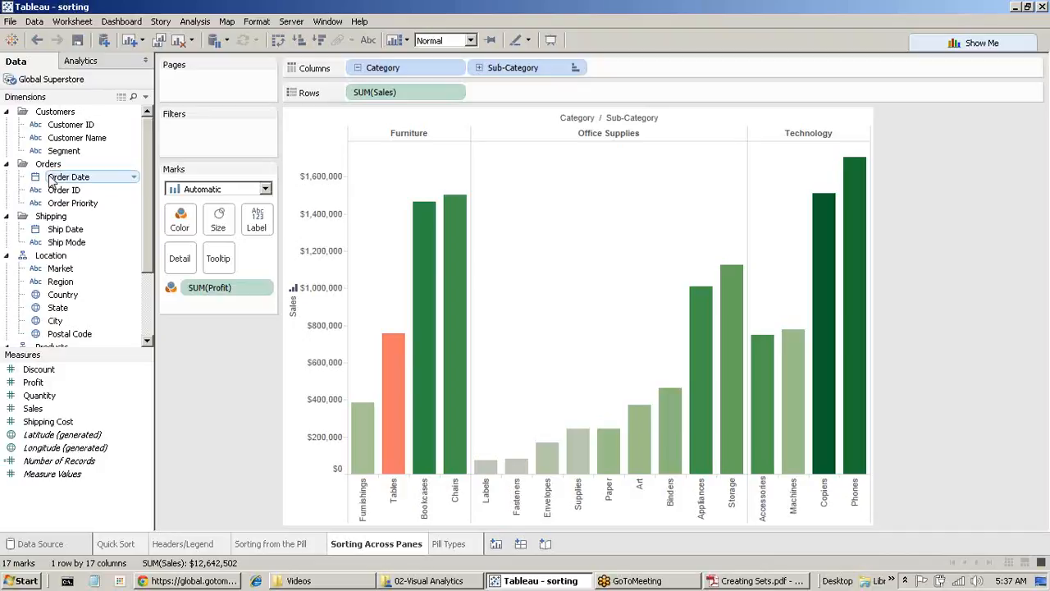
Step: Examine the Location hierarchy's levels from Market down to Postal Code and the drill-down control of Sub-Category on Columns
left_click(7, 256)
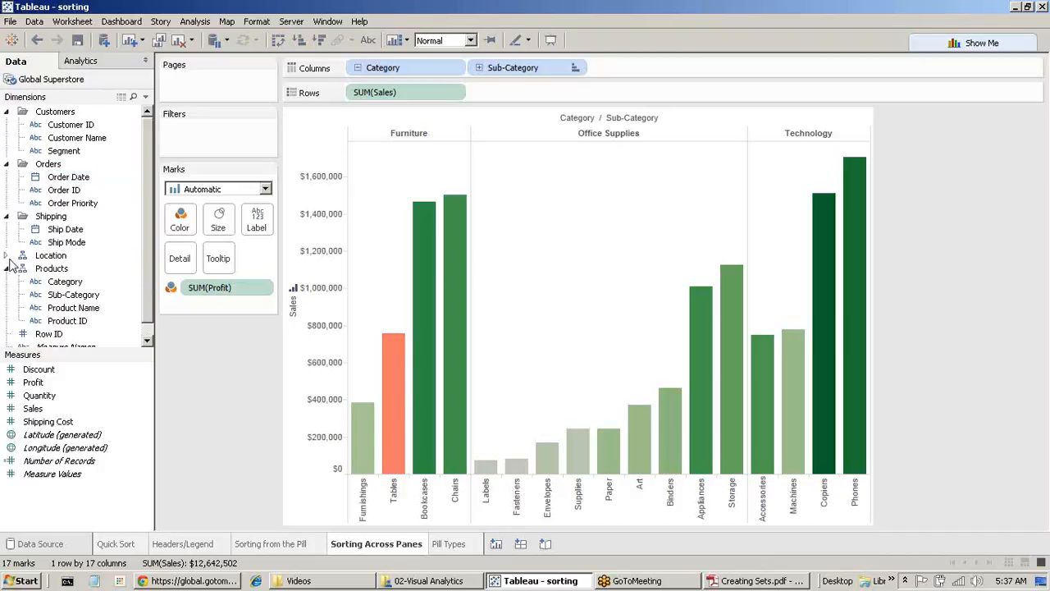
left_click(9, 257)
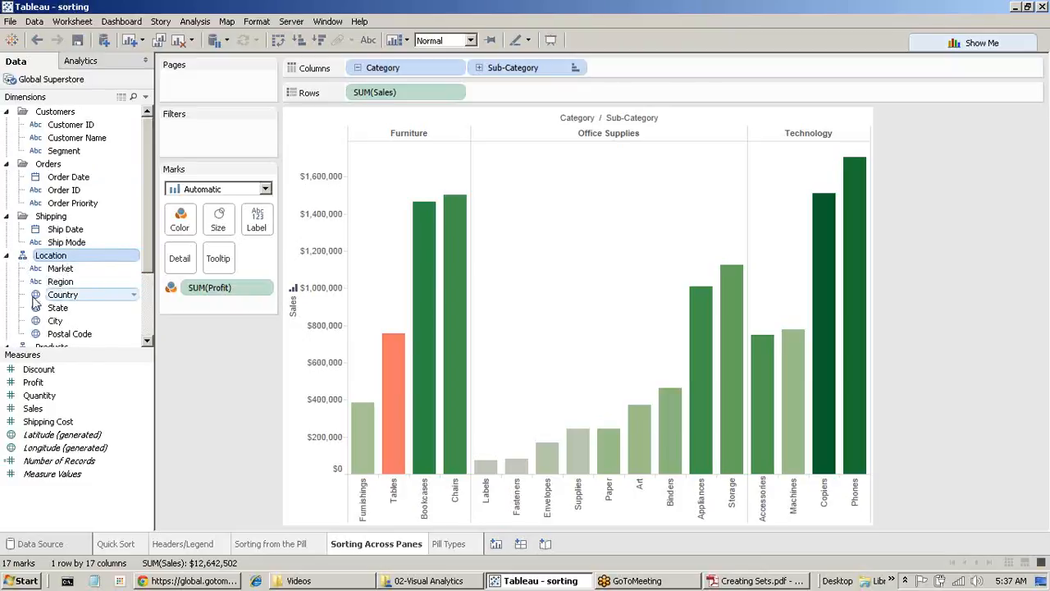
left_click(83, 270)
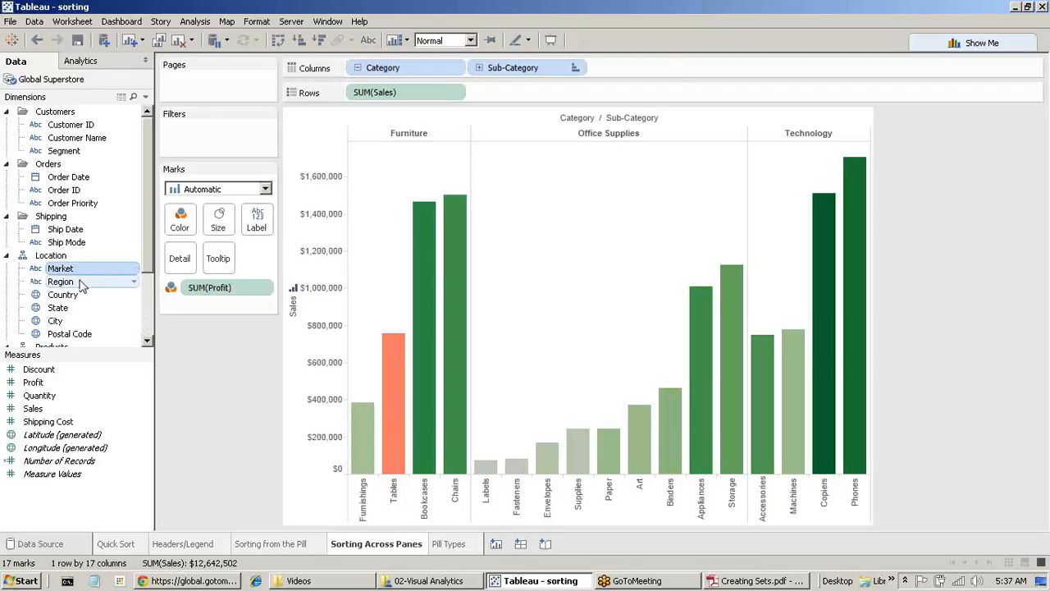
left_click(82, 283)
left_click(82, 297)
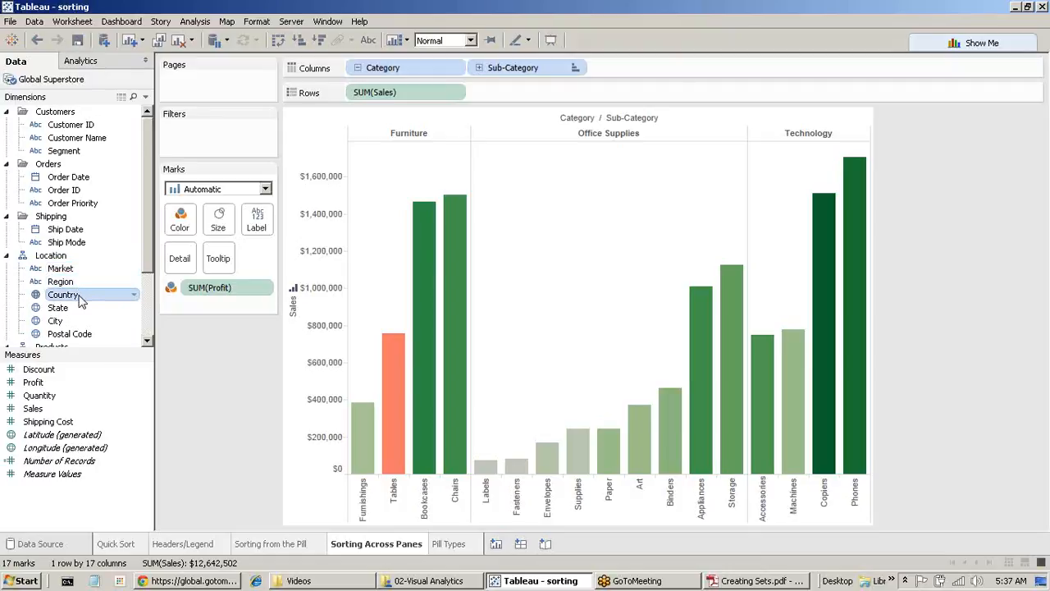
scroll(82, 297, "down", 3)
left_click(73, 232)
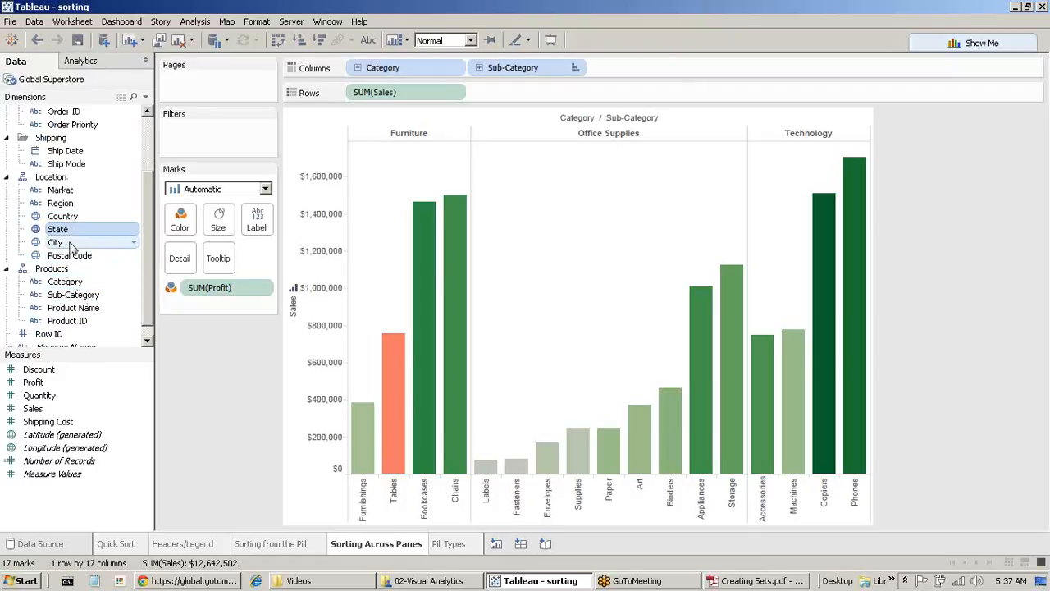
left_click(74, 243)
left_click(73, 257)
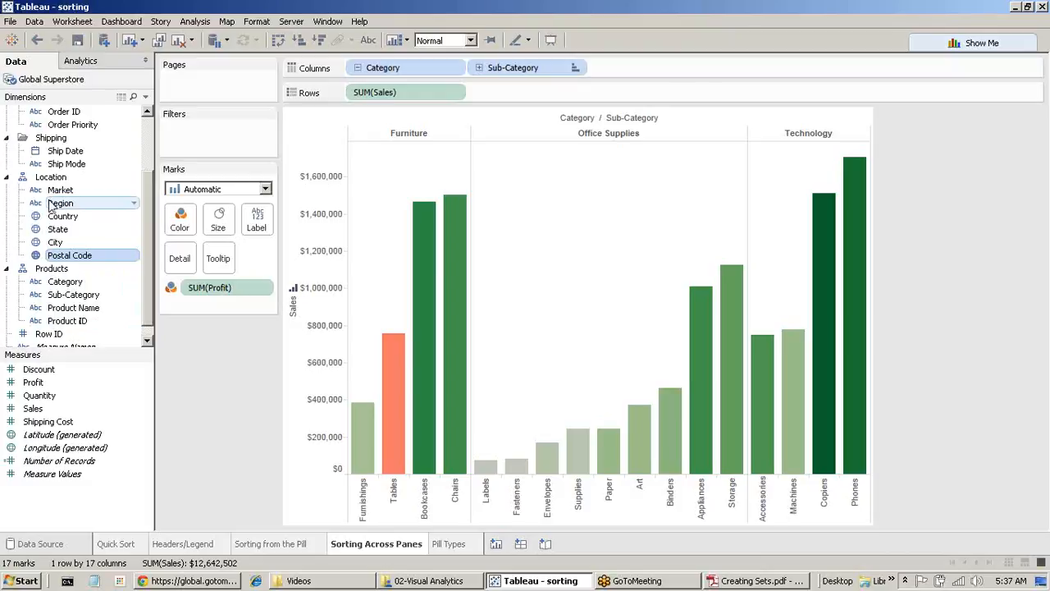
left_click(480, 69)
left_click(480, 71)
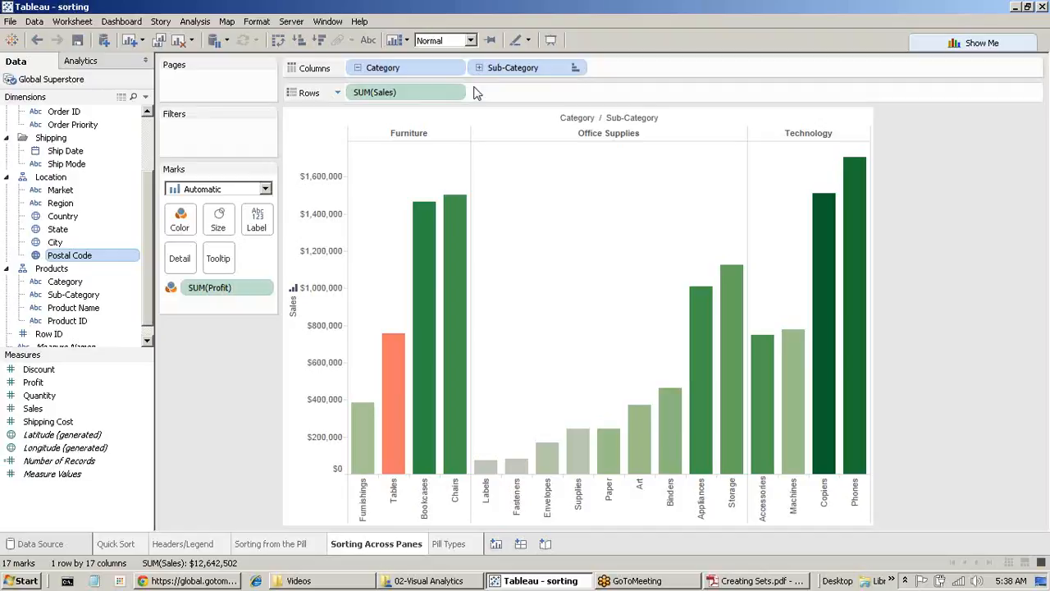
Step: Switch to File Explorer and open the 3-Sorting folder inside 02-Visual Analytics
left_click(398, 581)
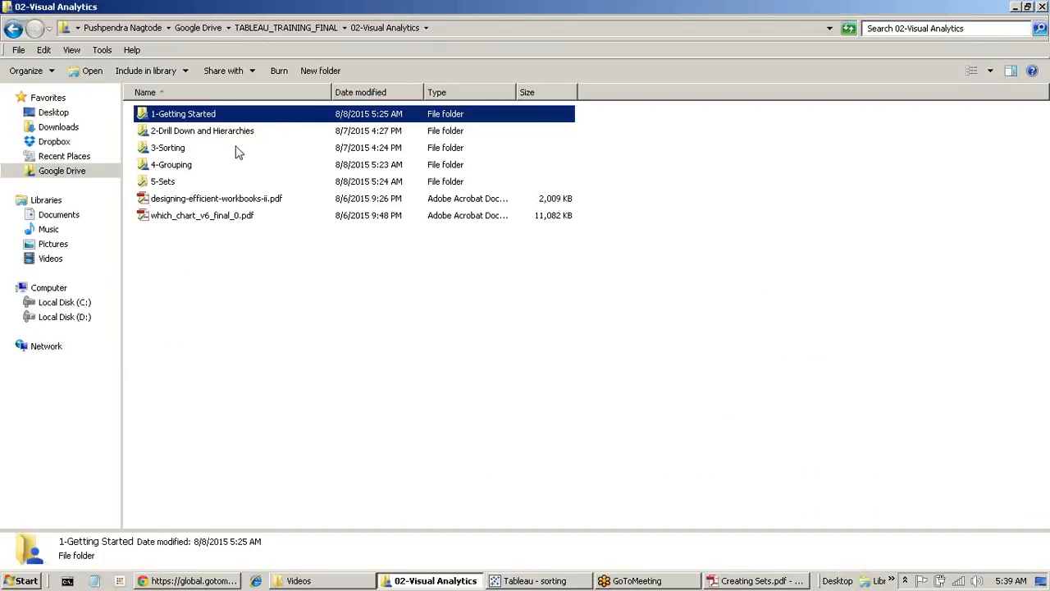
left_click(207, 135)
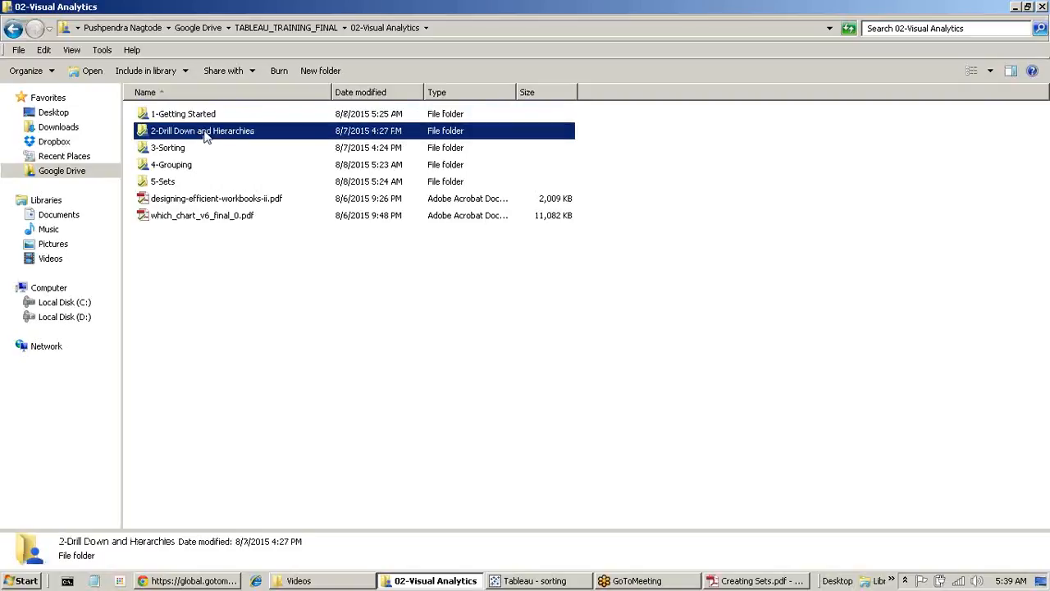
left_click(193, 153)
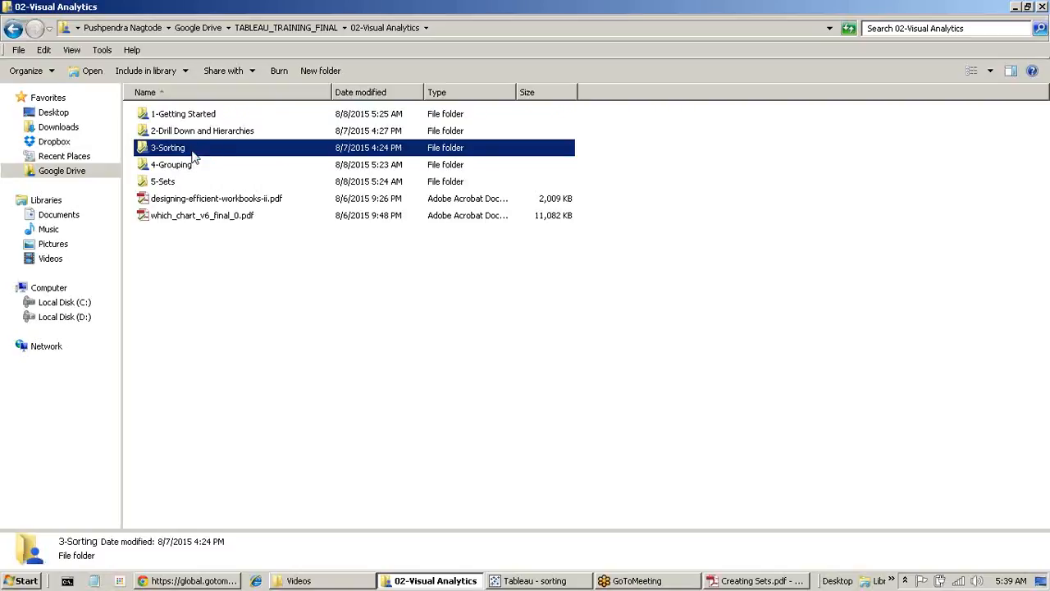
double_click(194, 157)
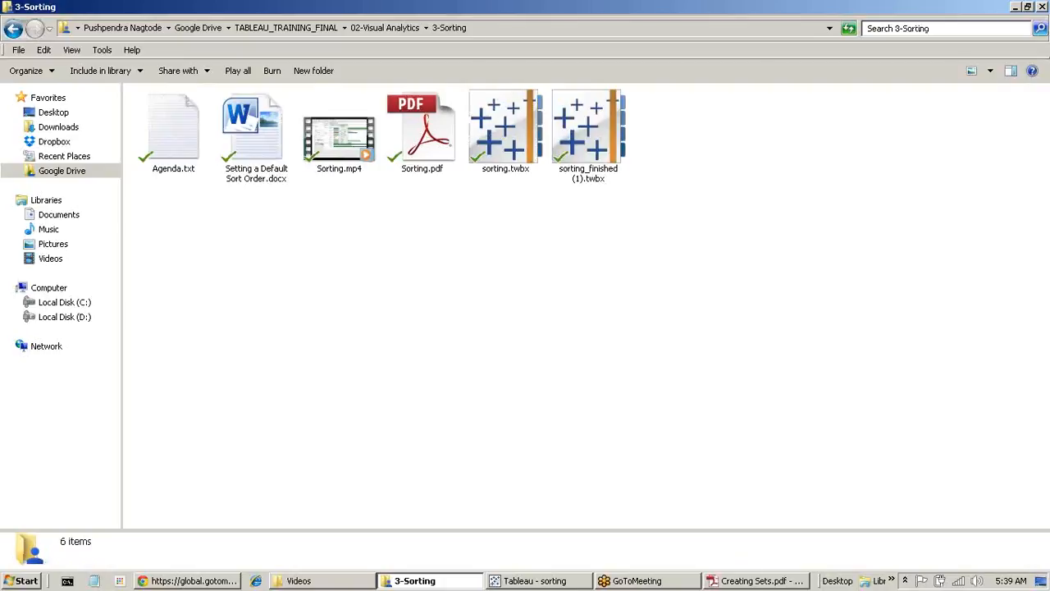
Step: Switch back to the Tableau sorting workbook and bring up the Quick Sort sheet
left_click(540, 580)
mouse_move(461, 238)
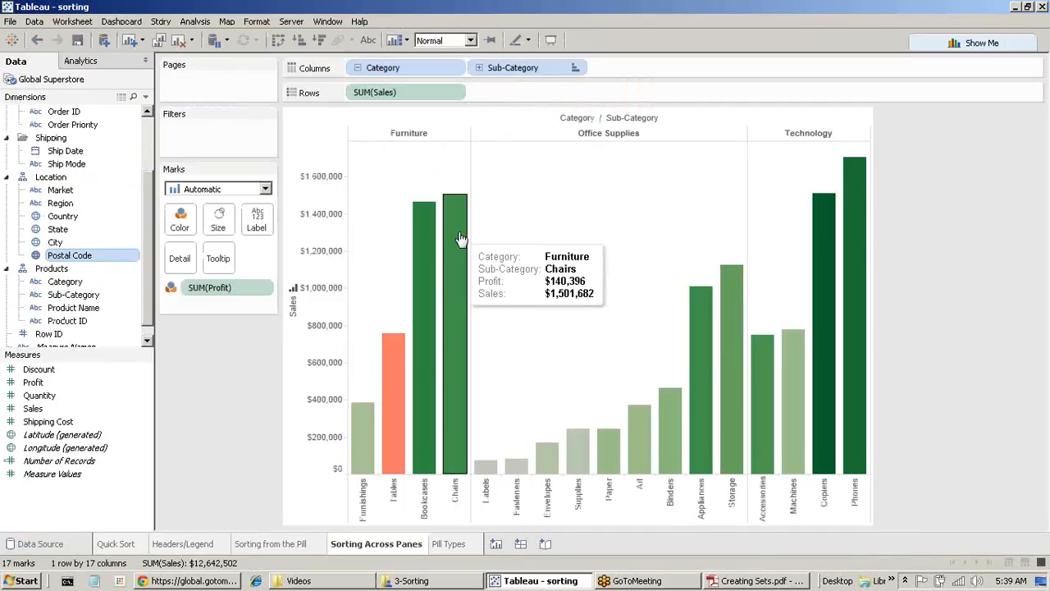
mouse_move(797, 373)
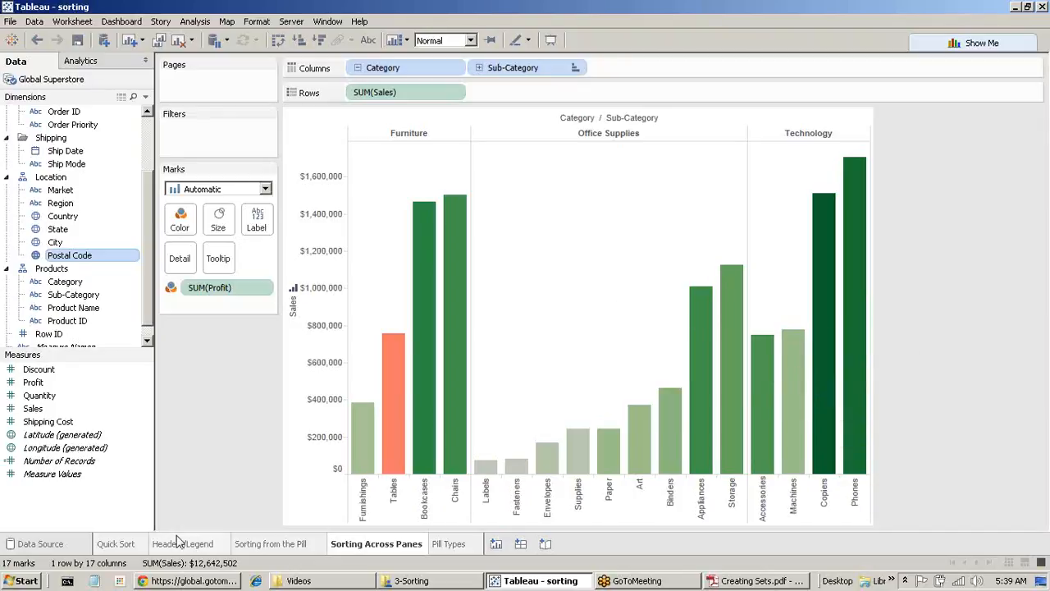
left_click(49, 544)
left_click(475, 362)
left_click(115, 544)
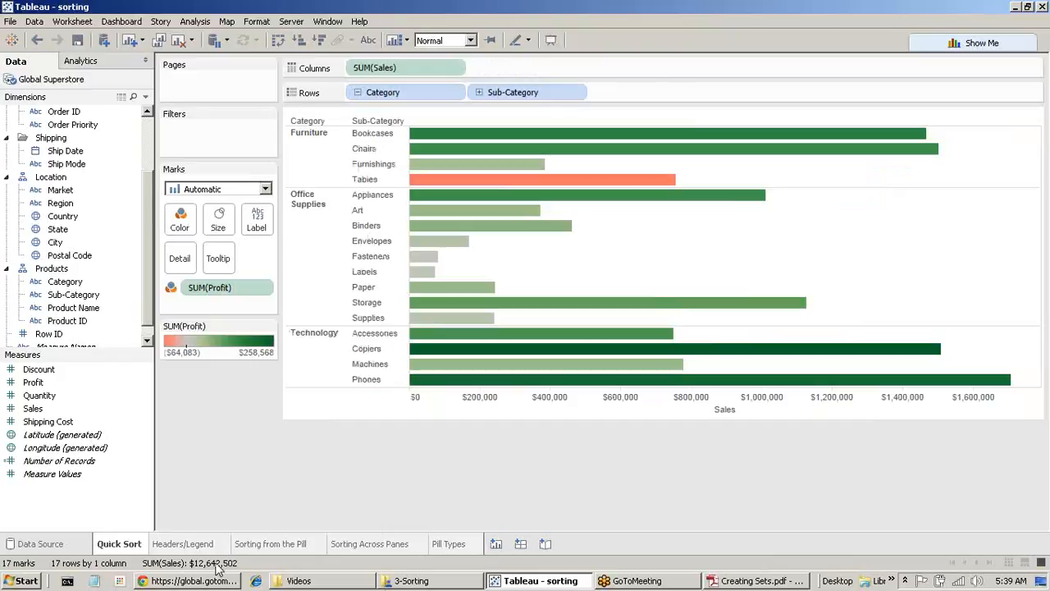
Step: Launch Tableau Public 9.0, open the recent Sorting workbook and display its Quick Sort sheet
left_click(12, 584)
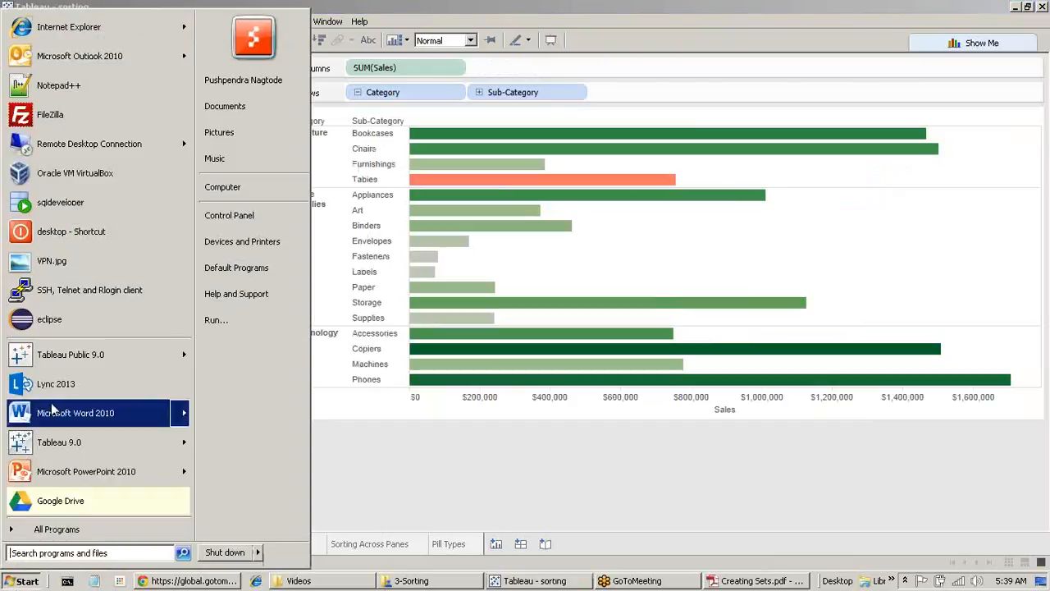
left_click(82, 359)
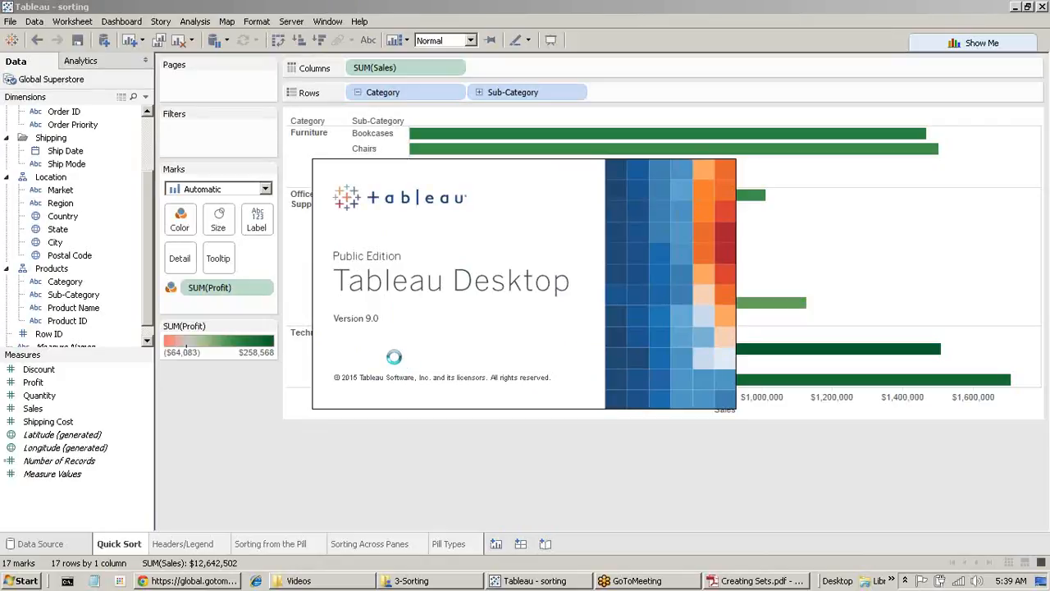
left_click(218, 586)
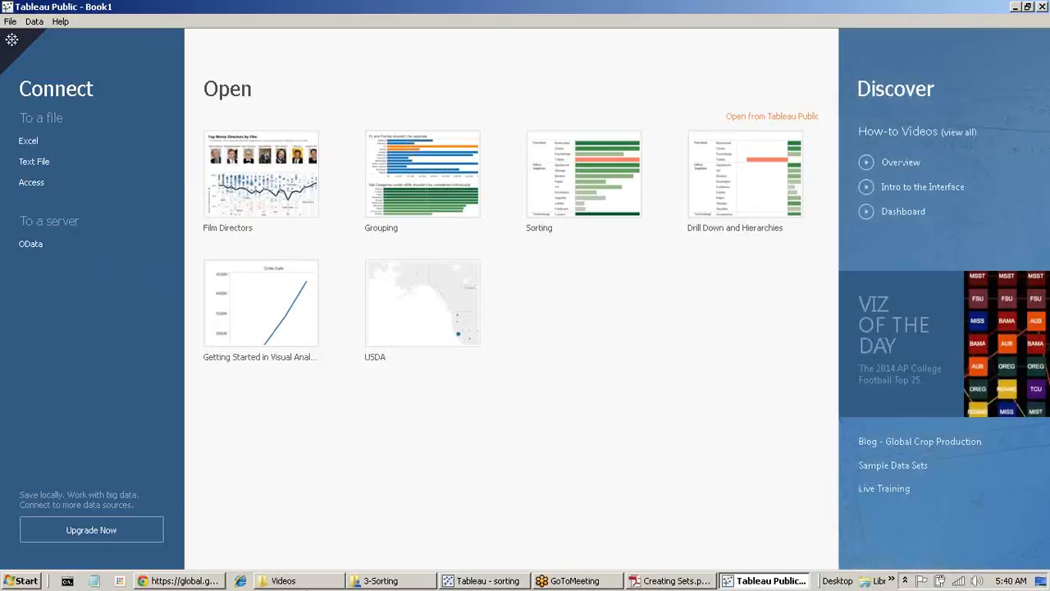
mouse_move(414, 584)
left_click(601, 184)
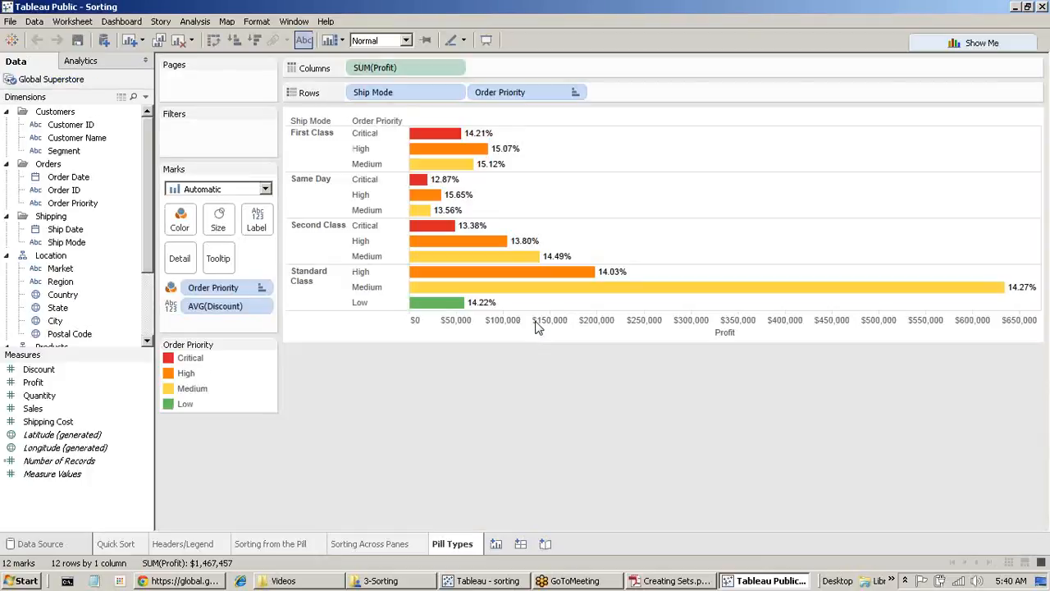
left_click(122, 545)
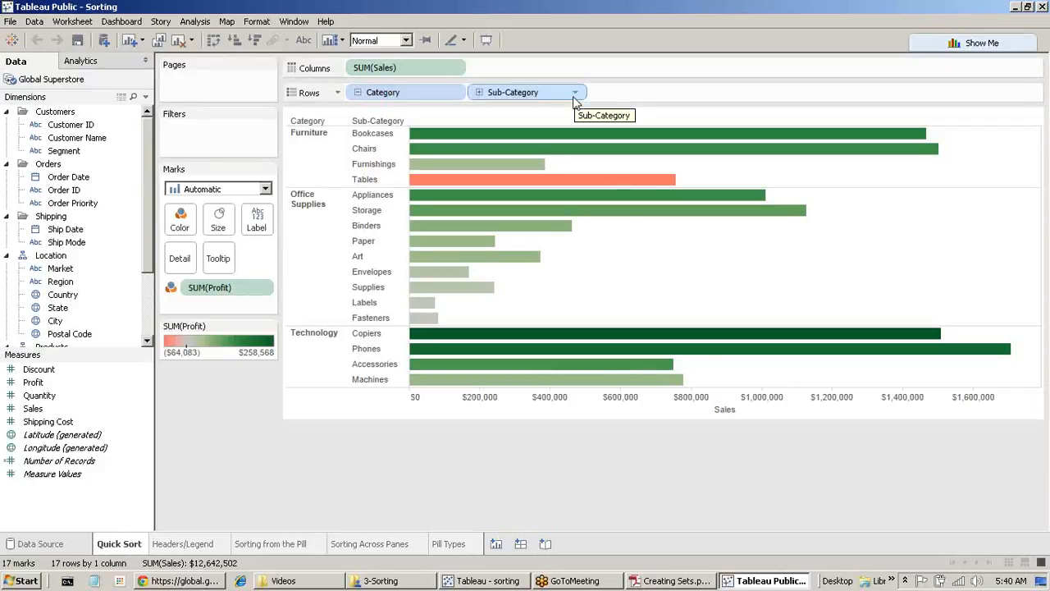
Step: Add a new worksheet and place the Sales measure on Columns
left_click(496, 545)
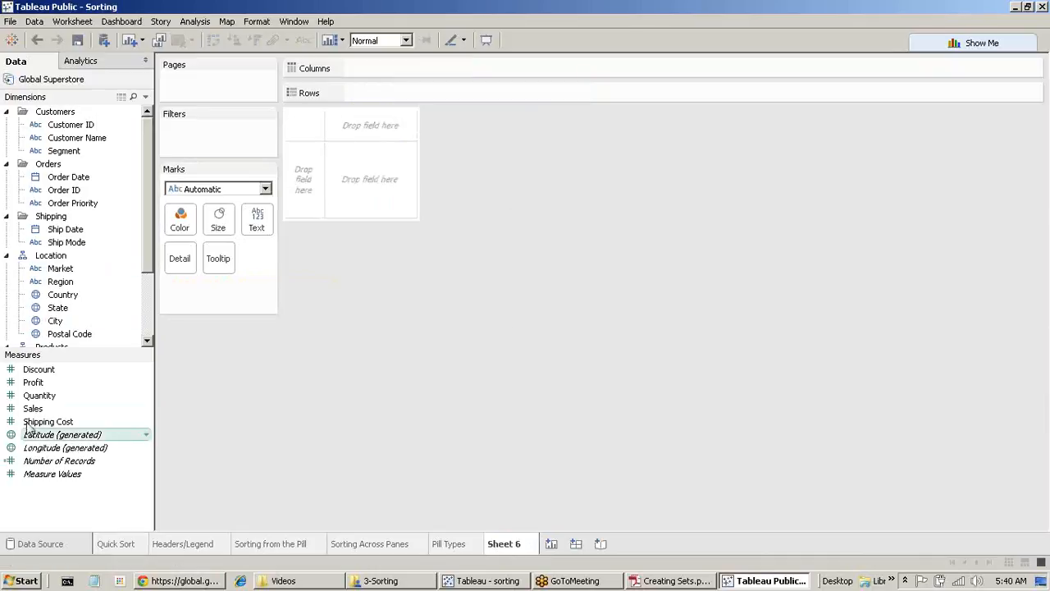
left_click_drag(33, 408, 403, 82)
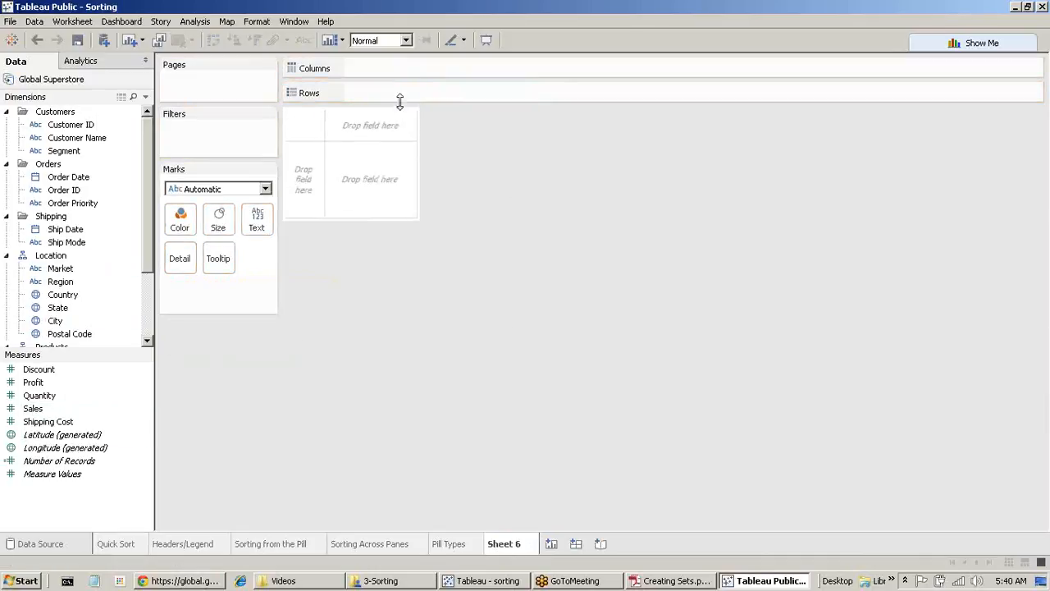
left_click_drag(41, 407, 417, 68)
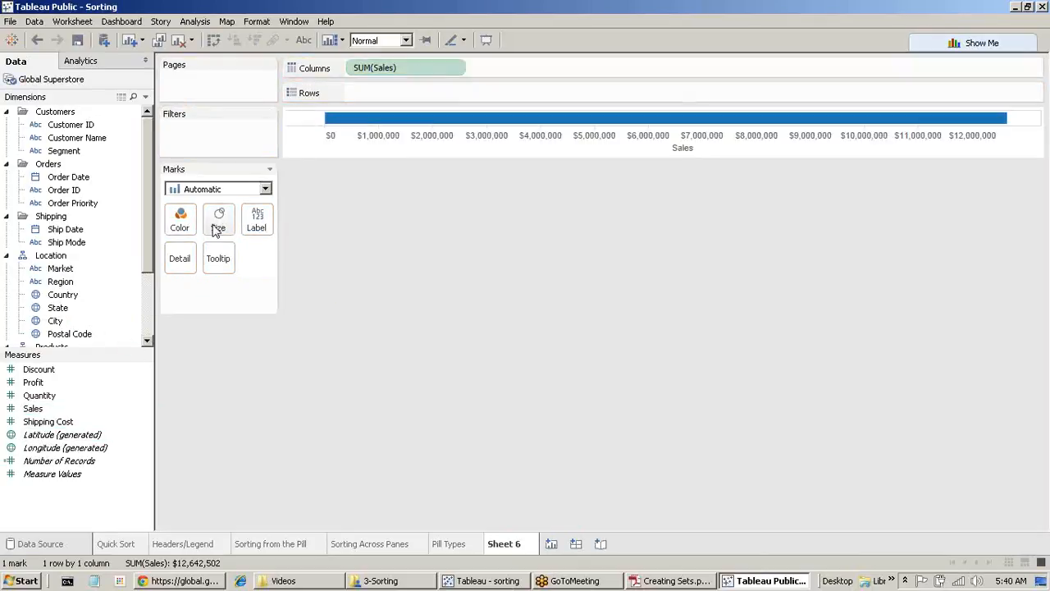
Step: Add Category and Sub-Category to Rows and color the sales bars by Profit
scroll(62, 279, "down", 2)
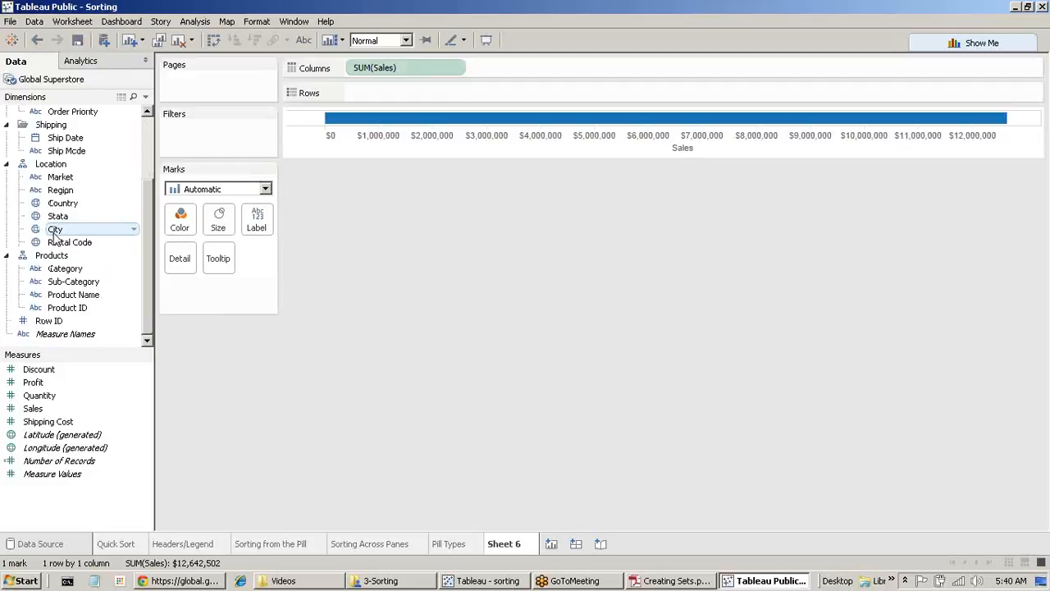
left_click_drag(97, 269, 382, 107)
mouse_move(74, 281)
left_mouse_down()
mouse_move(452, 144)
mouse_move(551, 96)
left_mouse_up()
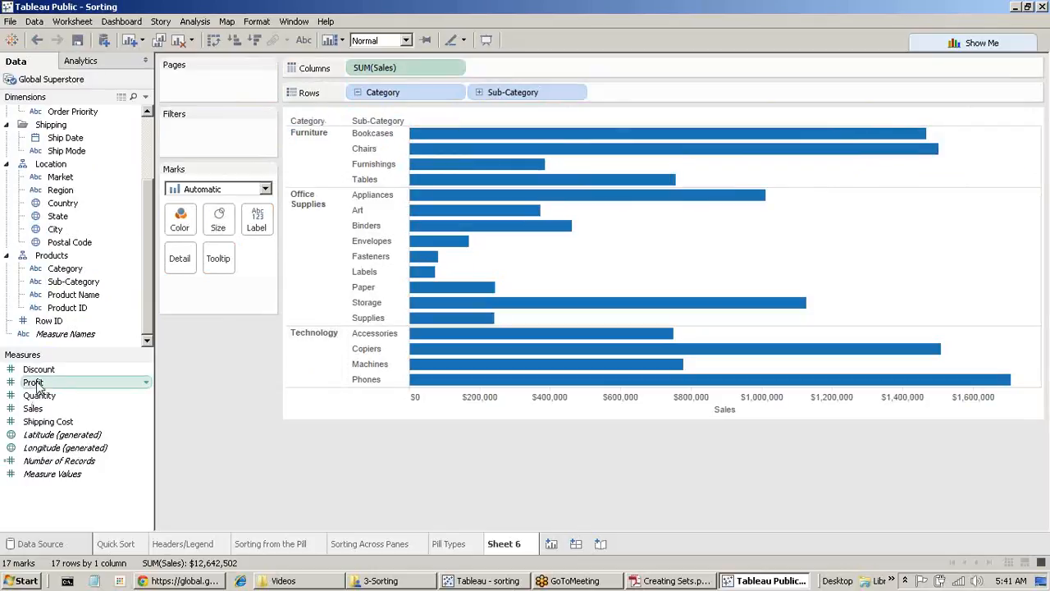
left_click_drag(34, 385, 190, 223)
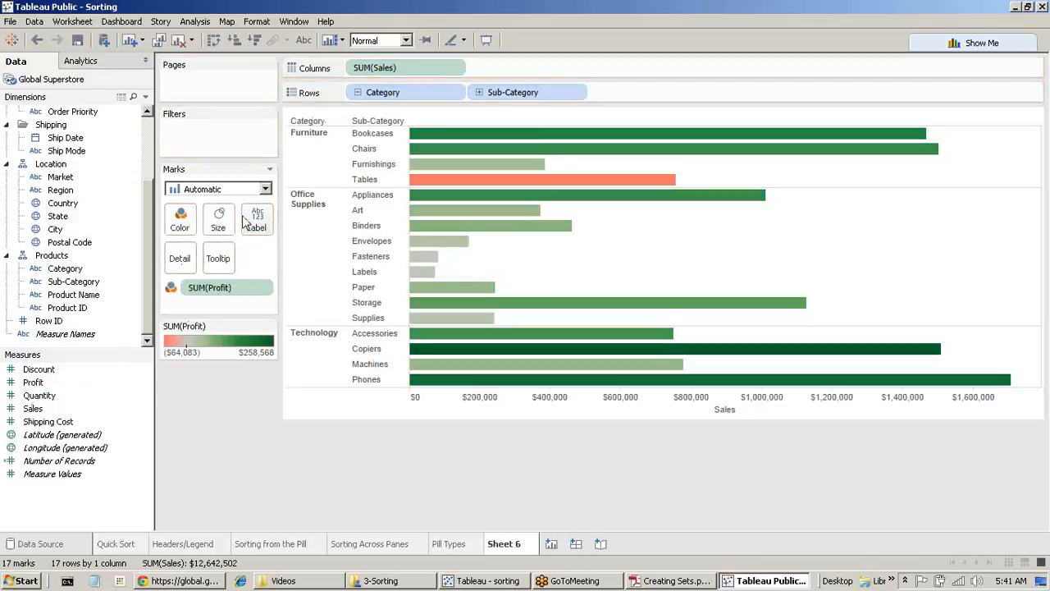
Step: Collapse the Rows hierarchy to the Category level and expand it back to Sub-Category
mouse_move(643, 584)
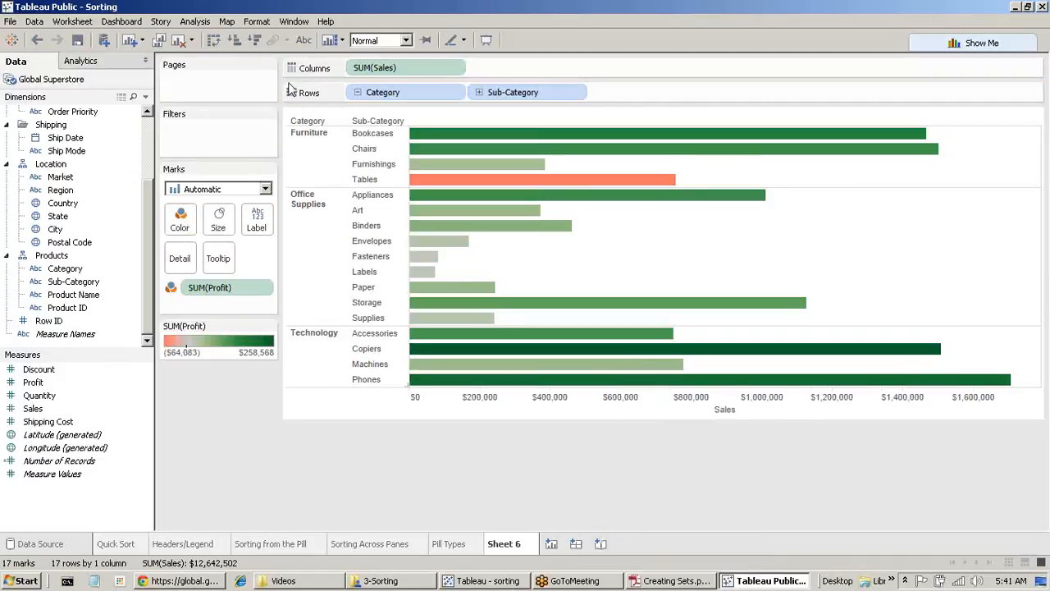
left_click(358, 92)
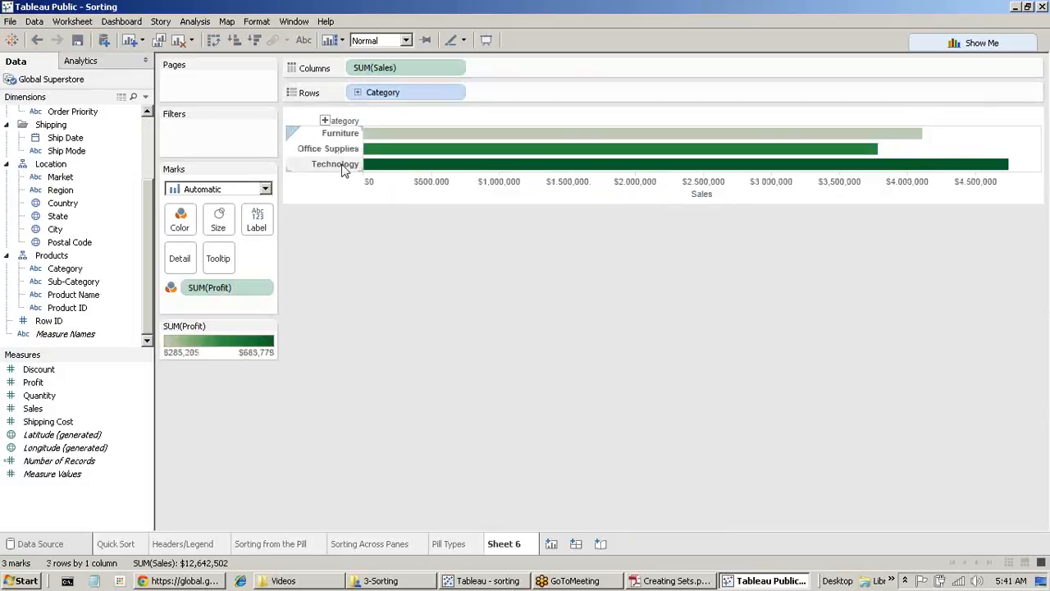
left_click(358, 92)
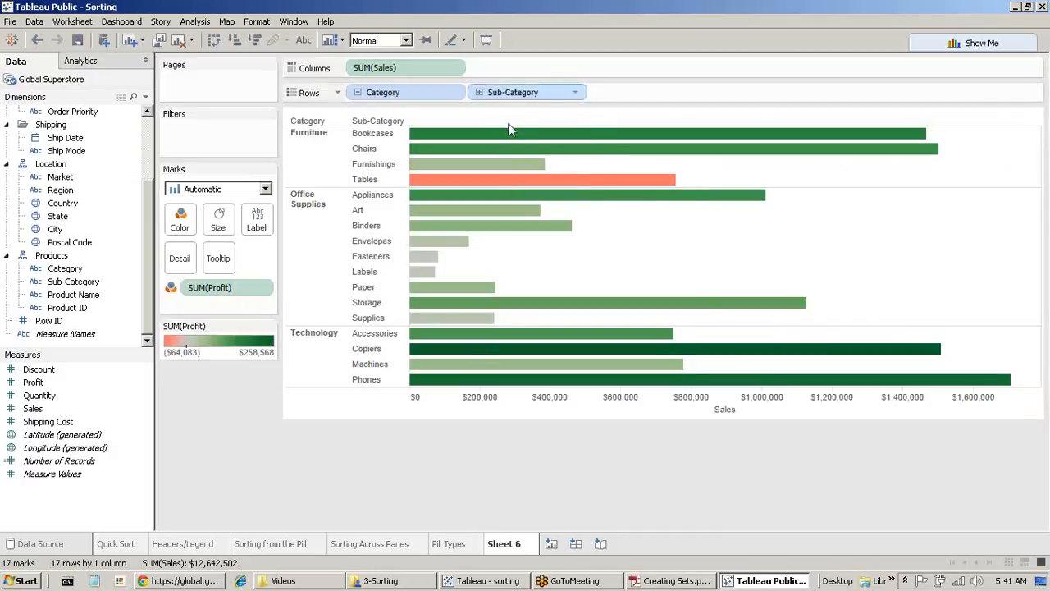
Step: Cycle the Sales axis quick sort through descending, ascending and unsorted, ending on descending
mouse_move(512, 143)
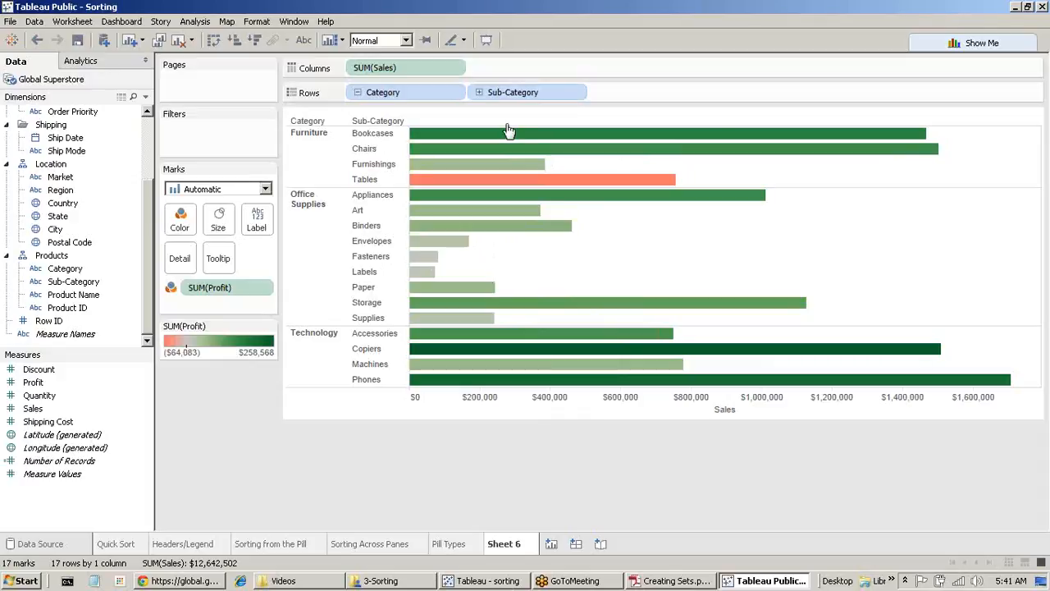
mouse_move(495, 227)
mouse_move(724, 415)
left_click(744, 409)
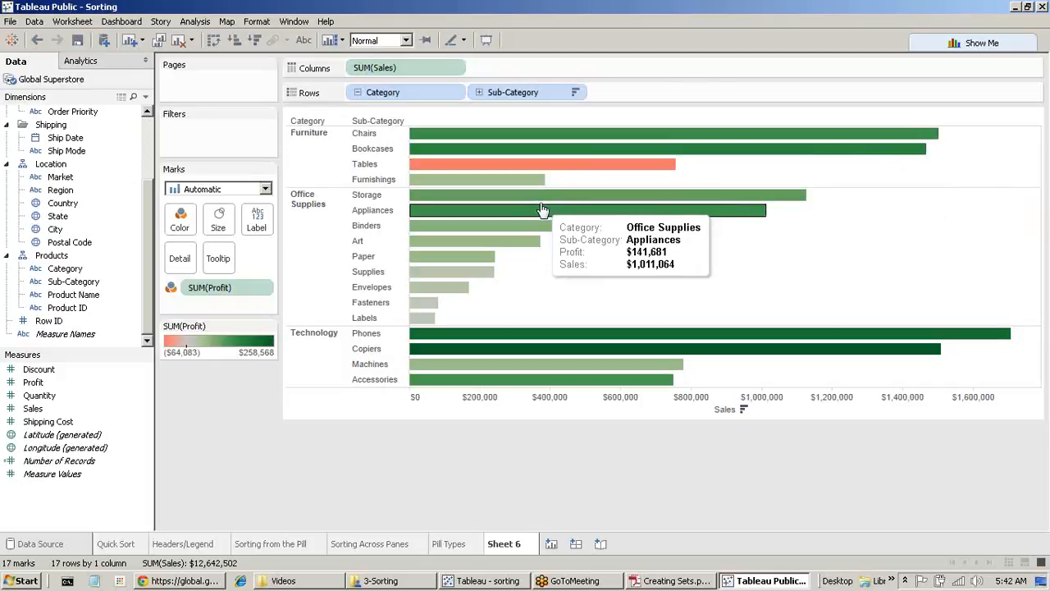
left_click(744, 411)
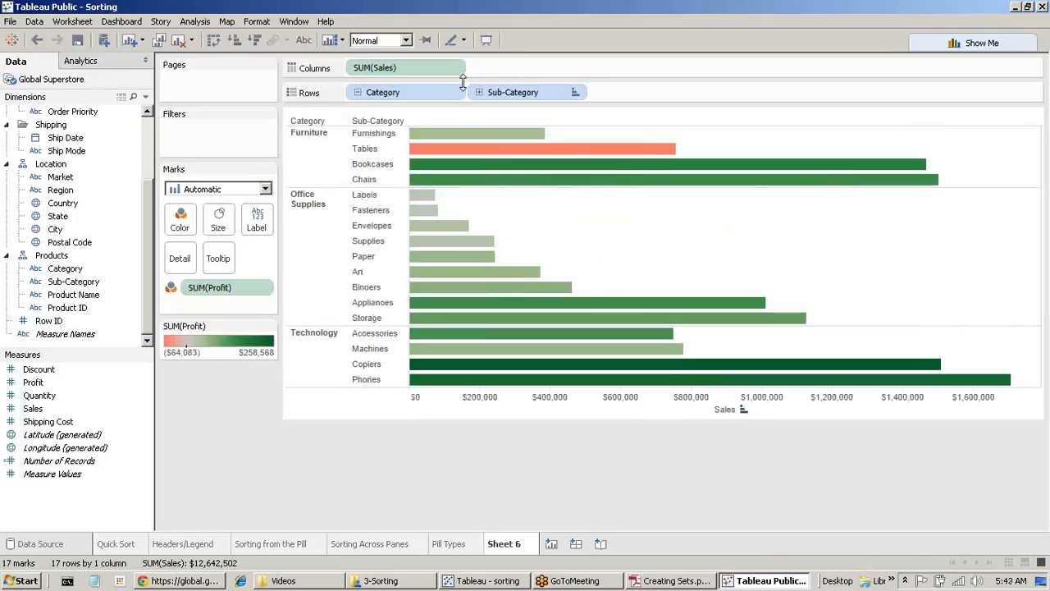
mouse_move(566, 305)
left_click(744, 410)
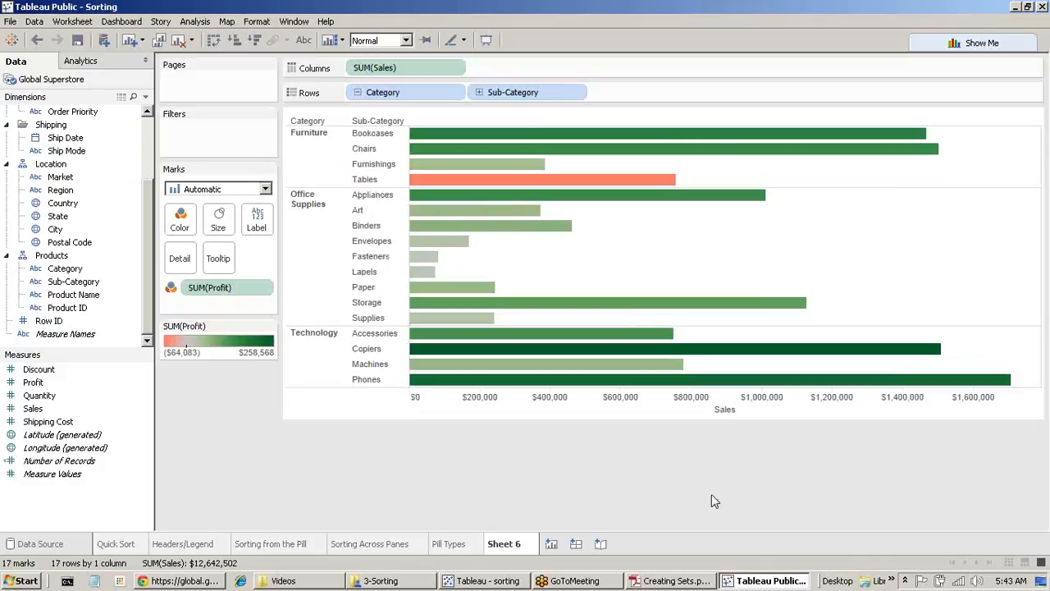
left_click(744, 410)
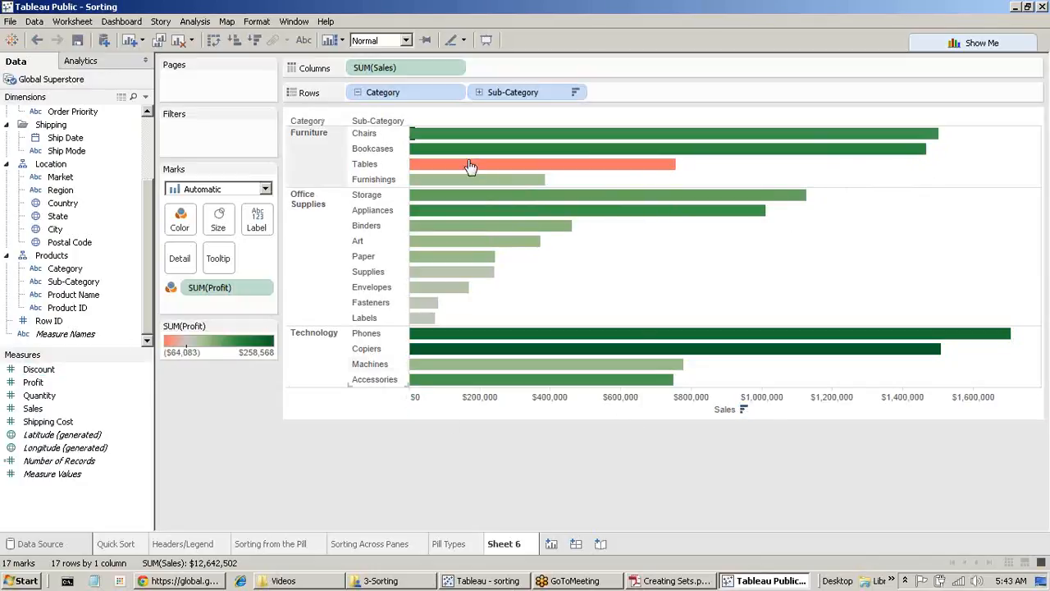
Step: Sort the sub-categories by the Profit field on the Marks card, first descending and finally ascending
left_click(264, 290)
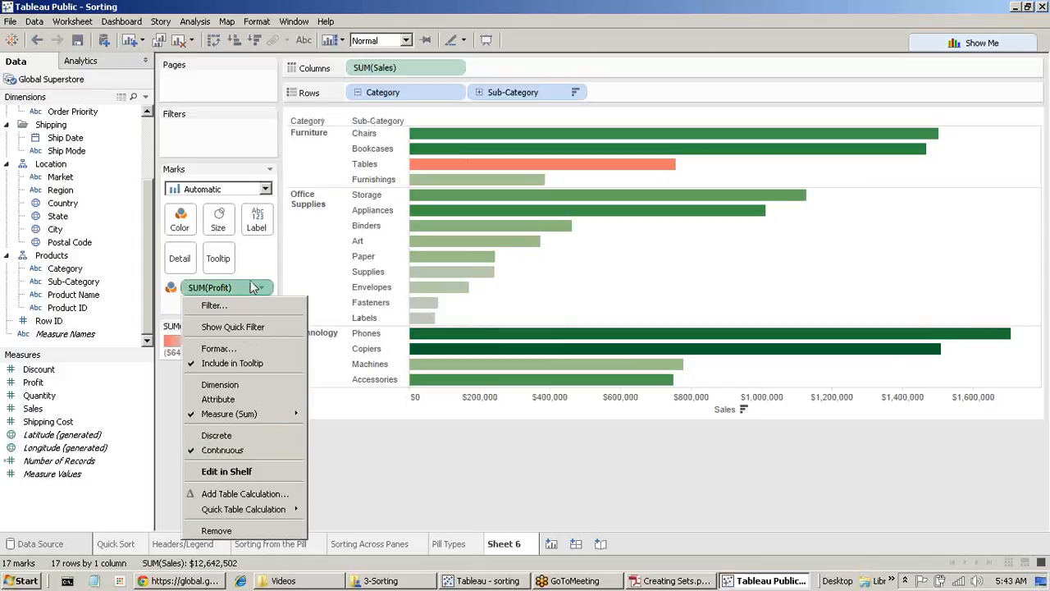
left_click(253, 285)
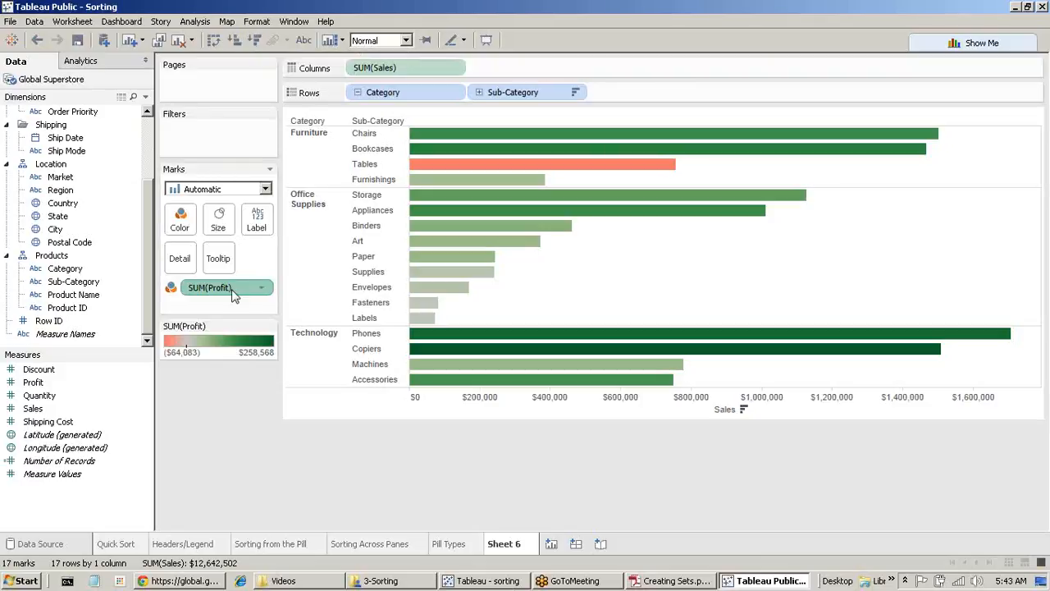
left_click(256, 41)
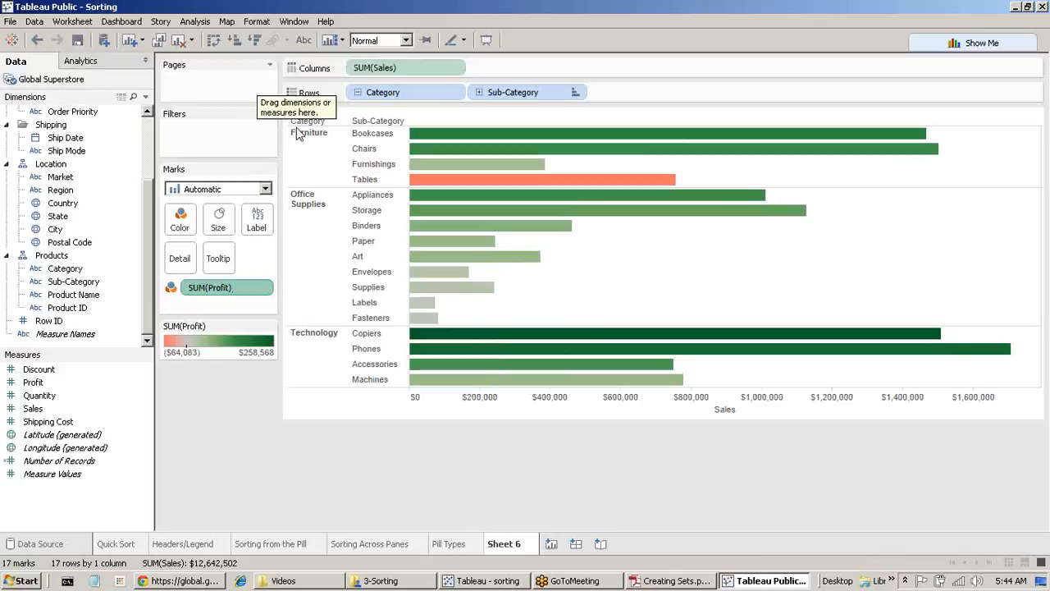
mouse_move(684, 152)
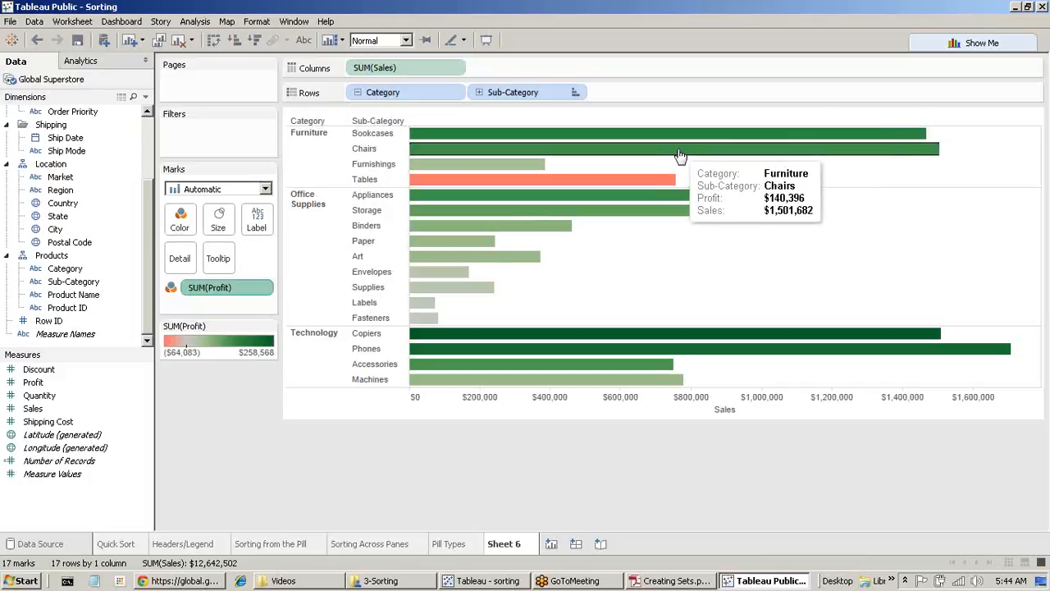
mouse_move(629, 144)
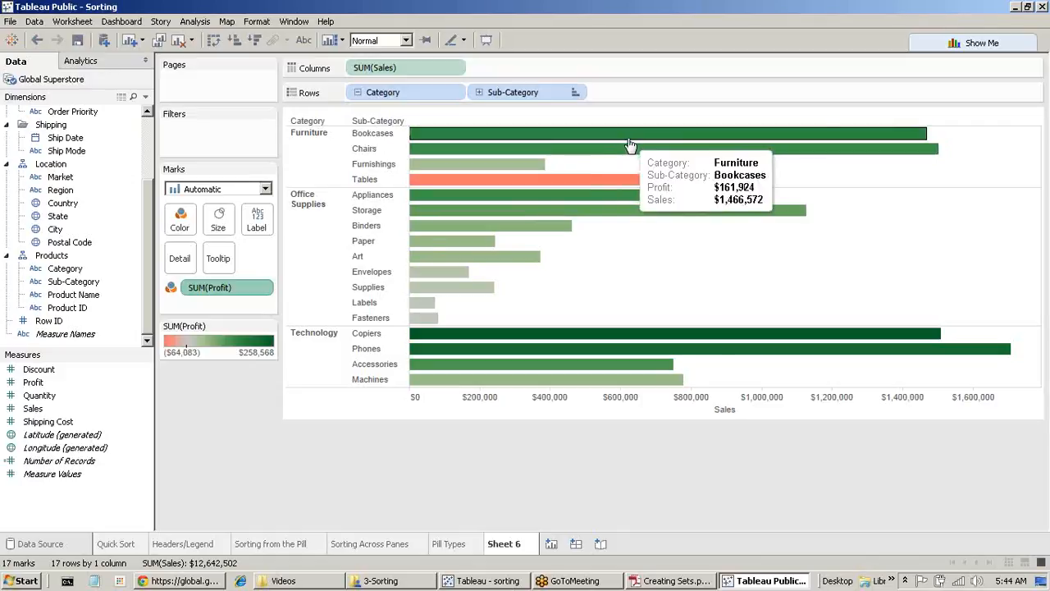
left_click(234, 40)
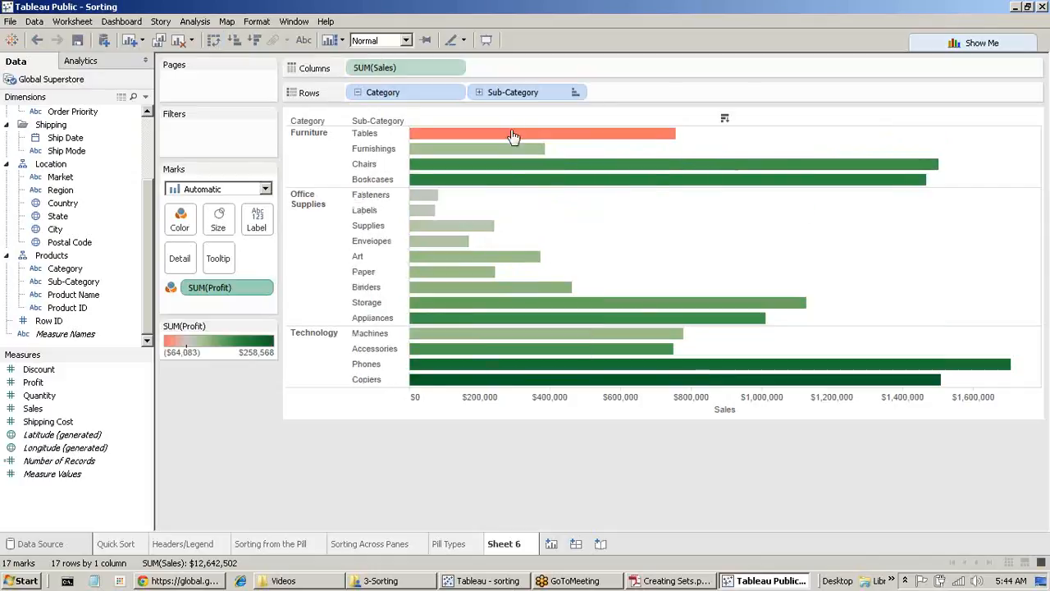
mouse_move(511, 174)
Step: Display the Headers/Legend sheet and clear all of its sorts
mouse_move(195, 548)
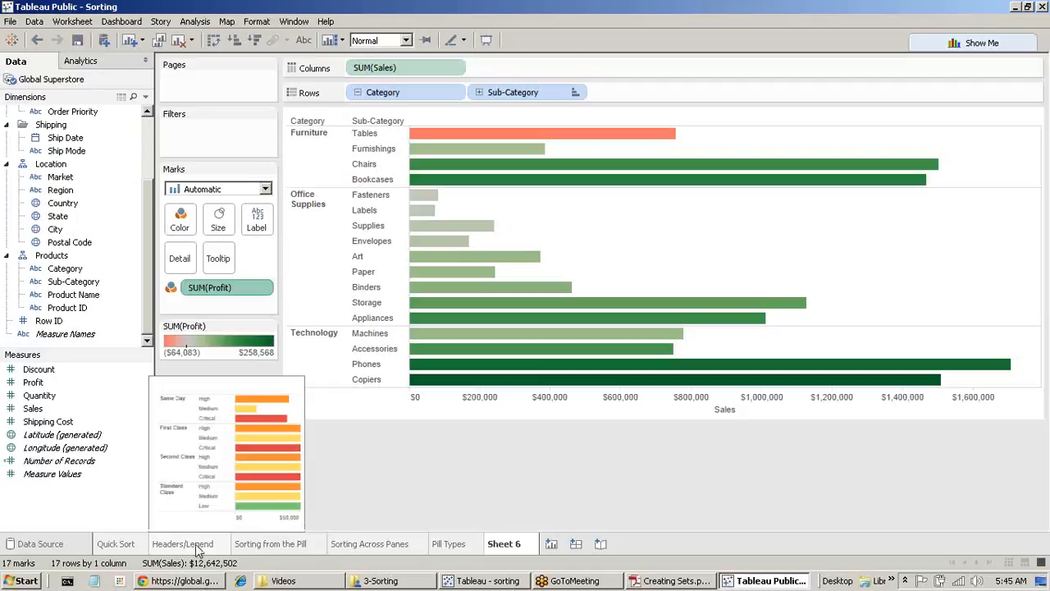
left_click(189, 544)
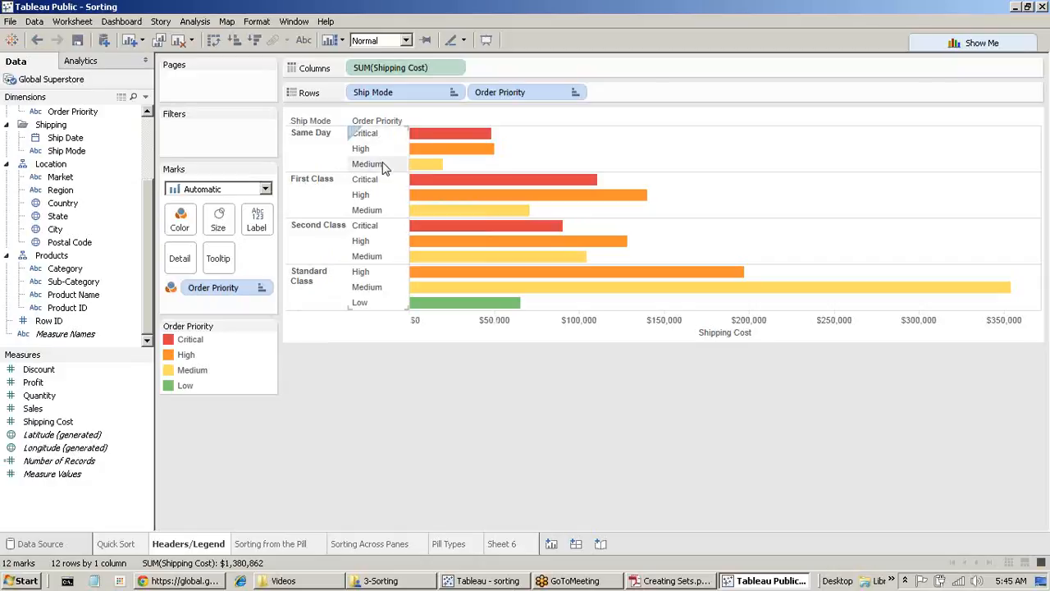
mouse_move(451, 165)
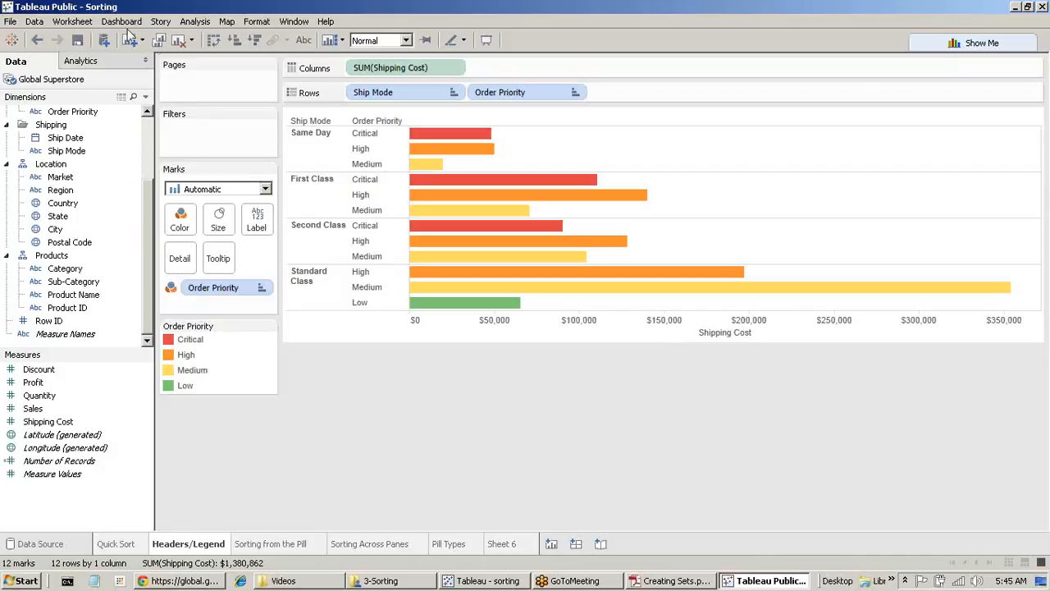
left_click(193, 41)
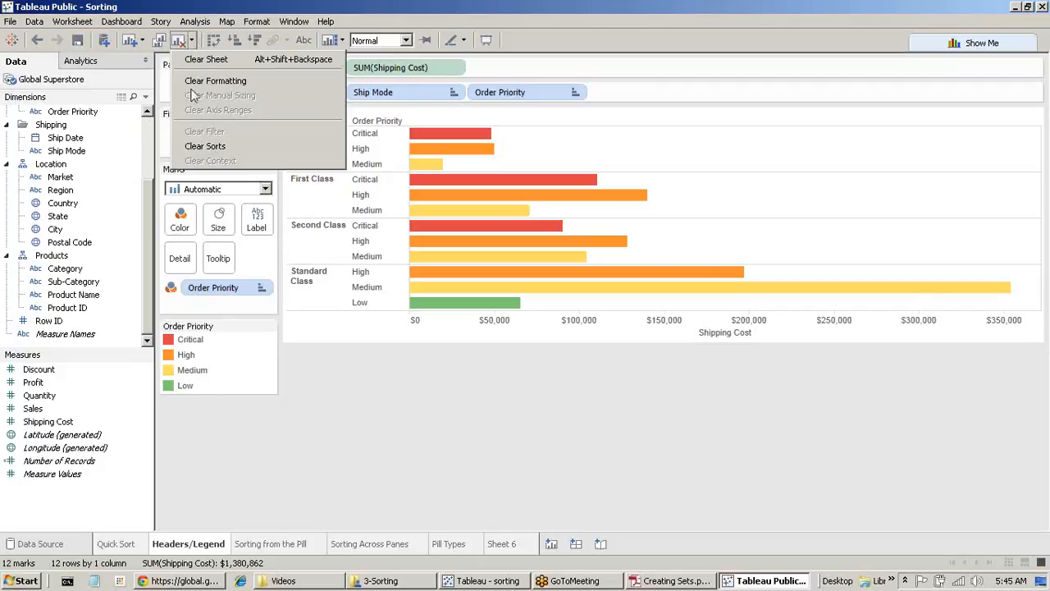
left_click(206, 146)
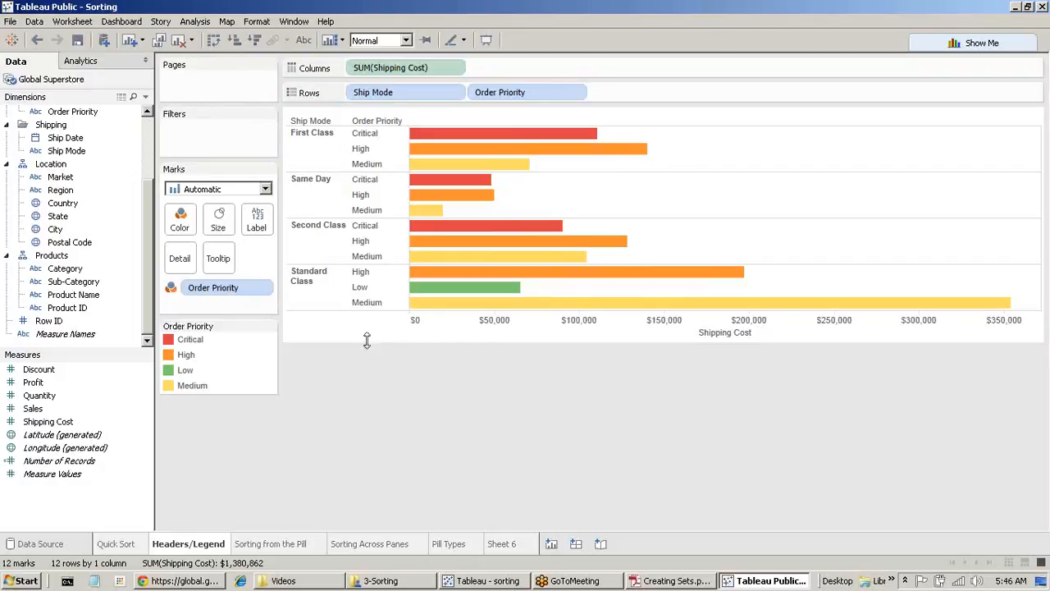
Step: Place Medium above Low in the Order Priority legend, and swap Medium and High in the row headers and back
left_click(190, 393)
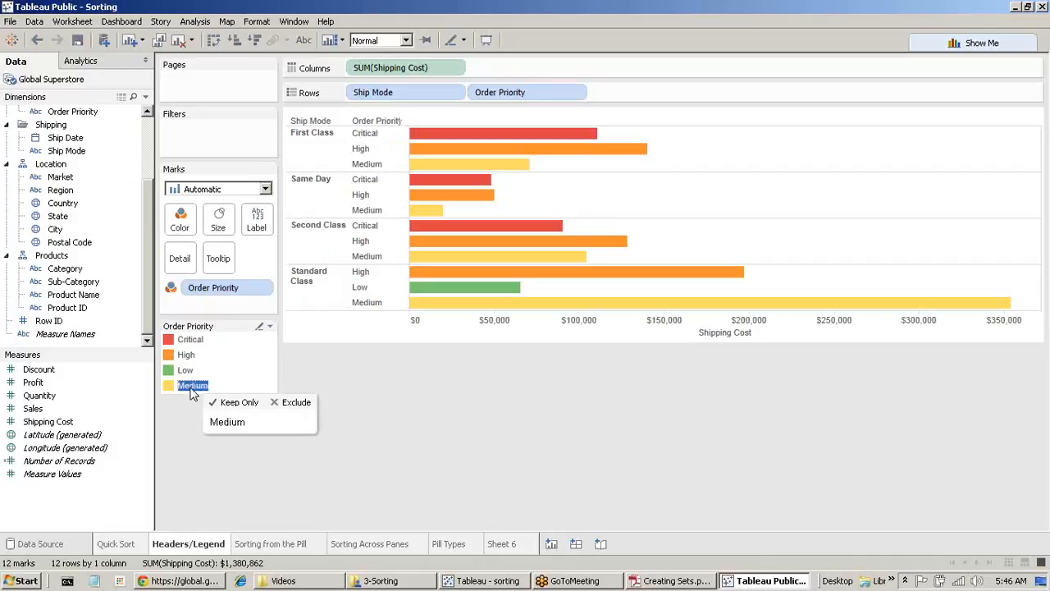
left_click_drag(191, 391, 195, 372)
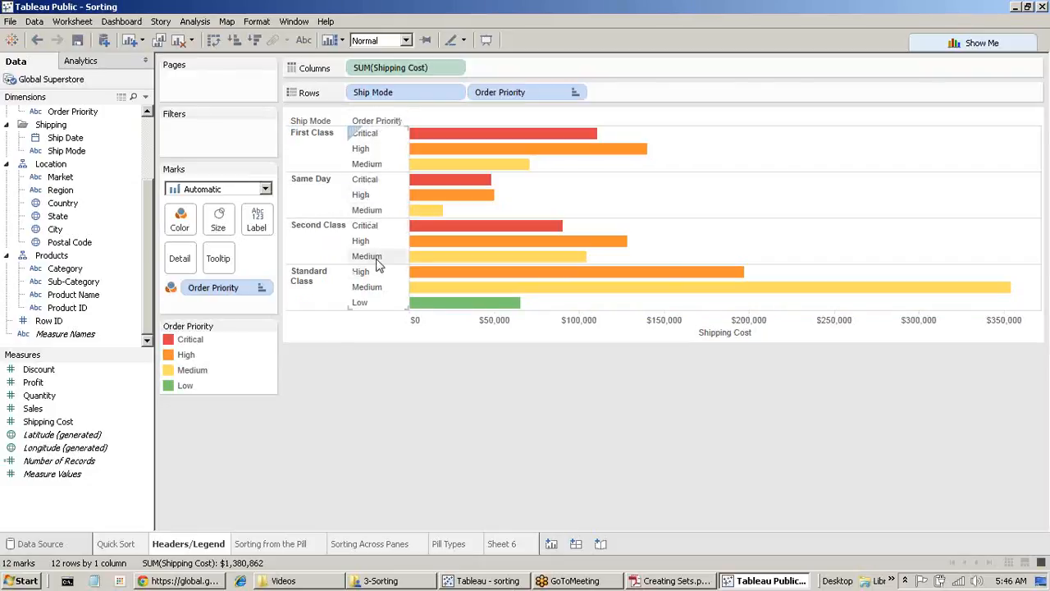
left_click_drag(382, 294, 383, 273)
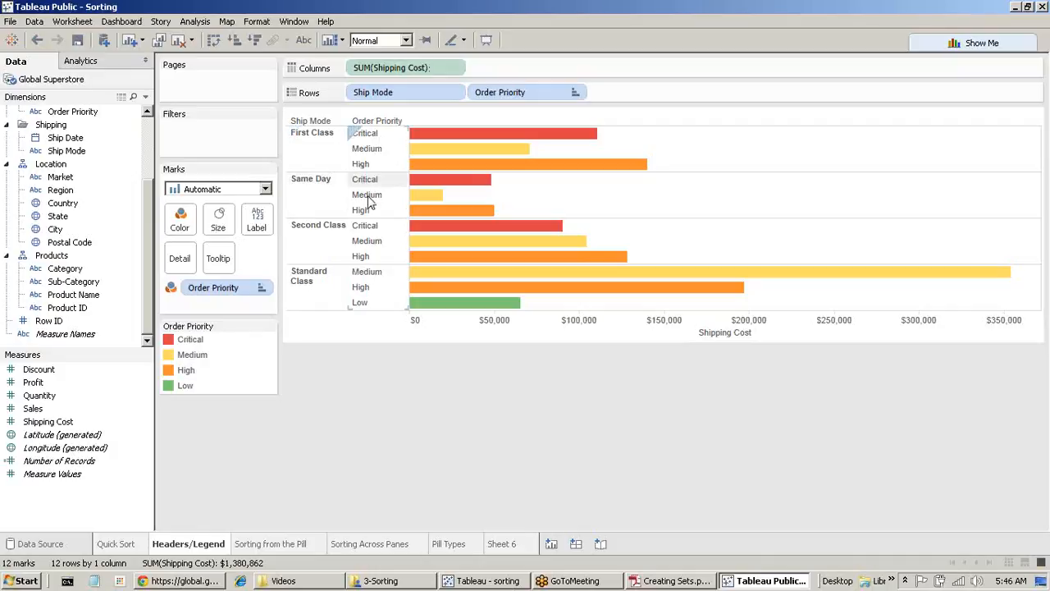
left_click_drag(364, 208, 386, 198)
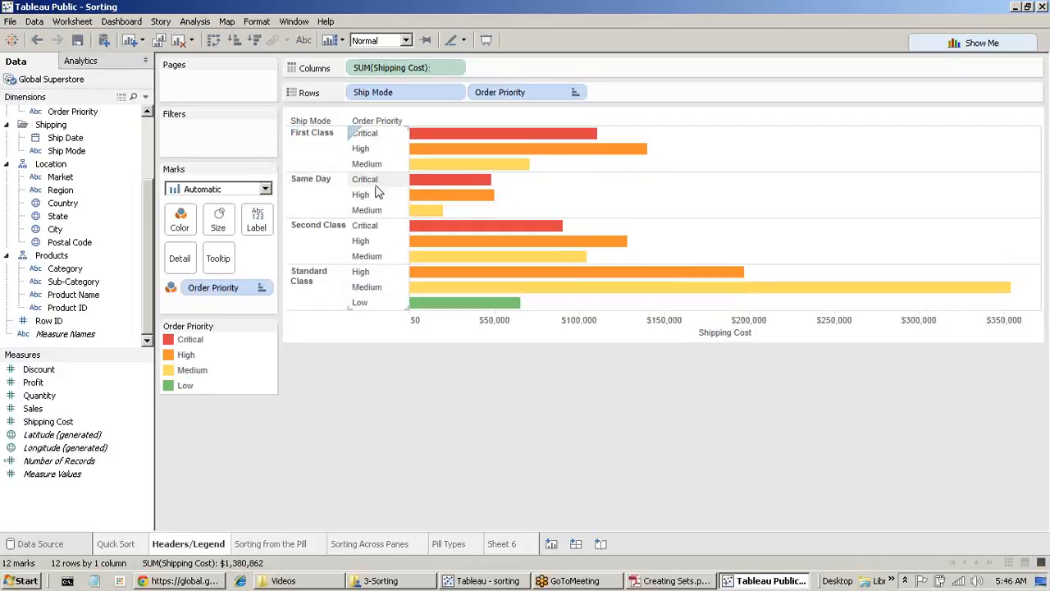
Step: Reorder the Ship Mode headers manually to Standard Class, Second Class, Same Day, First Class
left_click_drag(301, 288, 327, 141)
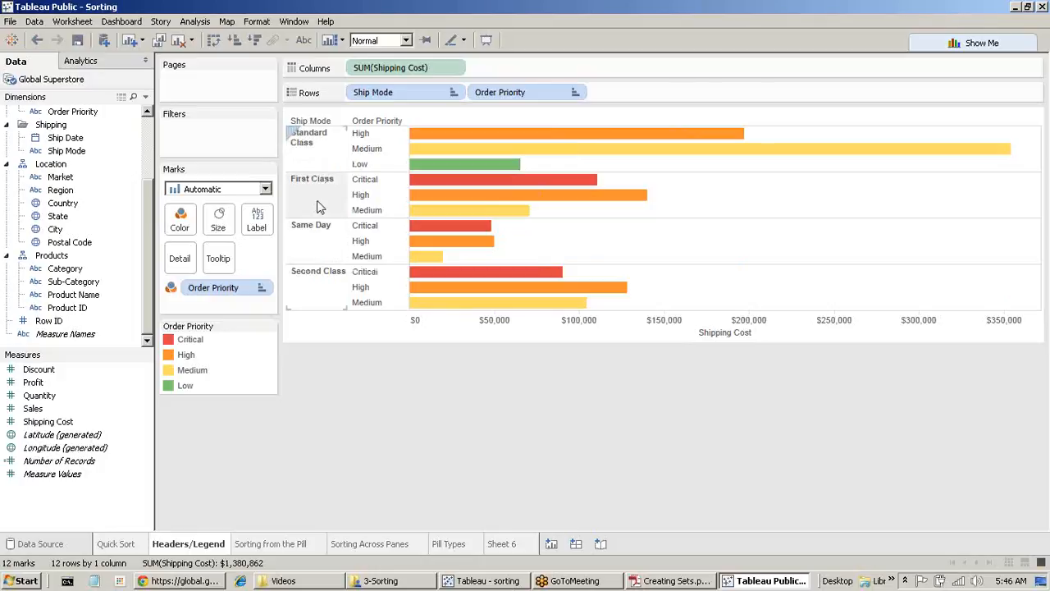
left_click_drag(317, 183, 319, 309)
left_click_drag(318, 187, 319, 312)
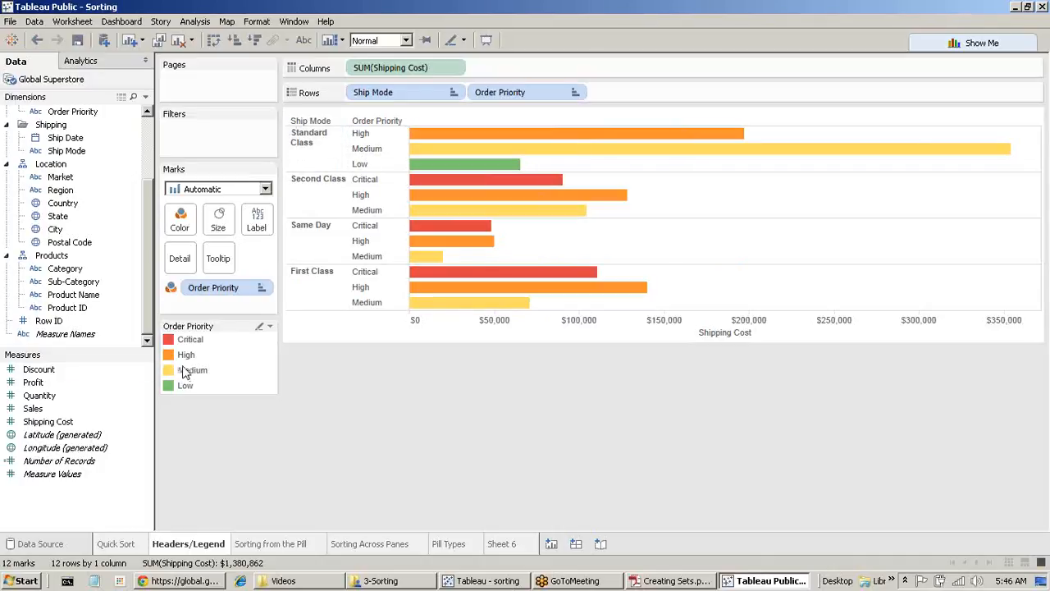
Step: Place Medium above High in the legend, try to reorder the Second Class bars directly, and restore High above Medium through the headers
left_click_drag(177, 371, 182, 353)
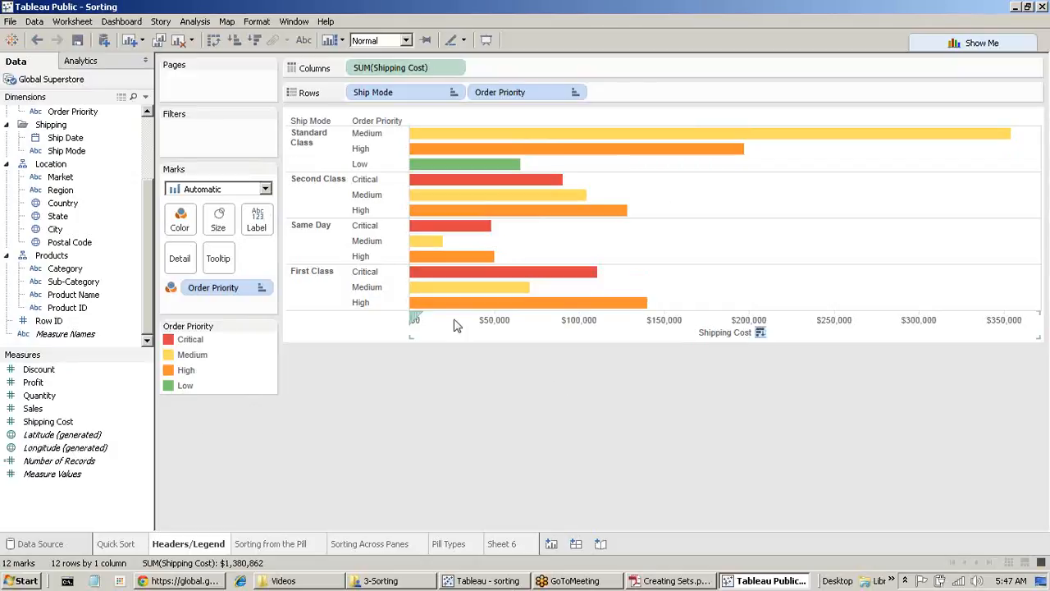
mouse_move(452, 201)
left_click_drag(450, 198, 428, 217)
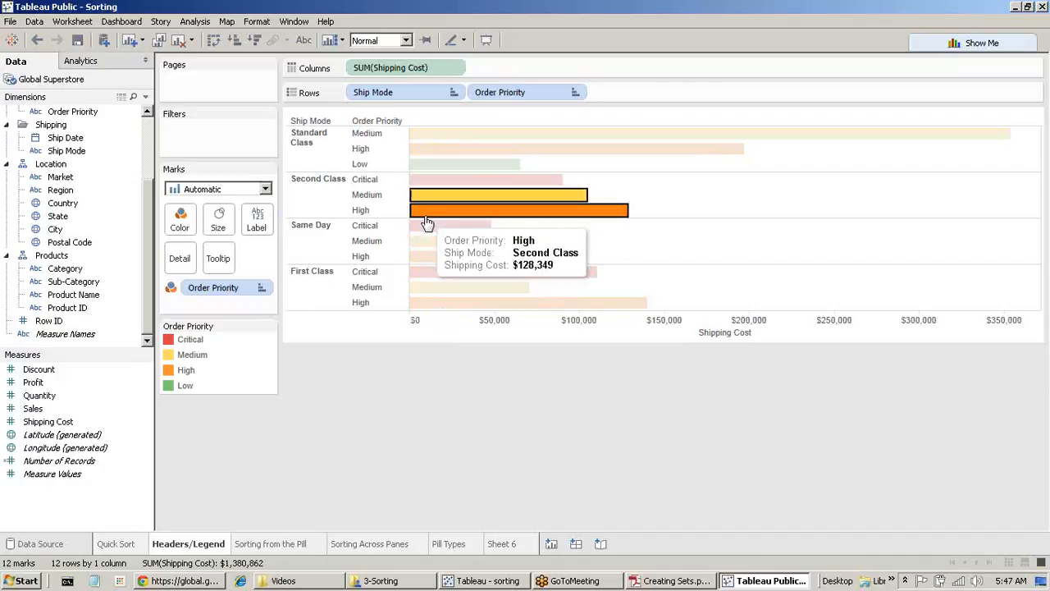
left_click(399, 458)
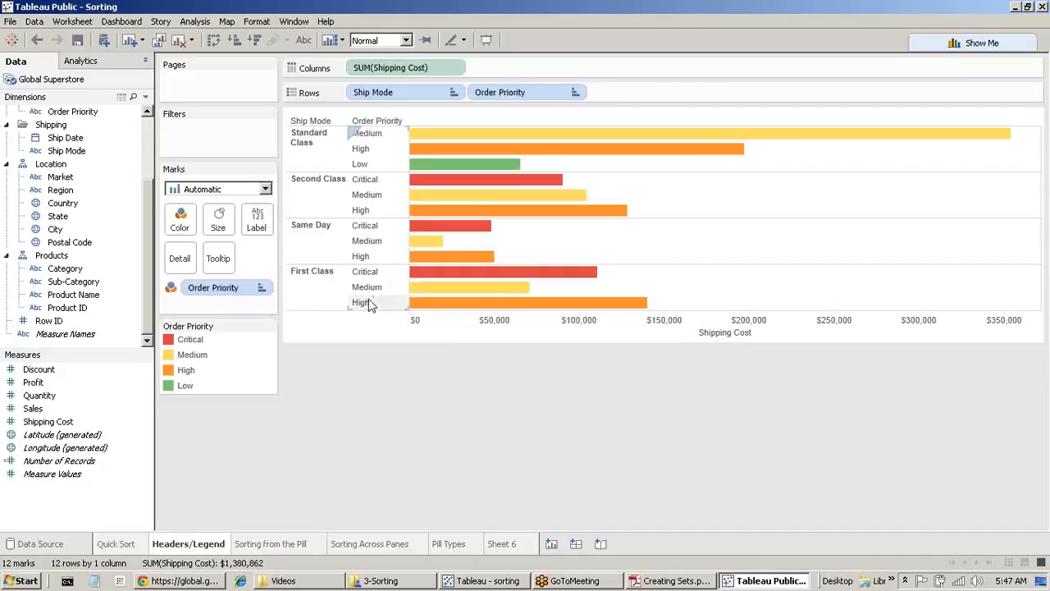
left_click_drag(369, 302, 376, 287)
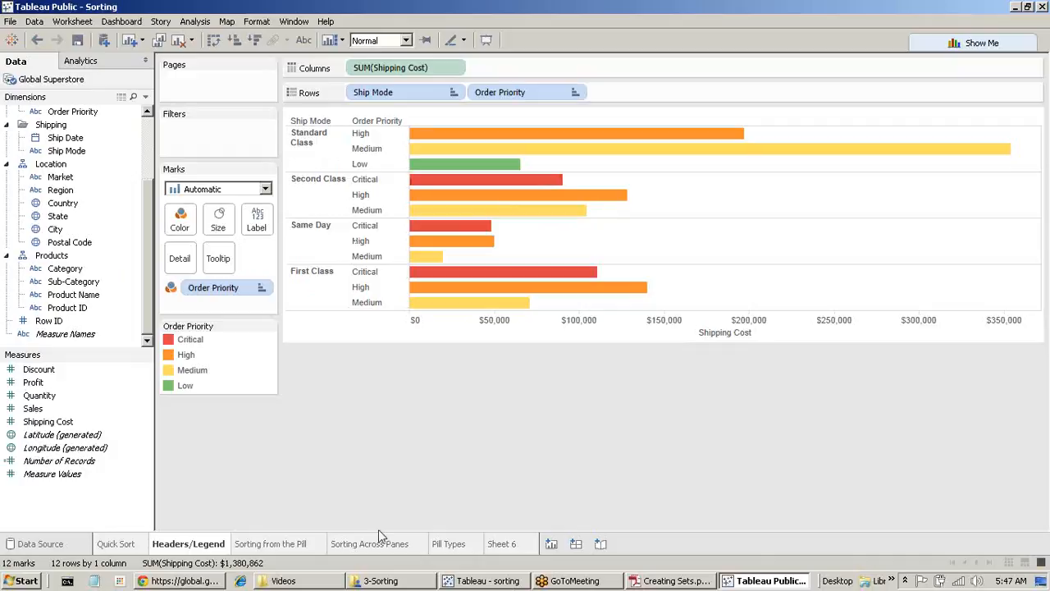
Step: Display the Sorting from the Pill sheet and sort its sub-categories ascending by Profit
left_click(289, 556)
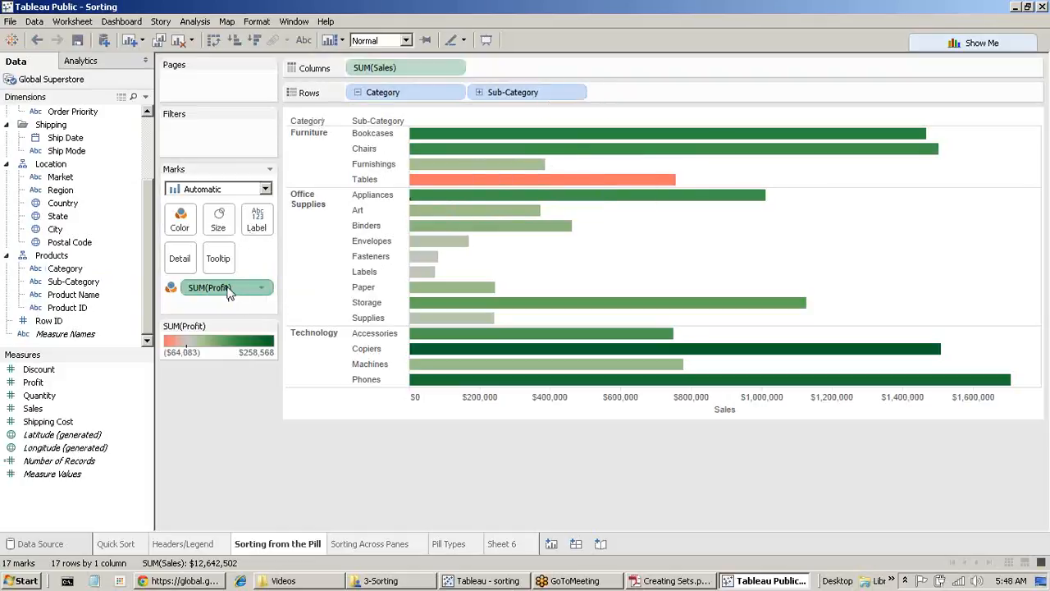
left_click(235, 40)
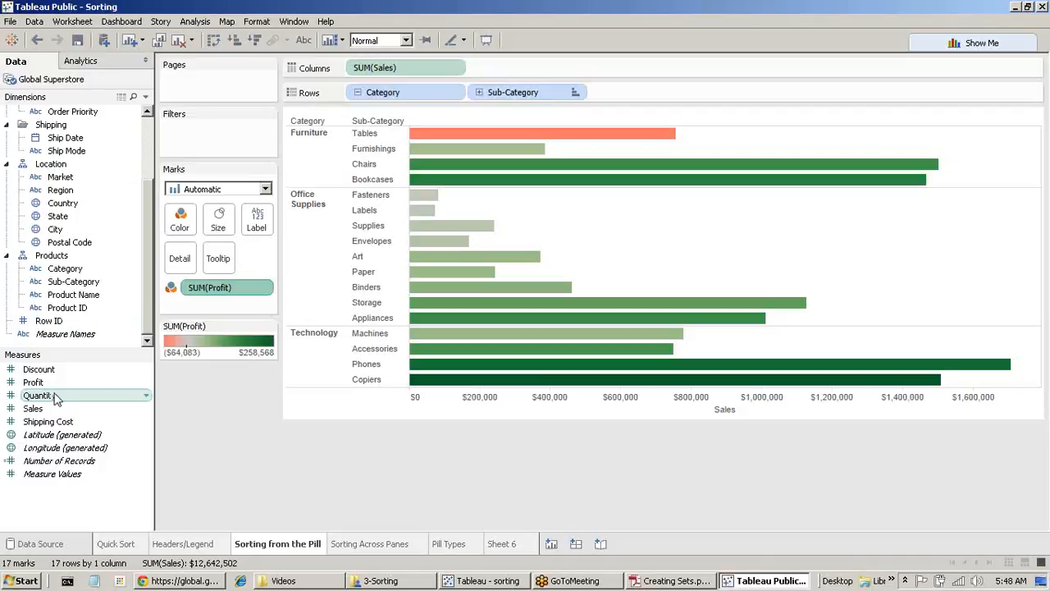
Step: Sort the Sub-Category pill in ascending order by the Quantity field with Count (Distinct) aggregation
left_click(577, 93)
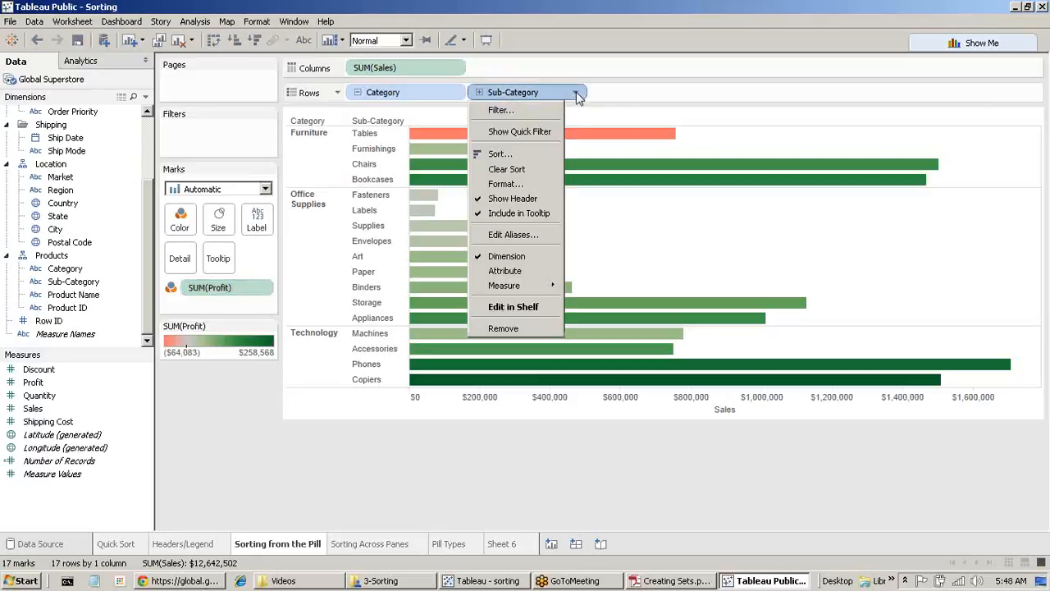
left_click(516, 160)
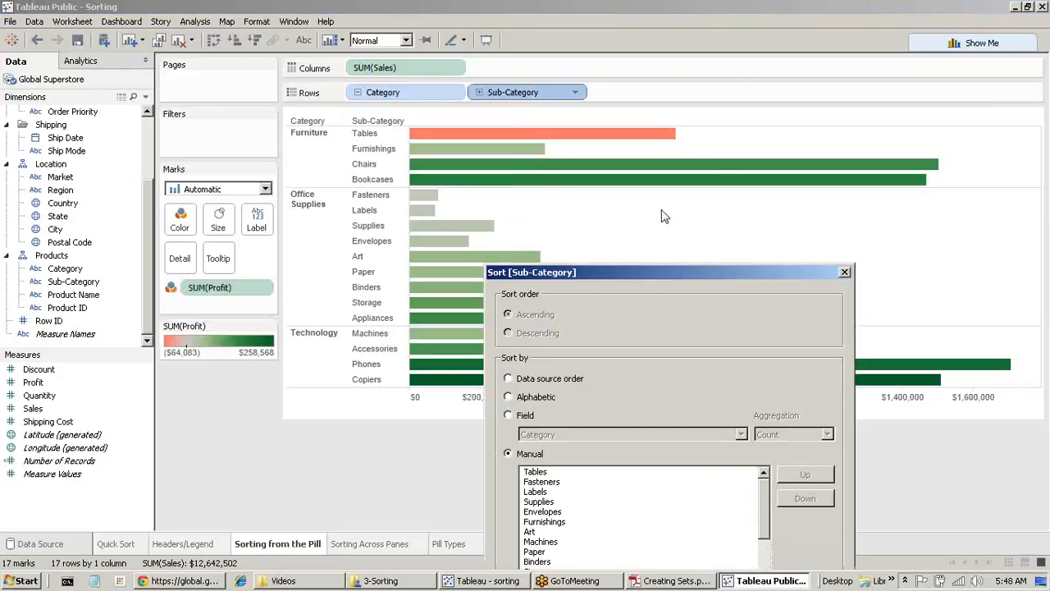
left_click_drag(636, 270, 777, 52)
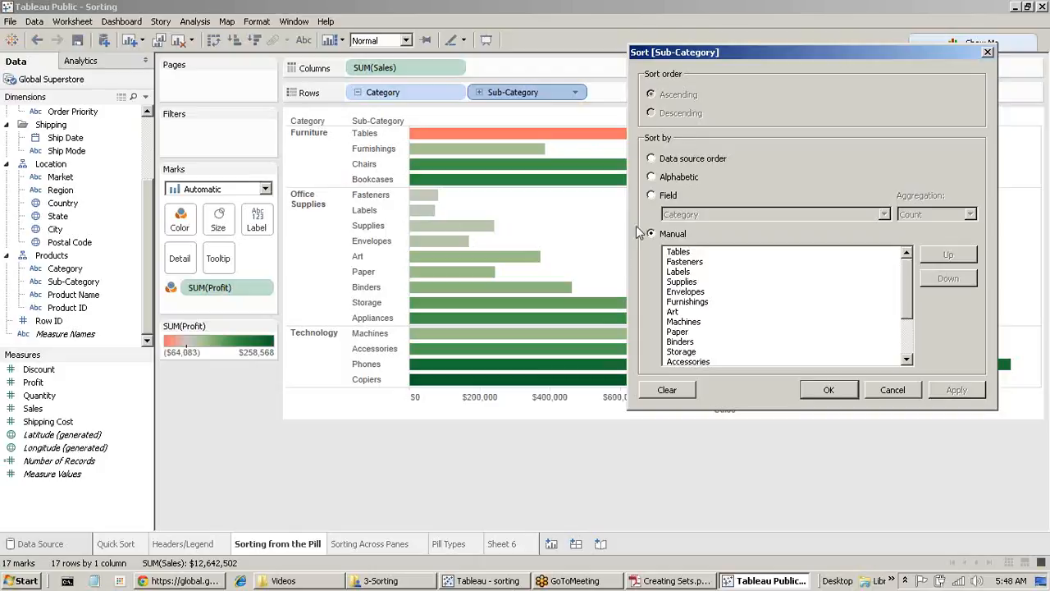
left_click(652, 158)
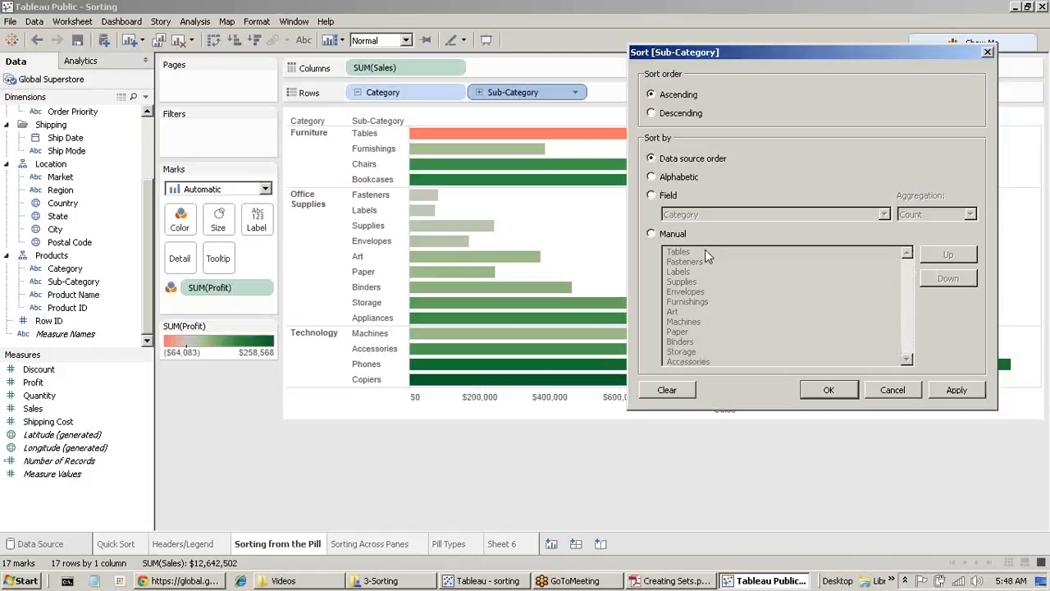
left_click(652, 177)
left_click(652, 196)
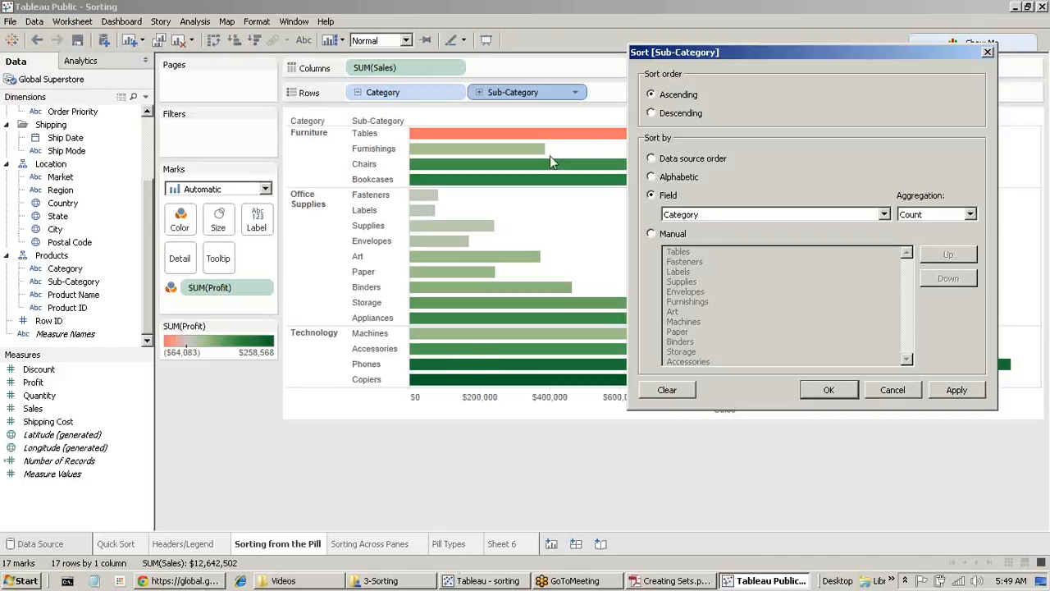
left_click(778, 215)
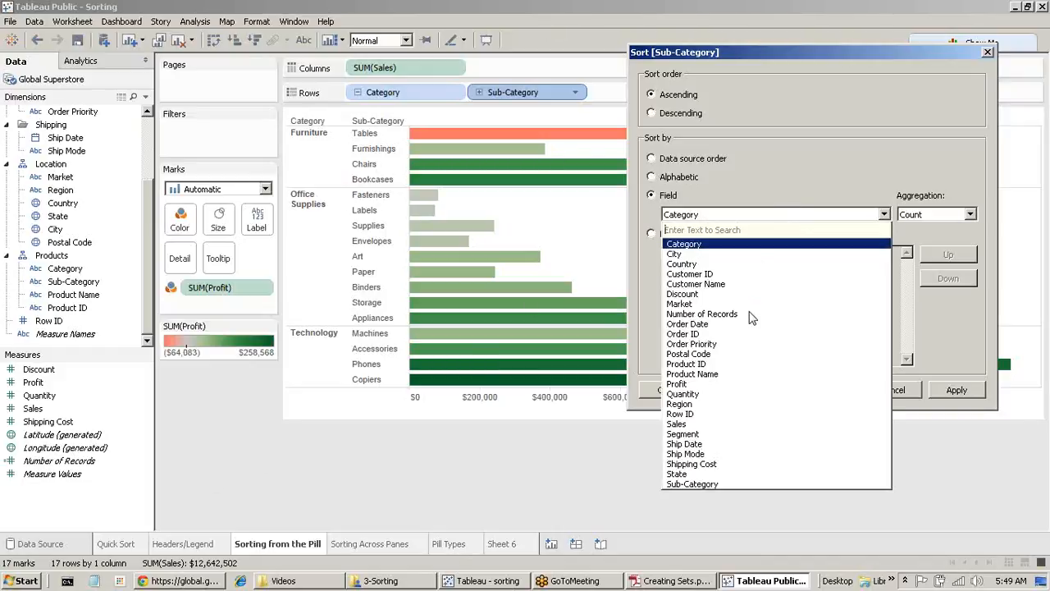
left_click(692, 394)
left_click(946, 214)
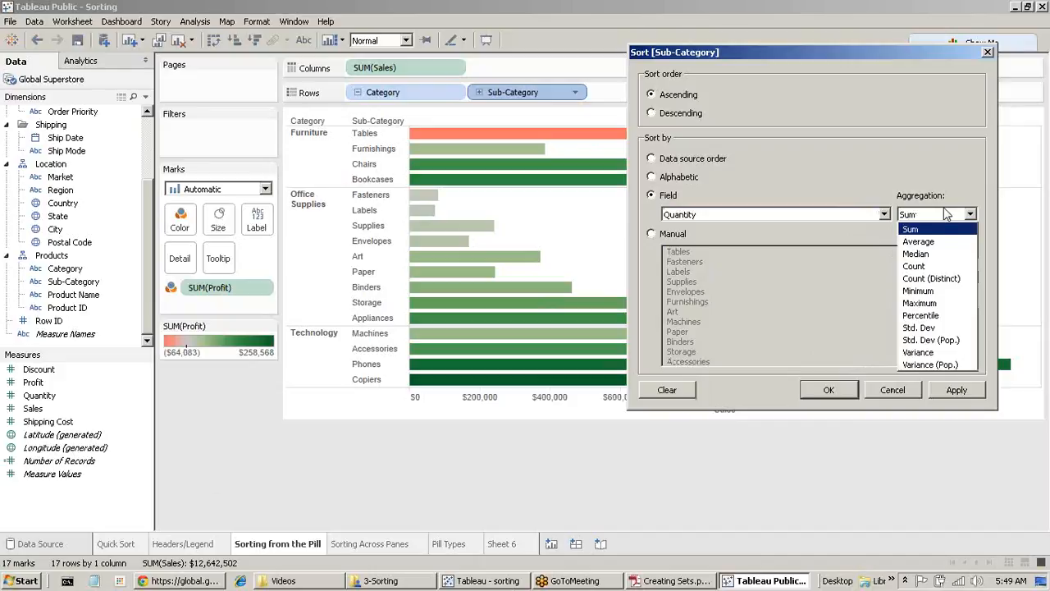
left_click(931, 278)
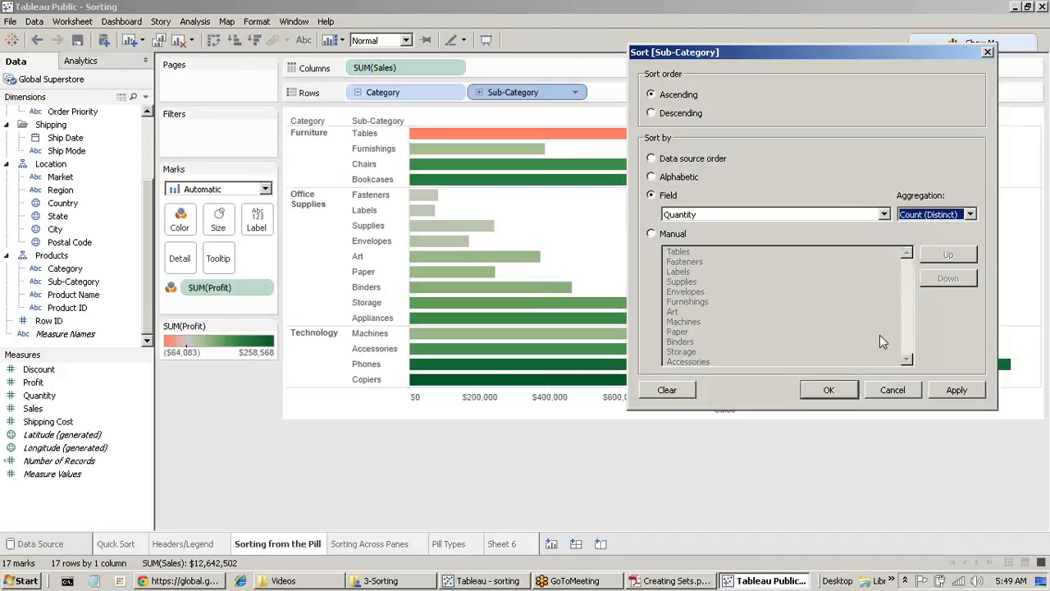
left_click(829, 390)
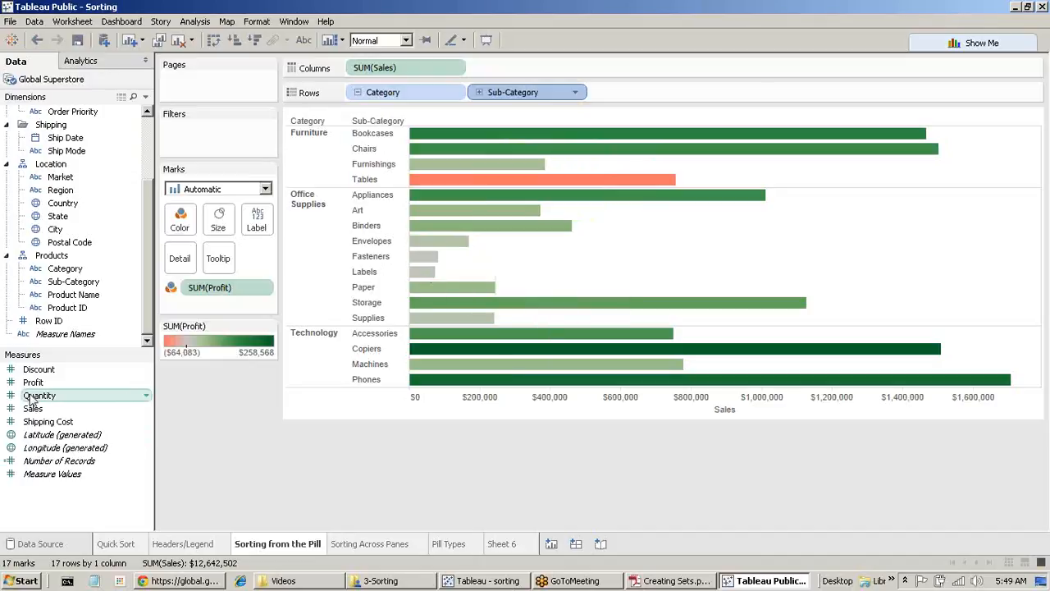
Step: Add Quantity to the Marks card as Count (Distinct) and inspect its values on the Chairs, Tables, Binders and Storage bars
left_click_drag(33, 398, 208, 259)
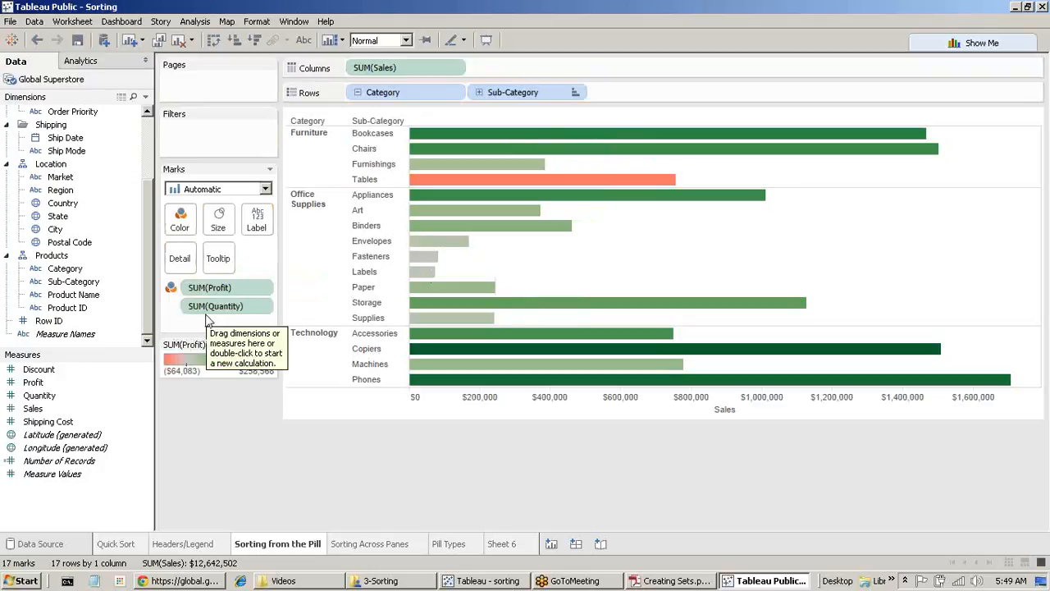
left_click(263, 309)
mouse_move(259, 437)
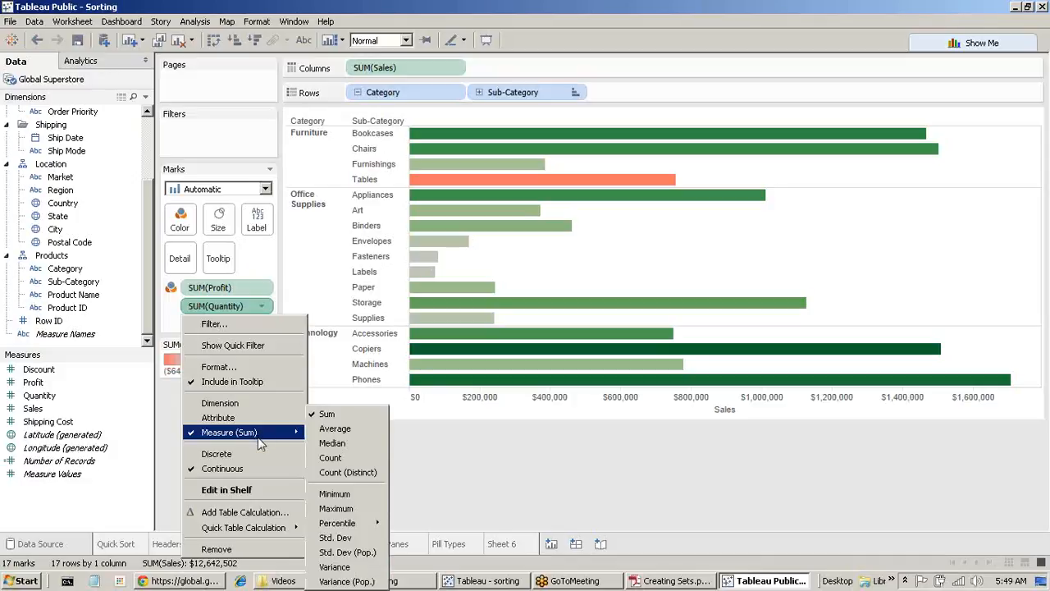
left_click(355, 474)
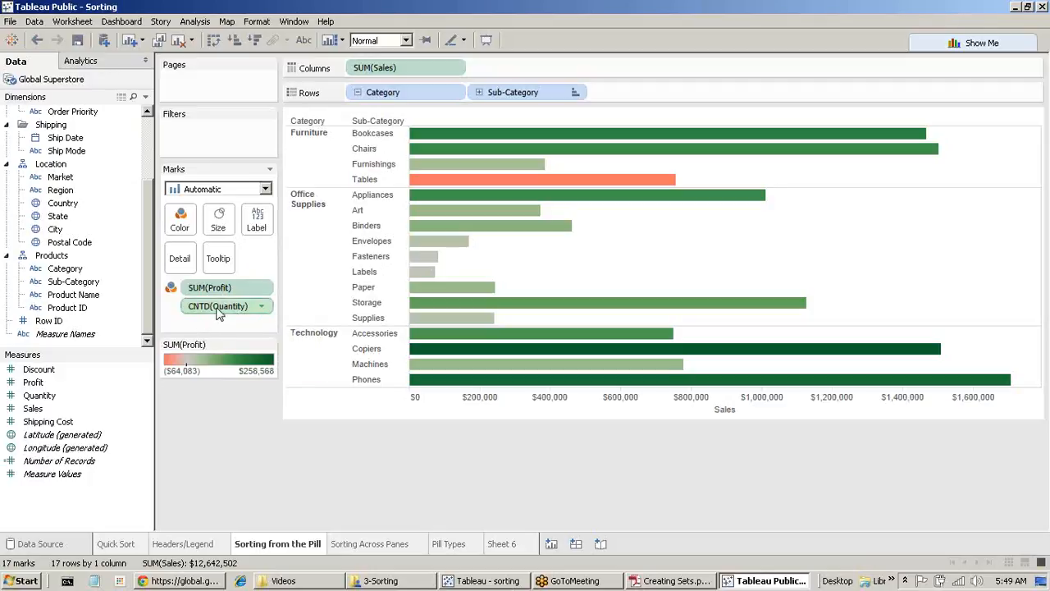
mouse_move(474, 137)
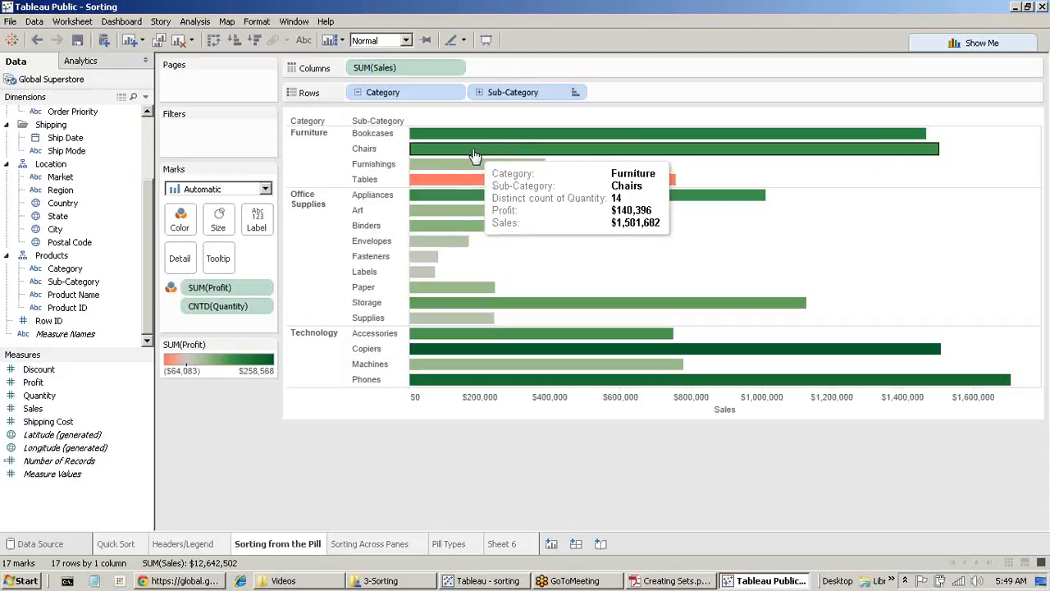
left_click(474, 154)
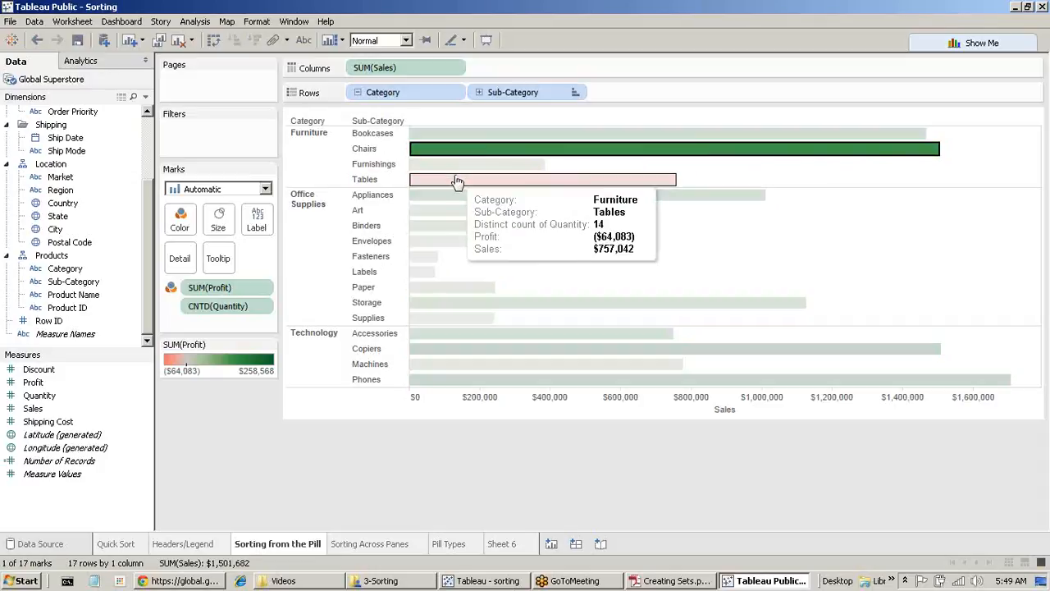
mouse_move(459, 182)
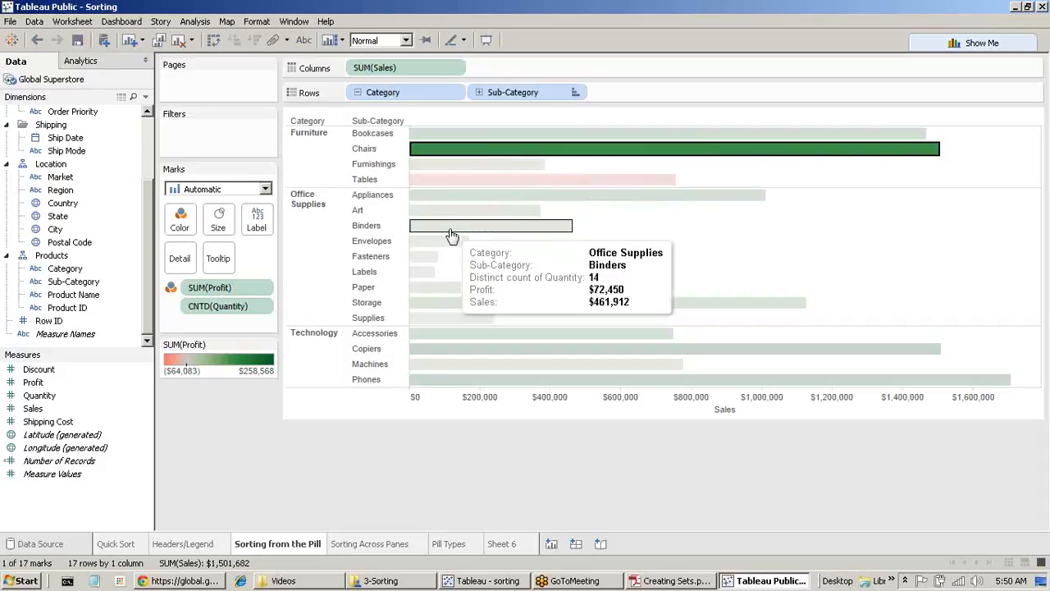
mouse_move(437, 309)
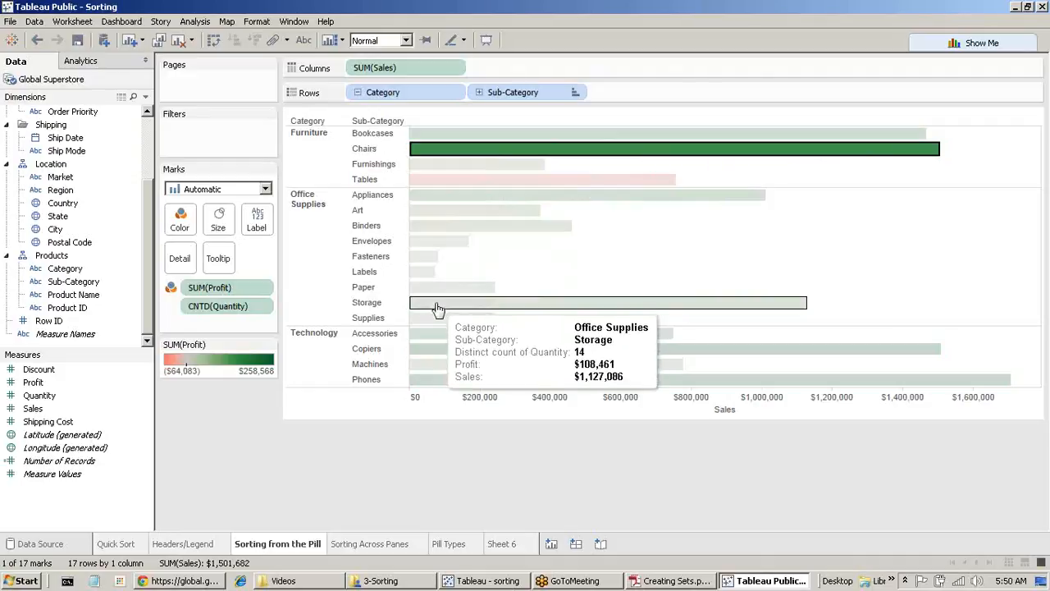
Step: Set Quantity on the Marks card to Sum and sort Sub-Category ascending by the Sum of Quantity
left_click(263, 308)
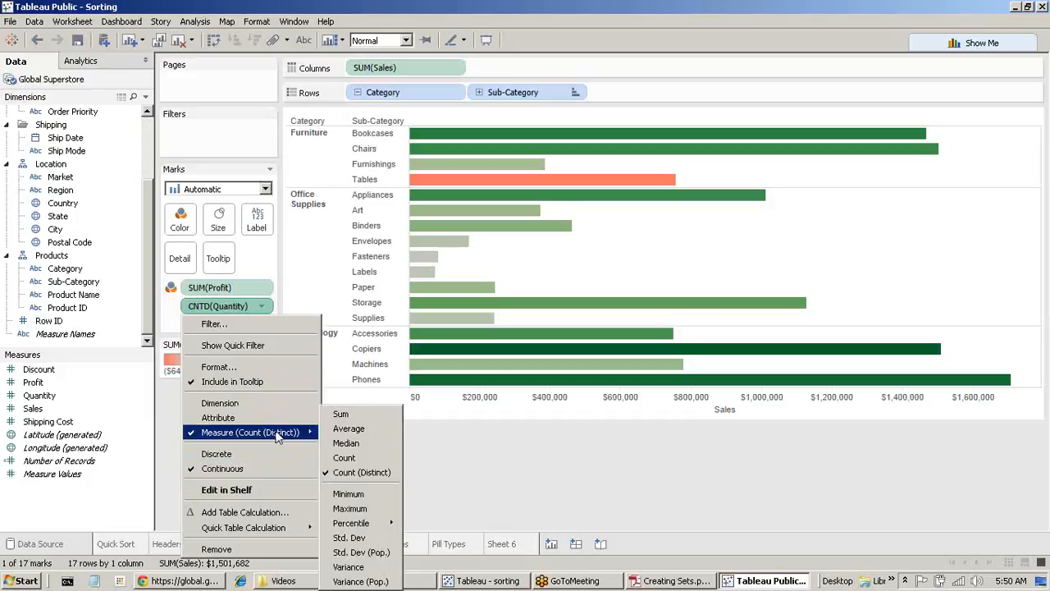
left_click(346, 415)
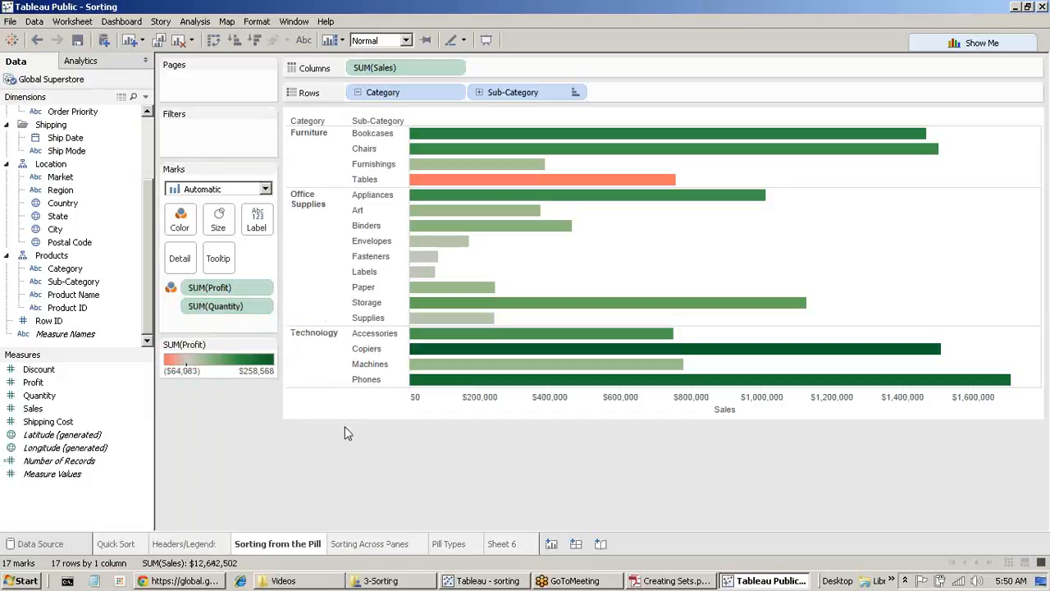
left_click(577, 94)
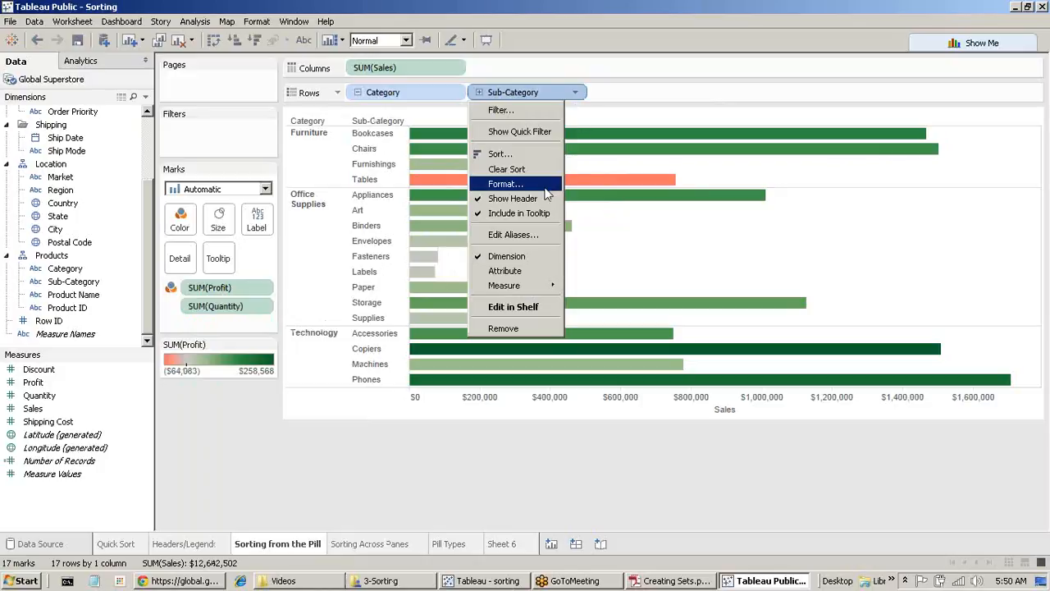
left_click(517, 154)
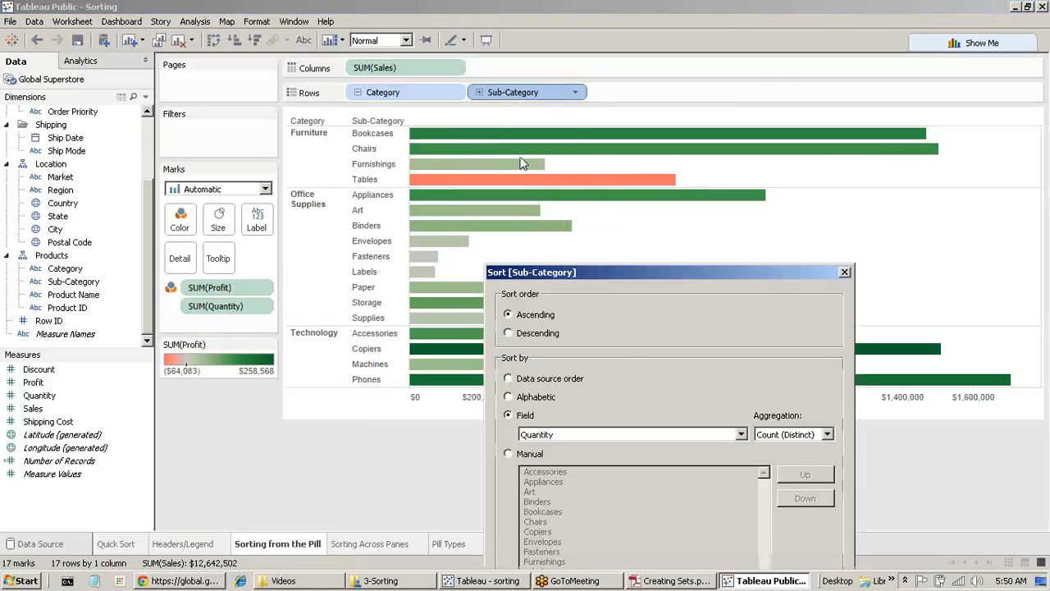
left_click(792, 434)
left_click(772, 282)
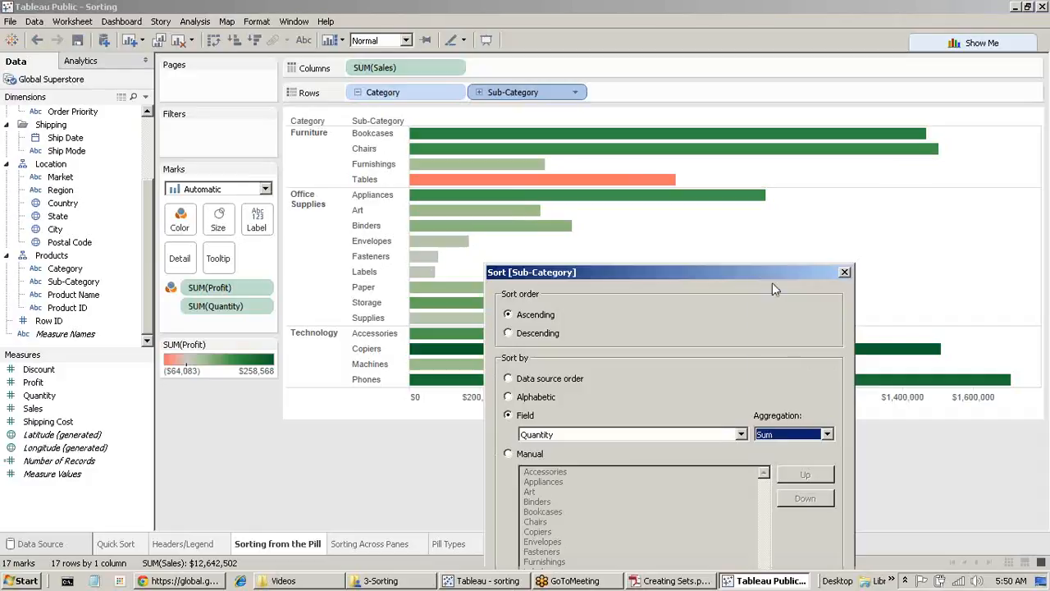
left_click_drag(738, 271, 788, 138)
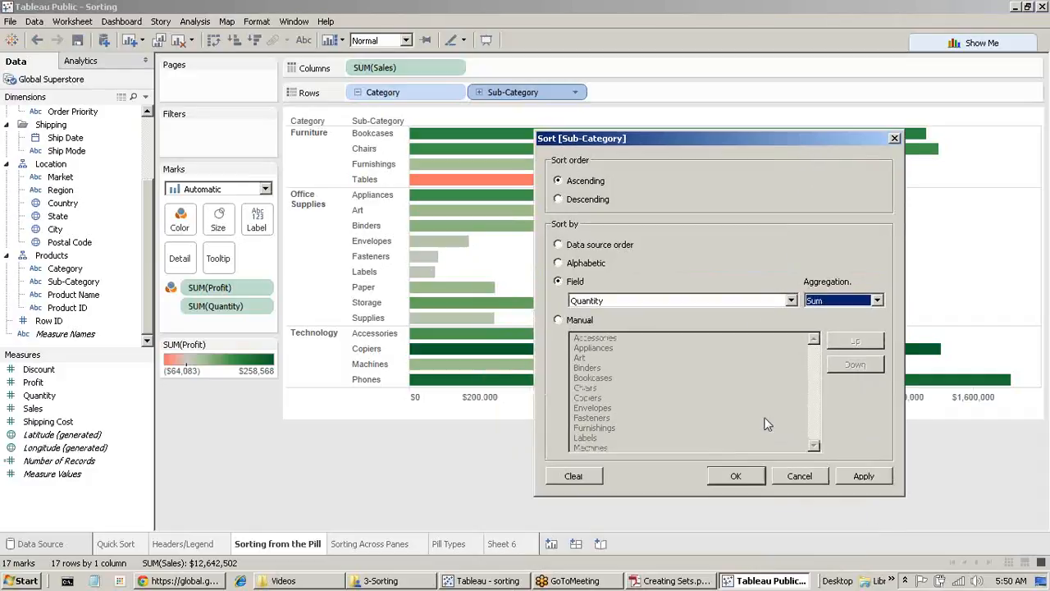
left_click(735, 476)
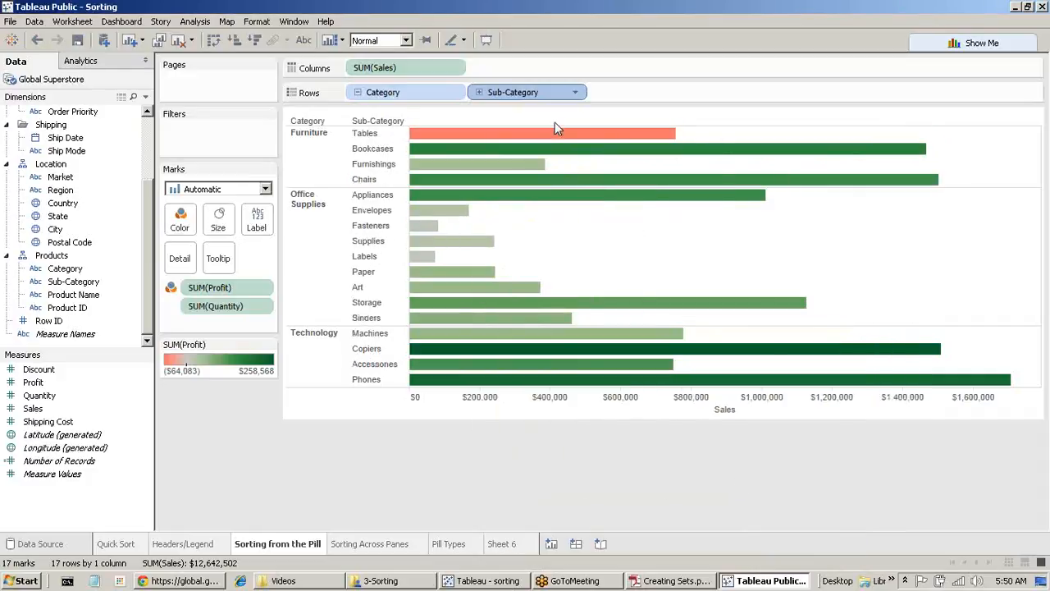
Step: Examine the Quantity values of the Furniture and Office Supplies bars to check their sort order within each category
mouse_move(557, 136)
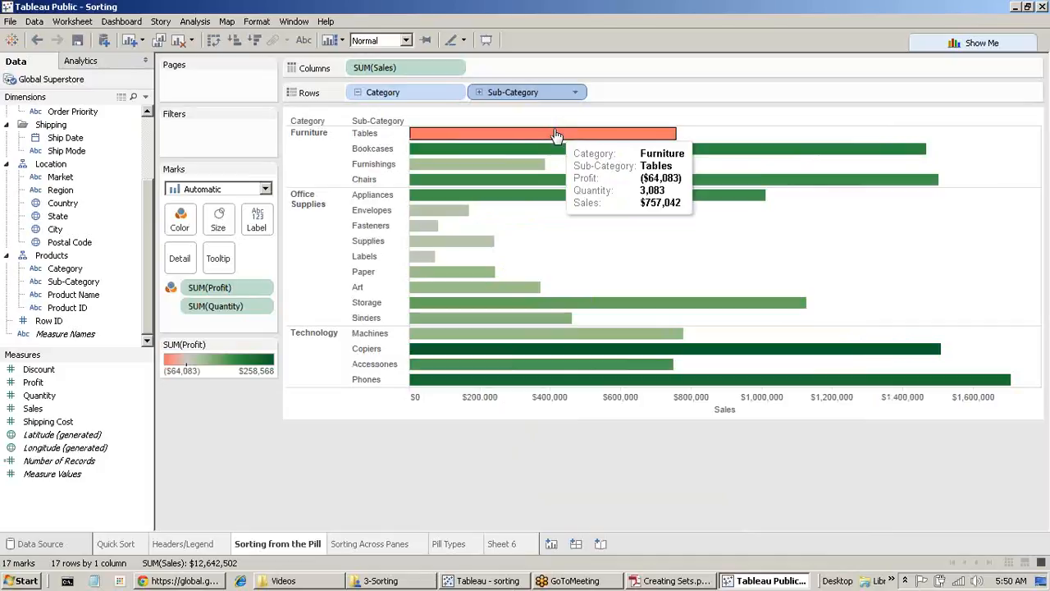
mouse_move(555, 154)
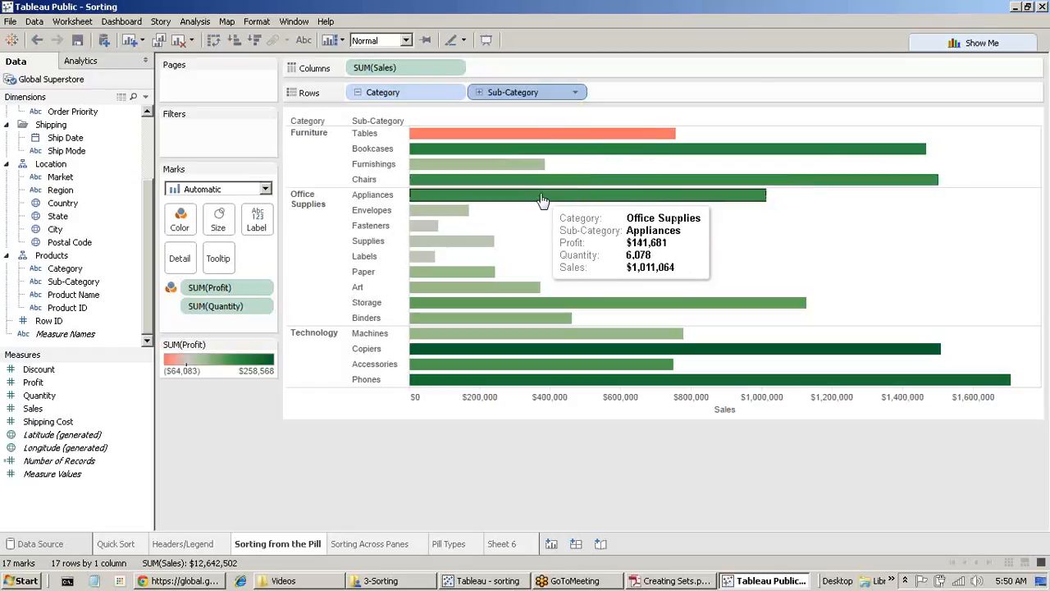
mouse_move(457, 220)
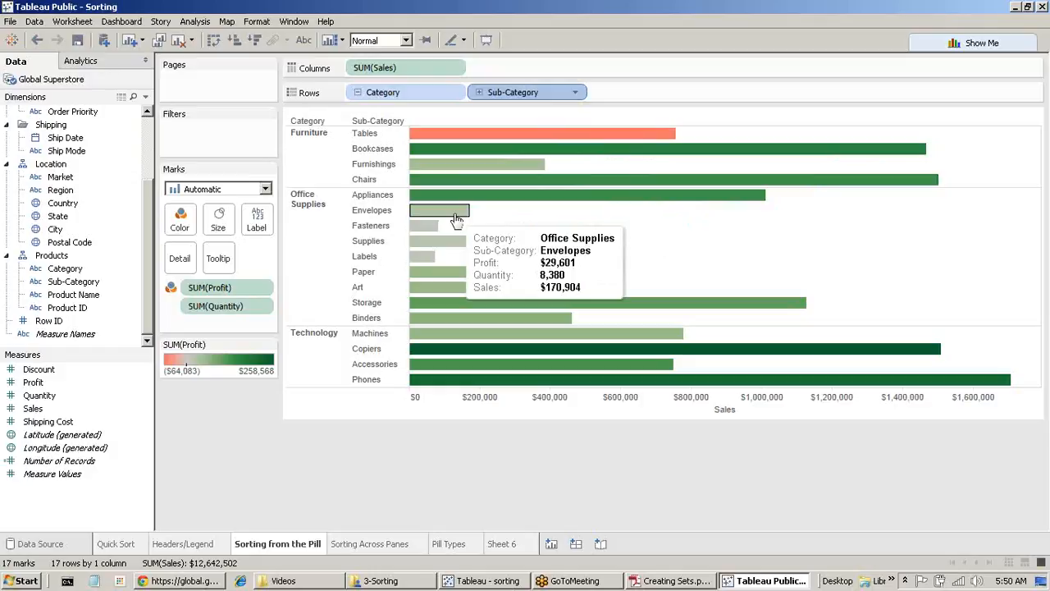
mouse_move(421, 232)
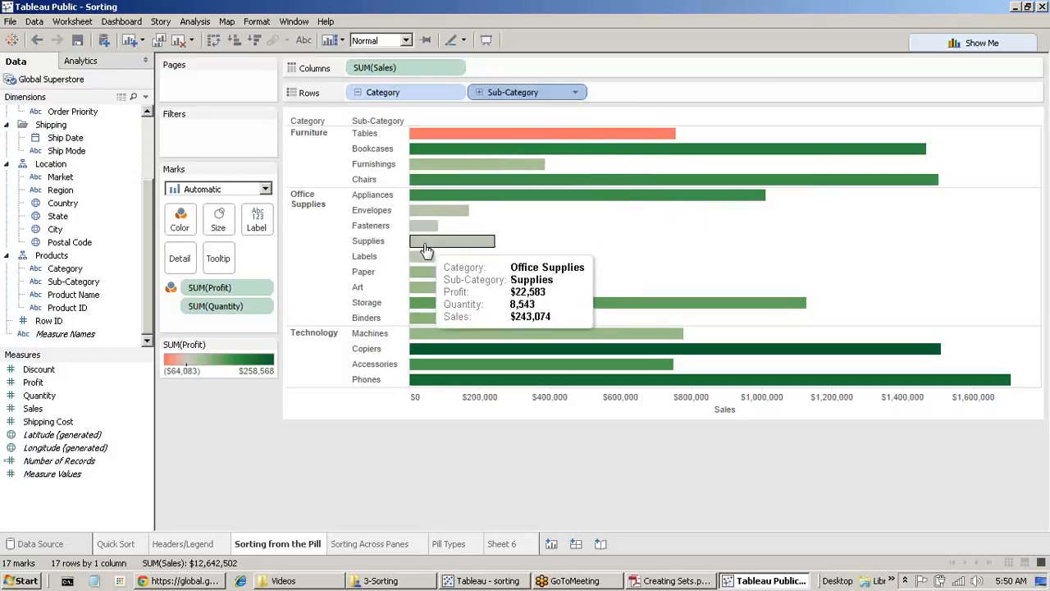
mouse_move(428, 293)
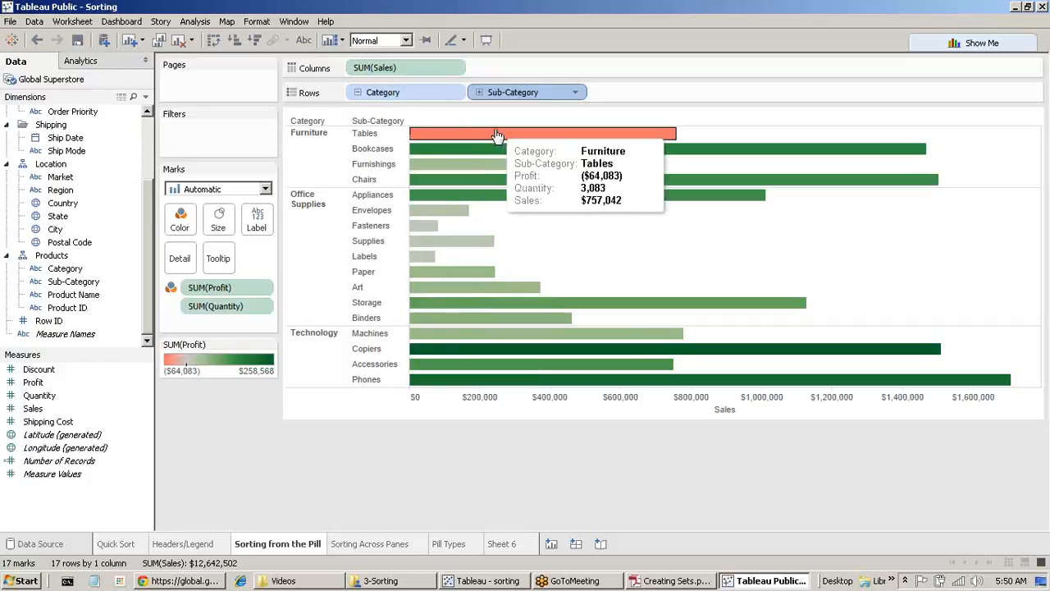
mouse_move(478, 190)
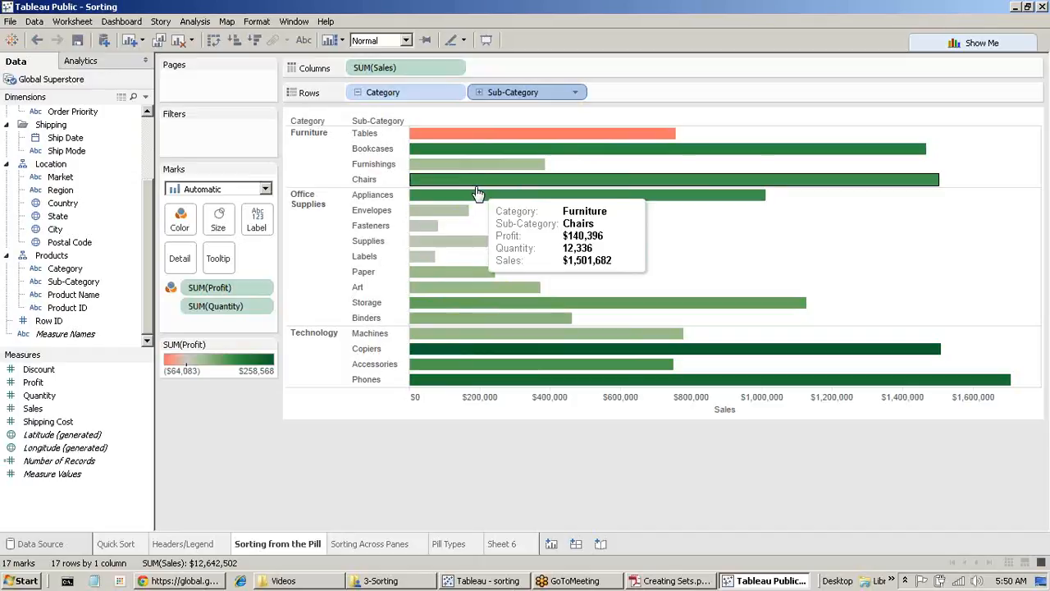
Step: Switch the Sub-Category sort to Manual and move Labels to the top of the order
left_click(579, 94)
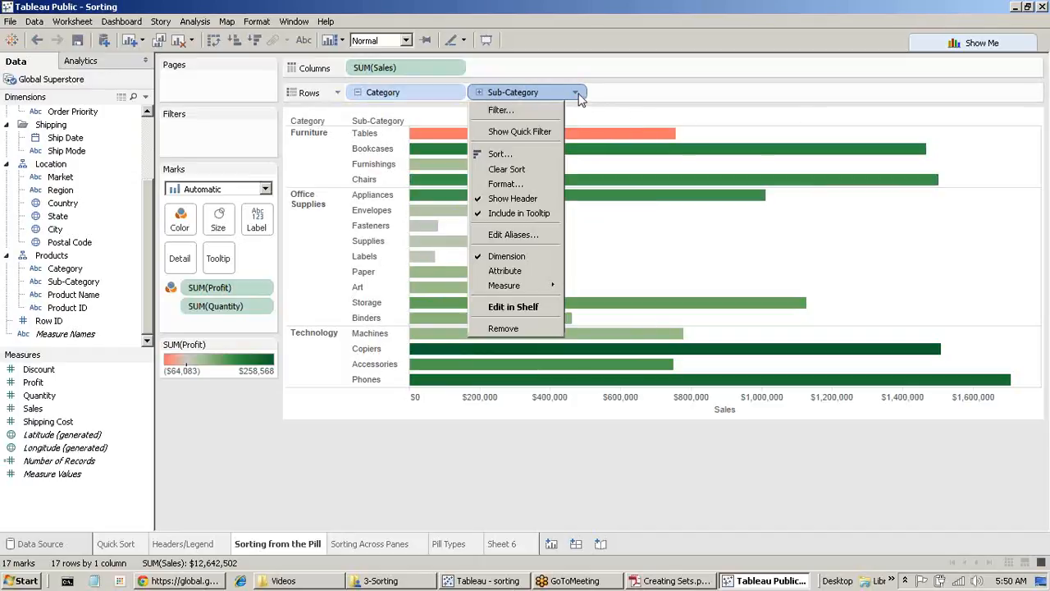
left_click(532, 148)
left_click_drag(623, 273, 753, 59)
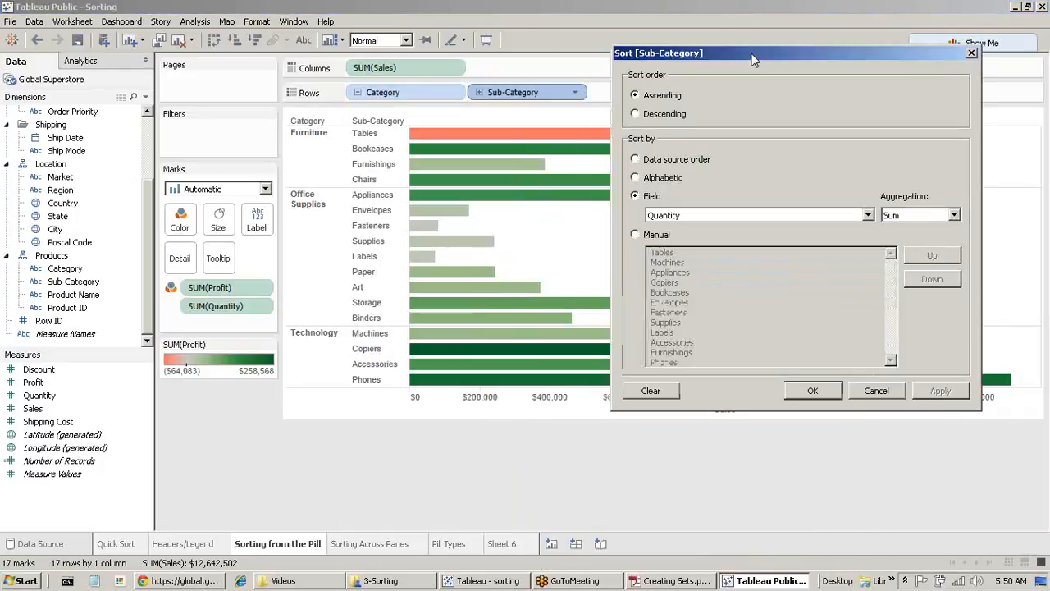
left_click(634, 233)
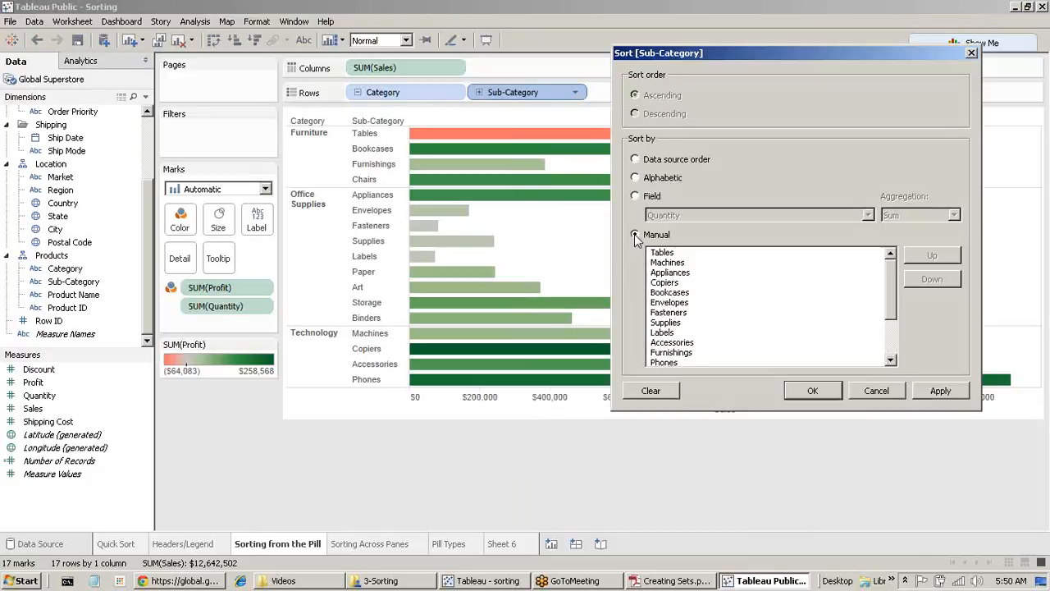
left_click(677, 333)
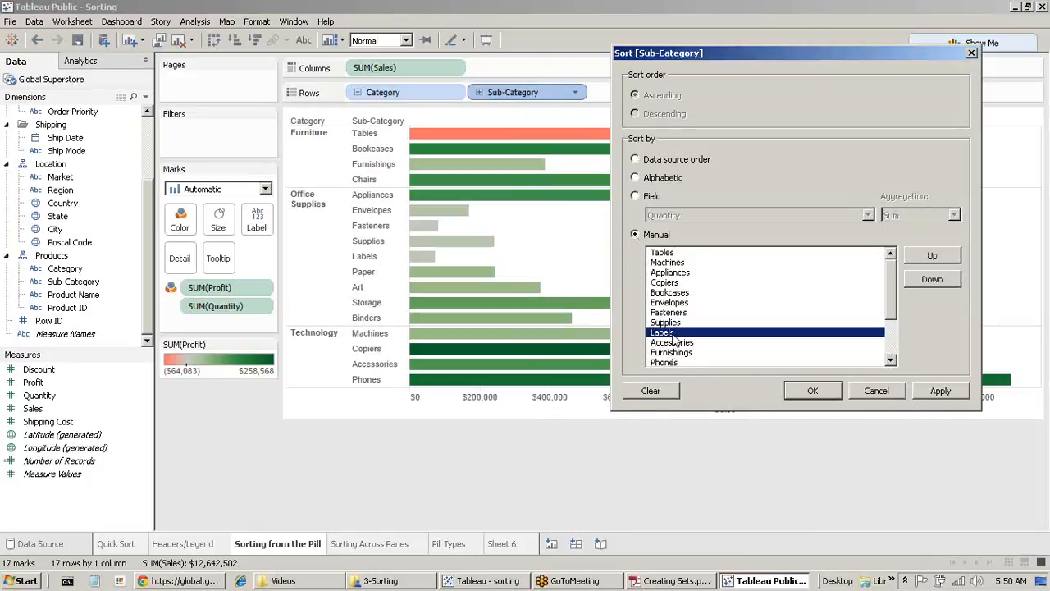
left_click_drag(688, 274, 691, 255)
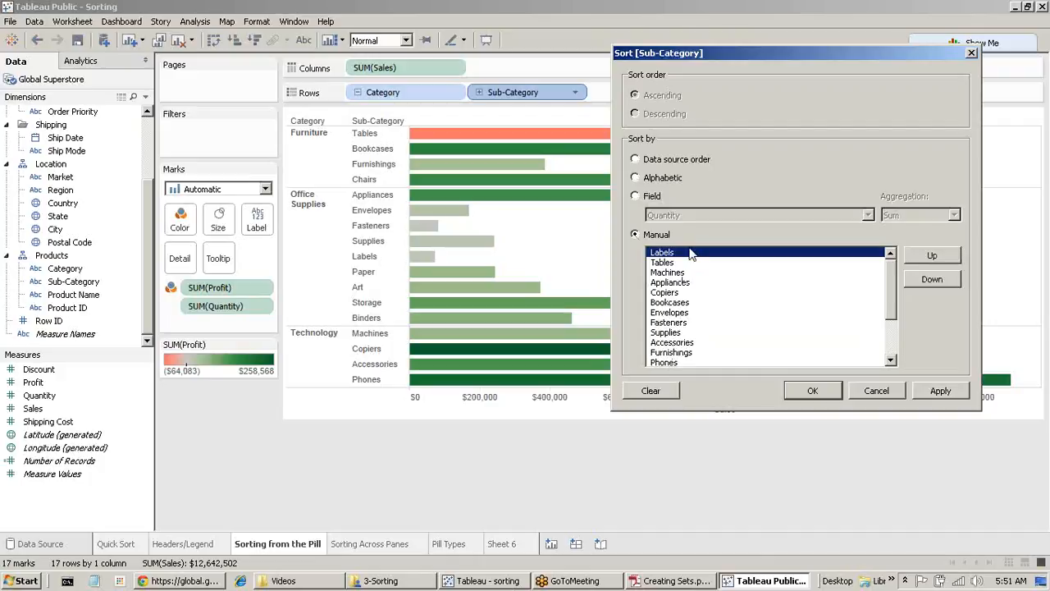
Step: Move Art directly below Labels in the manual Sub-Category order and apply the sort
left_click(696, 322)
scroll(696, 329, "down", 2)
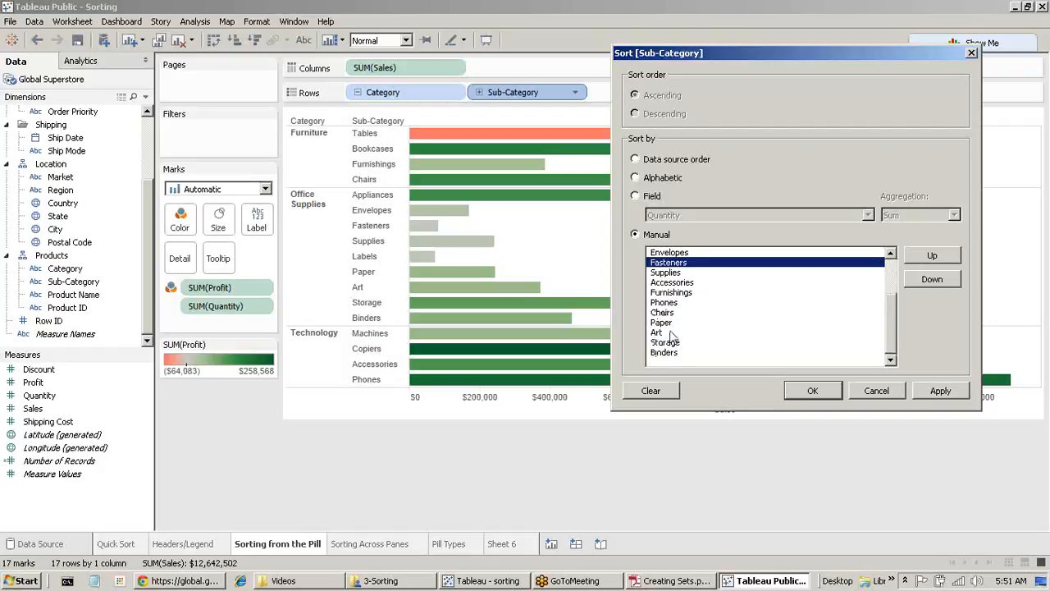
left_click_drag(666, 333, 688, 292)
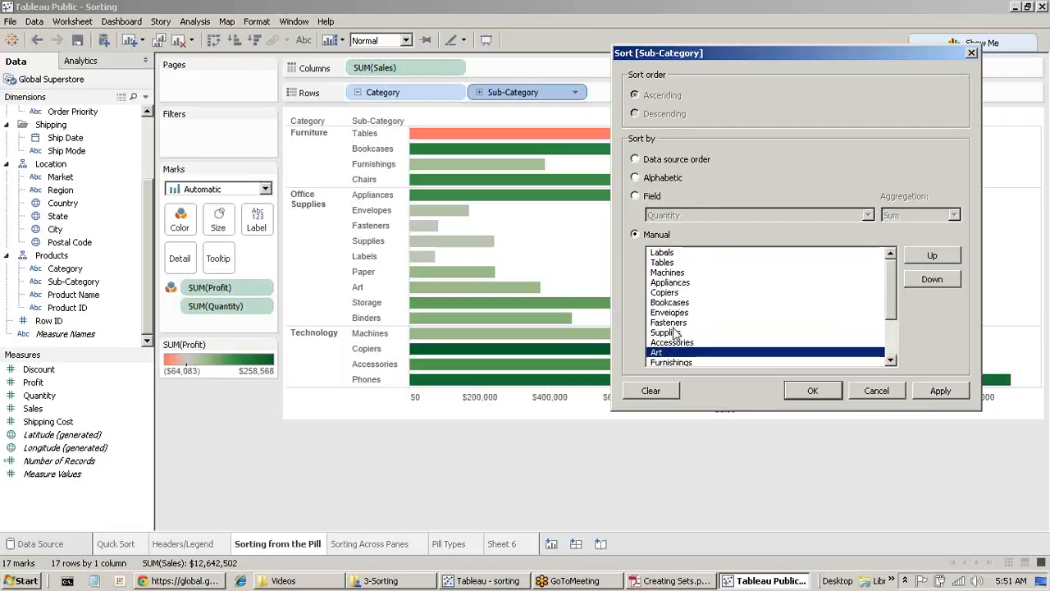
left_click_drag(663, 354, 675, 261)
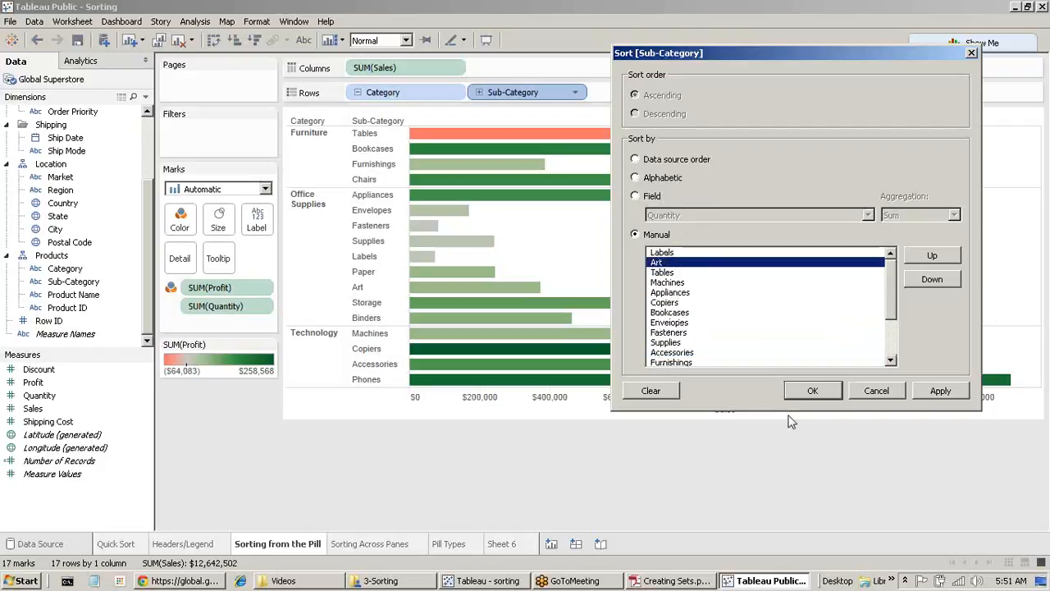
left_click(812, 390)
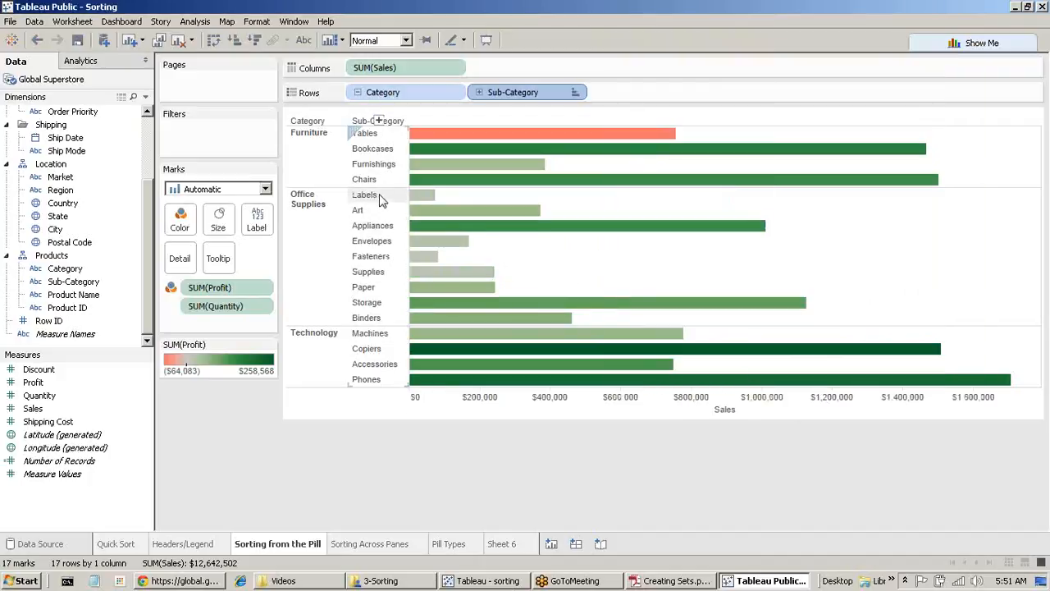
Step: Highlight the Office Supplies rows to check their manual order, and clear the selection
left_click(381, 210)
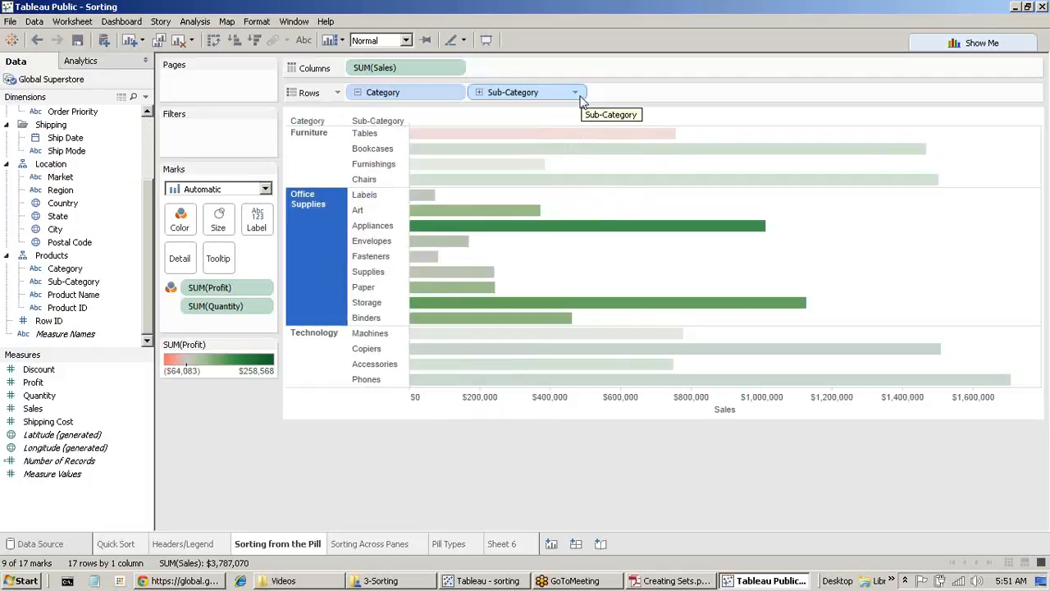
left_click(378, 466)
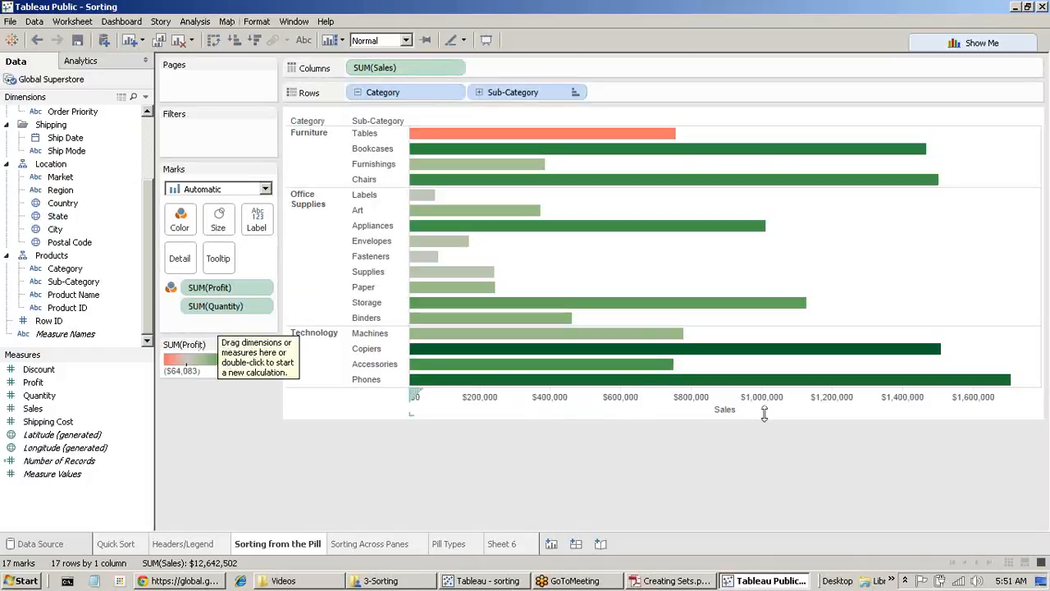
mouse_move(725, 409)
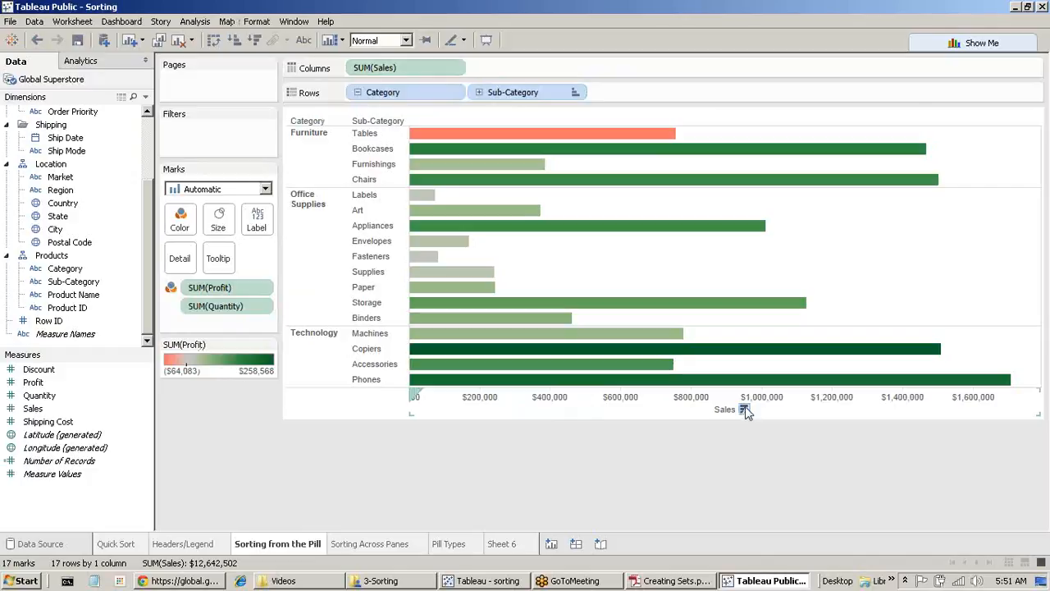
mouse_move(425, 133)
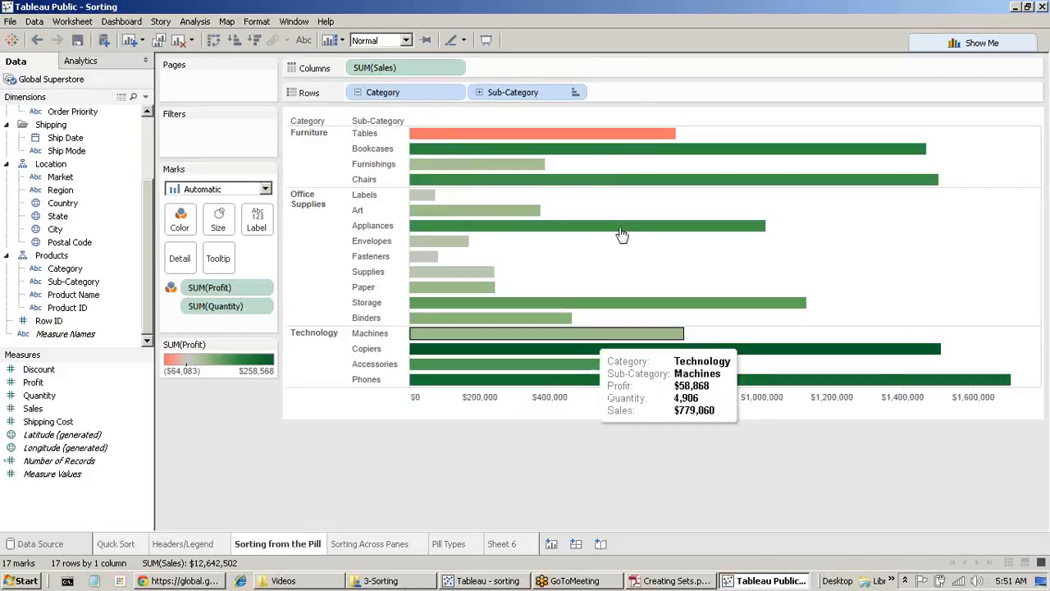
Step: Sort the Category pill manually in the order Technology, Office Supplies, Furniture
left_click(454, 93)
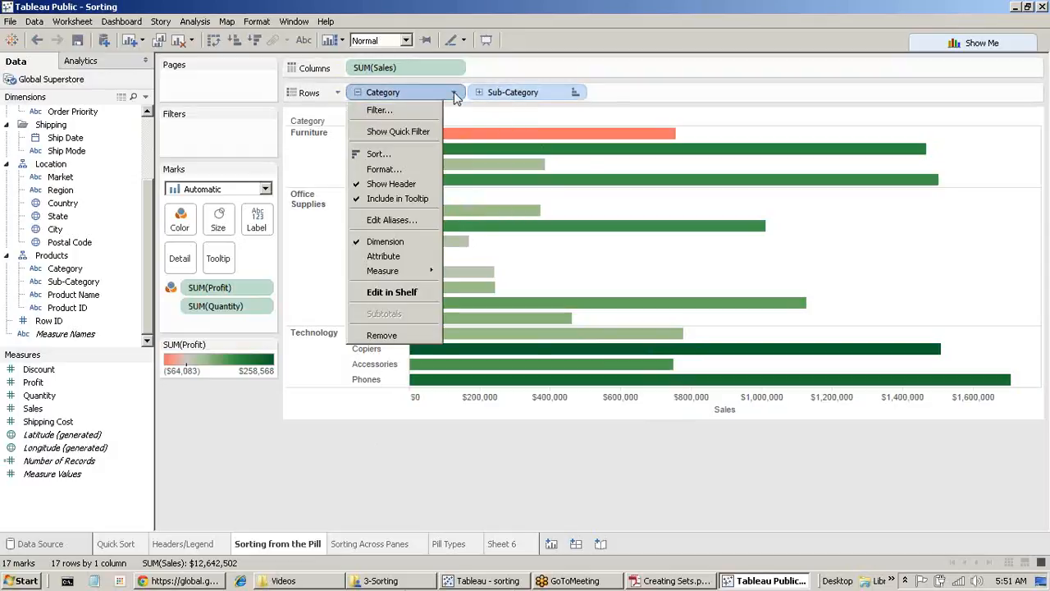
left_click(416, 154)
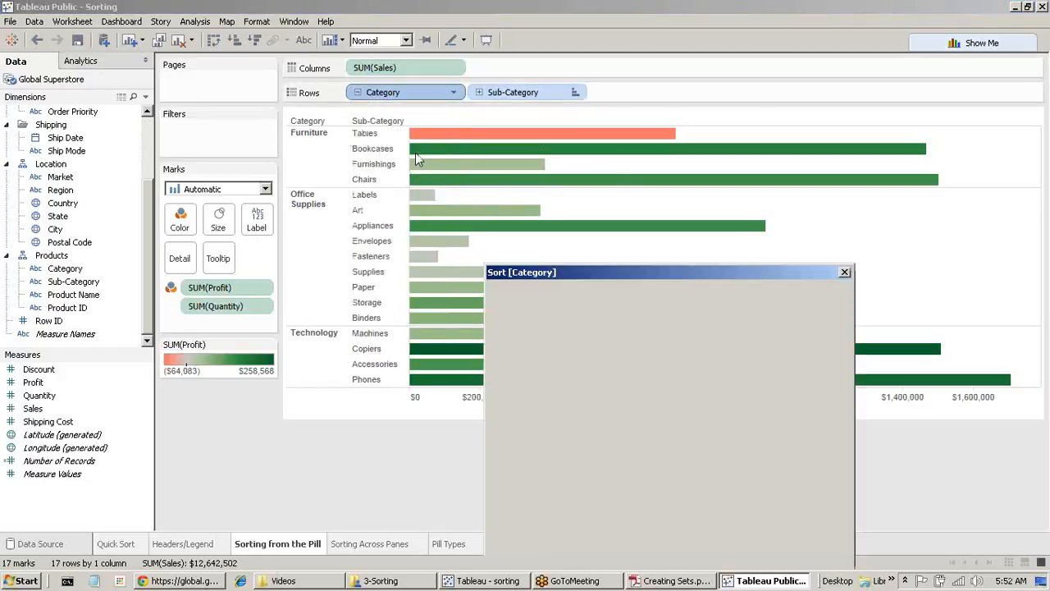
left_click_drag(647, 279, 723, 77)
left_click(597, 250)
left_click(637, 289)
left_click_drag(638, 293, 640, 280)
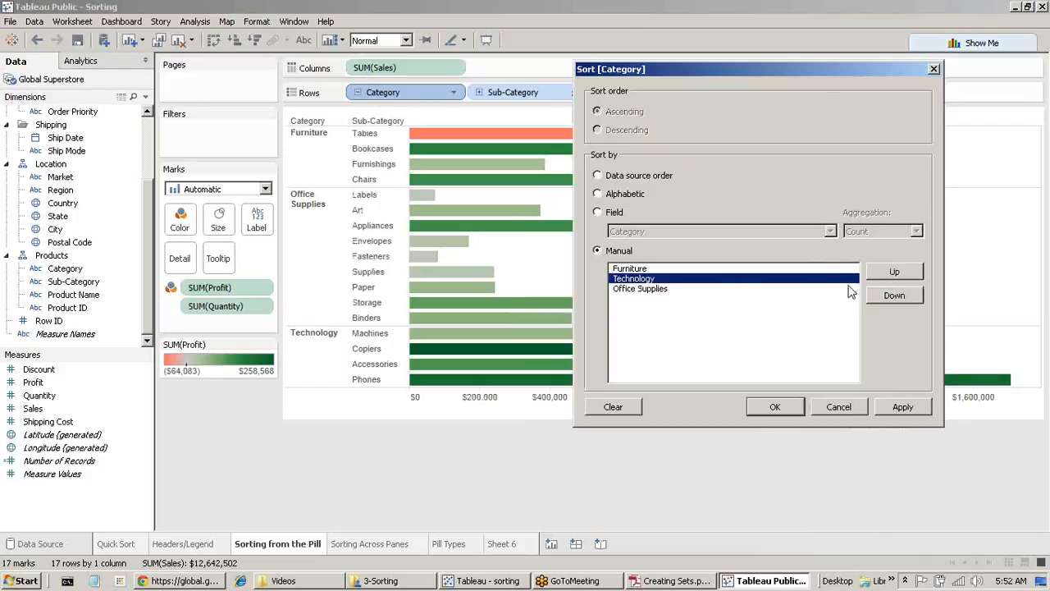
left_click(893, 273)
left_click(656, 289)
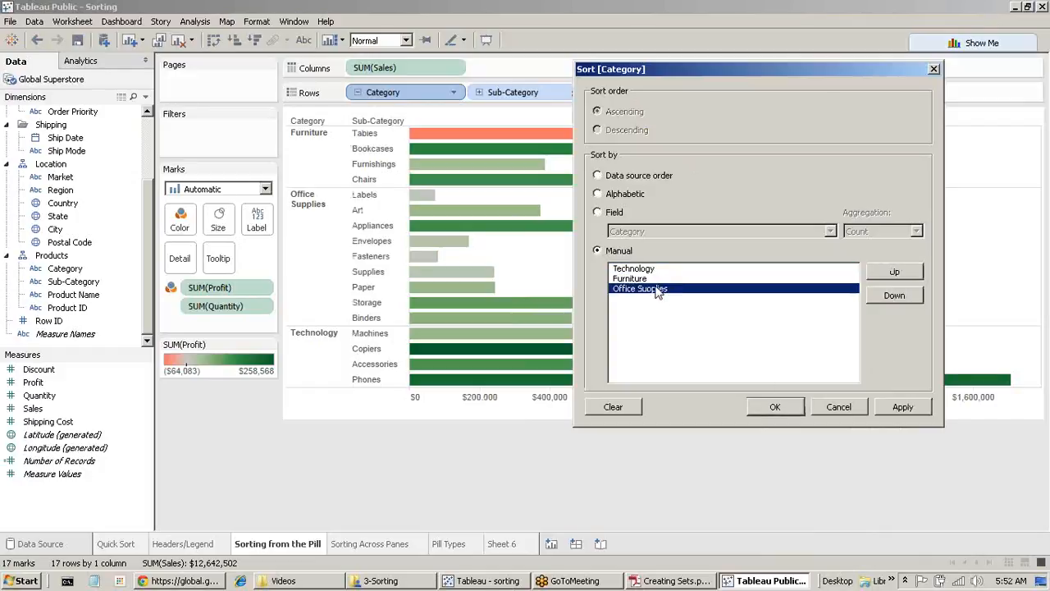
left_click(902, 273)
left_click(775, 407)
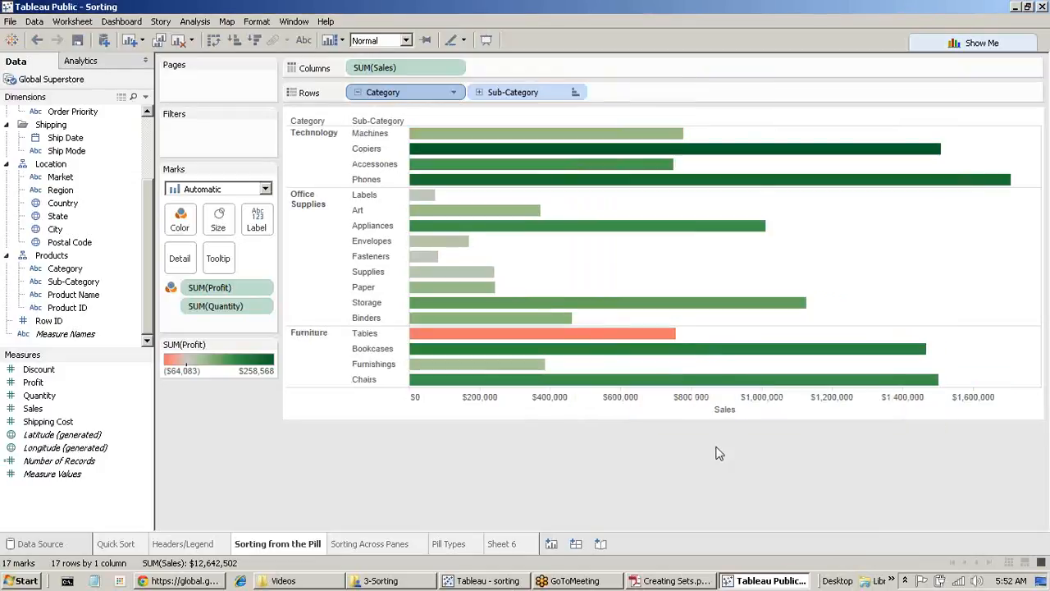
Step: Highlight Technology, Office Supplies and Furniture in turn to check the category order, and clear the selection
mouse_move(469, 245)
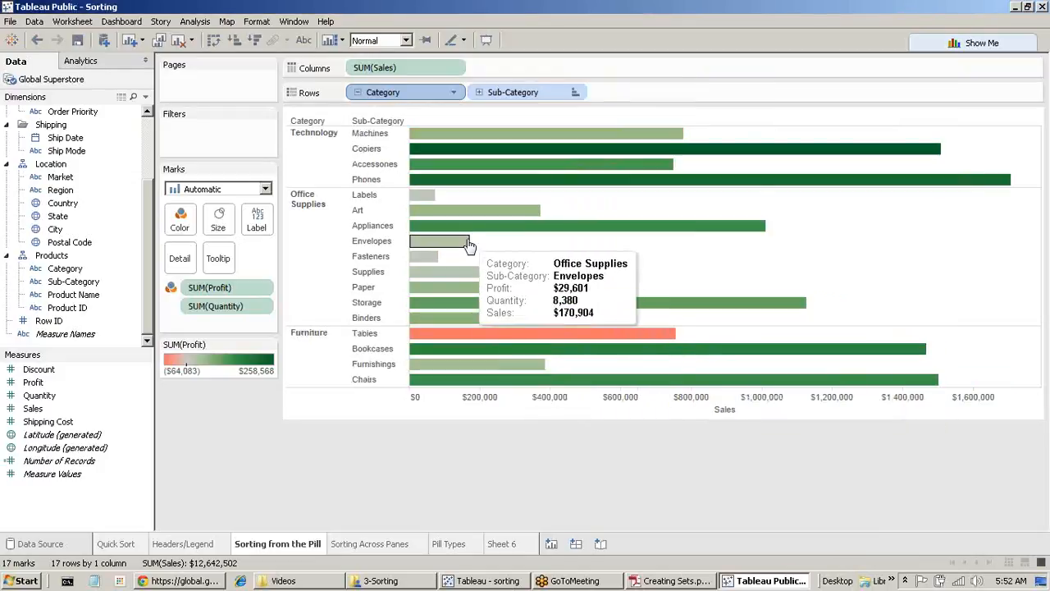
left_click(318, 163)
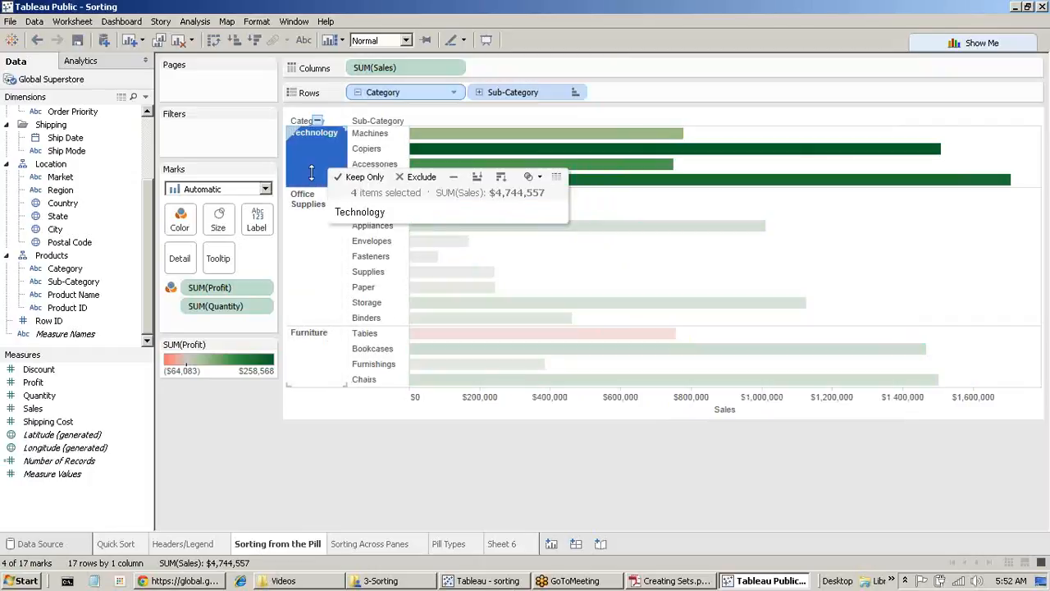
left_click(320, 259)
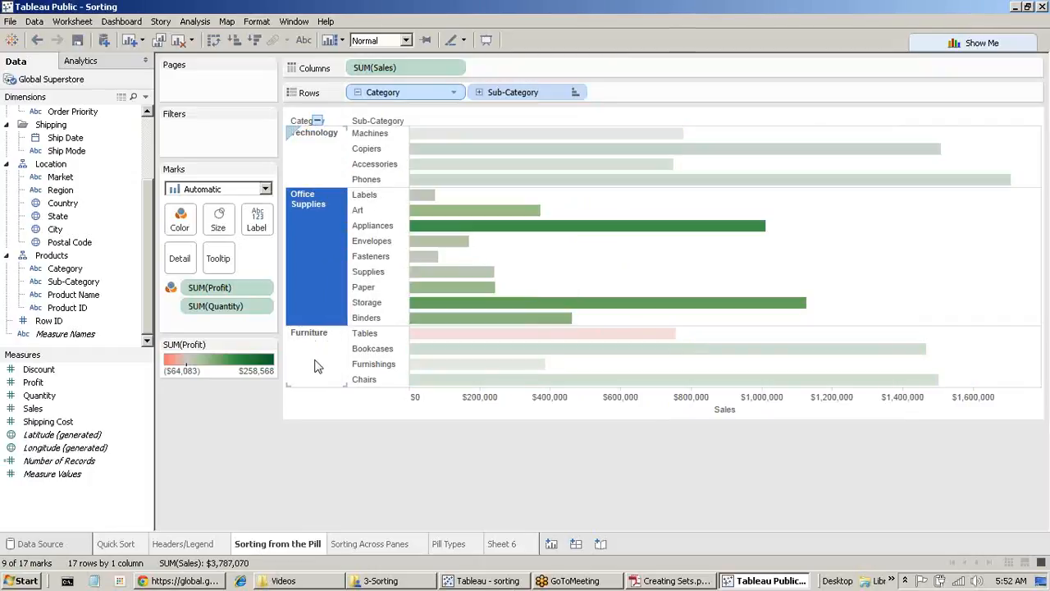
left_click(317, 361)
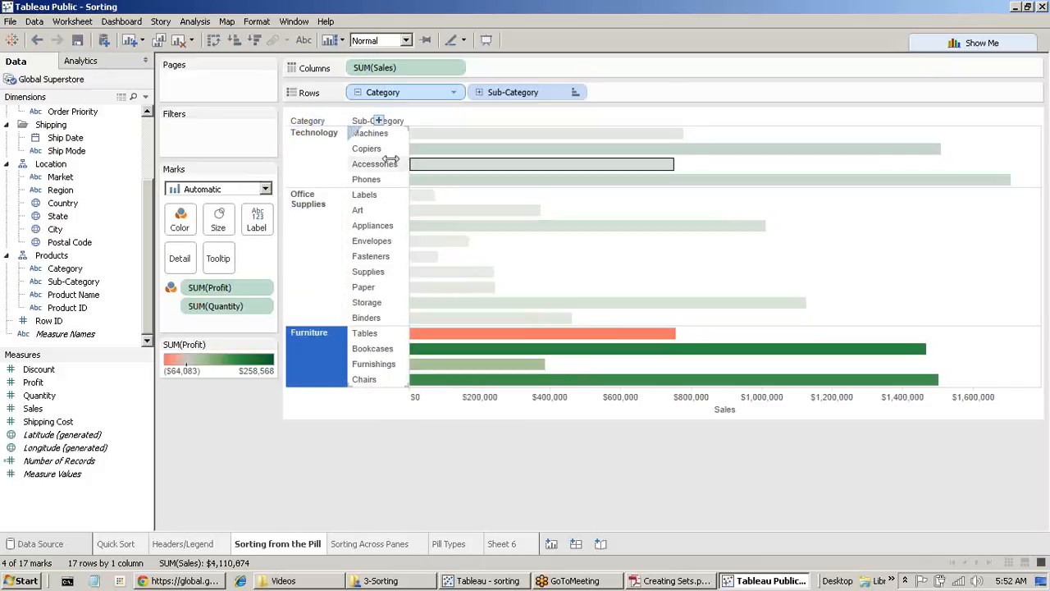
left_click(648, 358)
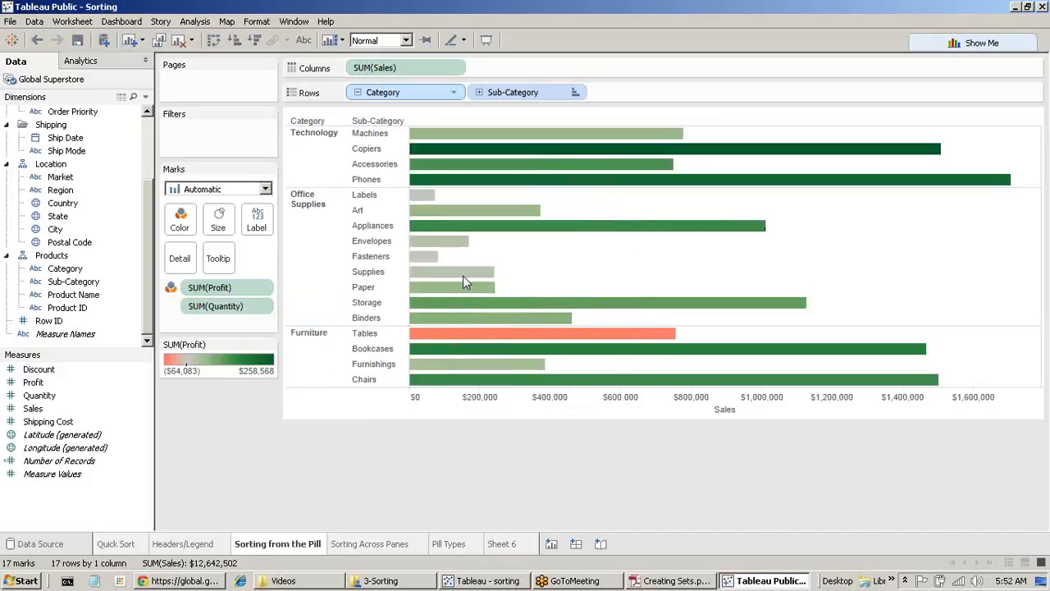
left_click(575, 92)
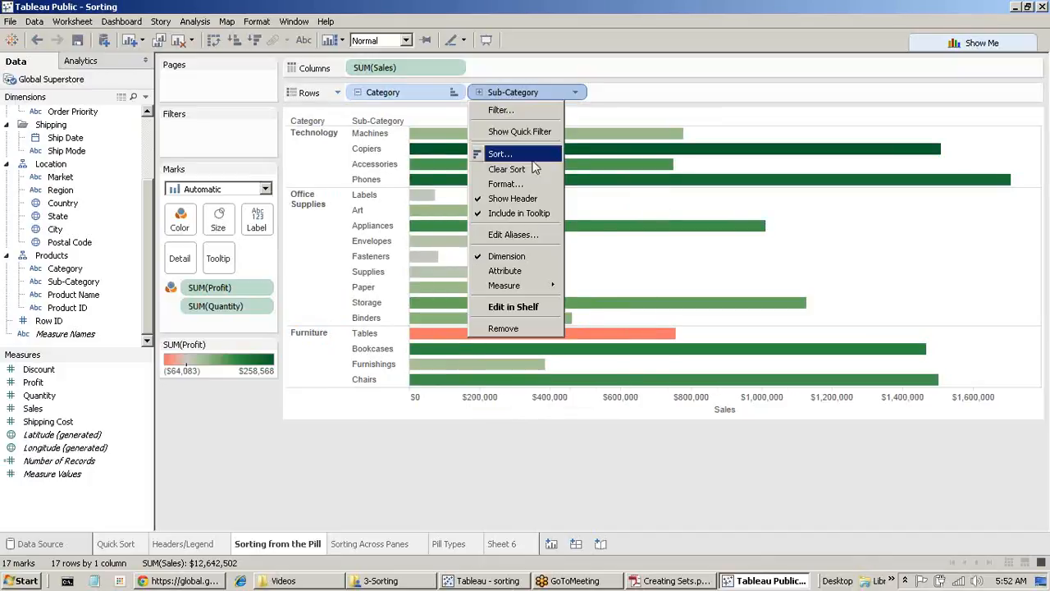
left_click(533, 161)
left_click_drag(676, 272, 825, 73)
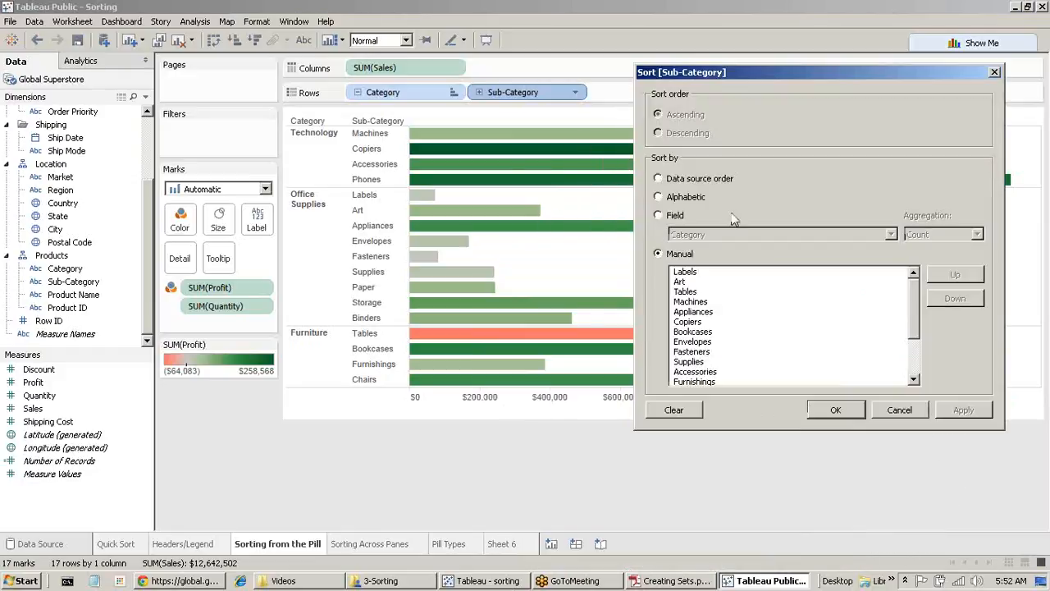
left_click(658, 215)
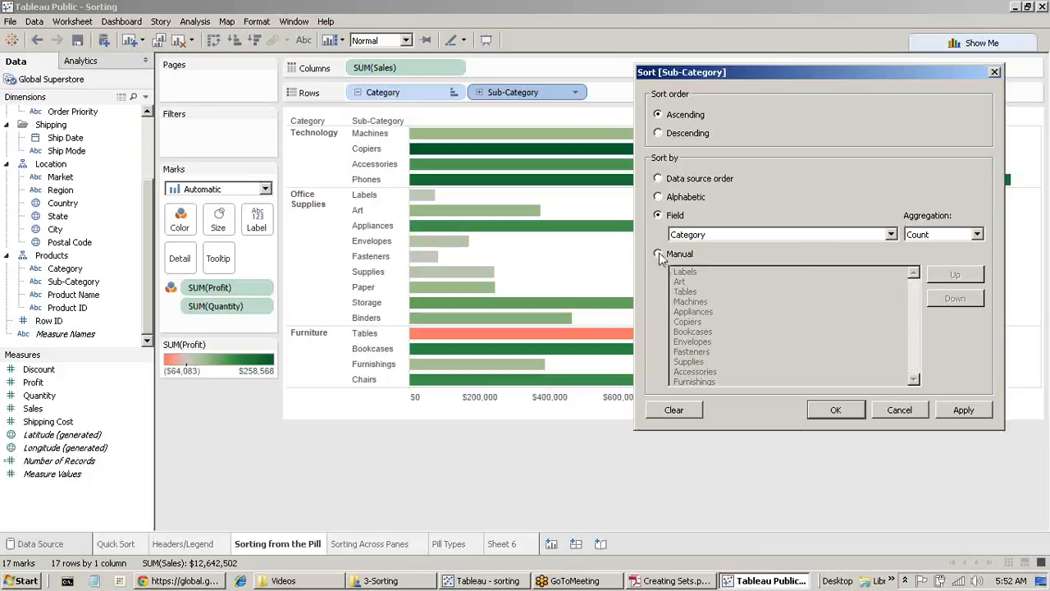
left_click(897, 411)
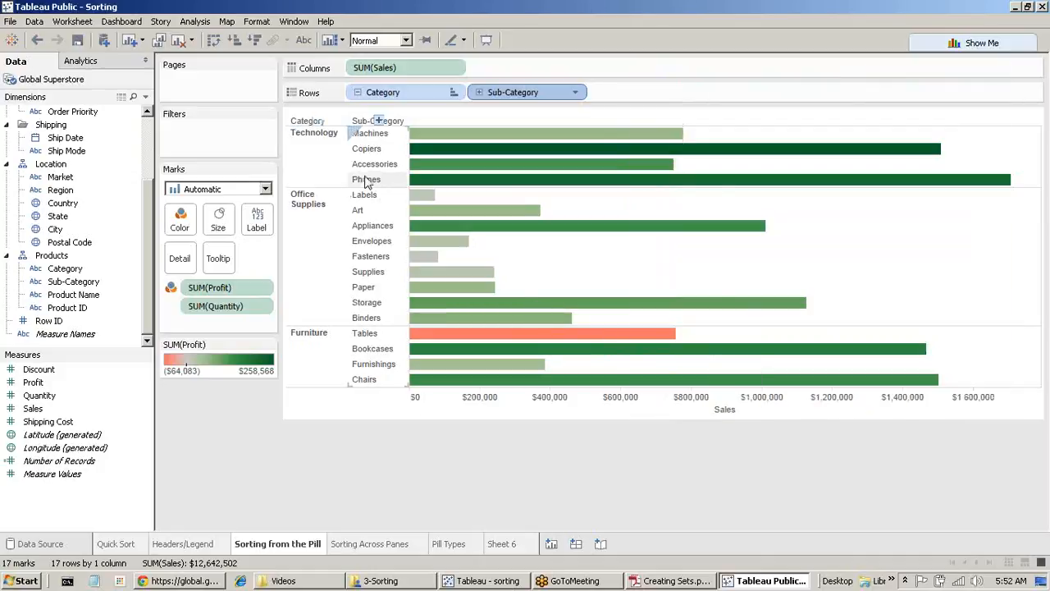
Step: Reorder the Sub-Category headers in the view, placing Phones first in Technology and Supplies directly below Labels in Office Supplies
left_click_drag(367, 179, 369, 131)
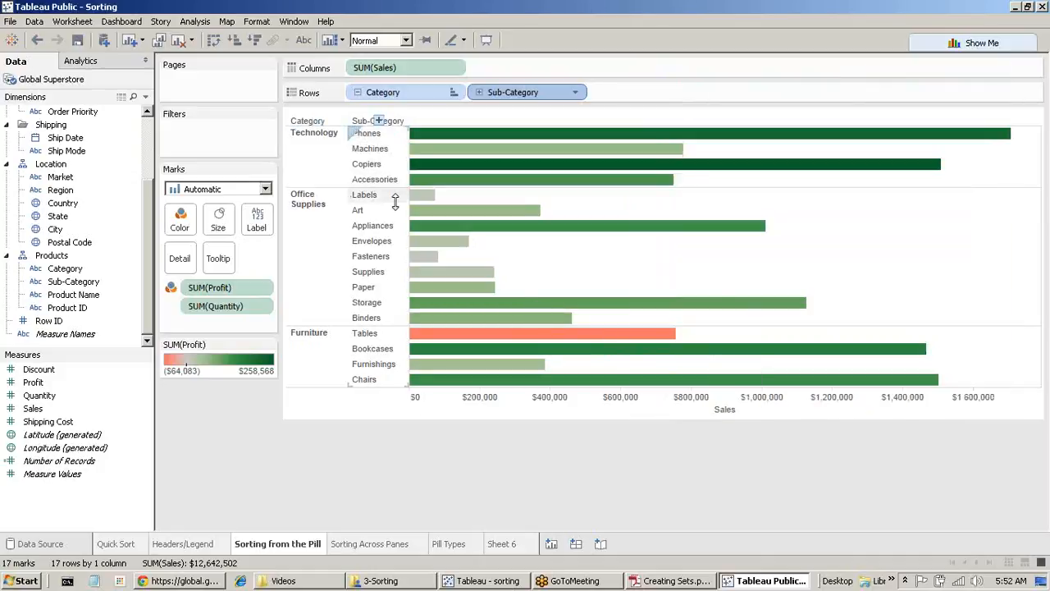
left_click(365, 378)
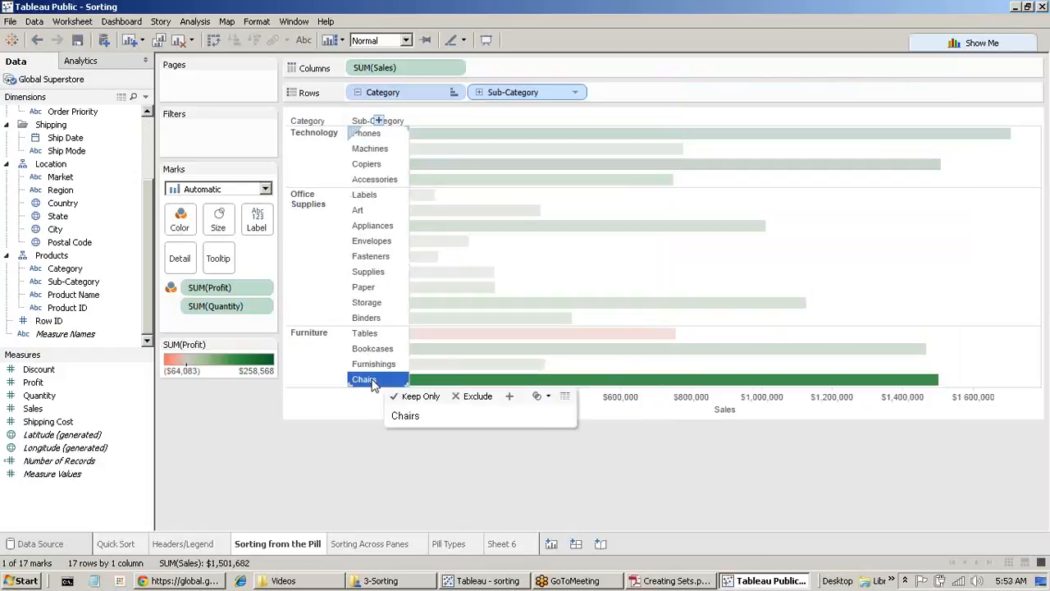
left_click(373, 509)
left_click_drag(380, 261, 375, 206)
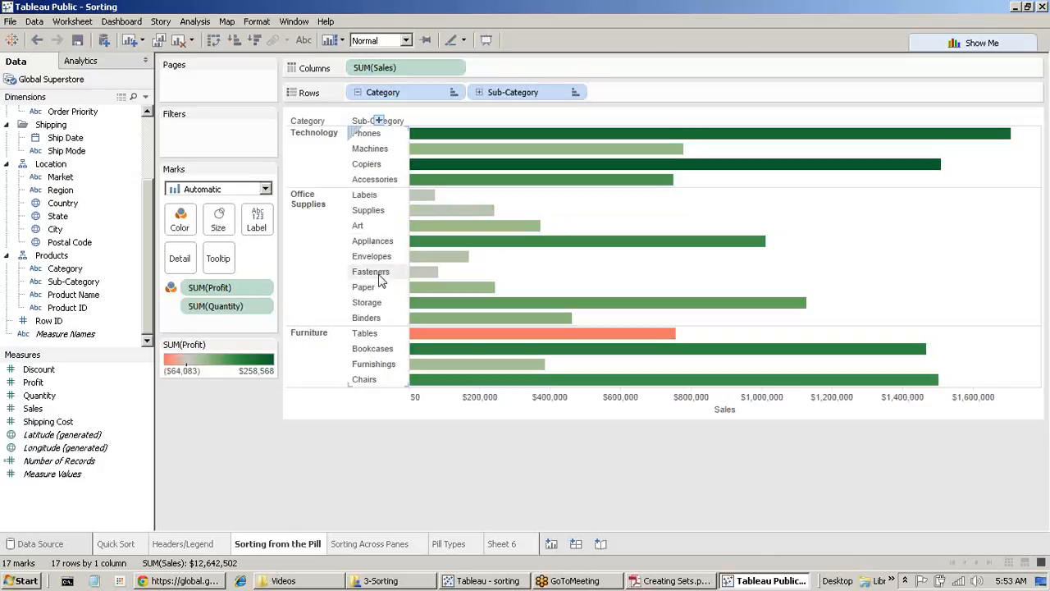
mouse_move(179, 578)
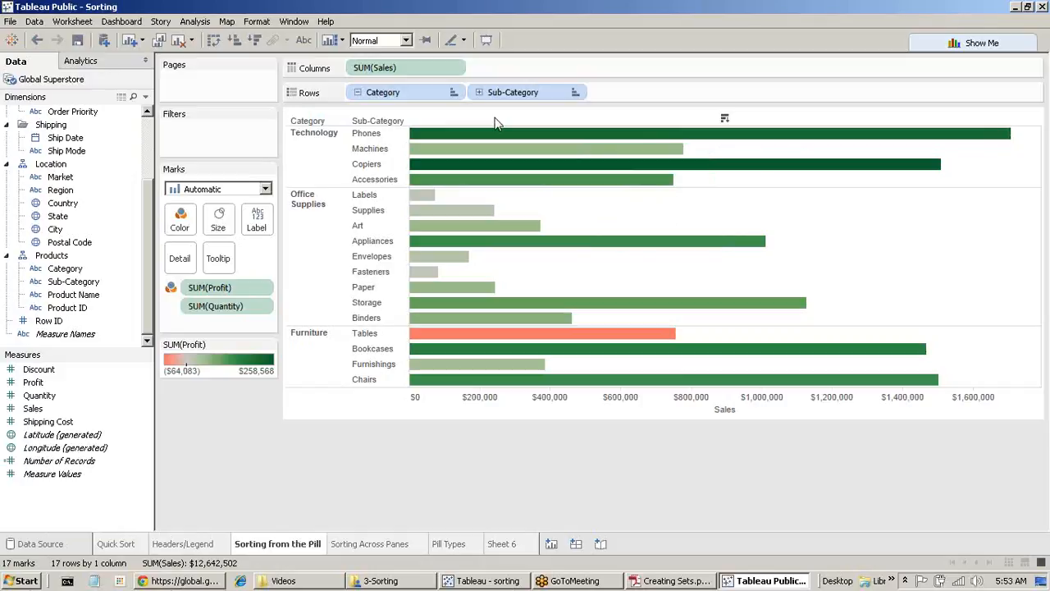
Step: Clear the whole sheet and undo the clearing
left_click(194, 39)
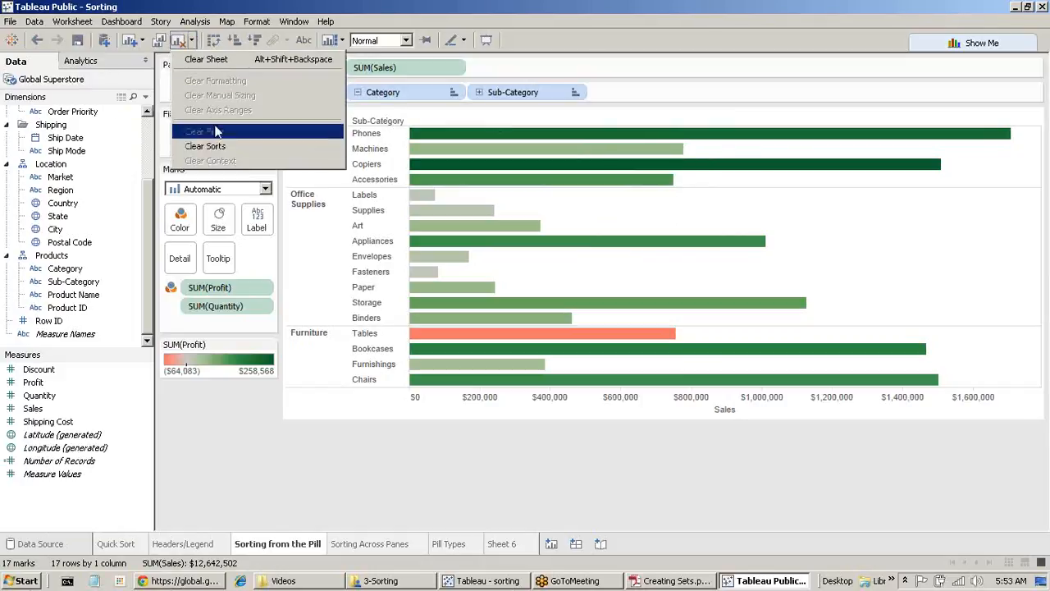
left_click(220, 59)
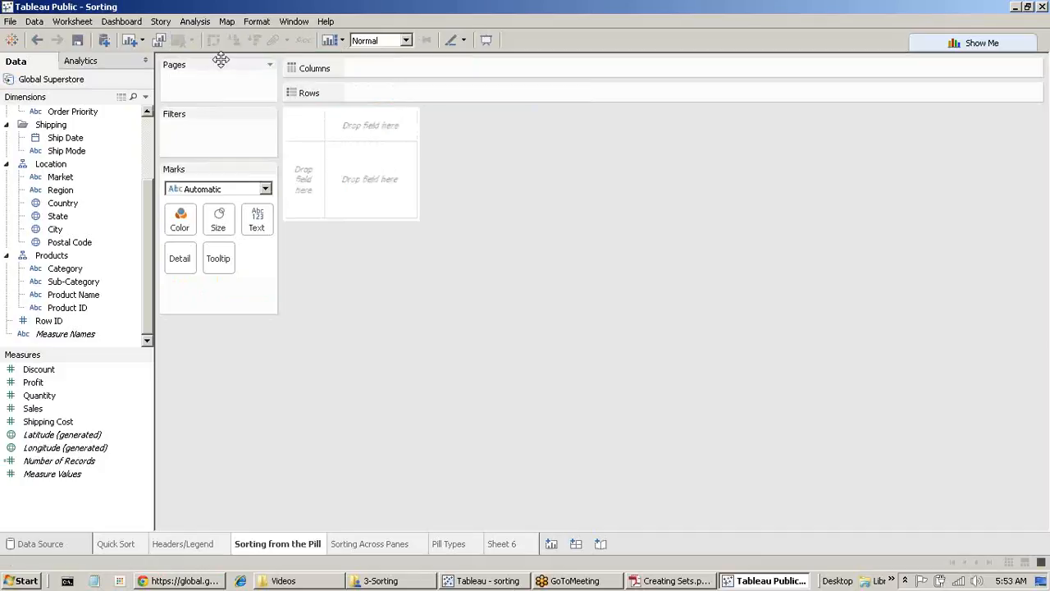
left_click(37, 39)
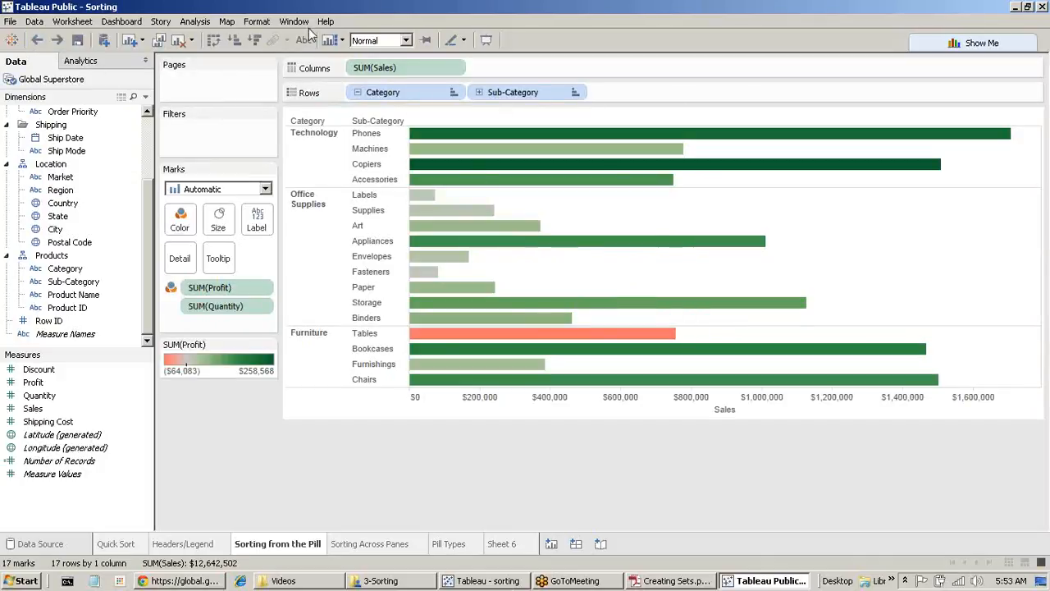
Step: Clear all sorts from the sheet, and check the restored order of categories and sub-categories
left_click(192, 41)
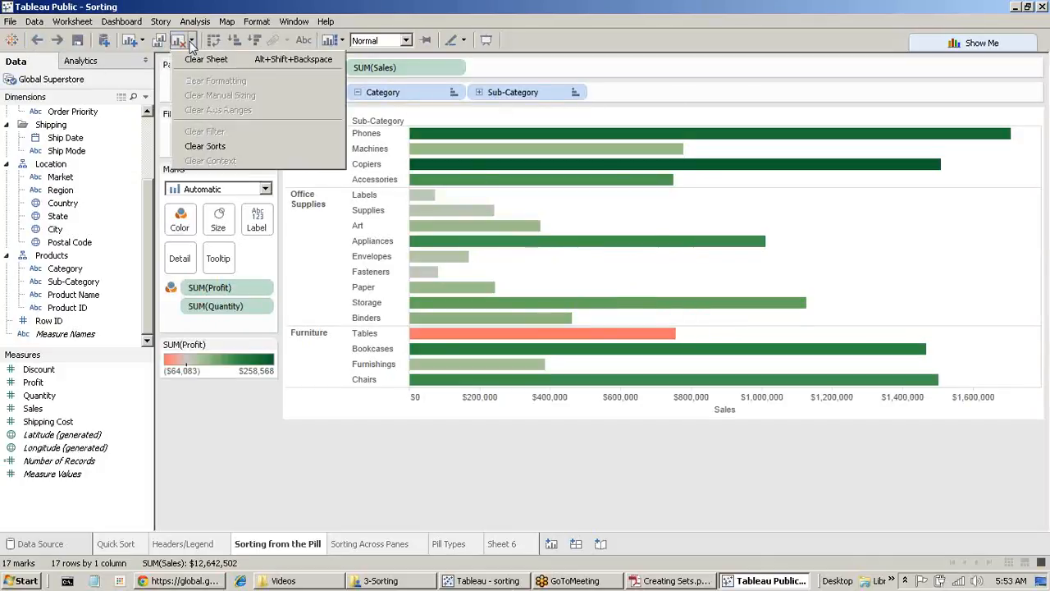
left_click(205, 147)
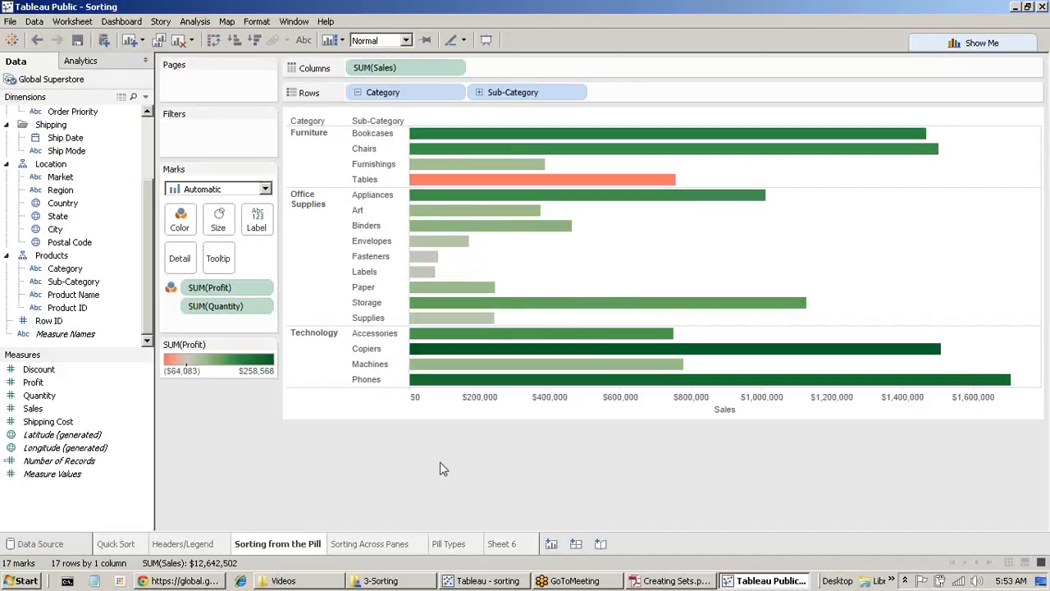
mouse_move(622, 202)
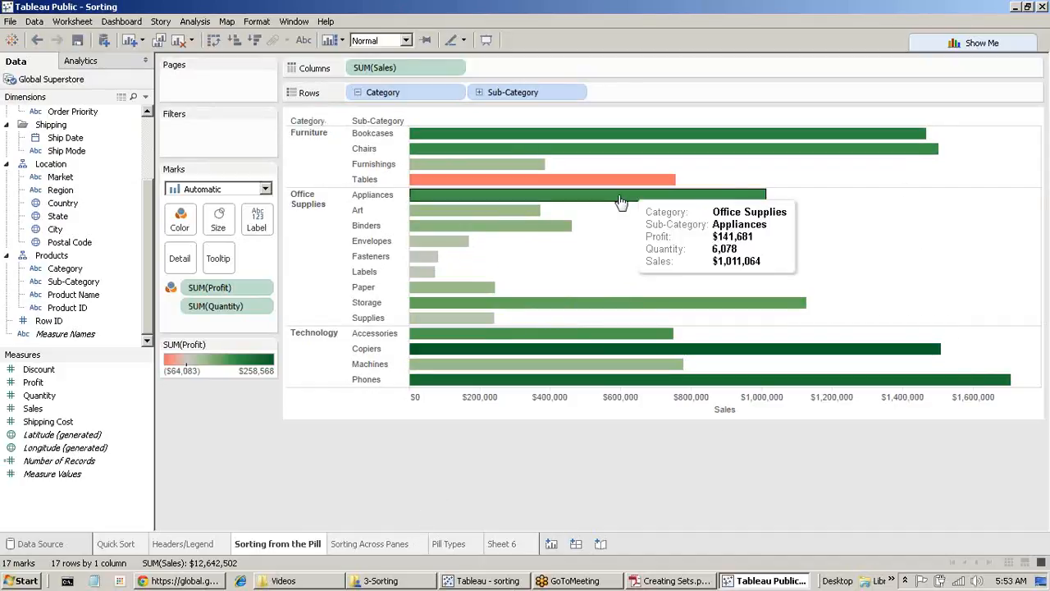
mouse_move(578, 160)
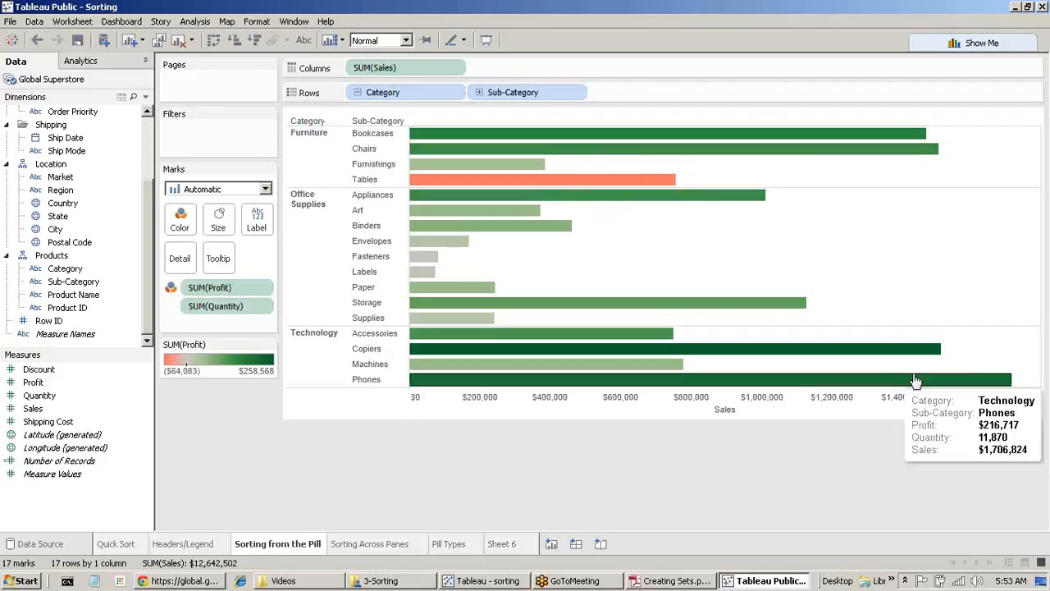
mouse_move(679, 180)
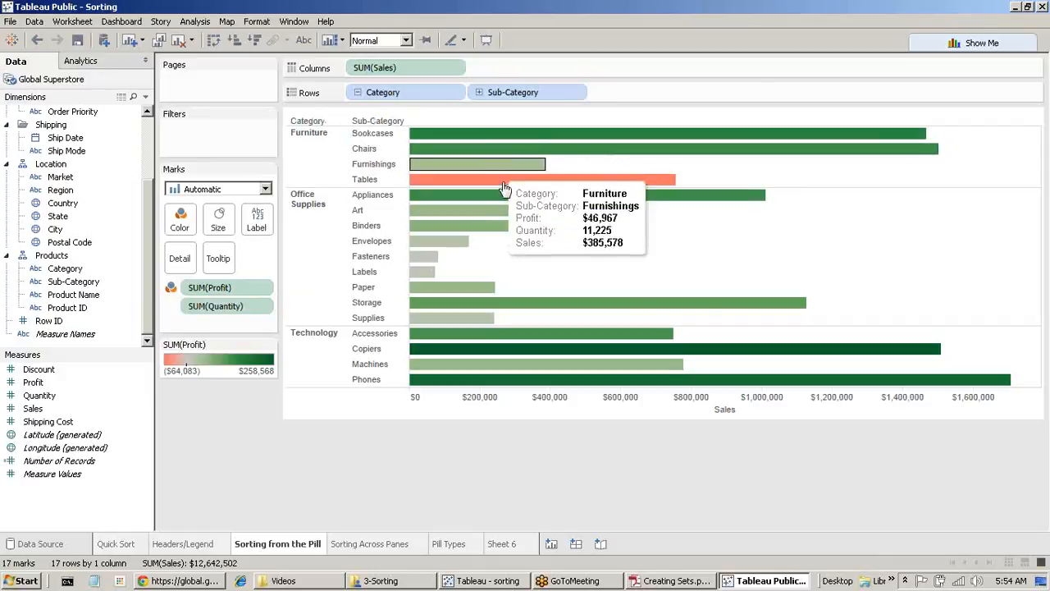
Step: Sort the sub-categories by Sales in descending order from the axis, and place Sub-Category ahead of Category on Rows
left_click(744, 410)
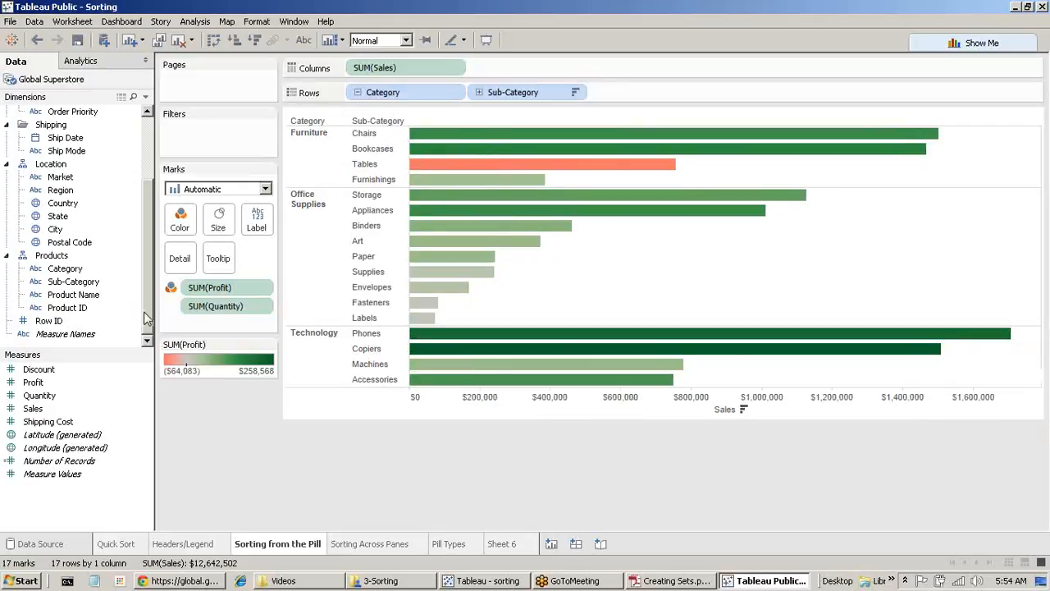
left_click_drag(551, 97, 374, 100)
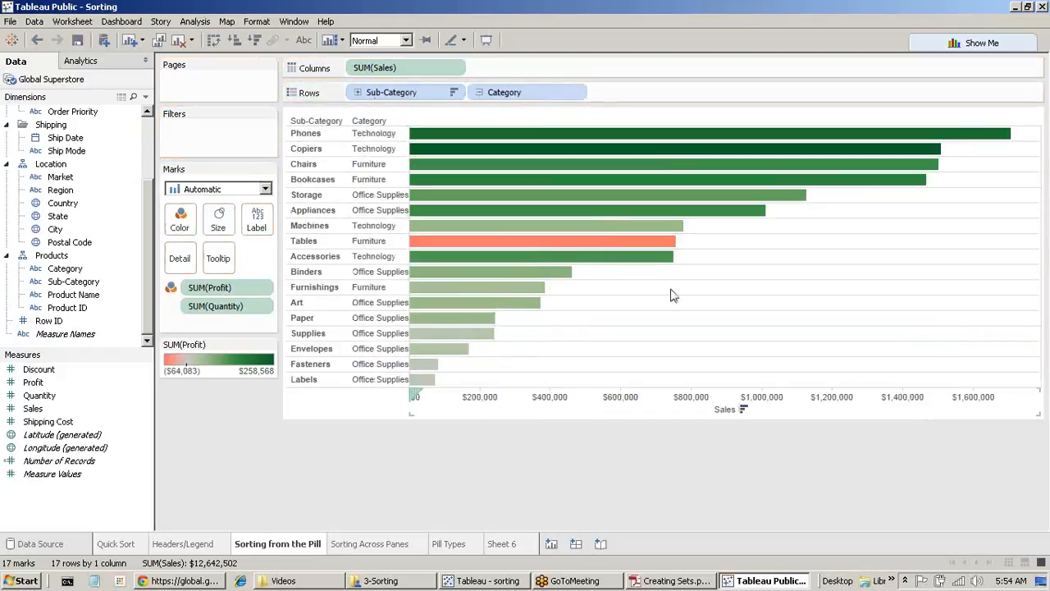
mouse_move(995, 144)
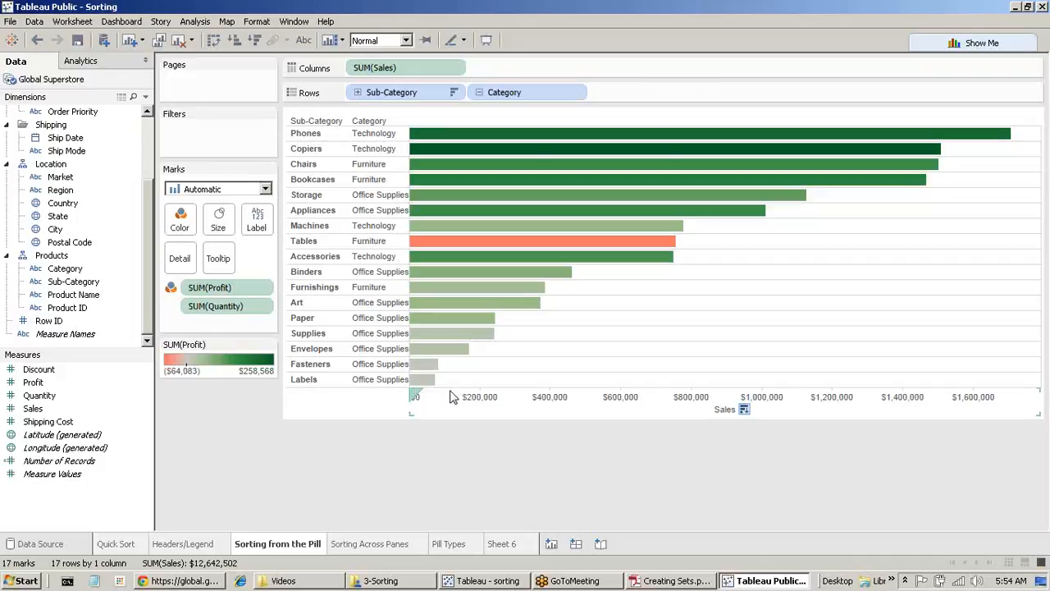
Step: Undo the pill swap to compare the ranking within each category, and place Sub-Category ahead of Category on Rows again
left_click(37, 39)
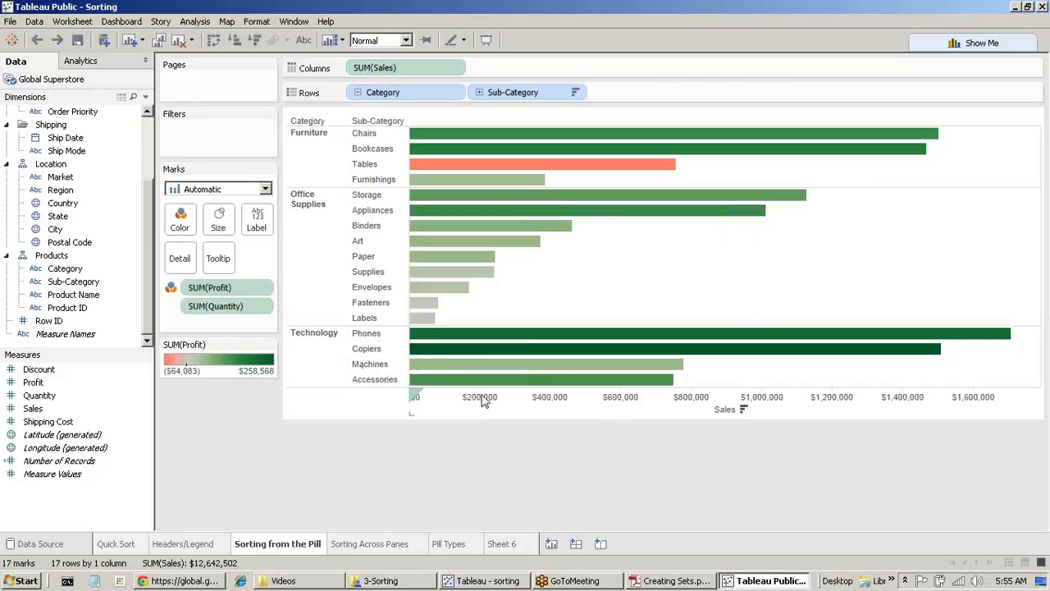
mouse_move(866, 150)
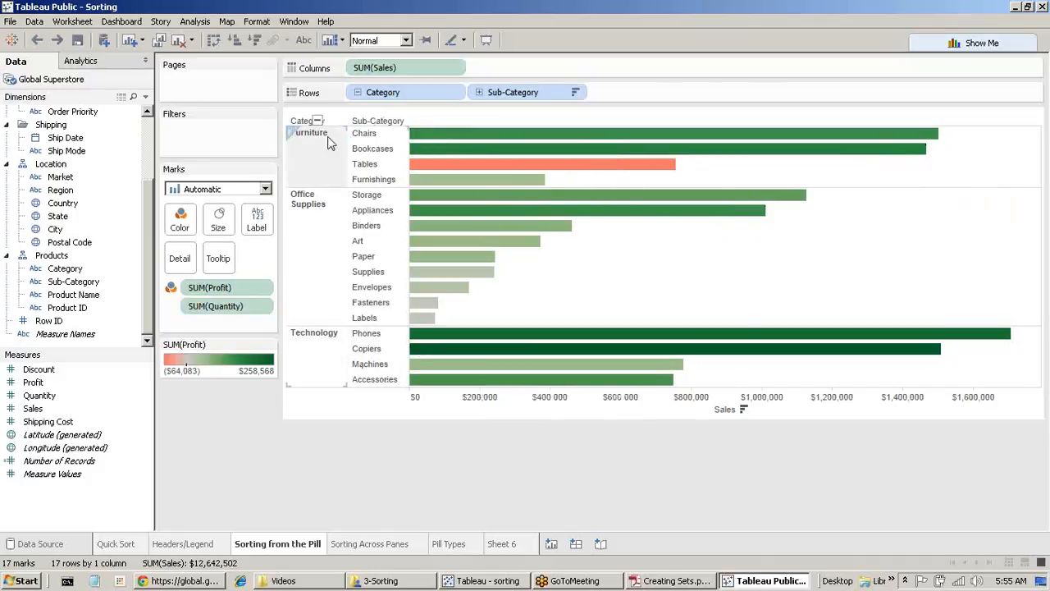
mouse_move(587, 383)
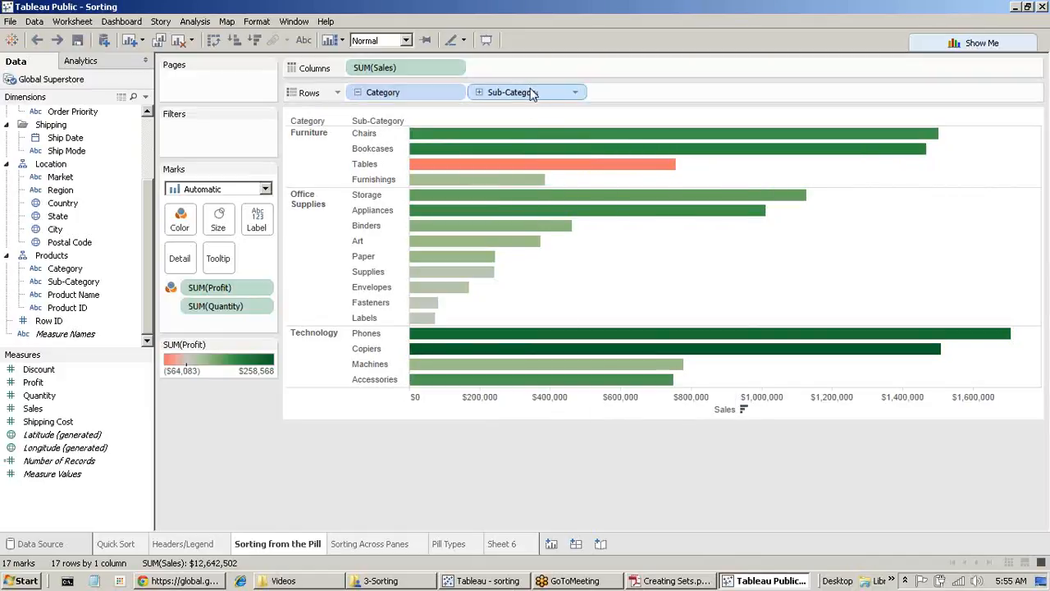
left_click_drag(530, 92, 361, 93)
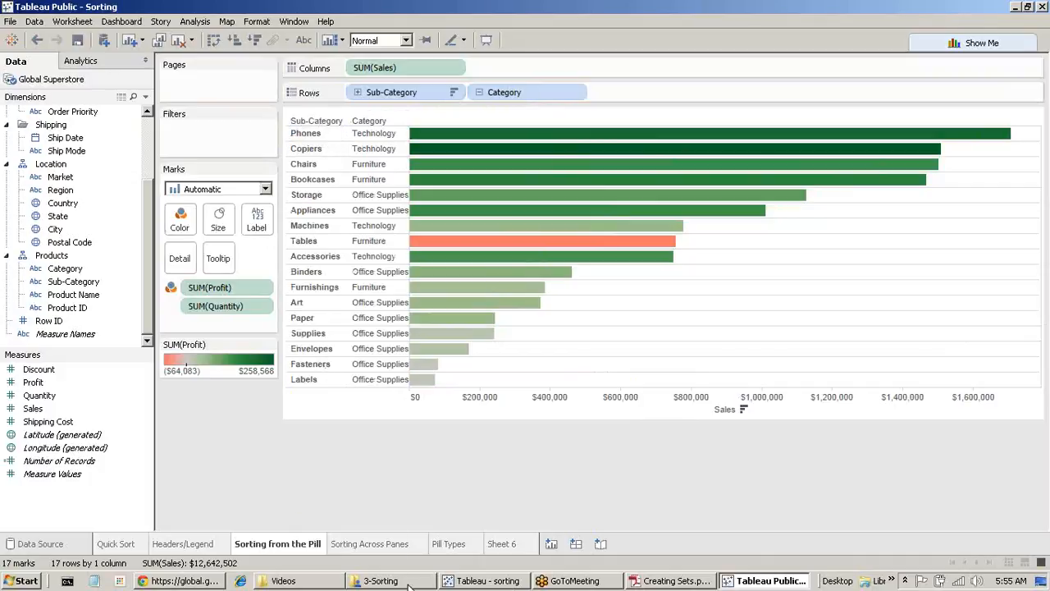
mouse_move(410, 583)
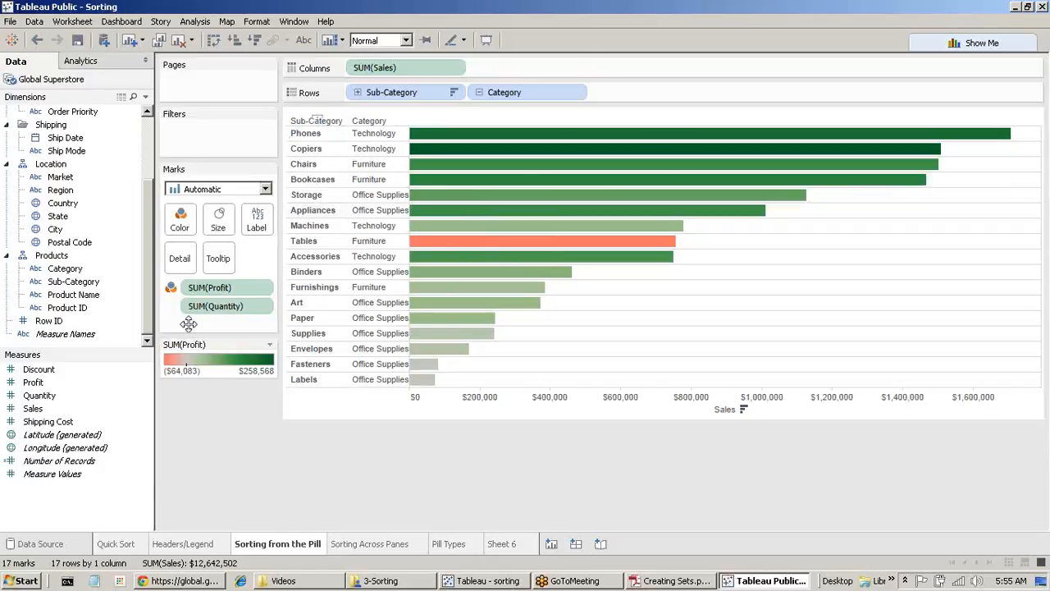
Step: On the Quick Sort sheet, sort the sub-categories by Sales in ascending order from the axis
left_click(119, 543)
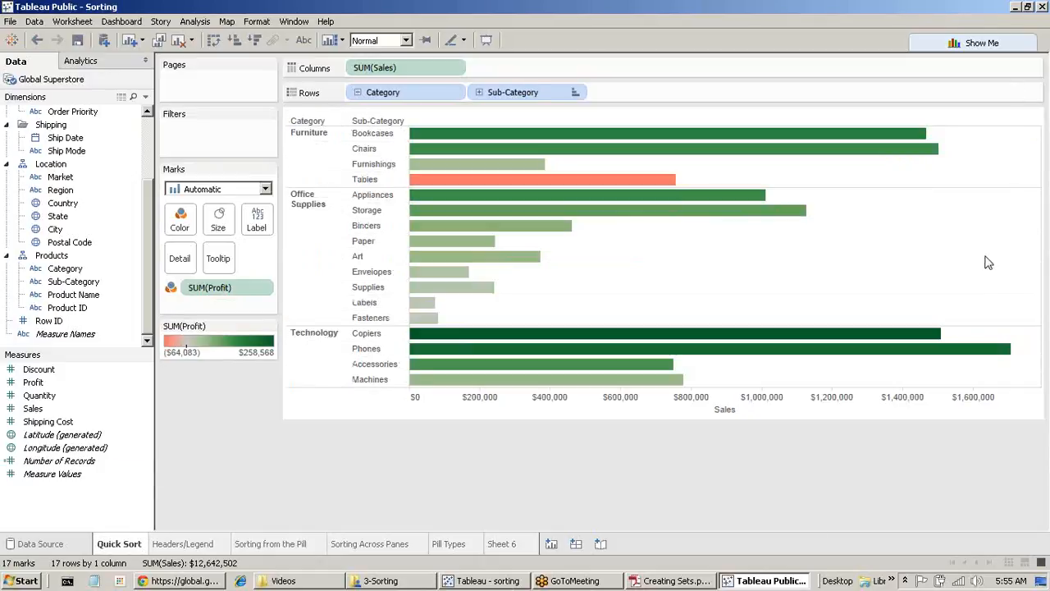
left_click(744, 410)
left_click(744, 409)
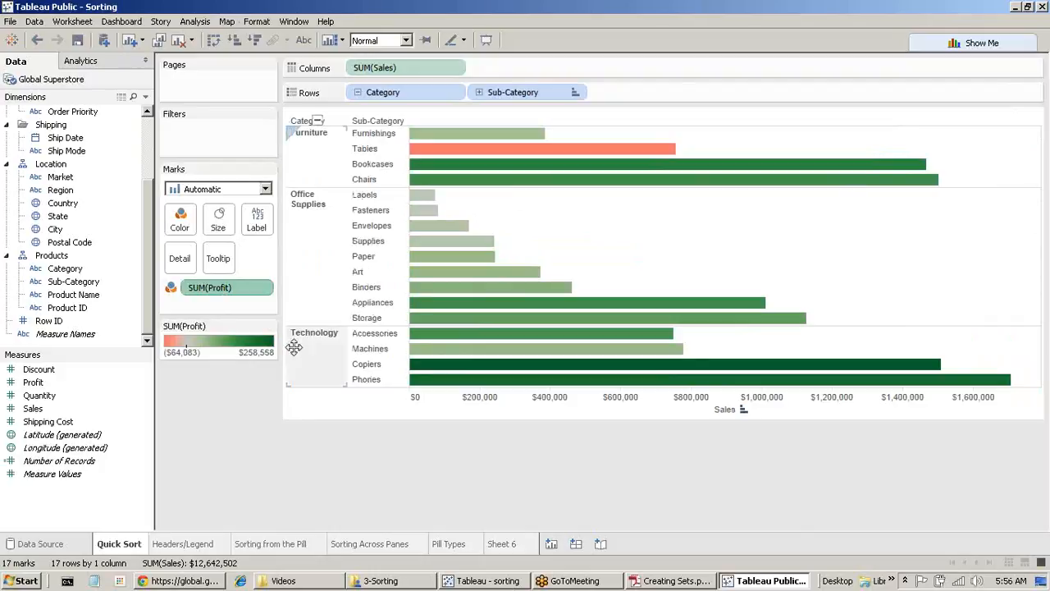
Step: Try an ascending Profit sort with rows and columns swapped, and undo both changes
left_click(213, 41)
left_click(214, 41)
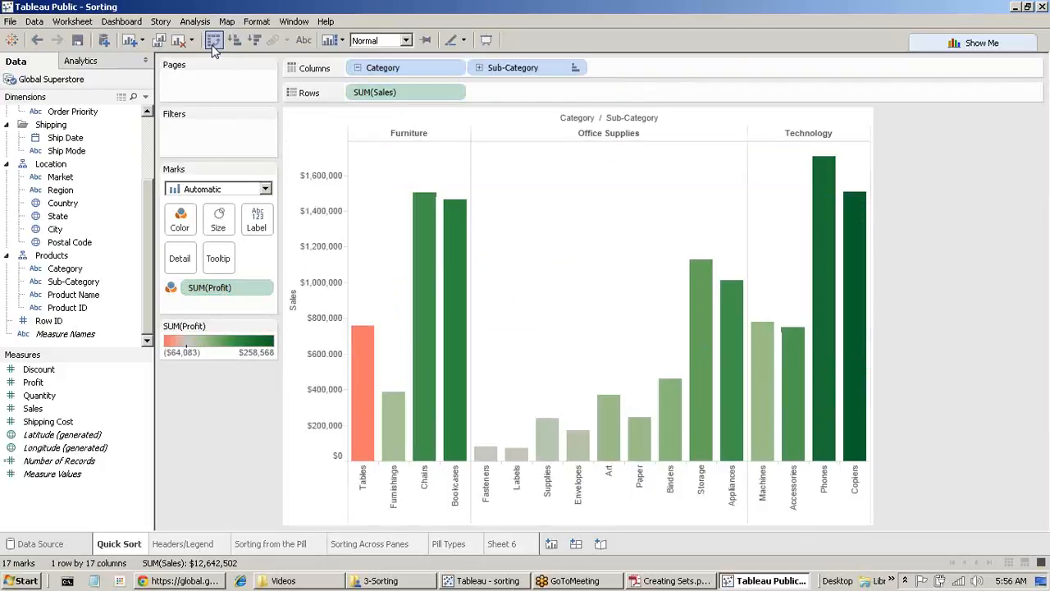
left_click(38, 41)
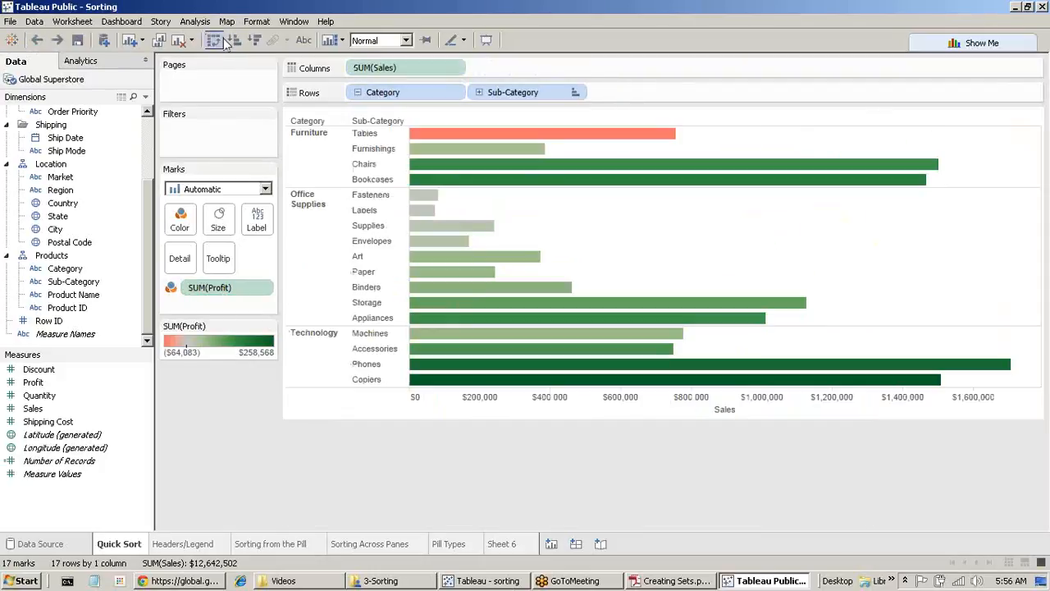
left_click(37, 41)
Step: On the Headers/Legend sheet, reorder priorities to Medium, Critical, High, Low and ship modes to Second Class, Standard Class, Same Day, First Class
left_click(182, 544)
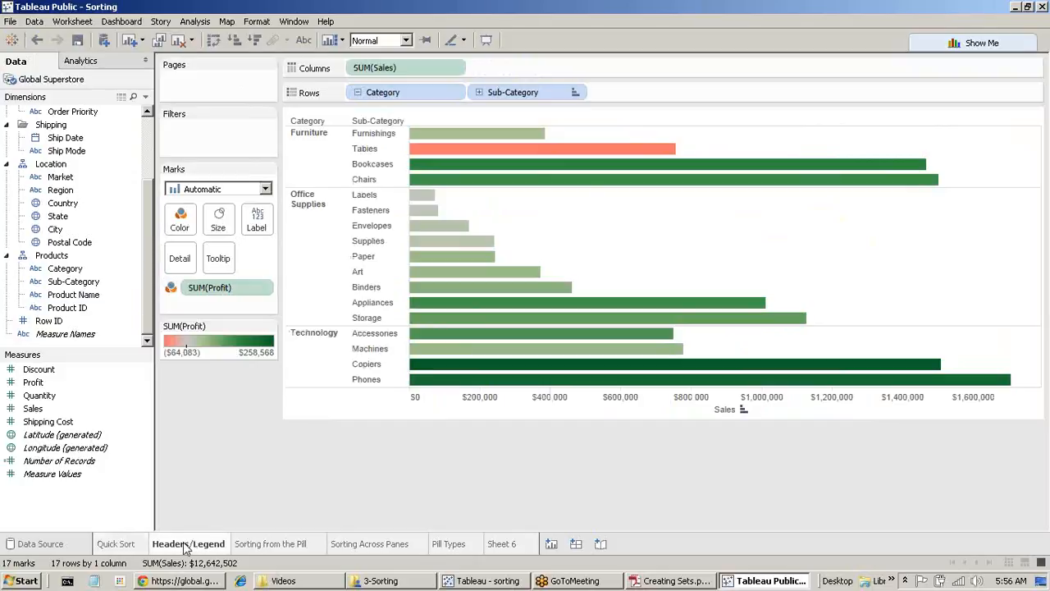
left_click_drag(209, 378, 211, 348)
left_click_drag(366, 191, 366, 179)
left_click_drag(318, 139, 331, 245)
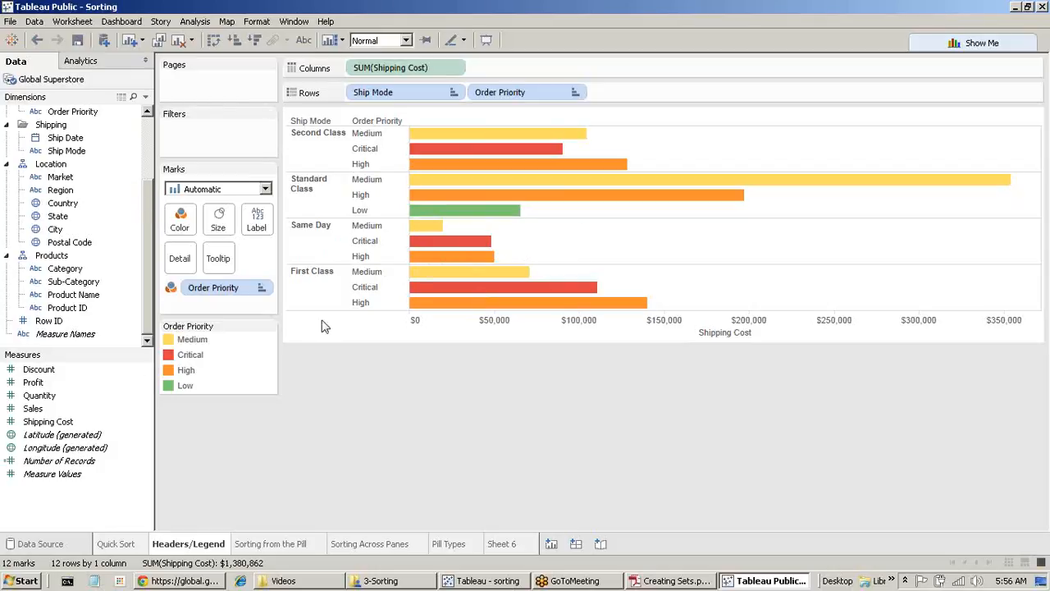
Step: On the Sorting from the Pill sheet, review the sort options of the Category pill and close them without changes
left_click(297, 545)
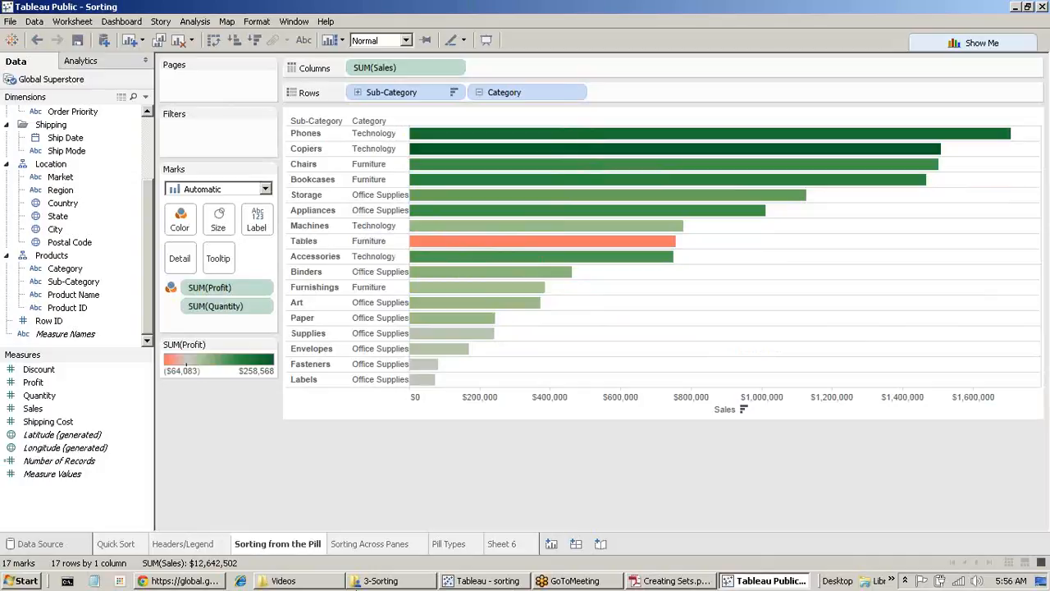
mouse_move(661, 258)
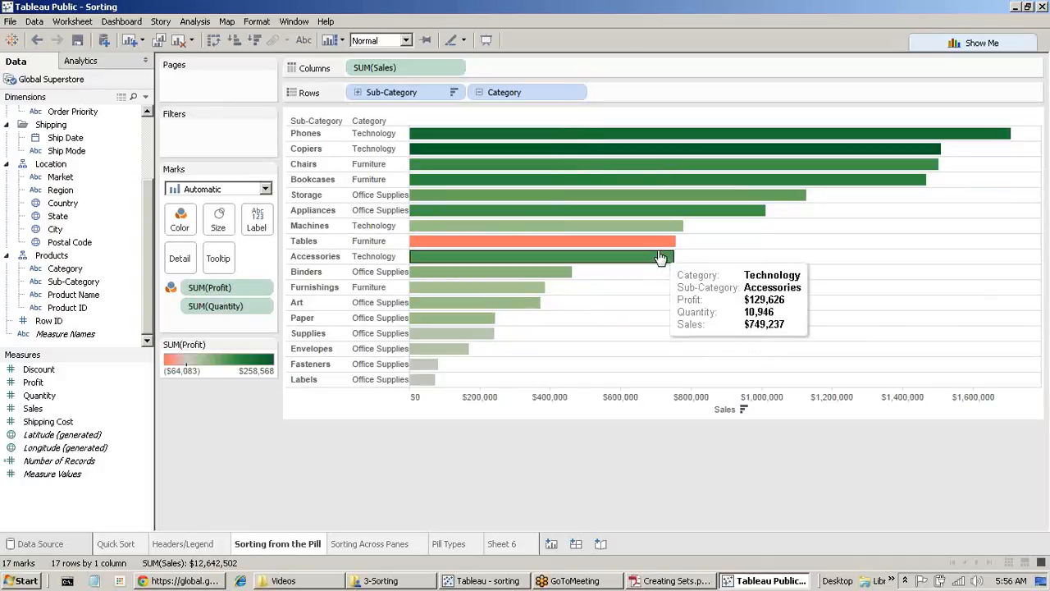
left_click(575, 93)
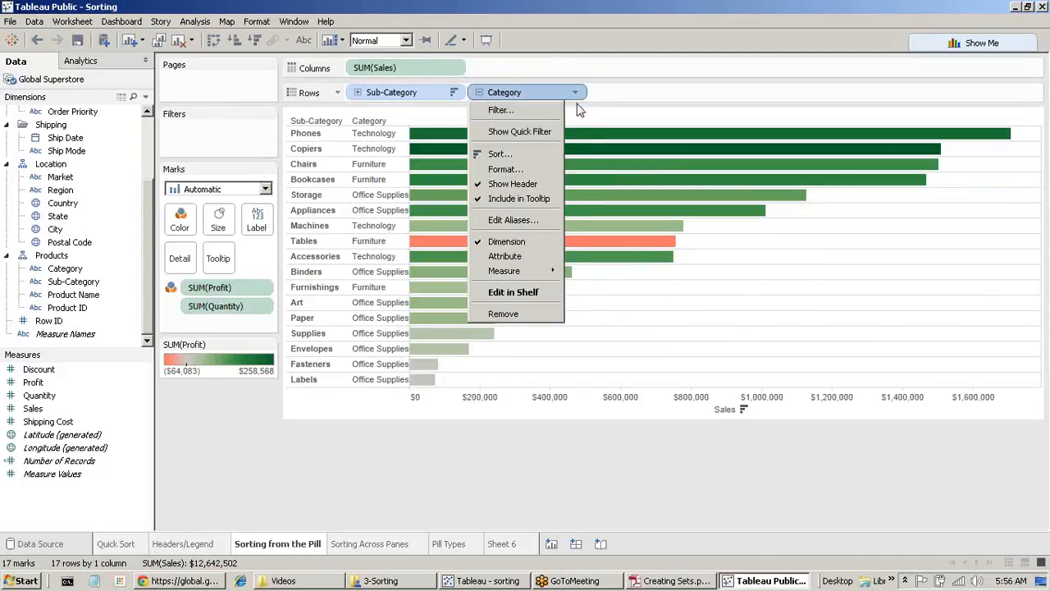
left_click(538, 154)
left_click_drag(572, 272, 735, 33)
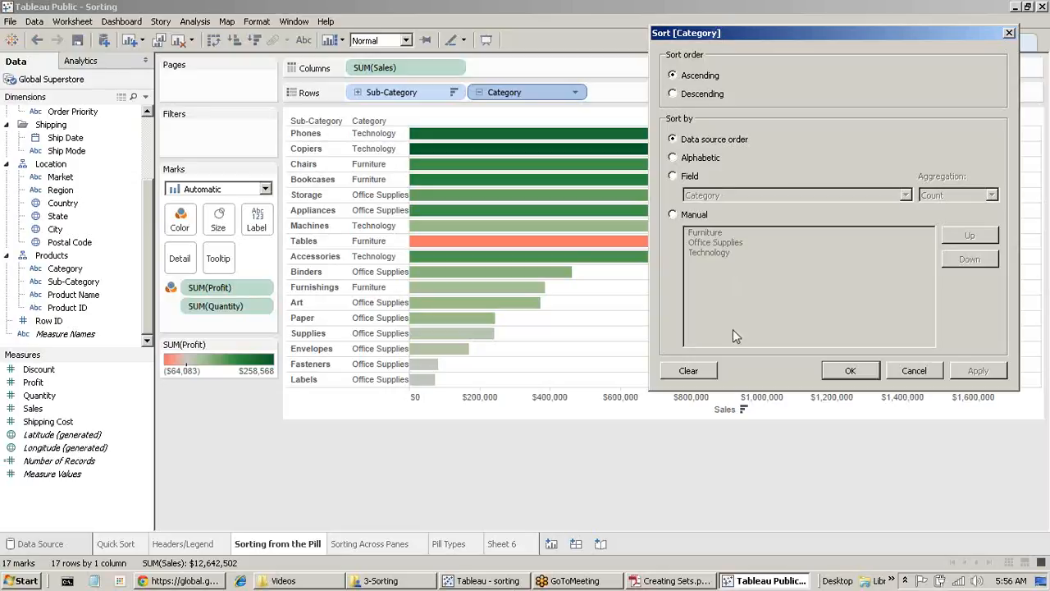
left_click(916, 370)
Step: On the Sorting Across Panes sheet, place Sub-Category ahead of Category on Columns and sort it by Sales in descending order
left_click(385, 545)
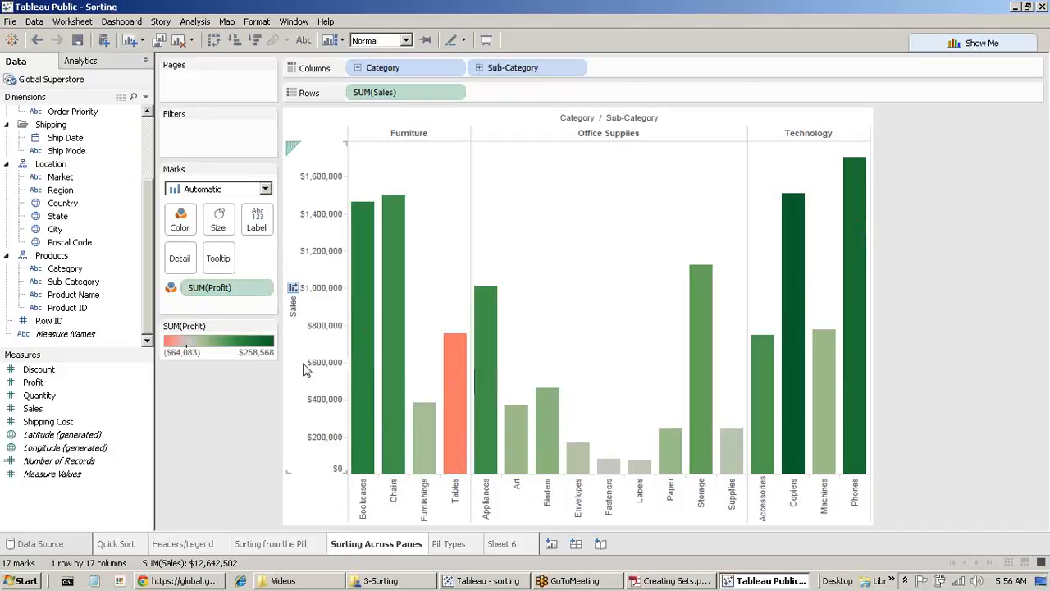
left_click_drag(485, 68, 353, 102)
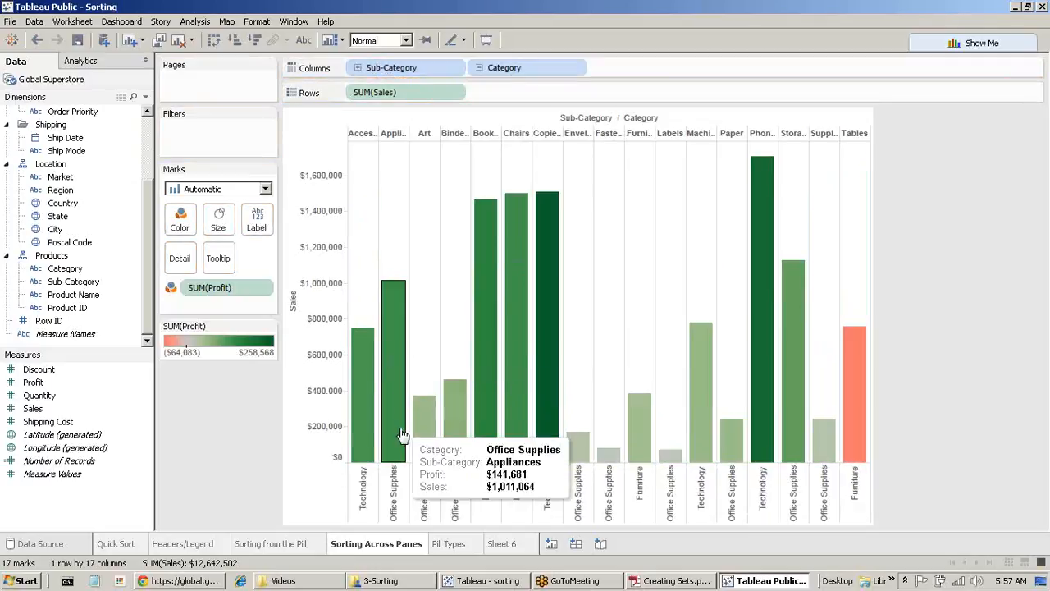
left_click(293, 283)
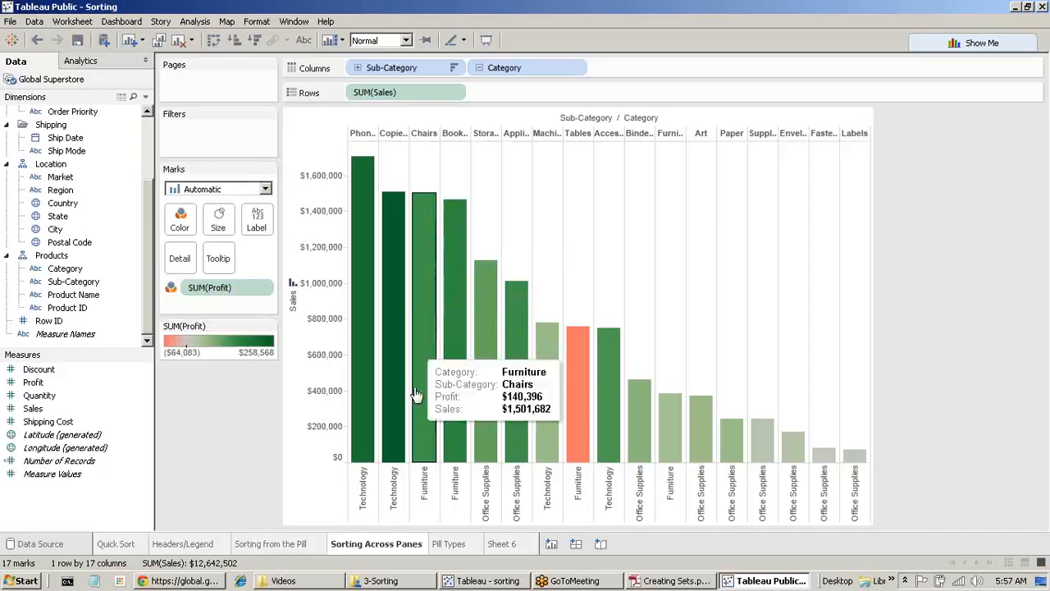
Step: On the Pill Types sheet, look over the options available for the continuous SUM(Profit) pill
left_click(442, 547)
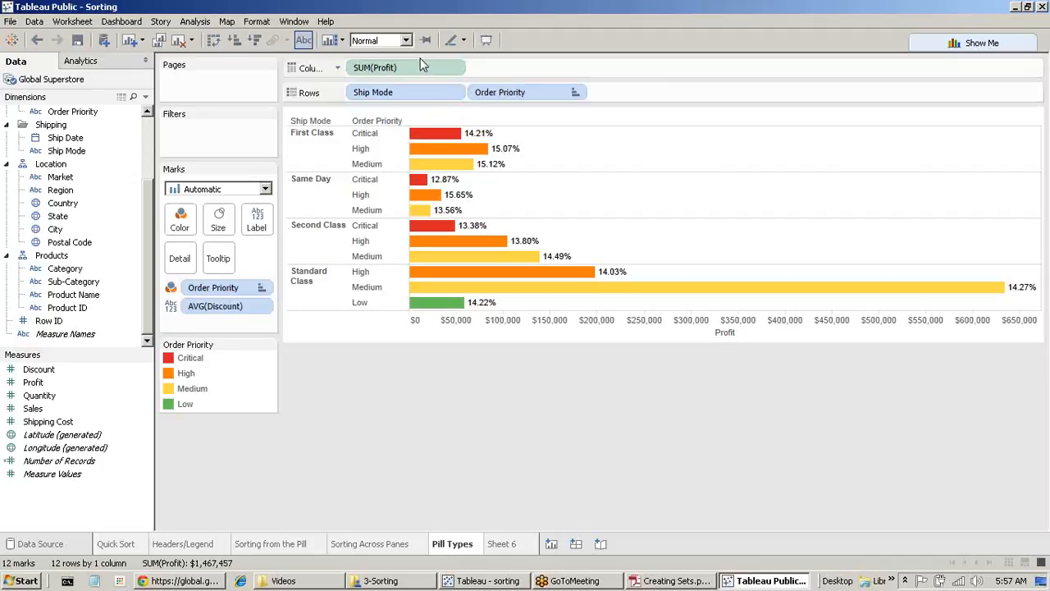
left_click(456, 68)
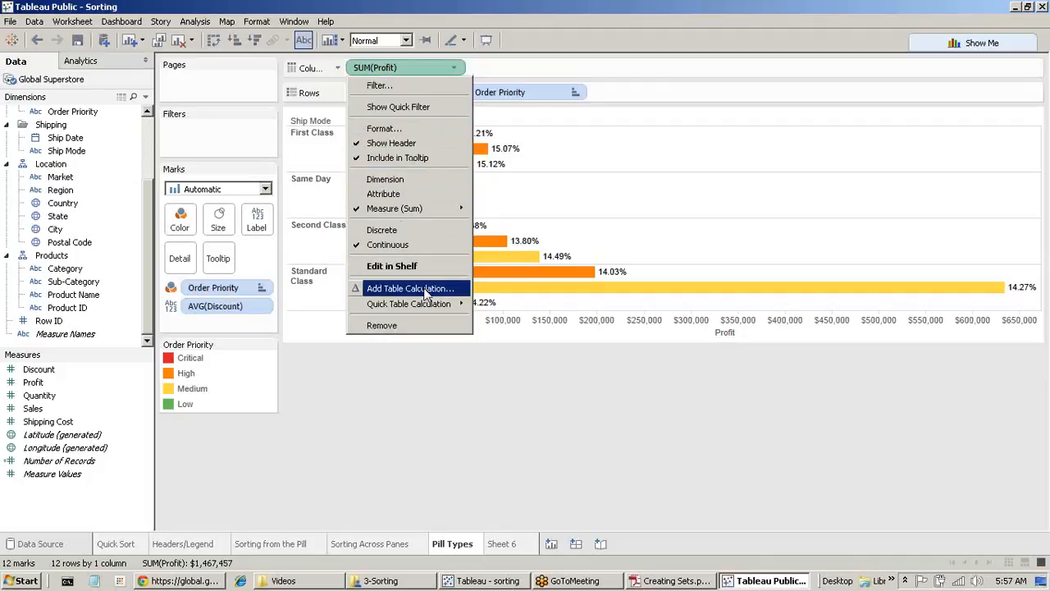
left_click(605, 525)
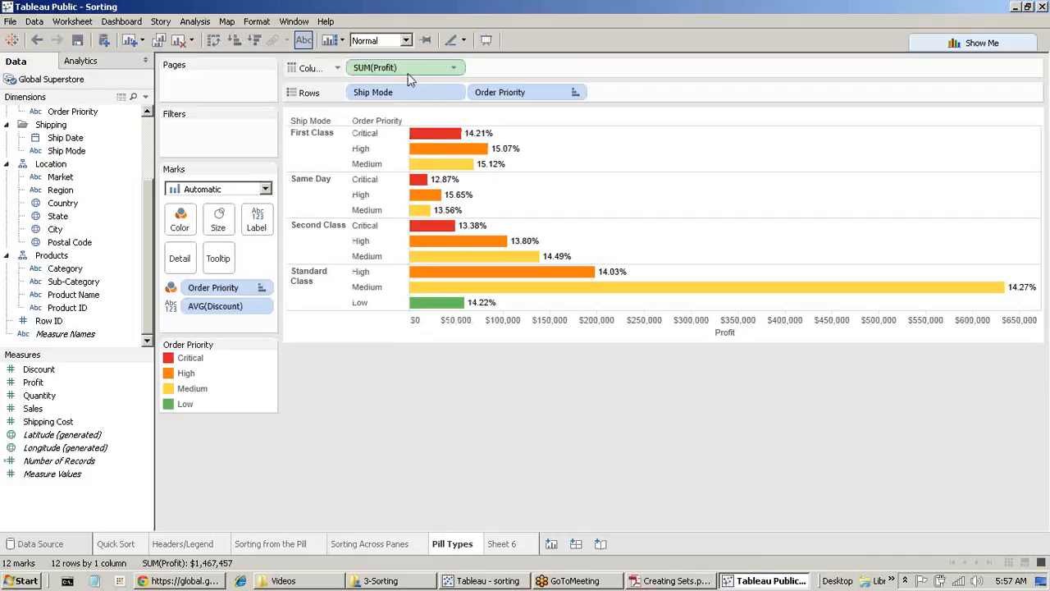
Step: Sort Order Priority by Profit descending from the axis, and quick-sort it ascending and back to descending
left_click(742, 333)
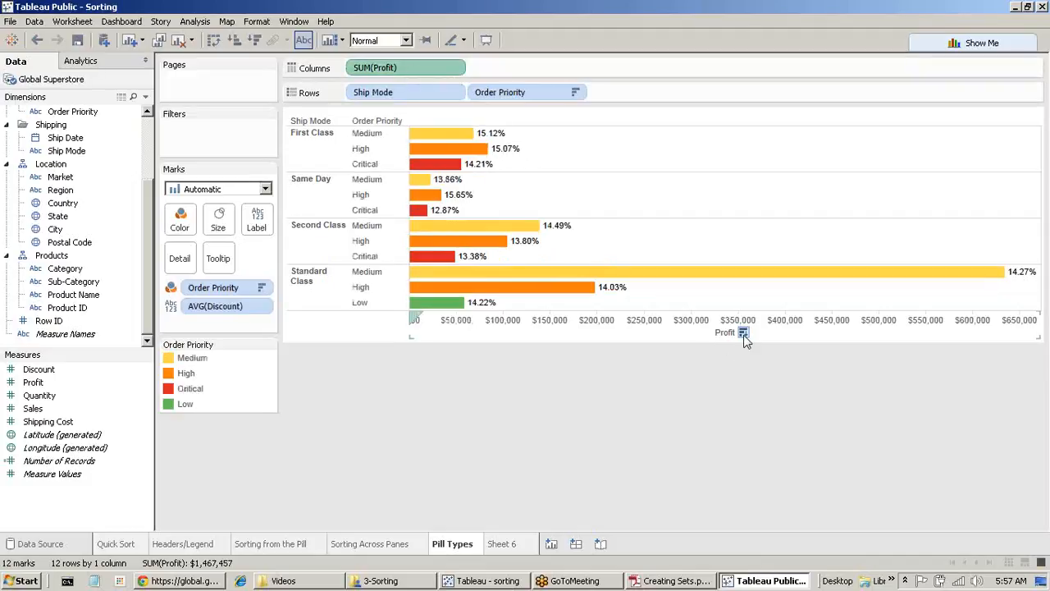
left_click(234, 41)
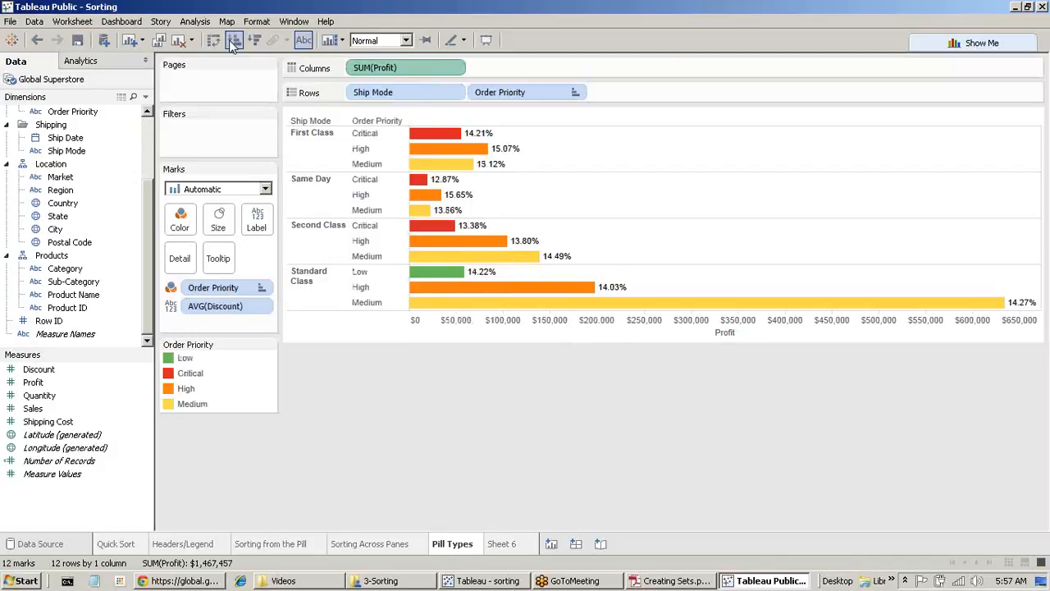
left_click(254, 41)
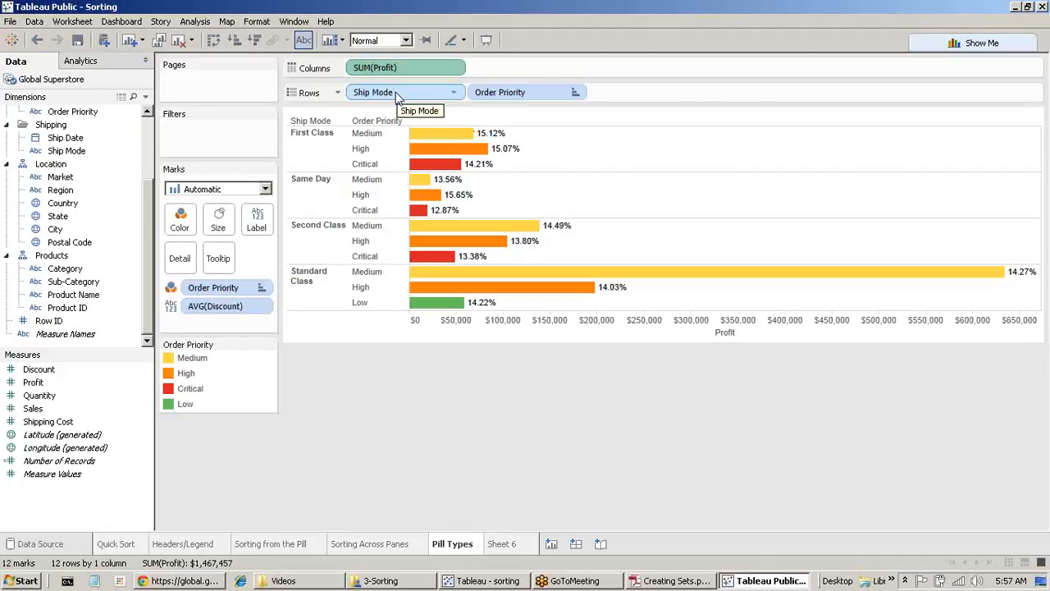
Step: Review the sort options of the Ship Mode pill, and close them without changes
left_click(454, 93)
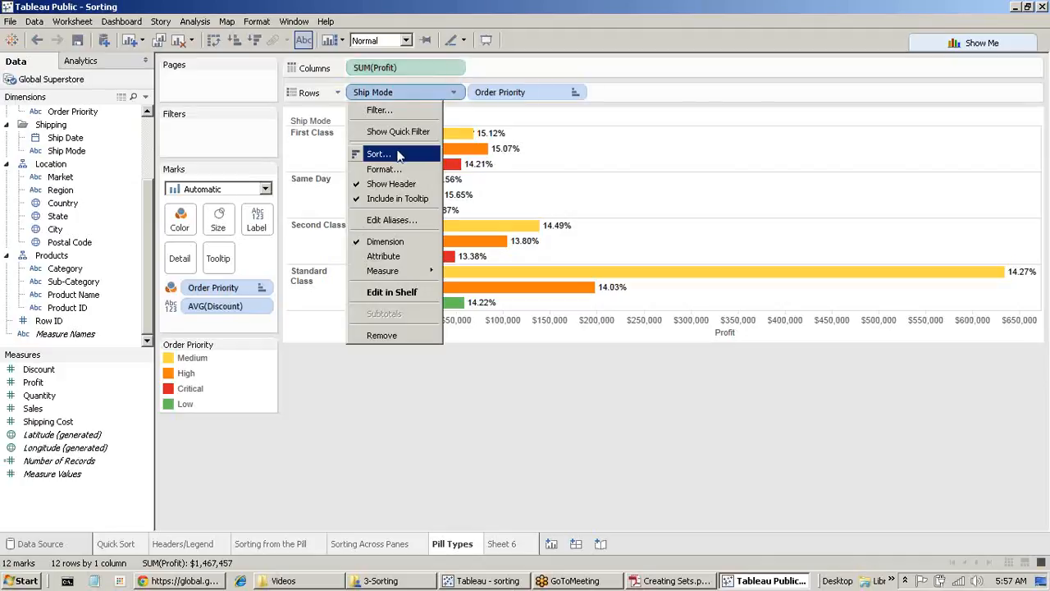
left_click(400, 155)
left_click_drag(598, 273, 778, 64)
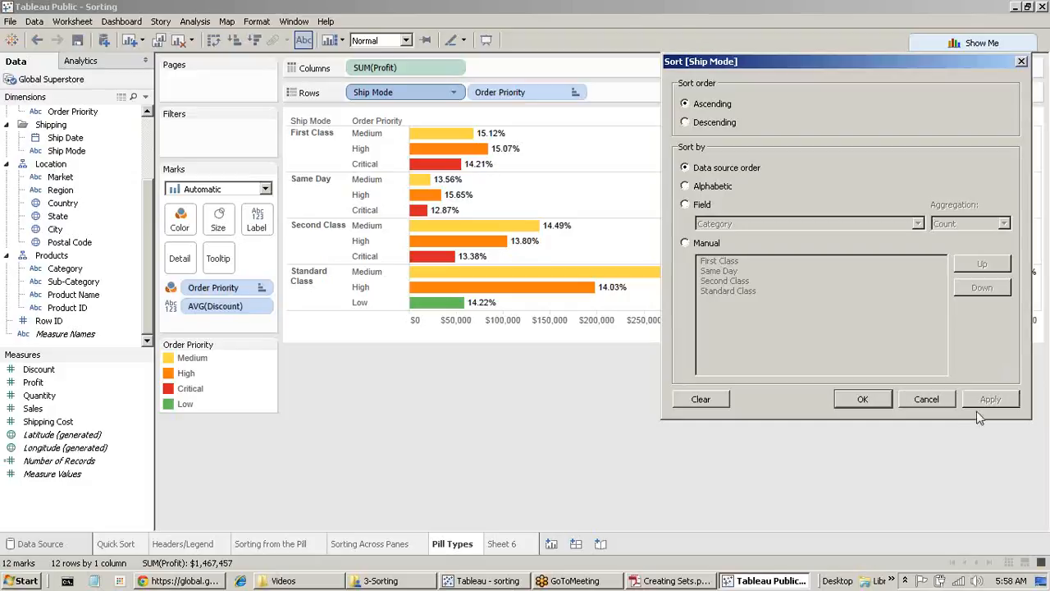
left_click(926, 399)
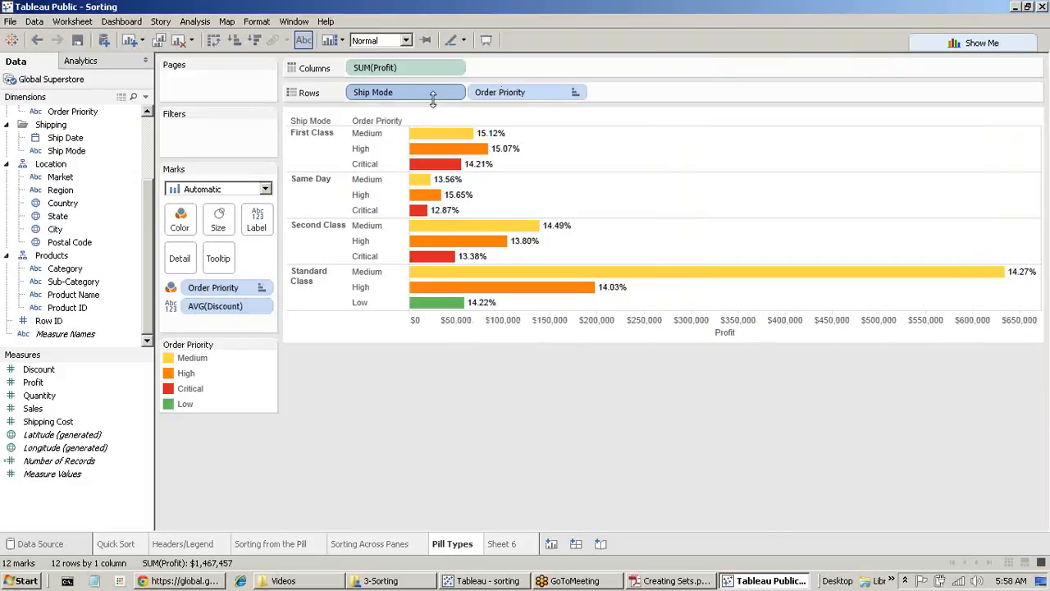
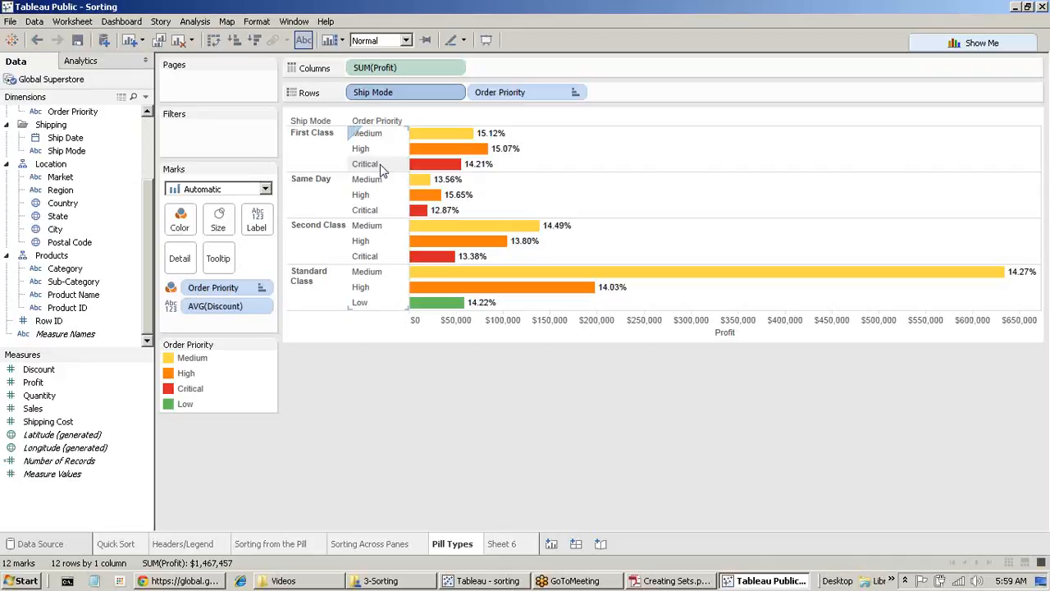
Step: Review the SUM(Profit) pill's options, open its expression for editing in the shelf, and close it without changes
left_click(454, 69)
left_click(453, 70)
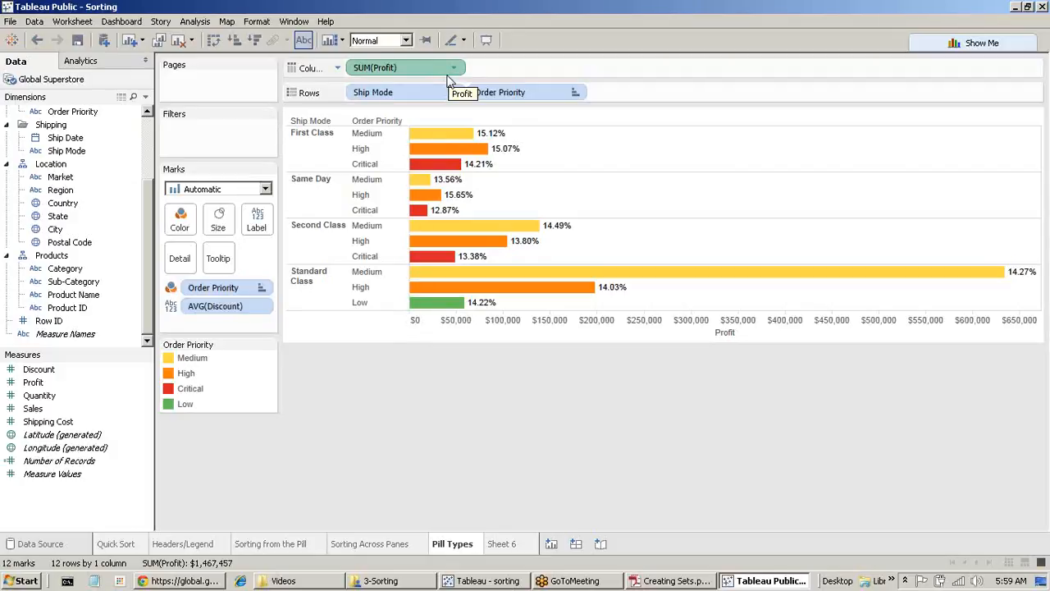
left_click(454, 69)
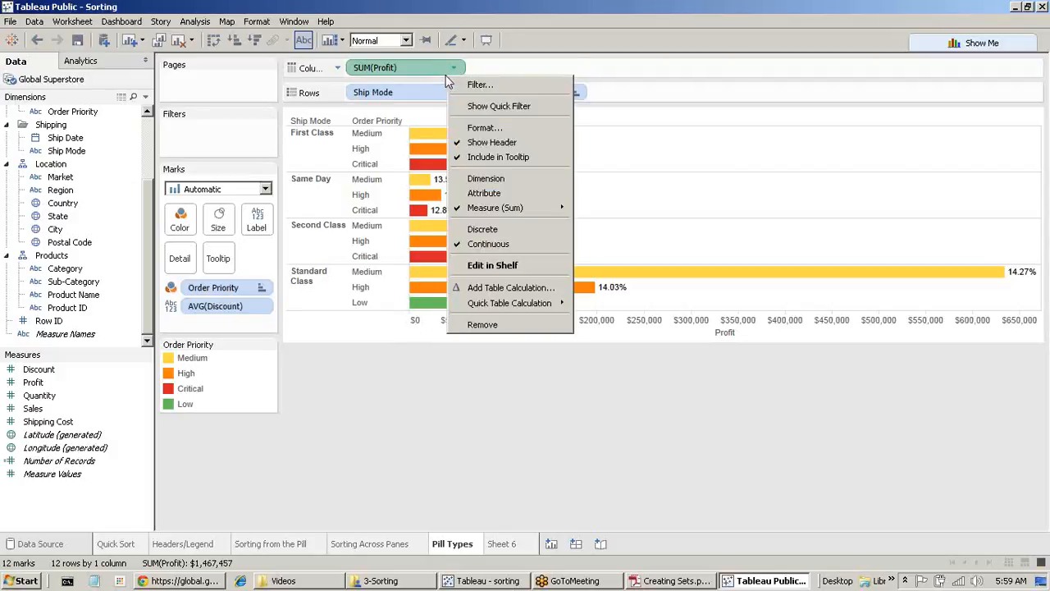
left_click(492, 265)
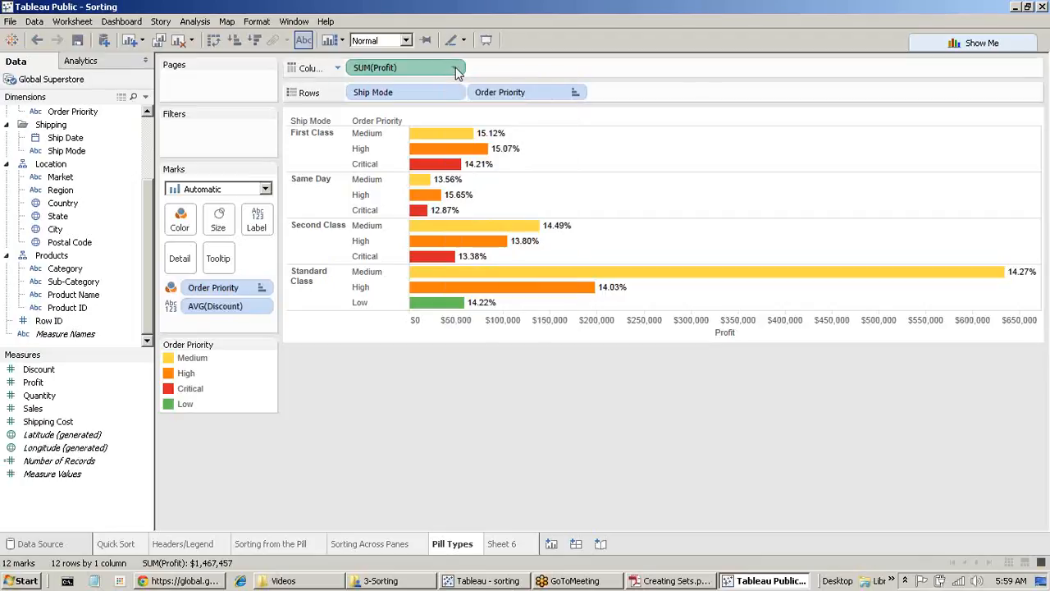
key("Return")
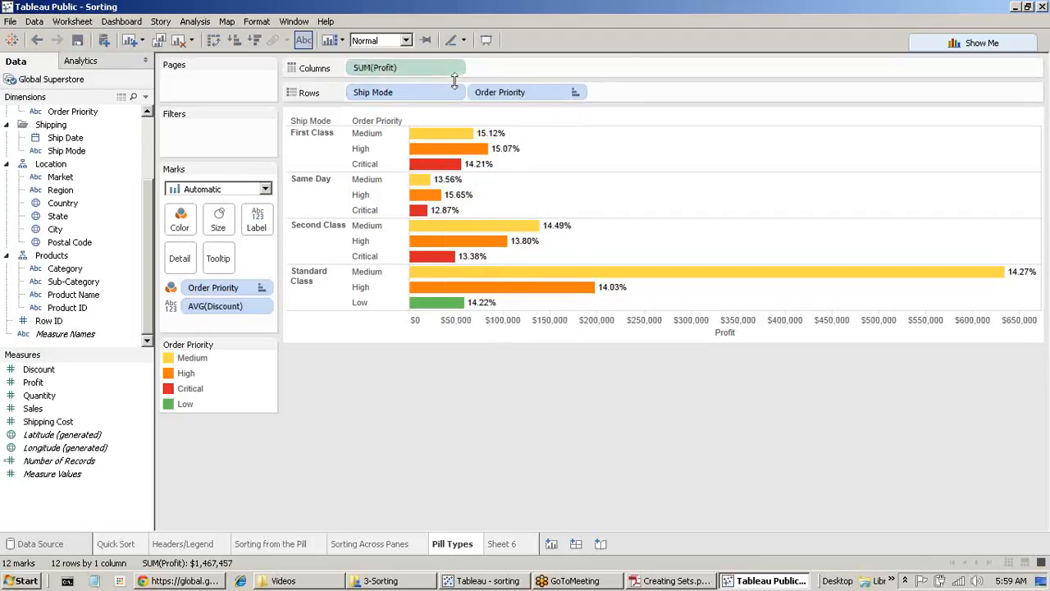
double_click(394, 71)
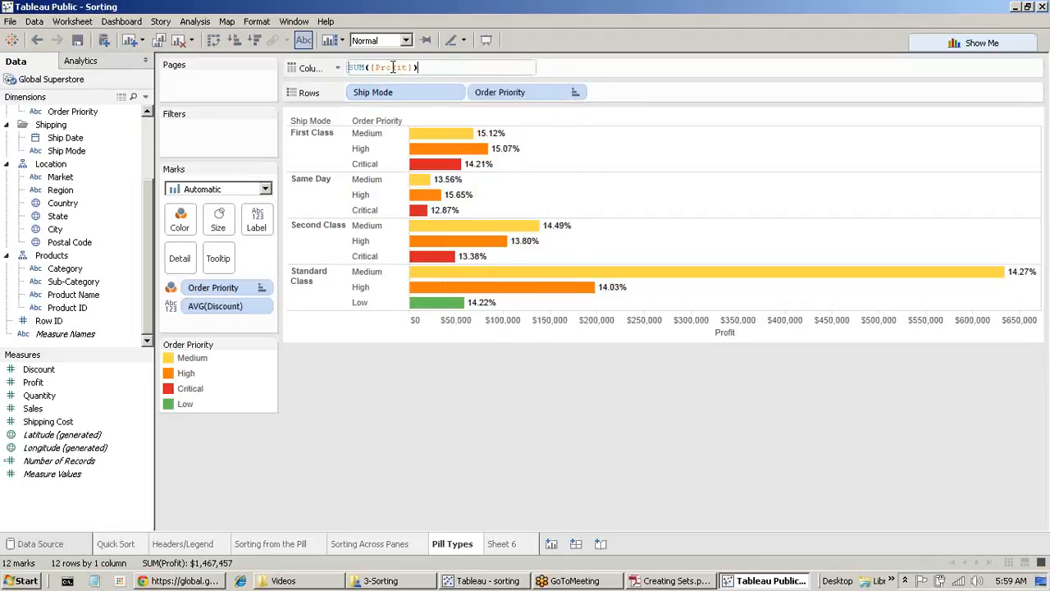
left_click(628, 74)
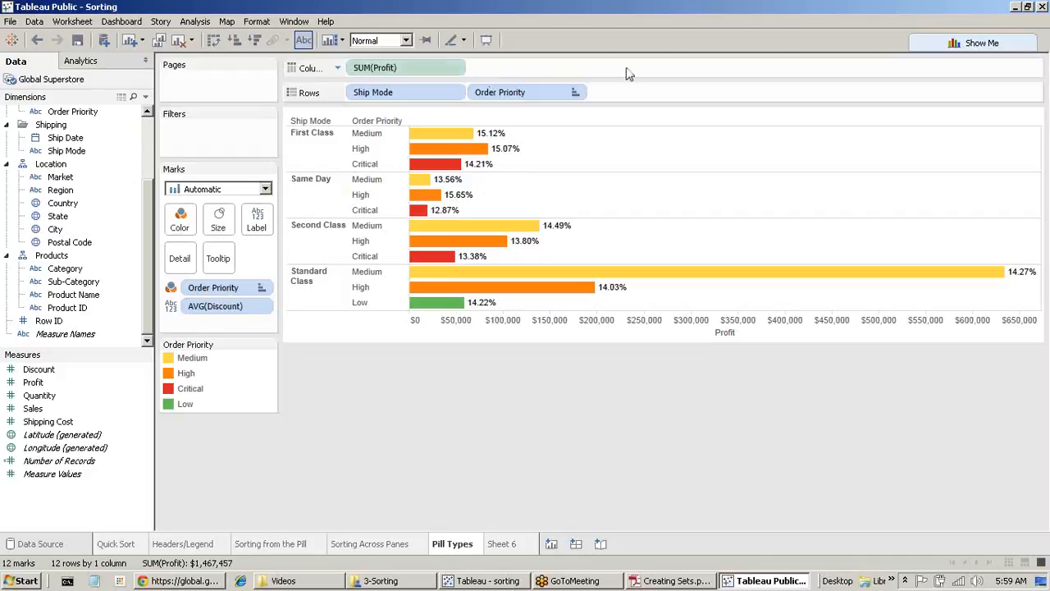
Step: Compare the options of the SUM(Profit) and Order Priority pills, and reopen SUM(Profit) in the shelf without changing it
left_click(456, 69)
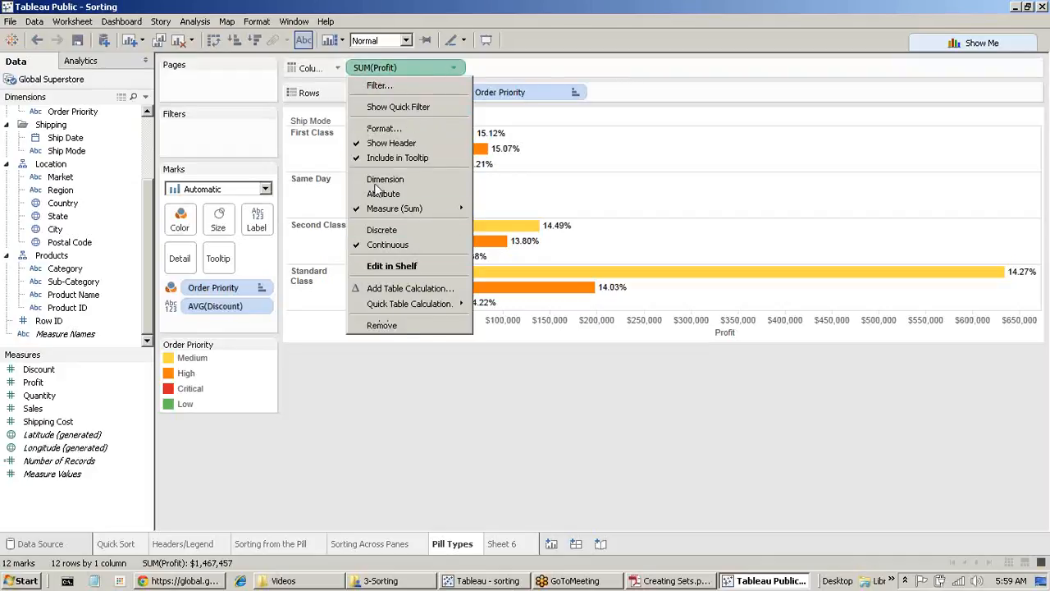
left_click(525, 67)
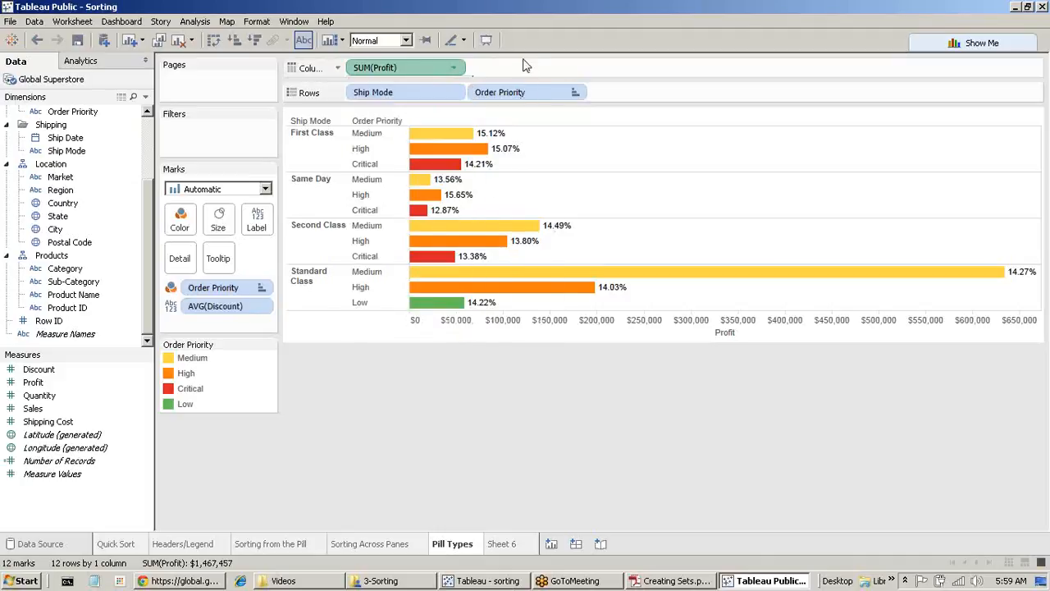
left_click(576, 92)
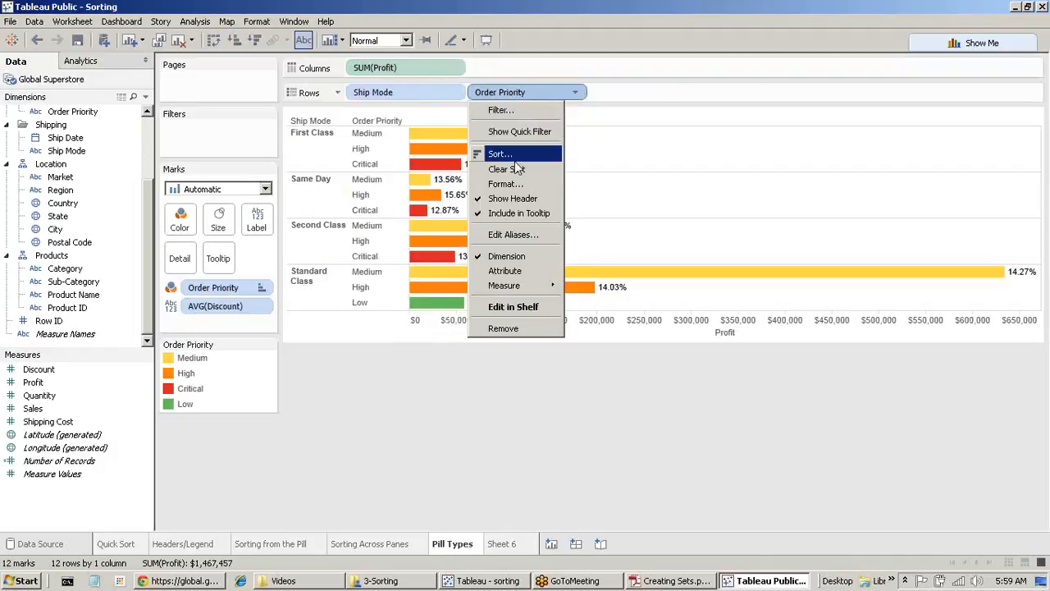
double_click(378, 68)
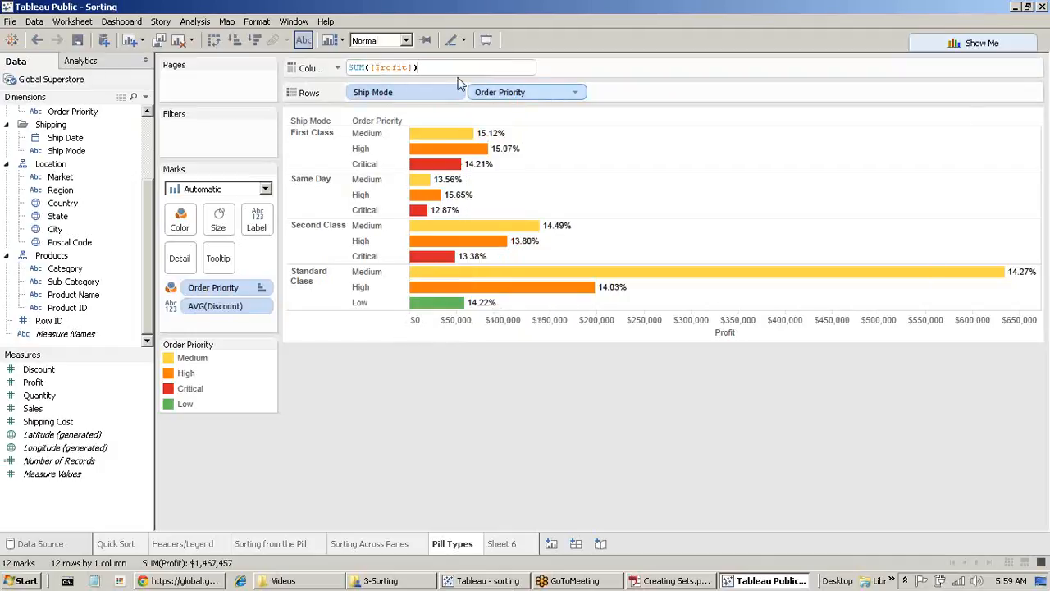
left_click(586, 69)
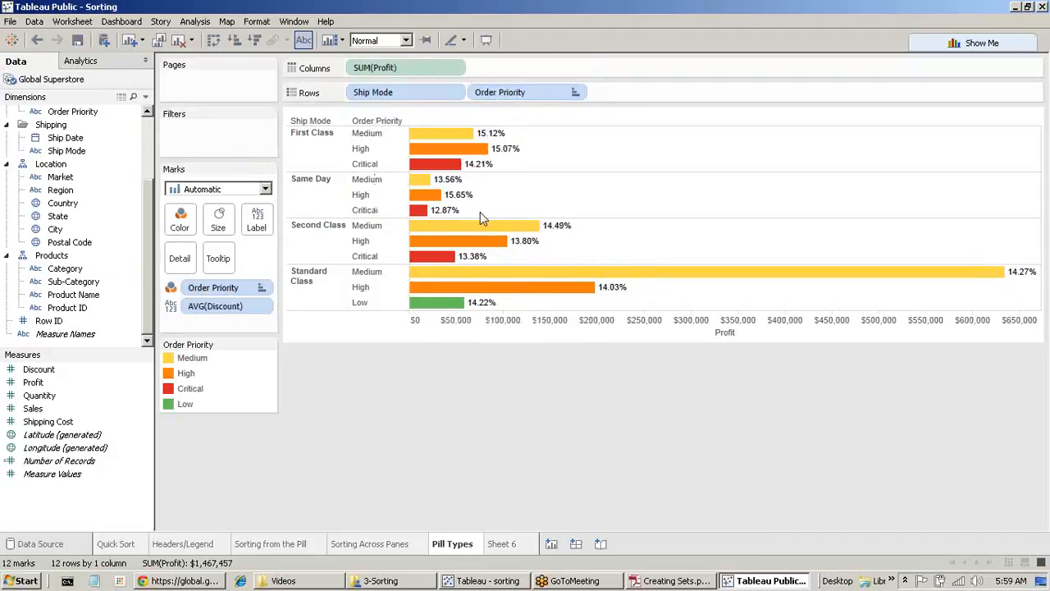
Step: Try to rename the SUM(Profit) pill on Columns by replacing its in-shelf expression with Sum Of Profit
mouse_move(449, 201)
double_click(391, 69)
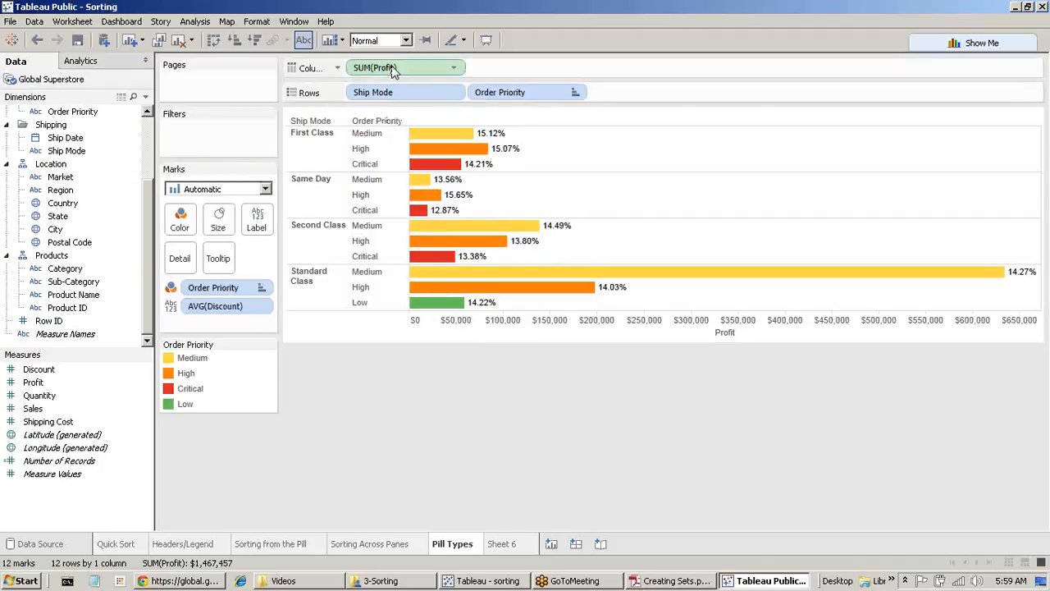
left_click(429, 67)
left_click_drag(429, 67, 279, 69)
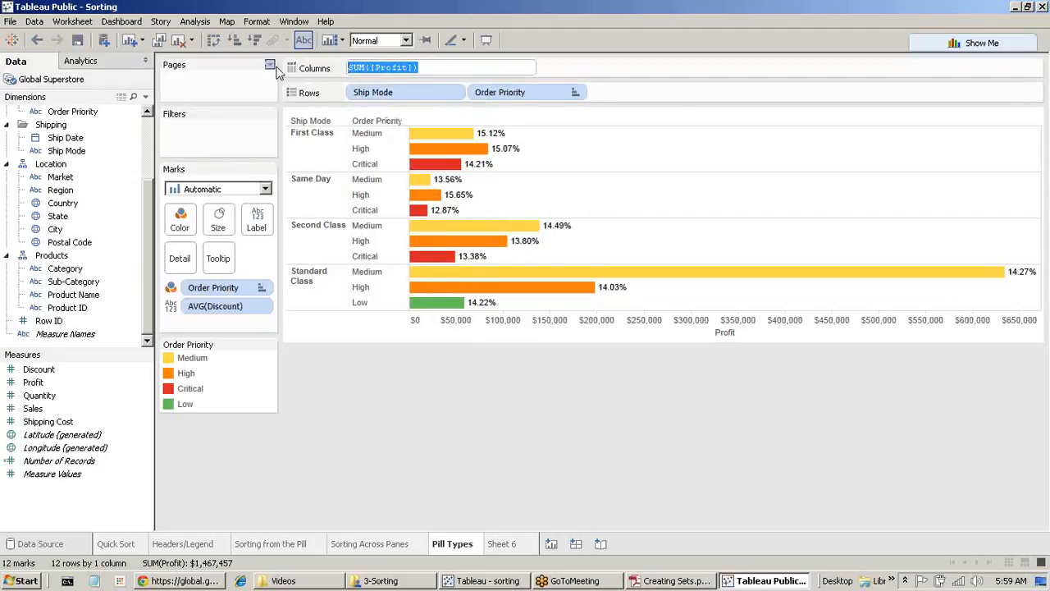
type("Sum")
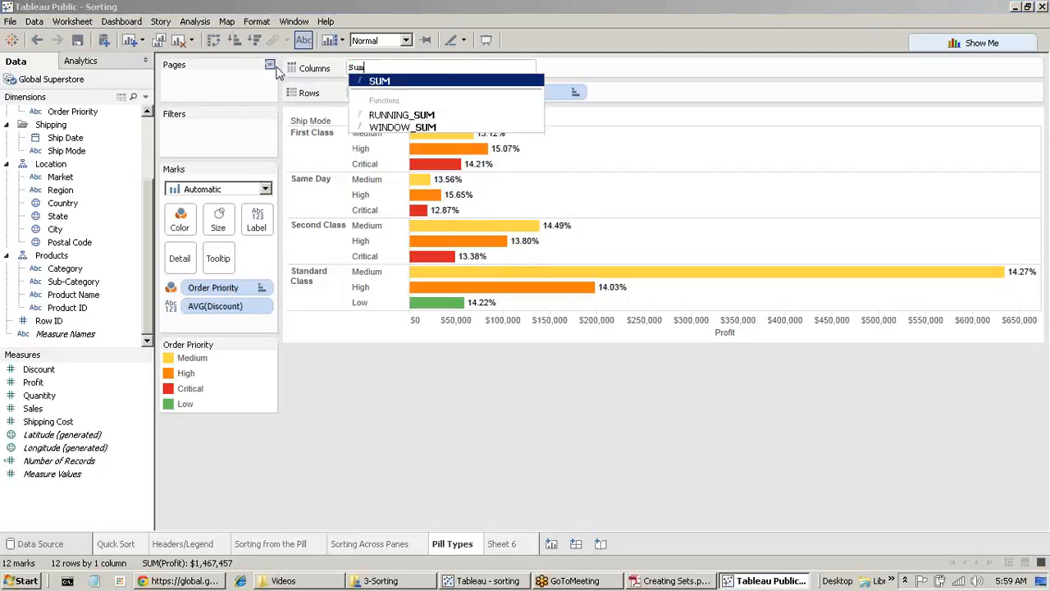
type(" (")
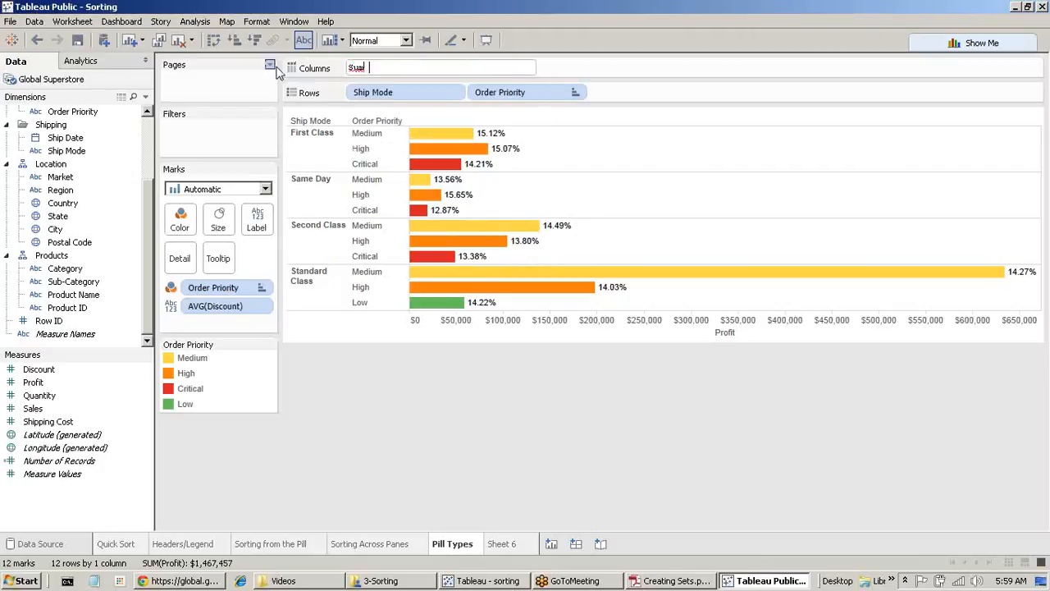
type("f Profit")
key("Return")
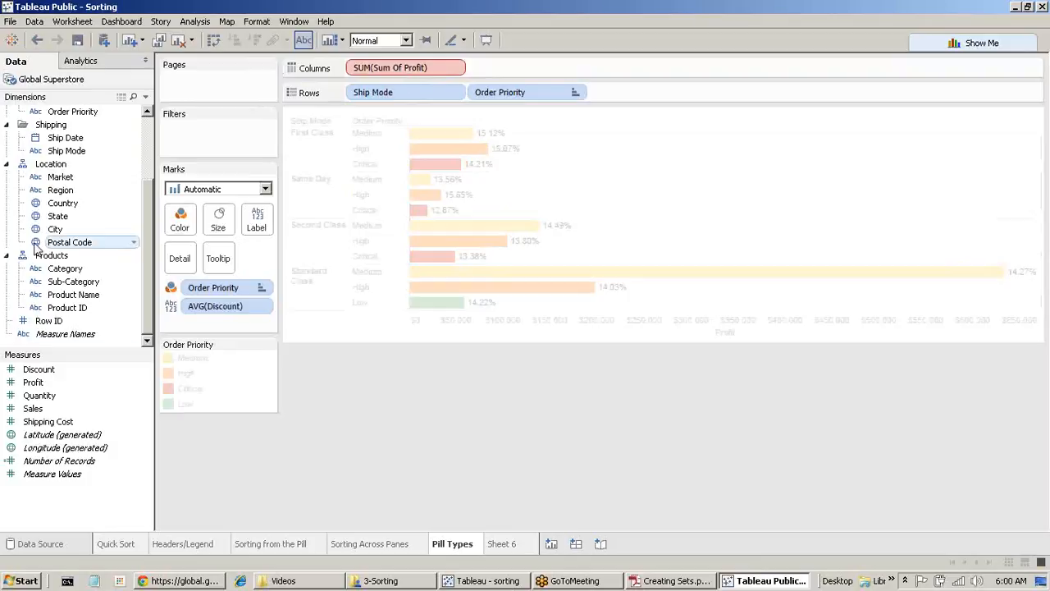
Step: Look over the options available for the Segment dimension in the data source, and close them without changes
left_click(54, 229)
scroll(59, 232, "up", 2)
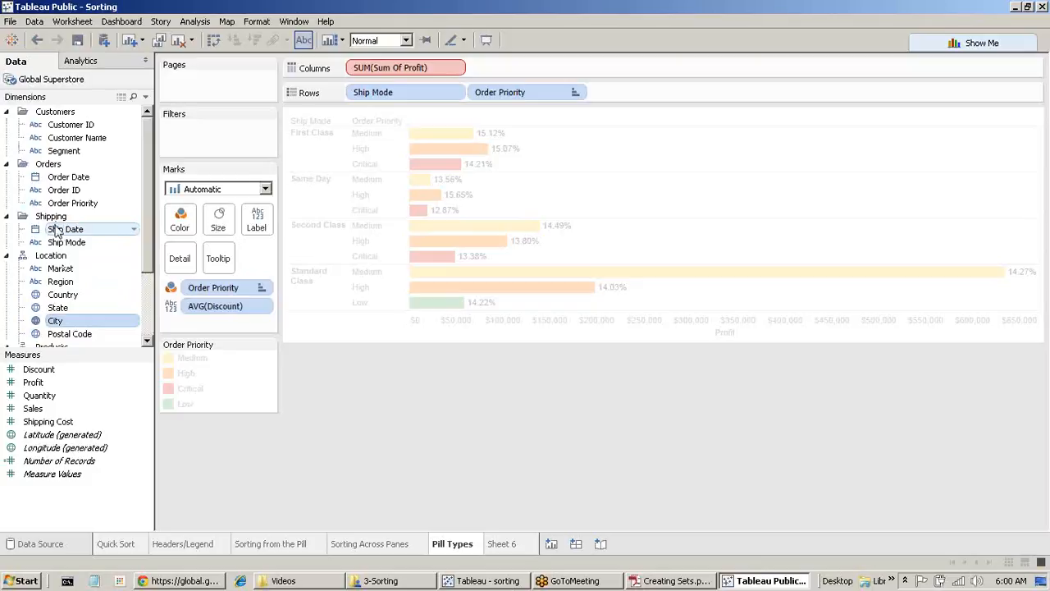
right_click(76, 153)
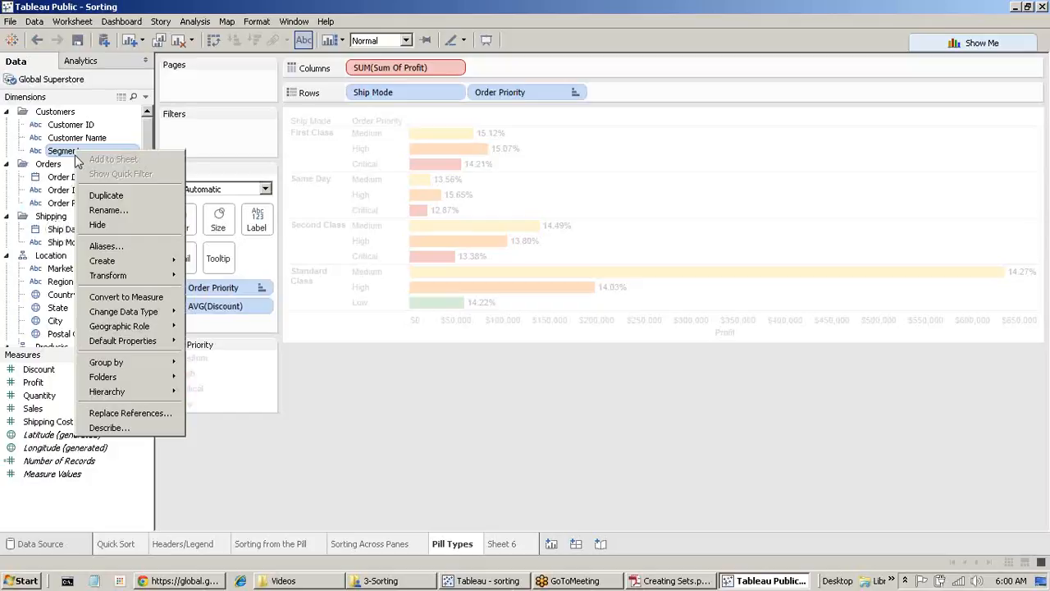
left_click(493, 398)
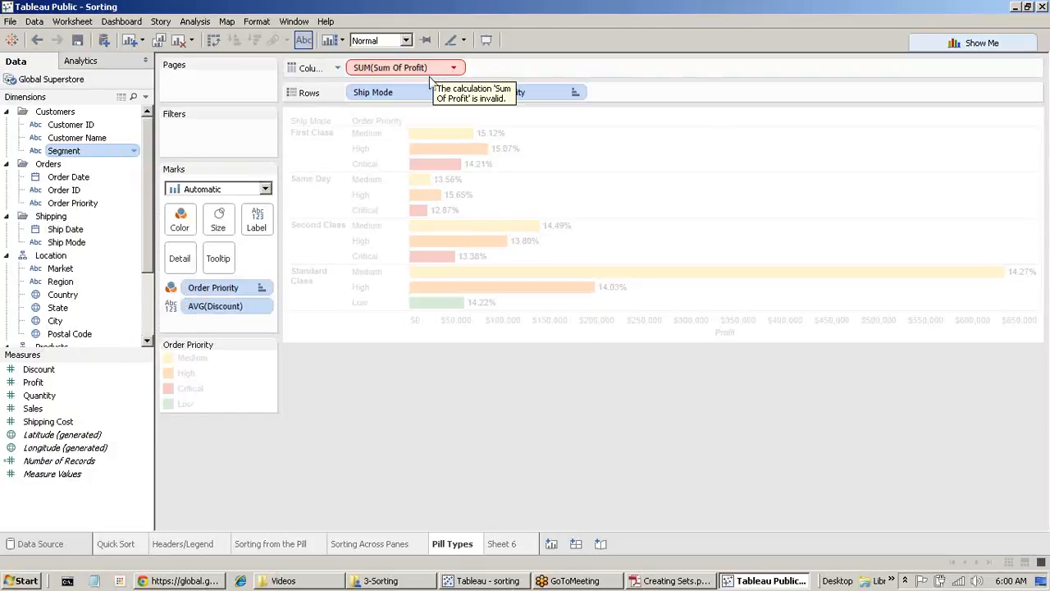
Step: Open the Order Priority and Ship Mode pills for in-shelf editing, leave them as they are, and restore SUM(Profit) on Columns
double_click(538, 93)
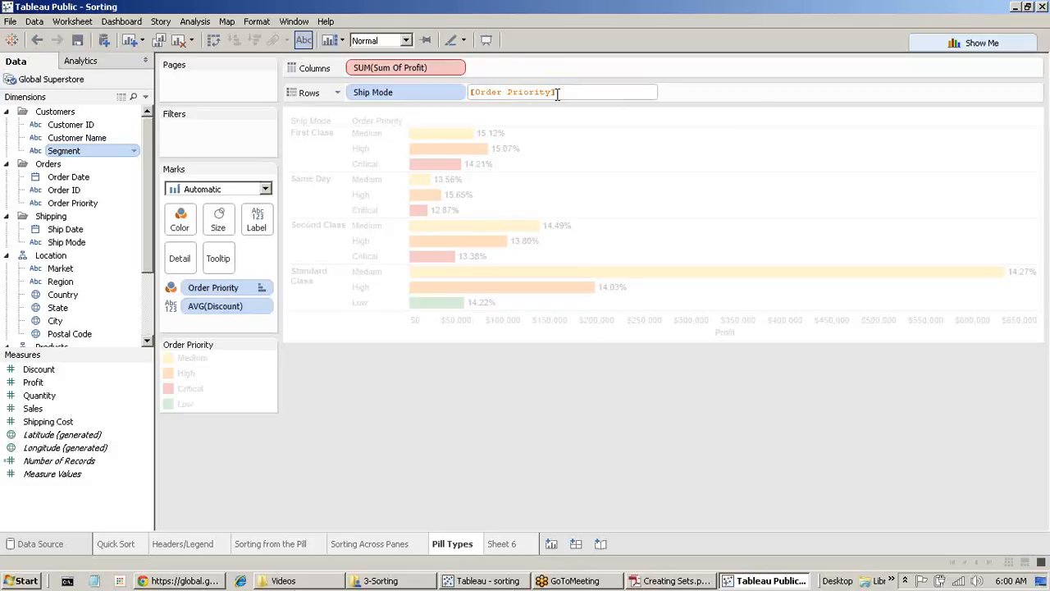
left_click_drag(550, 93, 358, 97)
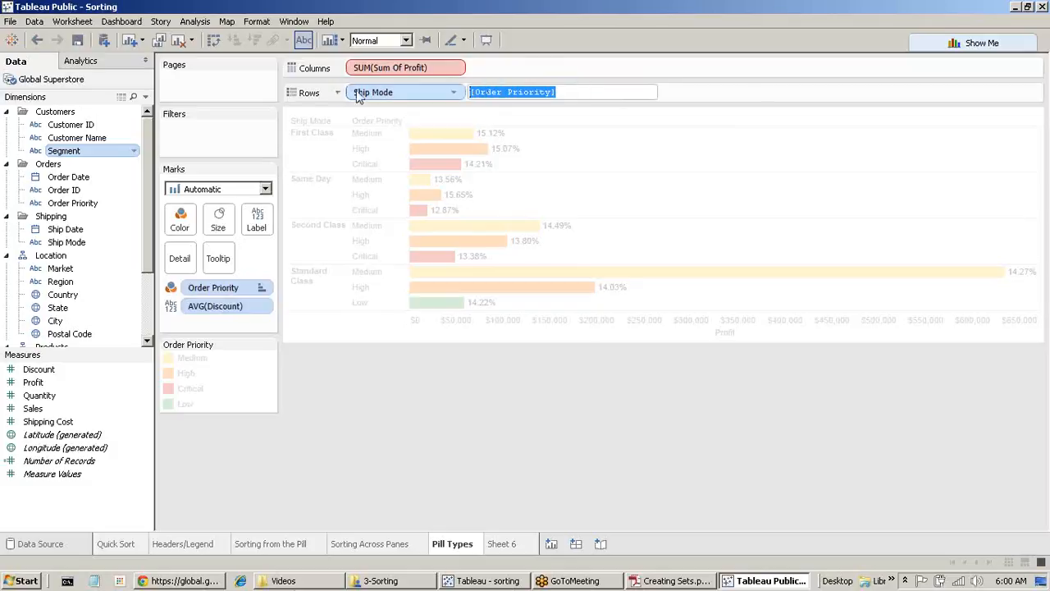
double_click(361, 93)
left_click(417, 455)
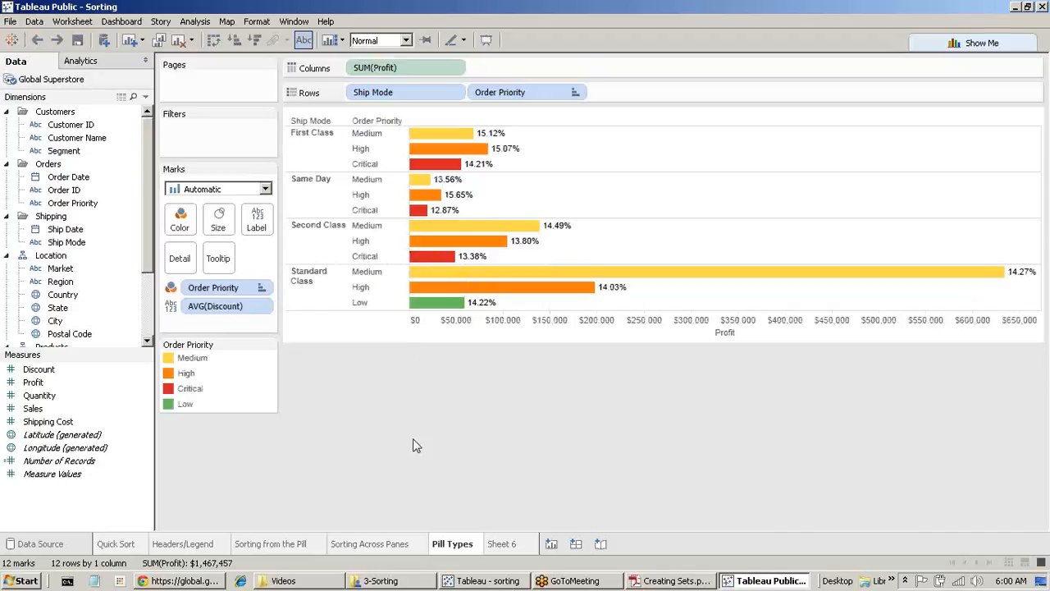
Step: Close the Tableau Public Sorting workbook without saving its changes, and return to the original sorting workbook
left_click(1043, 6)
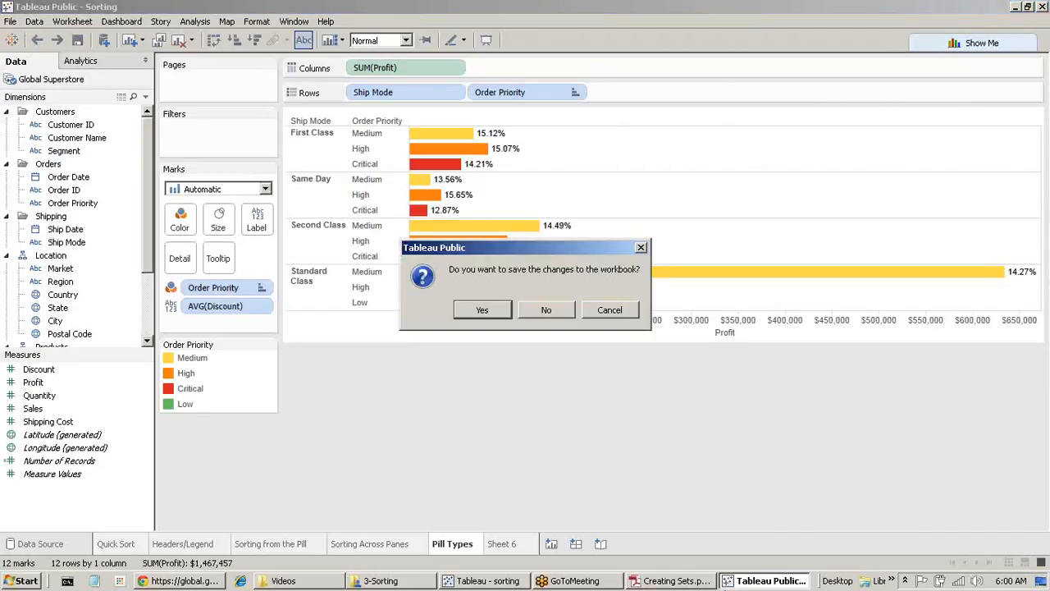
left_click(554, 311)
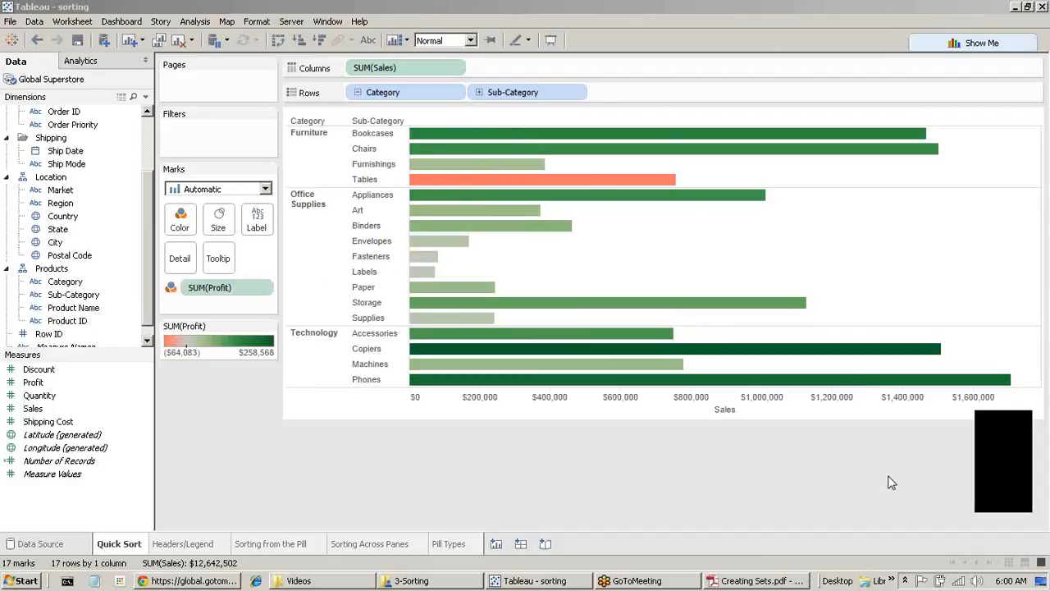
left_click(654, 498)
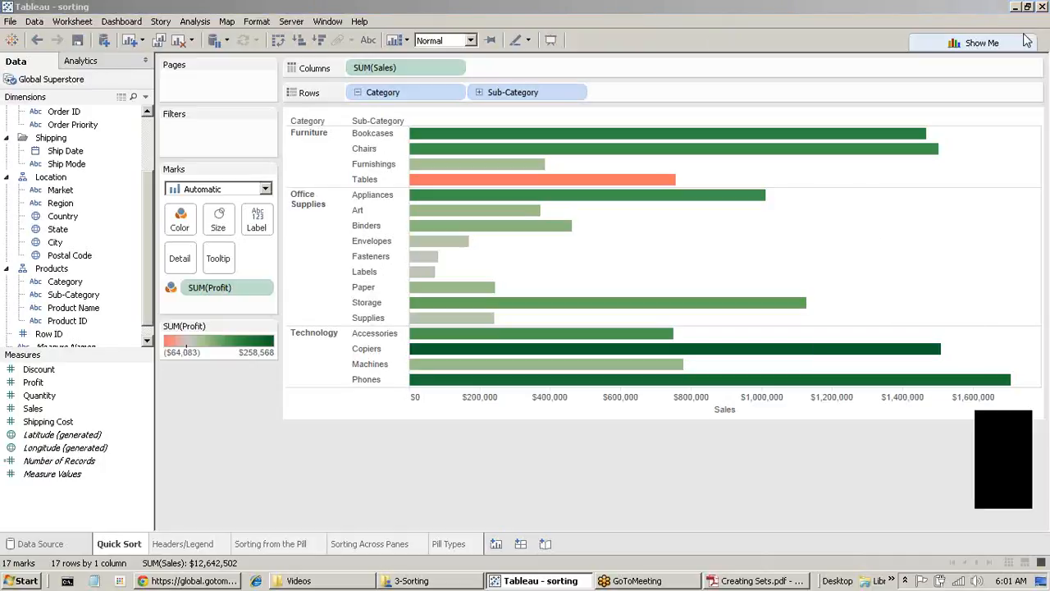
mouse_move(609, 350)
mouse_move(665, 413)
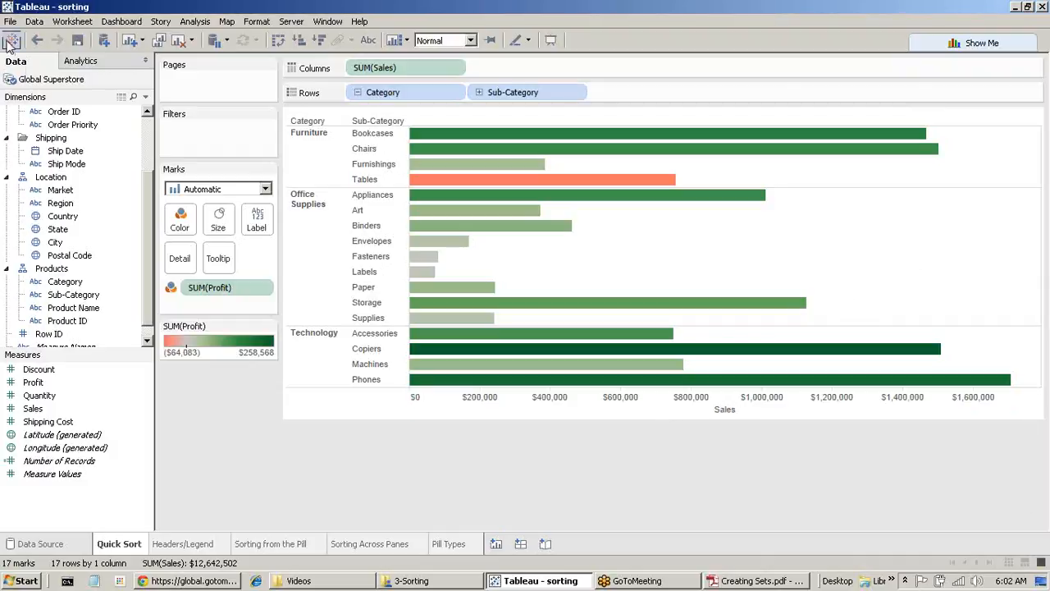
Step: In File Explorer, go from the 3-Sorting folder through 02-Visual Analytics to 4-Grouping, and select grouping_0.twbx
left_click(430, 583)
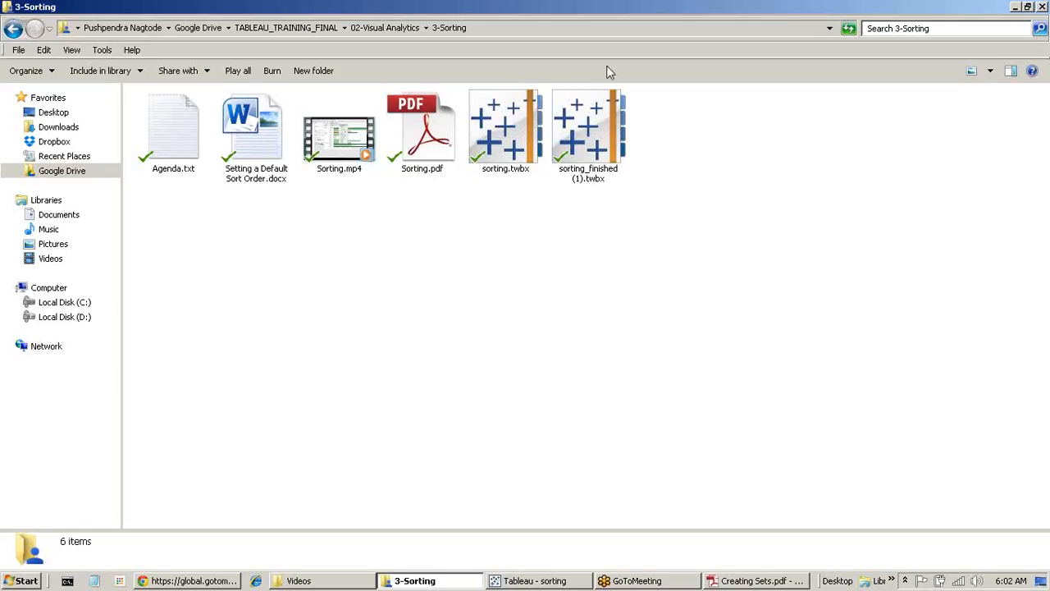
left_click(550, 4)
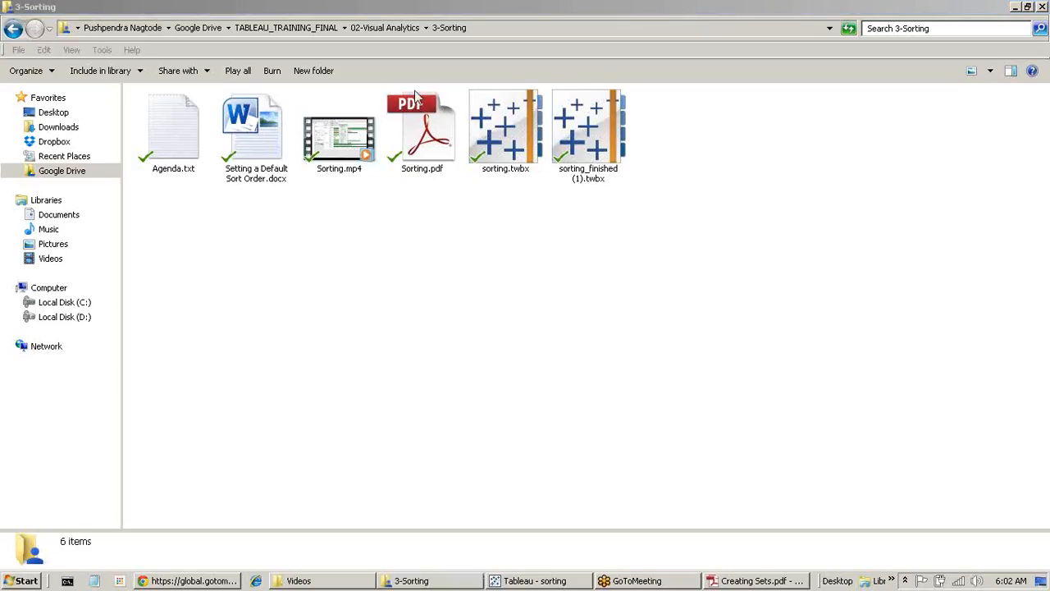
left_click(402, 27)
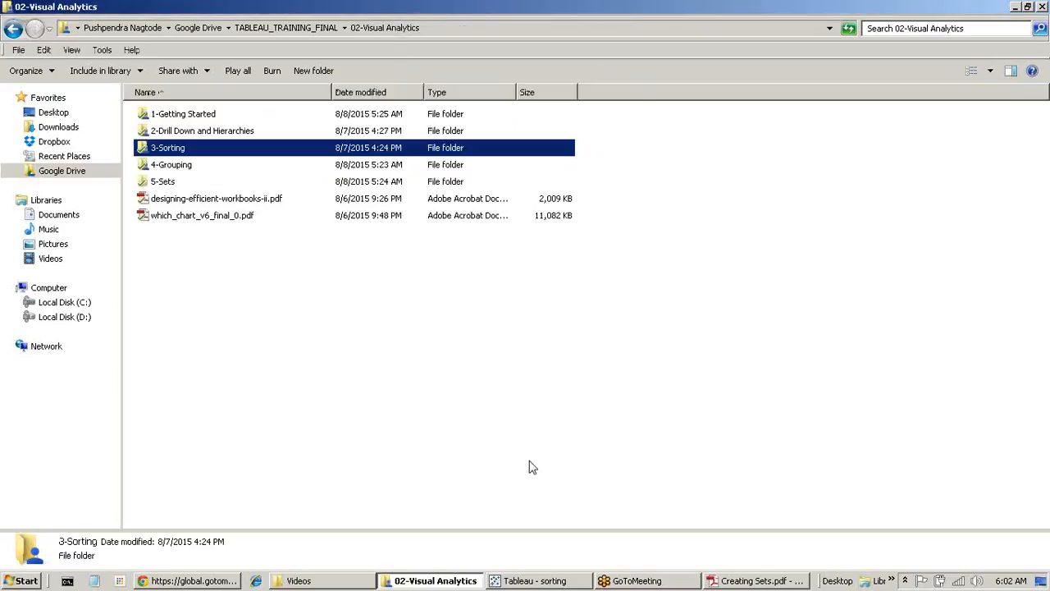
double_click(214, 147)
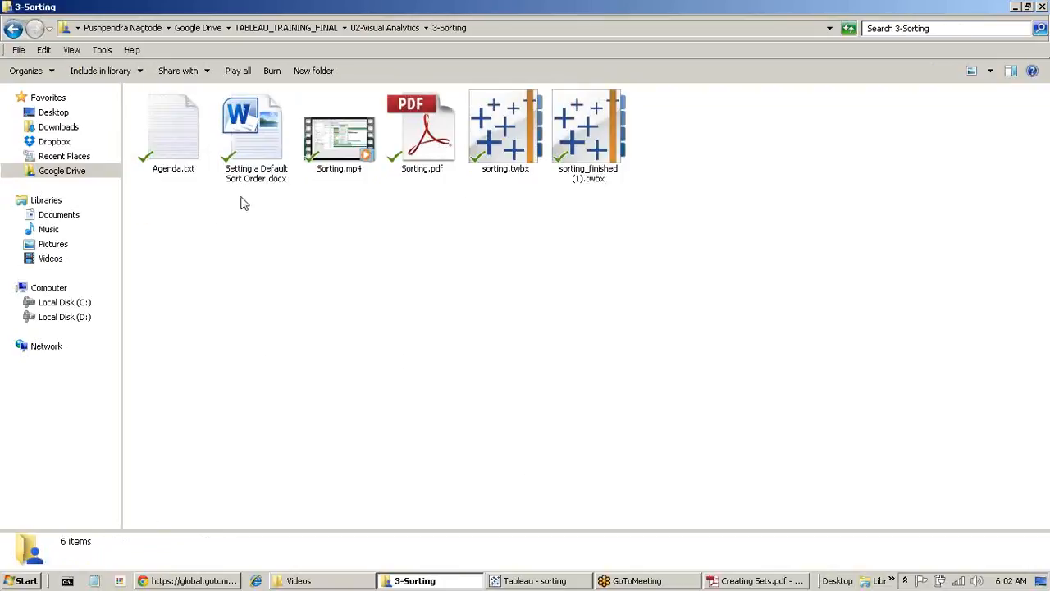
left_click(397, 28)
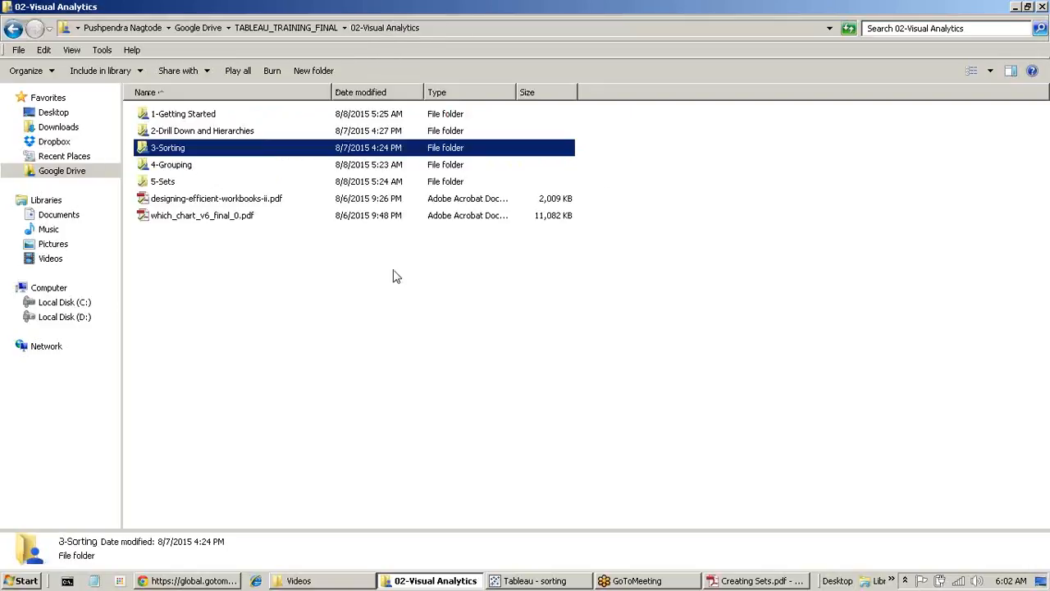
double_click(207, 167)
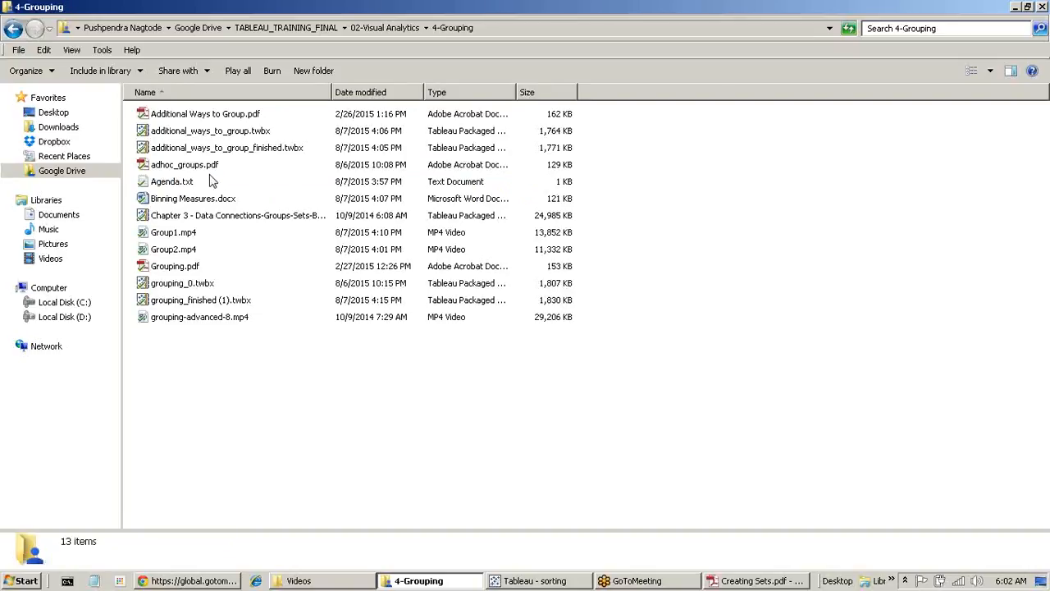
left_click(189, 285)
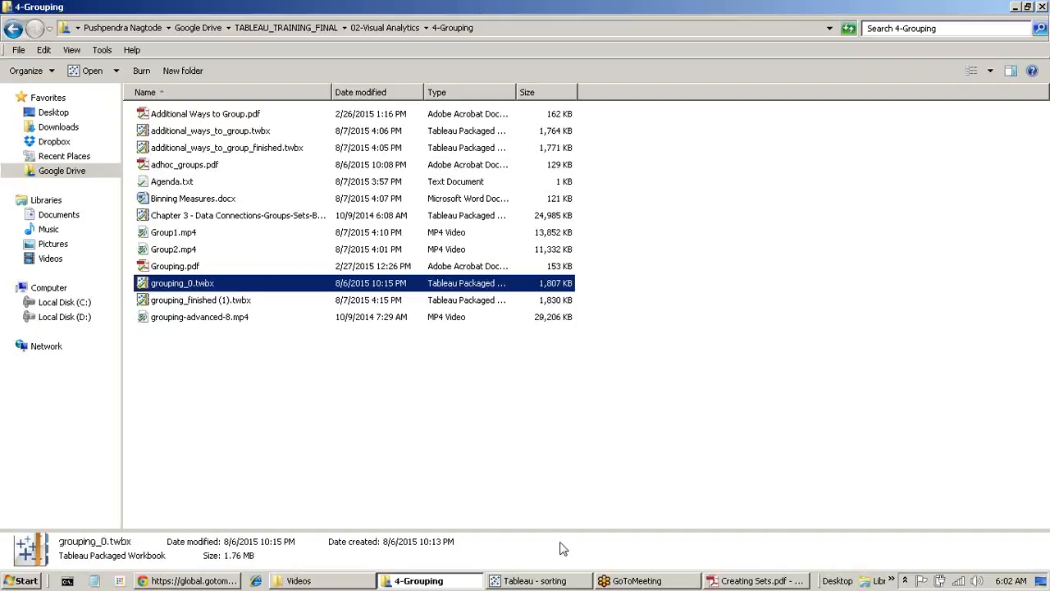
Step: Switch to the sorting workbook in Tableau and exit it, going back to the 4-Grouping folder
left_click(548, 583)
left_click(11, 21)
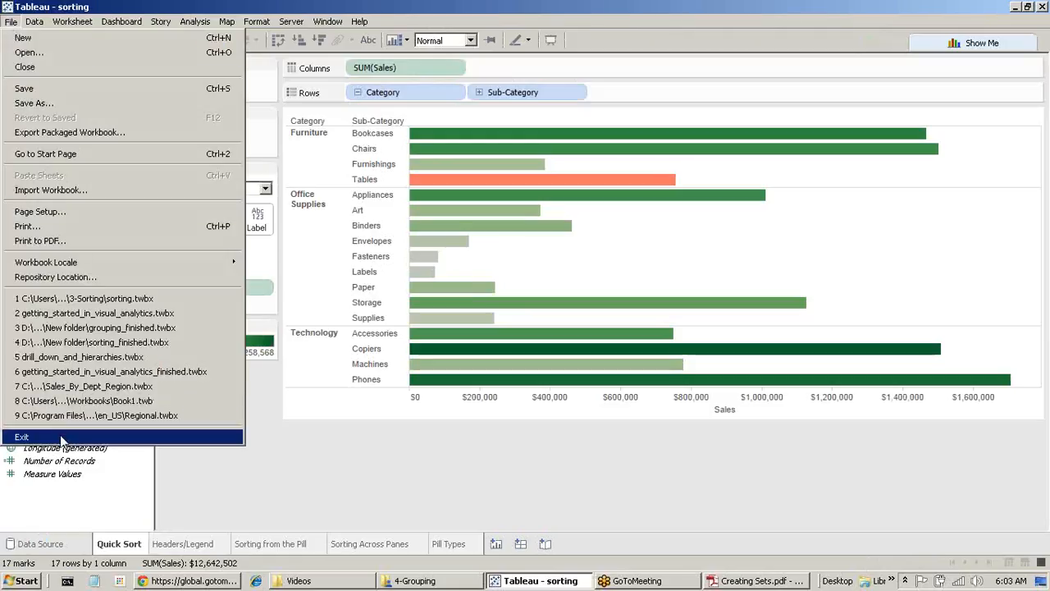
left_click(22, 436)
left_click(549, 313)
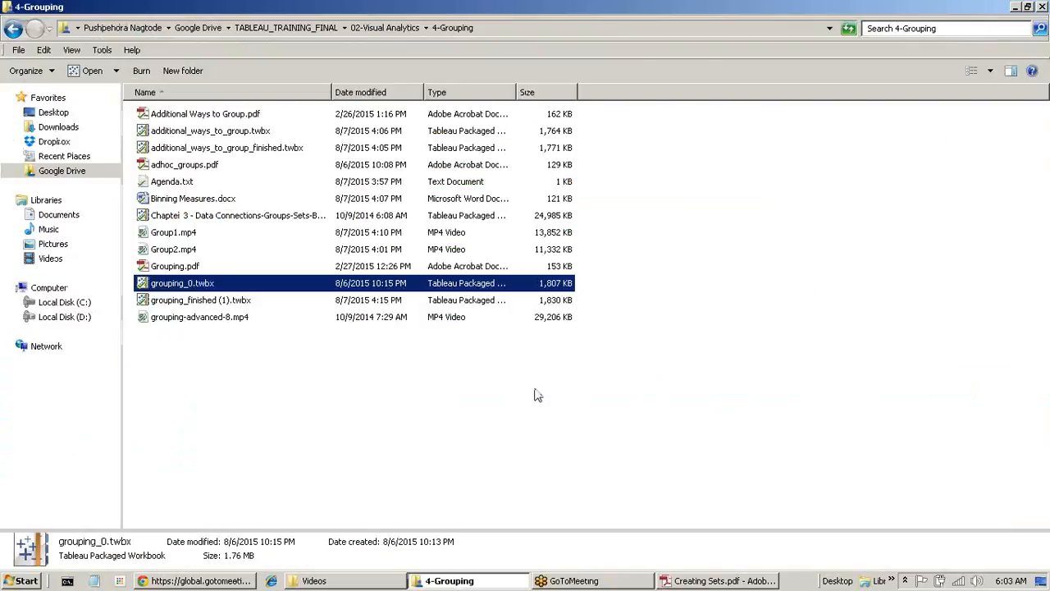
Step: Open grouping_0.twbx from the 4-Grouping folder in Tableau, continuing the product trial
left_click(444, 582)
left_click(444, 583)
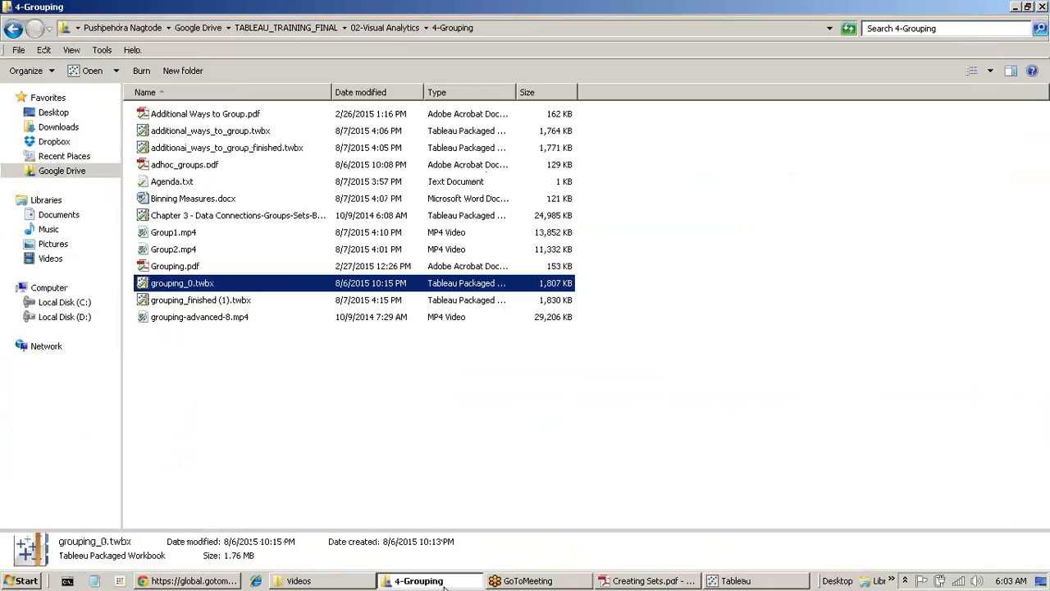
left_click(222, 340)
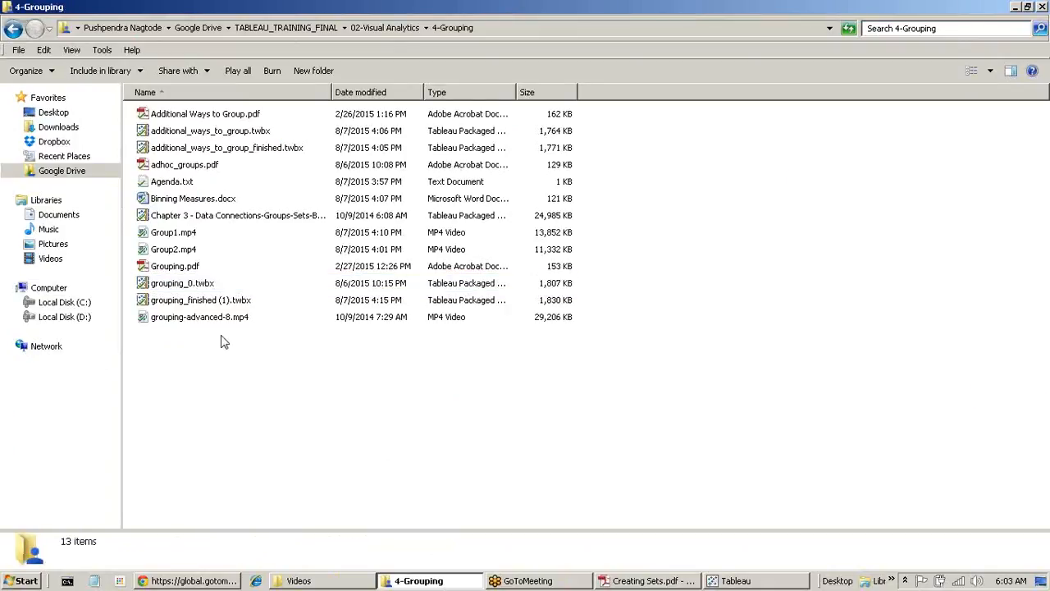
left_click(210, 285)
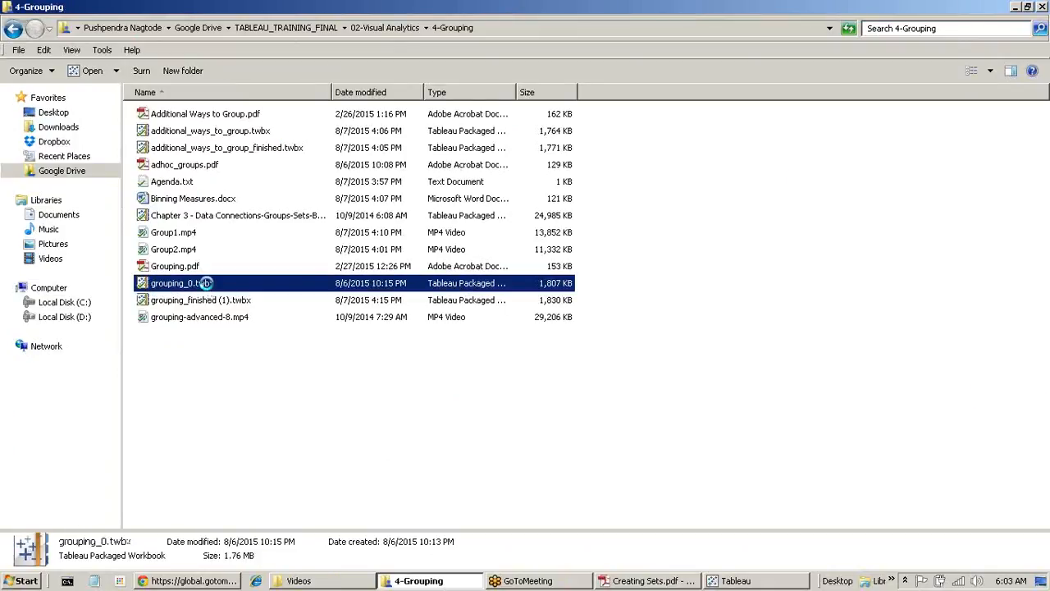
right_click(208, 284)
left_click(235, 236)
left_click(737, 582)
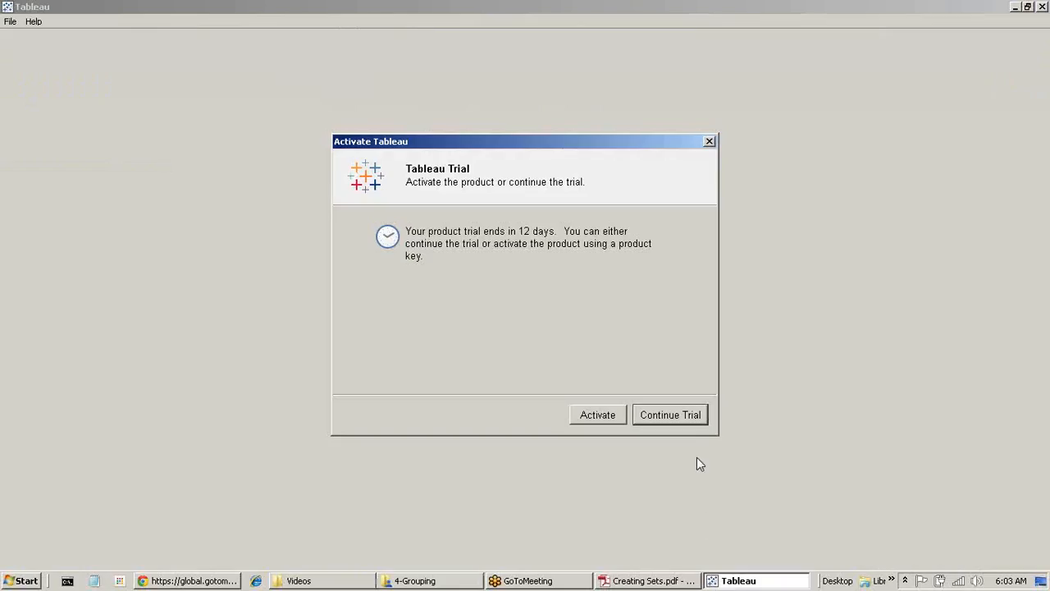
left_click(688, 419)
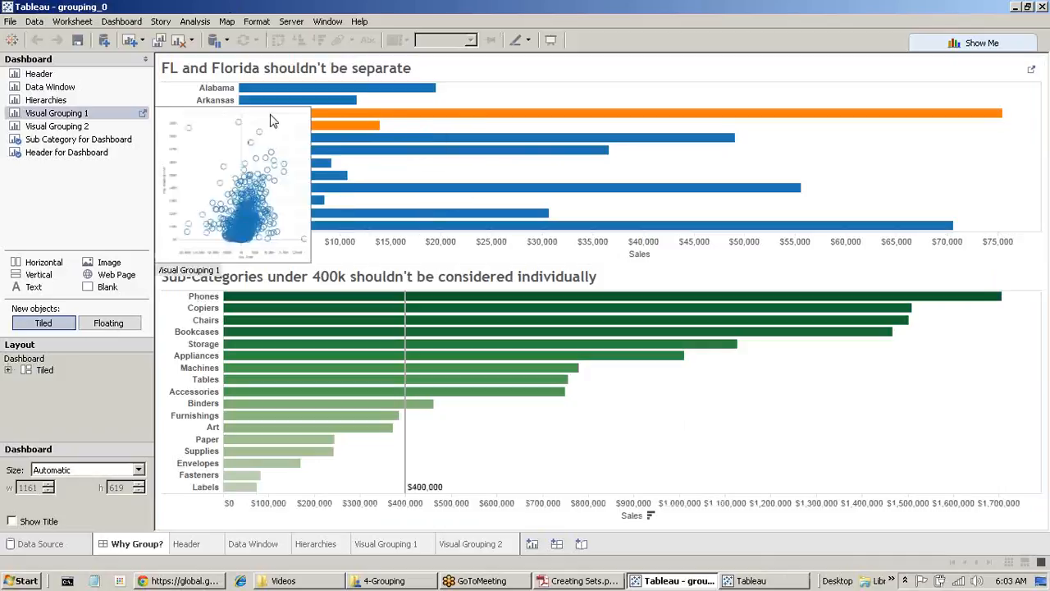
Step: Highlight the FL and Florida rows one after the other on the Why Group? dashboard, and clear the selection
left_click(201, 112)
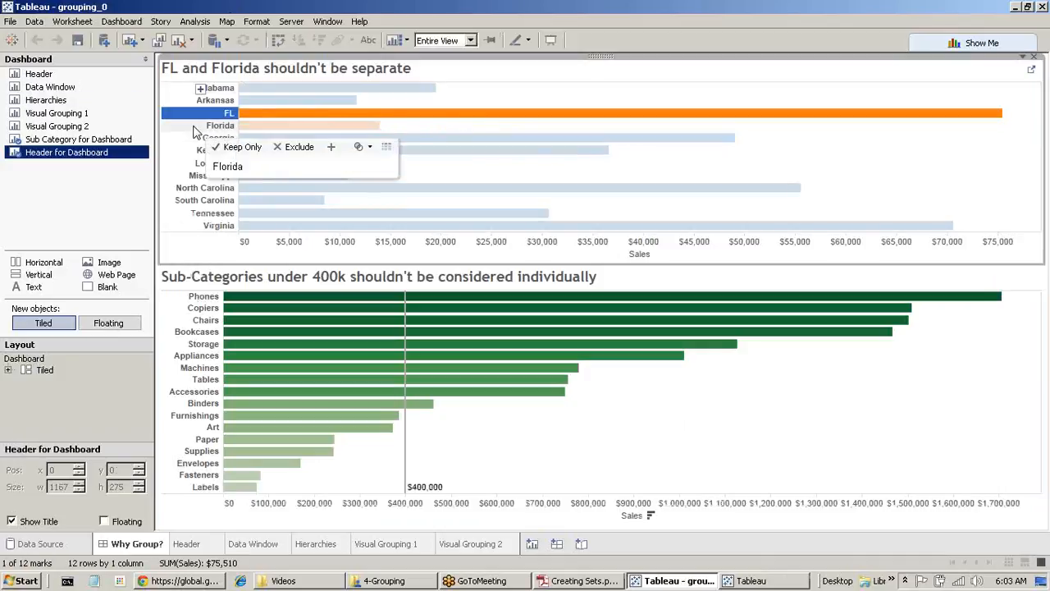
left_click(195, 127)
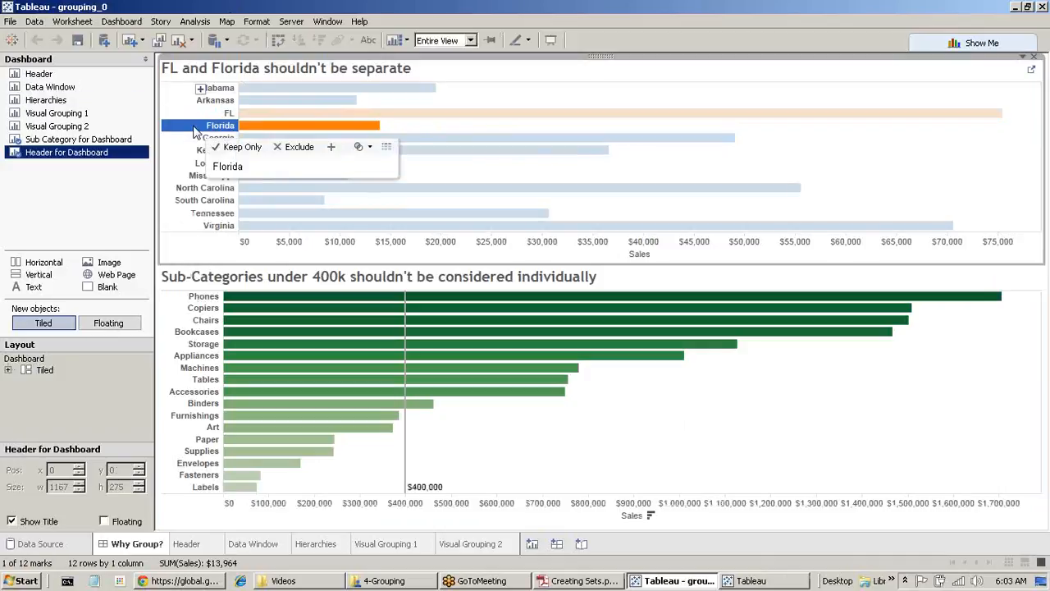
left_click(980, 462)
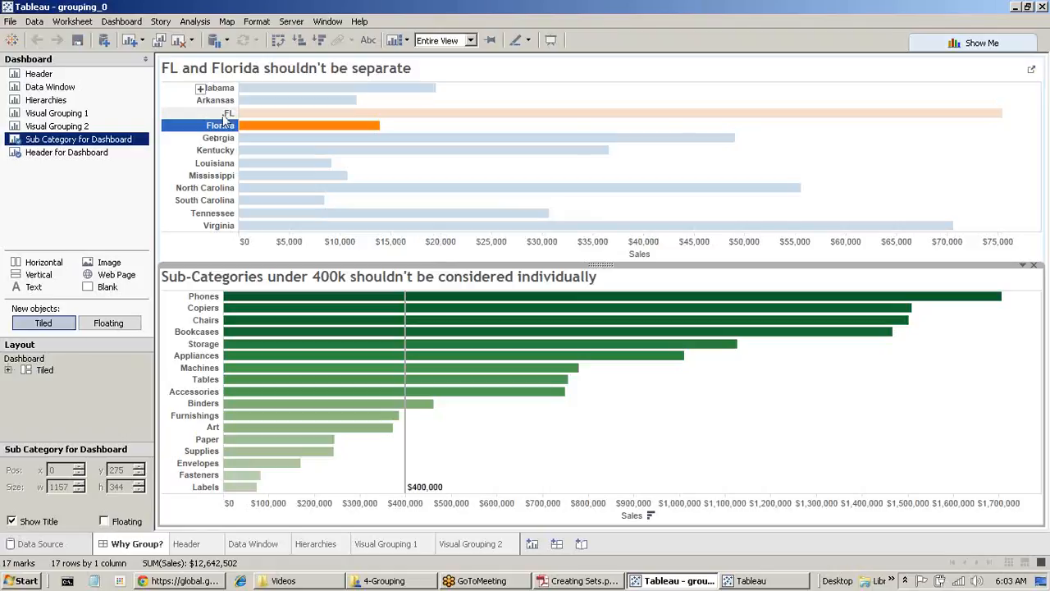
mouse_move(207, 131)
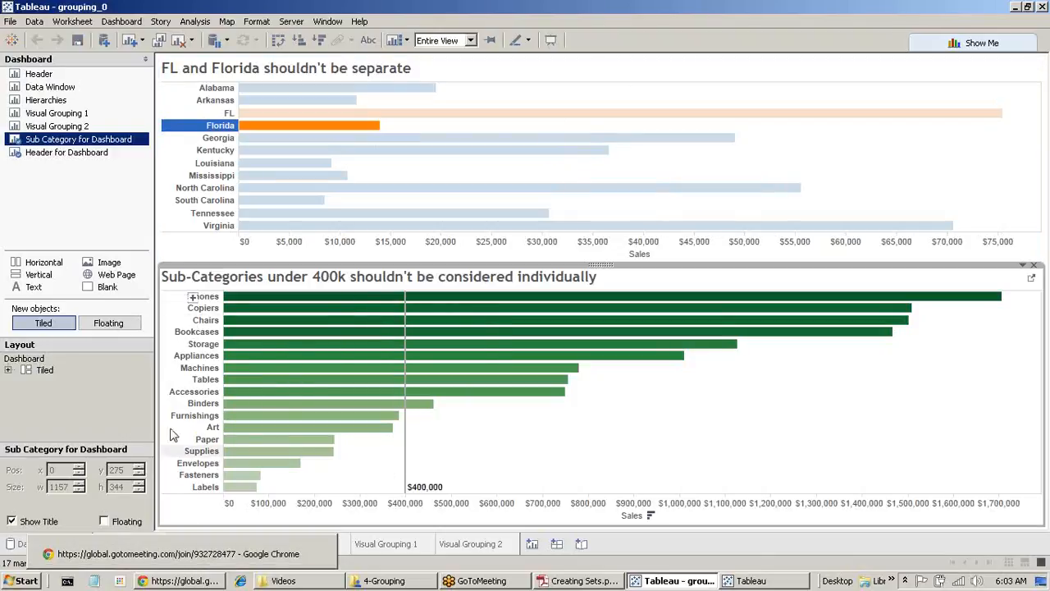
key("Escape")
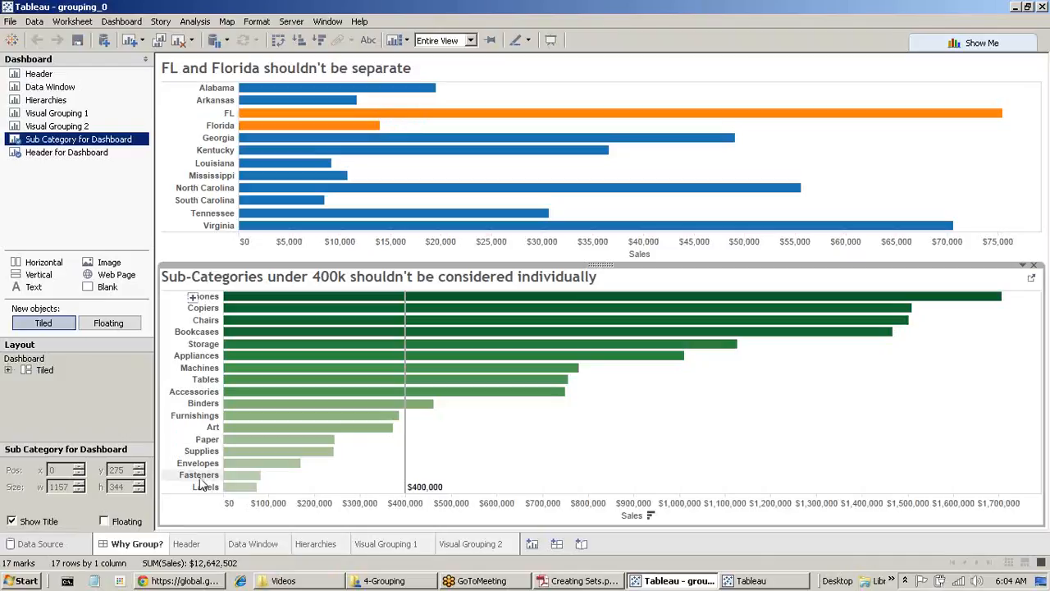
Step: On the Header sheet, group the FL and Florida state headers into one member
left_click(201, 545)
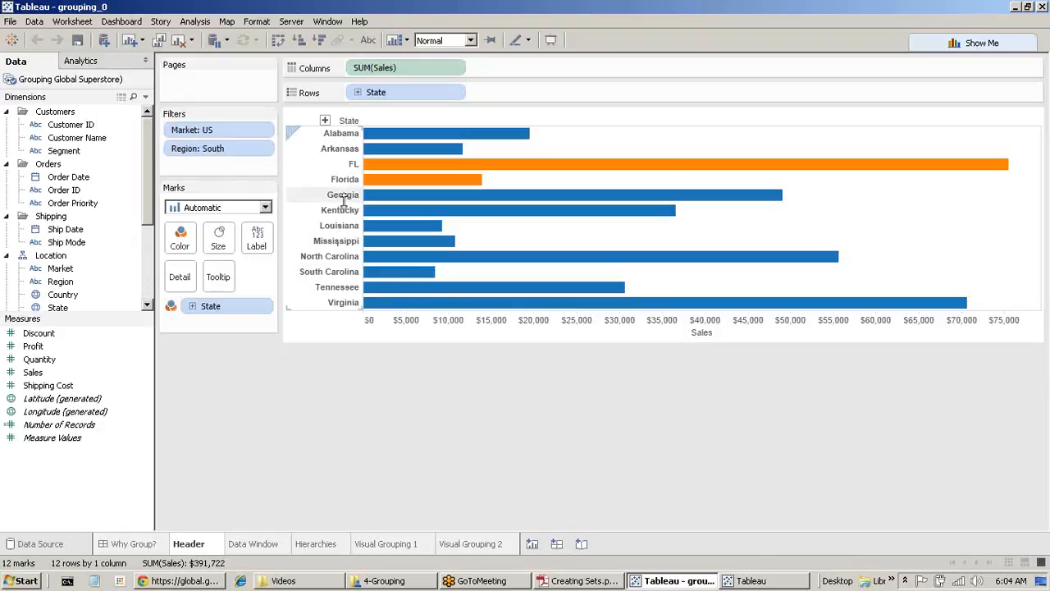
left_click(348, 166)
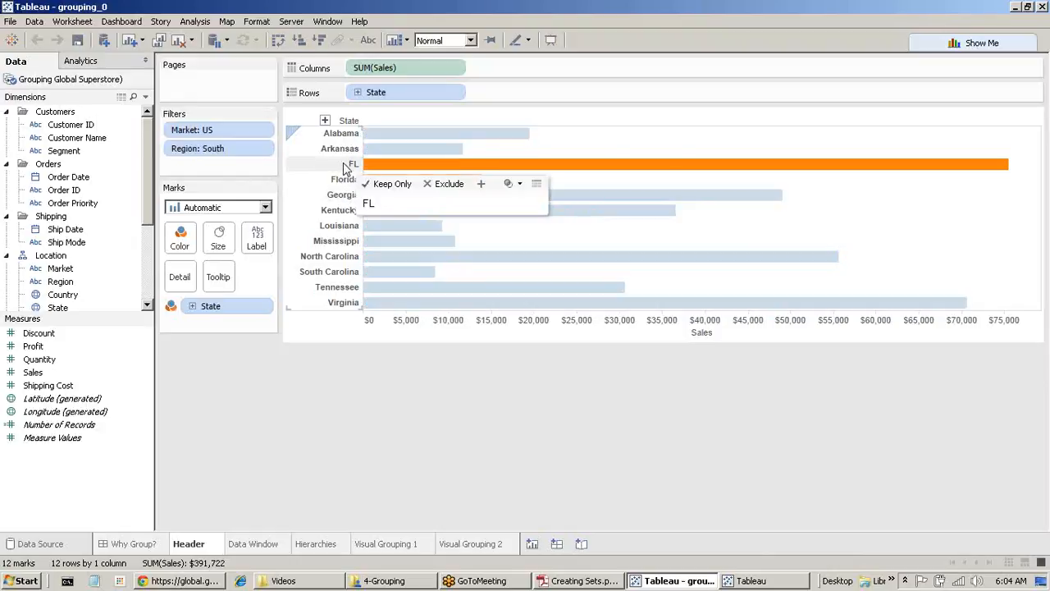
left_click(344, 180, "ctrl")
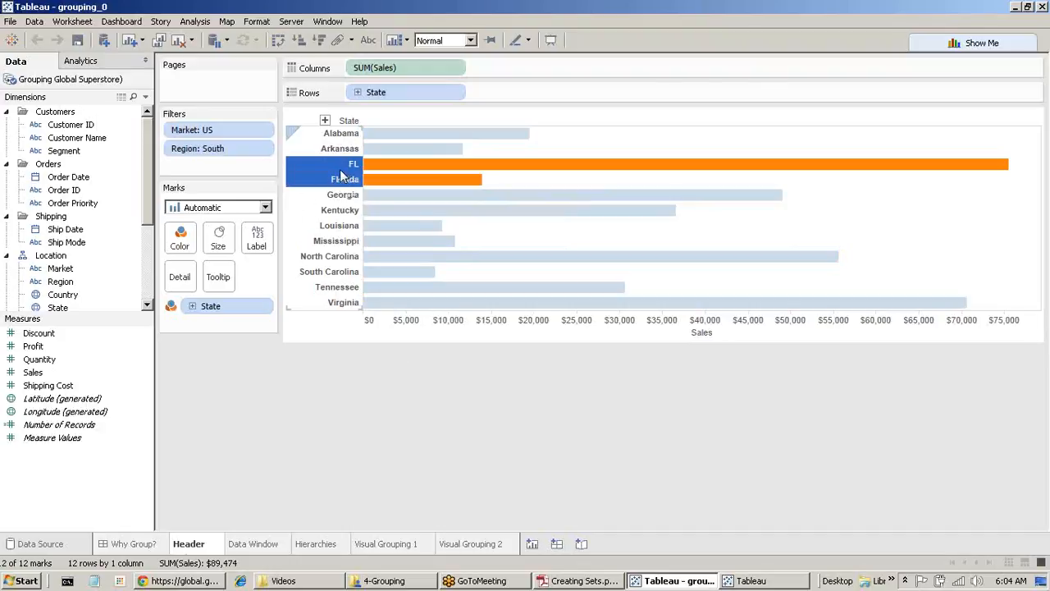
right_click(340, 169)
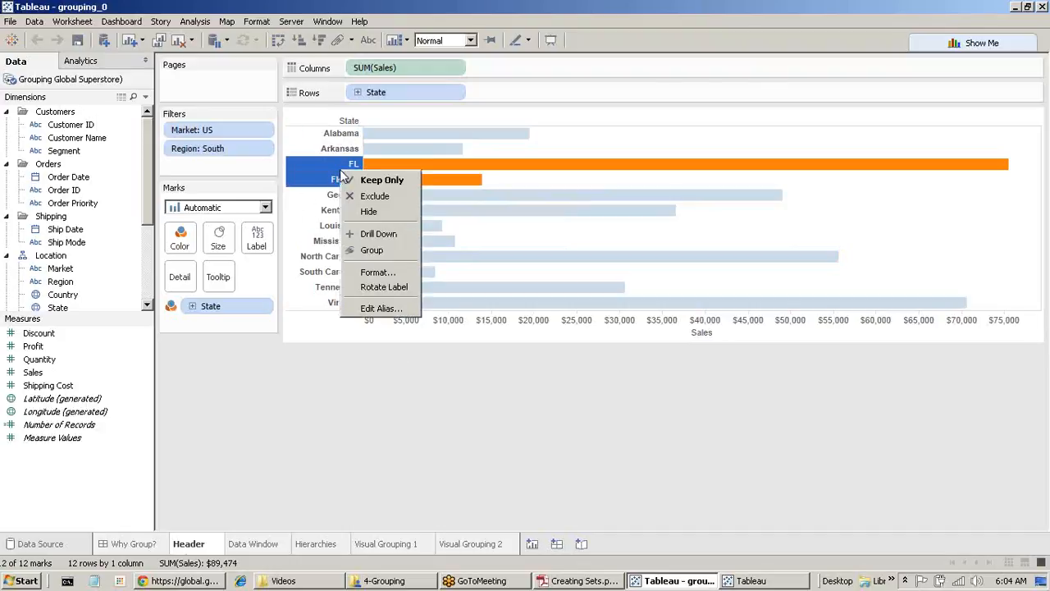
left_click(373, 251)
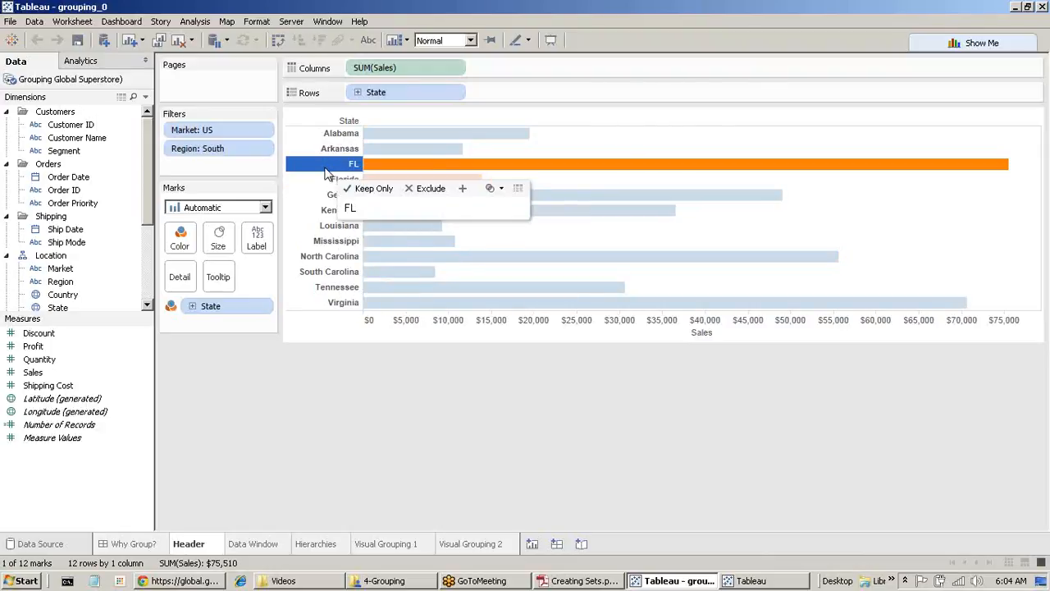
left_click(328, 178, "ctrl")
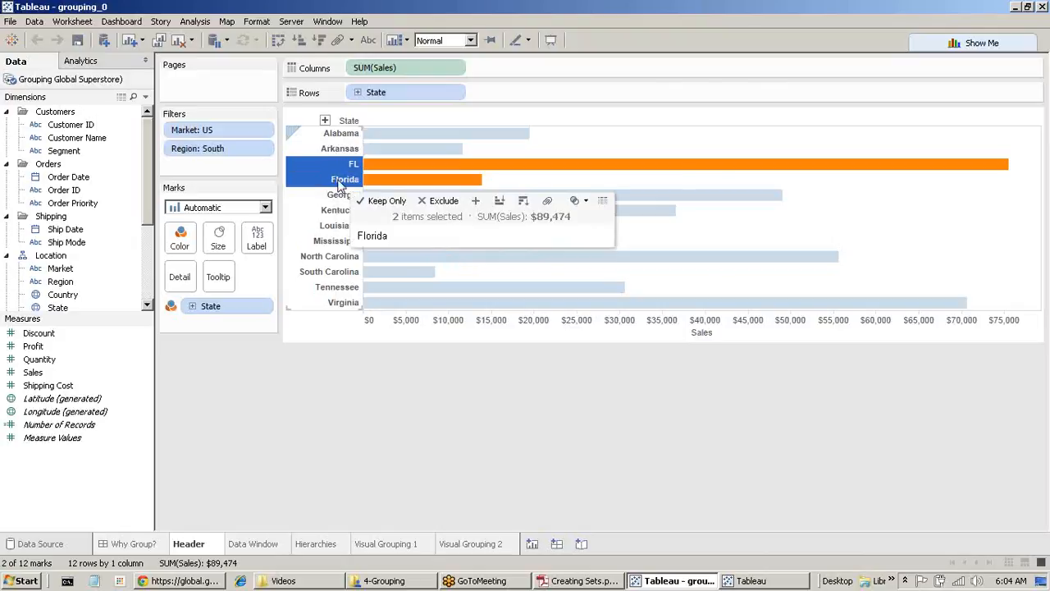
left_click(548, 202)
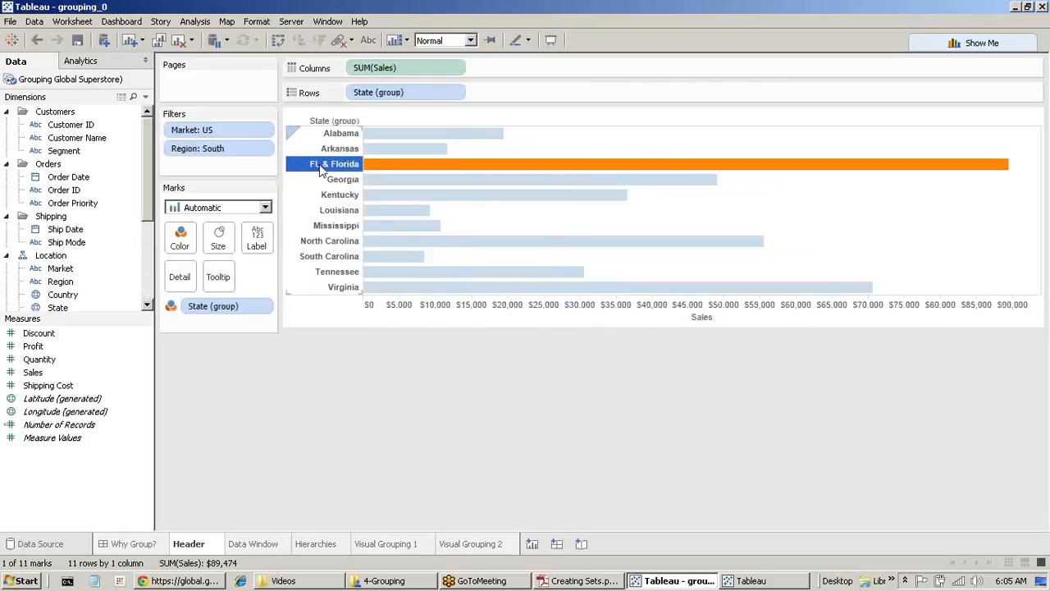
Step: Look over the options for the FL & Florida header, and close the State (group) formatting without changes
mouse_move(324, 168)
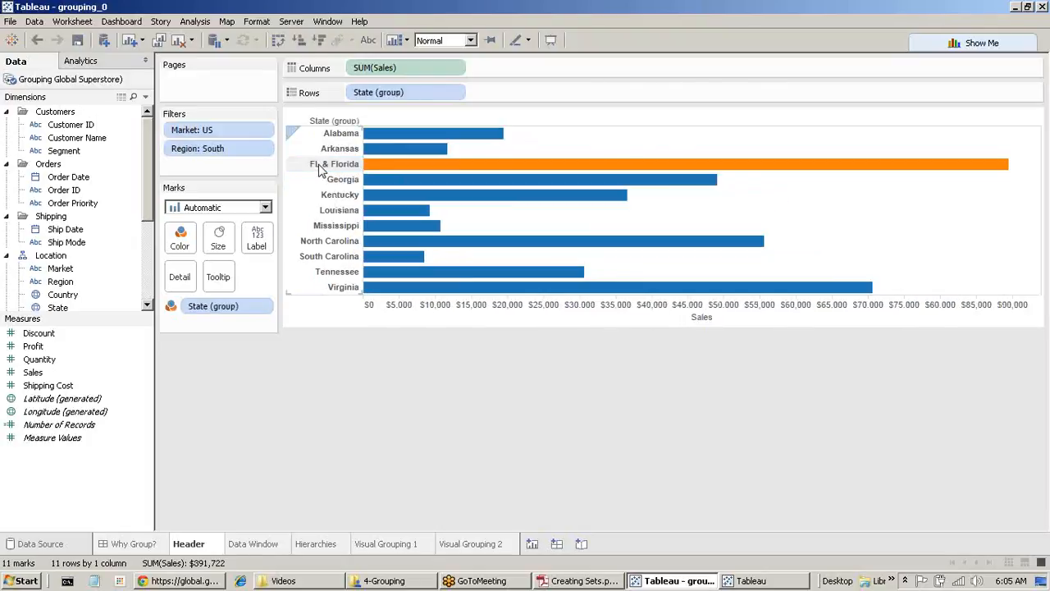
right_click(320, 165)
left_click(312, 165)
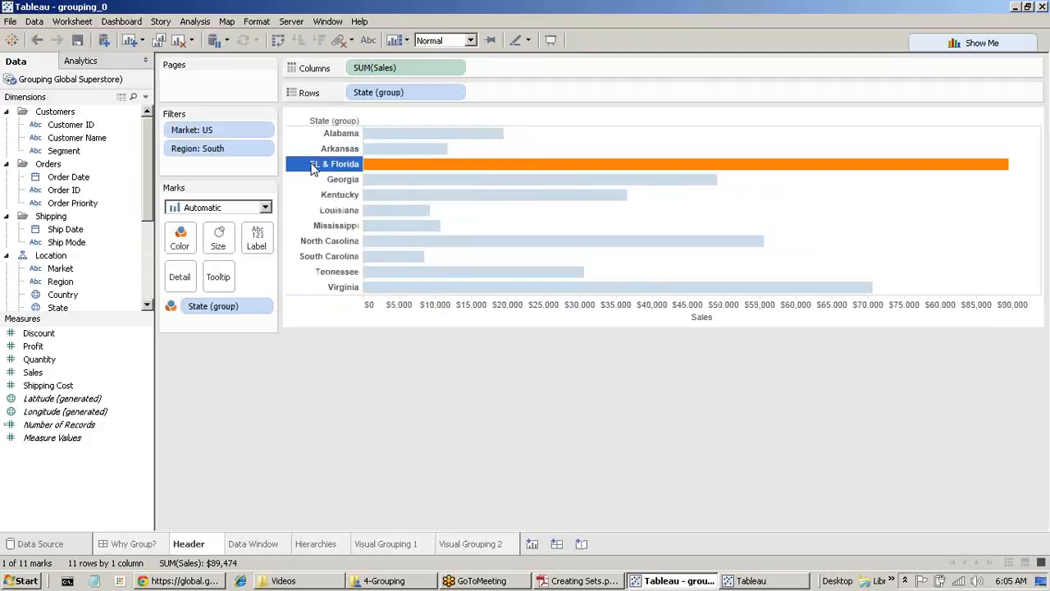
left_click(344, 165)
left_click(344, 165)
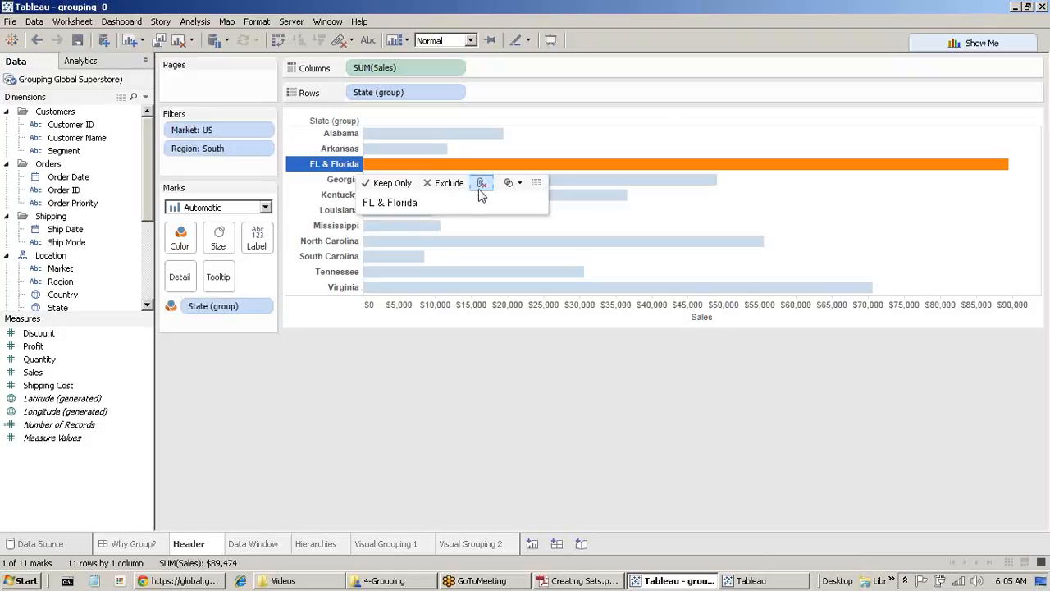
right_click(333, 165)
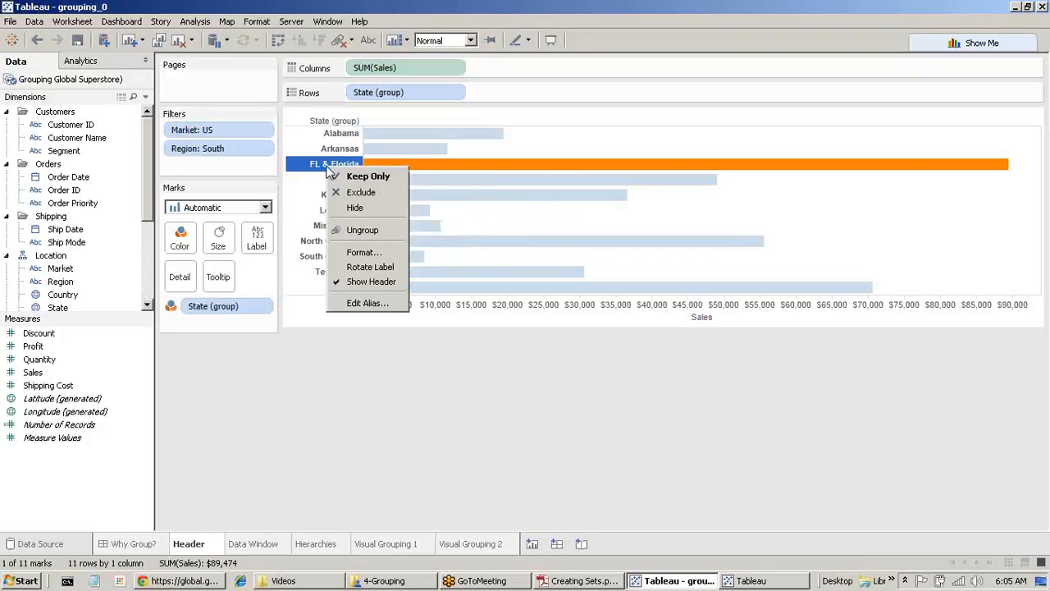
left_click(368, 252)
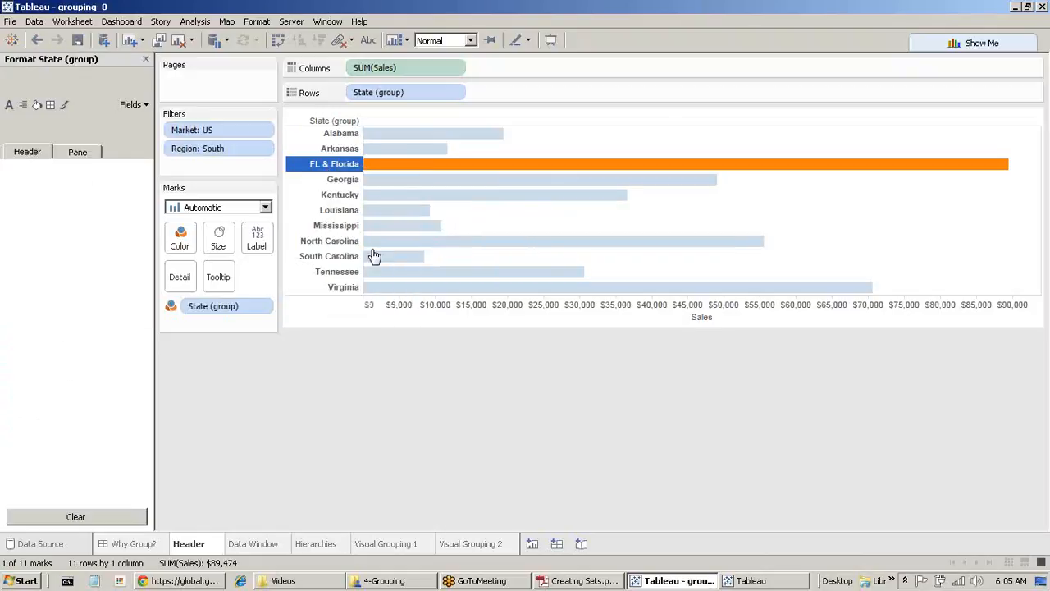
left_click(146, 59)
left_click(393, 414)
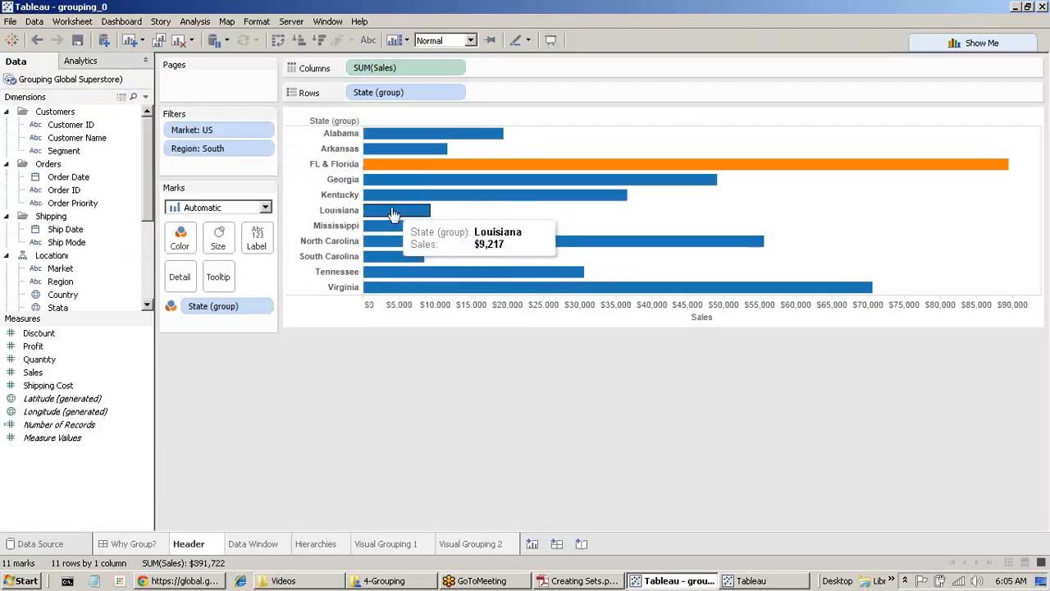
Step: Keep only the FL & Florida group in the chart, and undo that filter
scroll(130, 295, "down", 4)
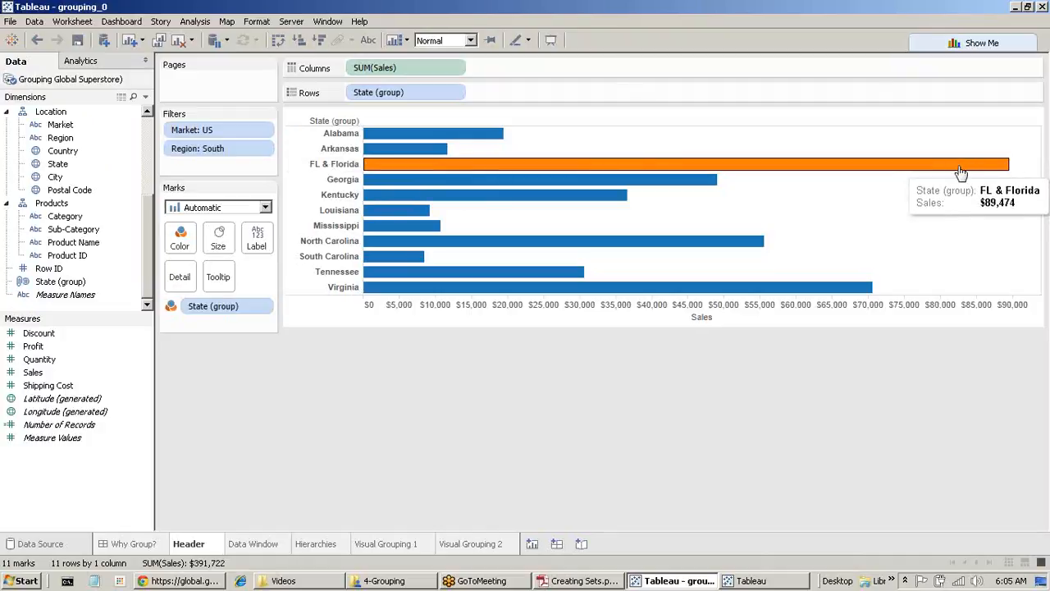
left_click(301, 170)
left_click(299, 167)
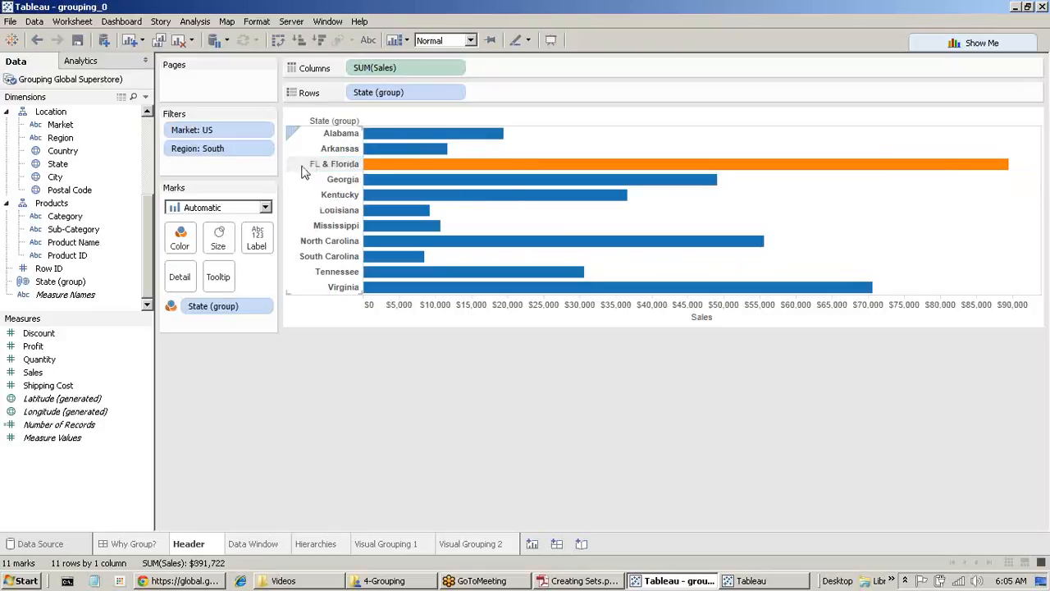
left_click(302, 166)
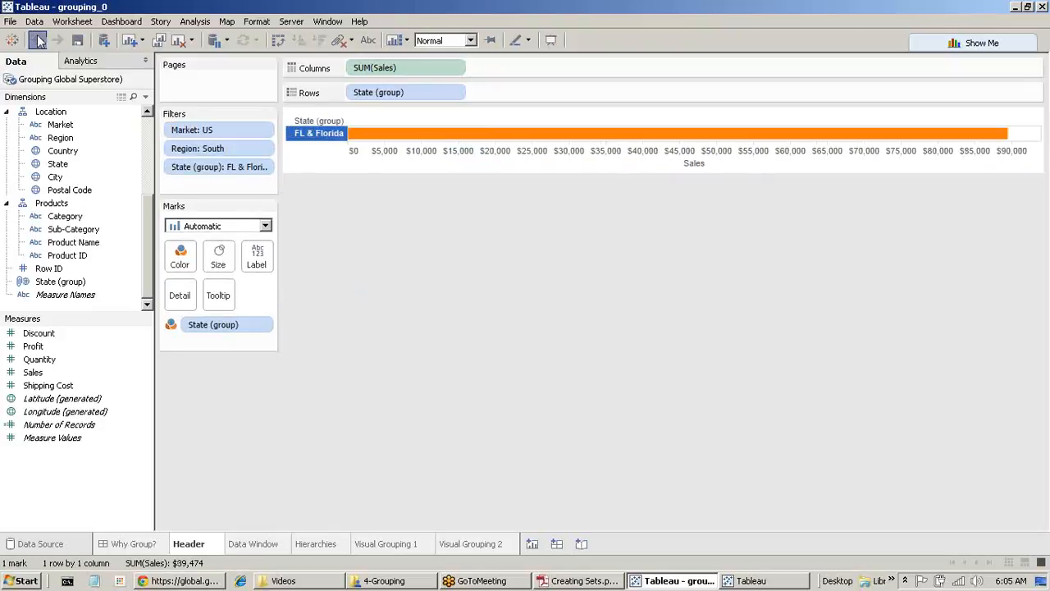
left_click(37, 39)
Step: Set the alias of the FL & Florida group to Florida, and clear the selection
right_click(347, 171)
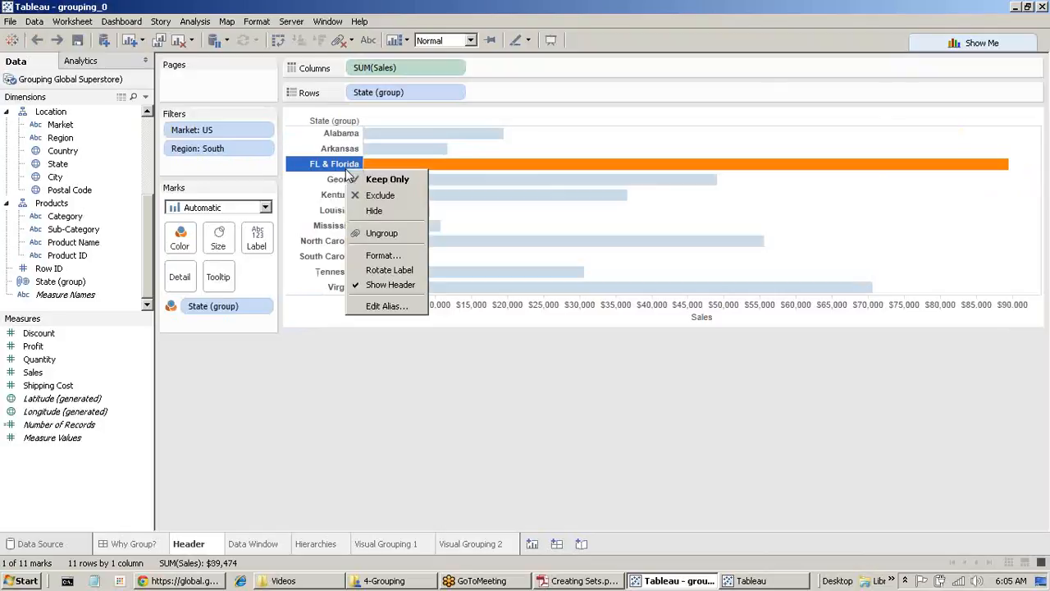
left_click(387, 305)
left_click_drag(426, 277, 343, 272)
key("BackSpace")
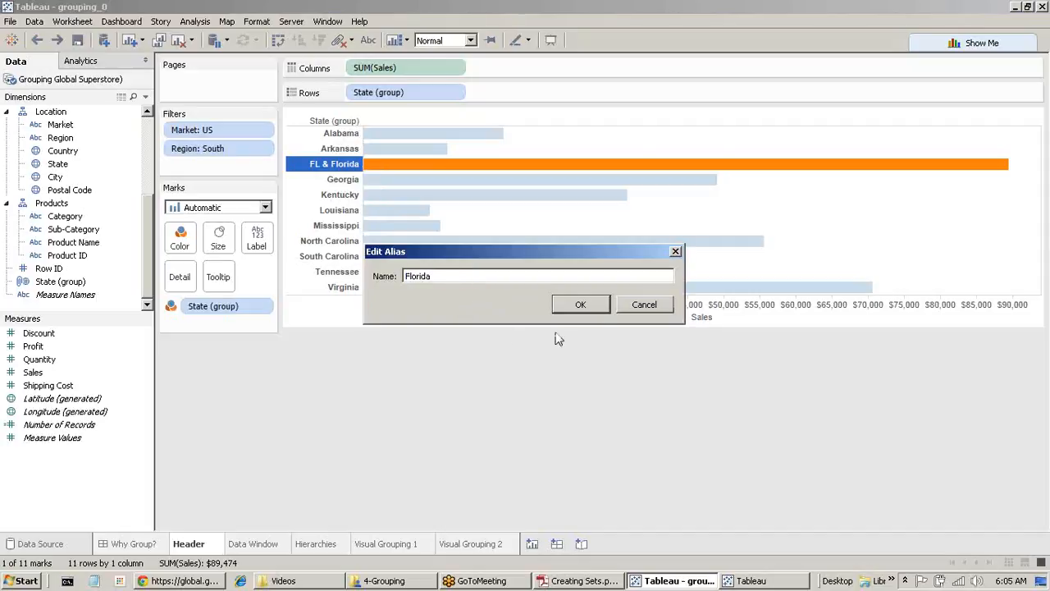
left_click(581, 305)
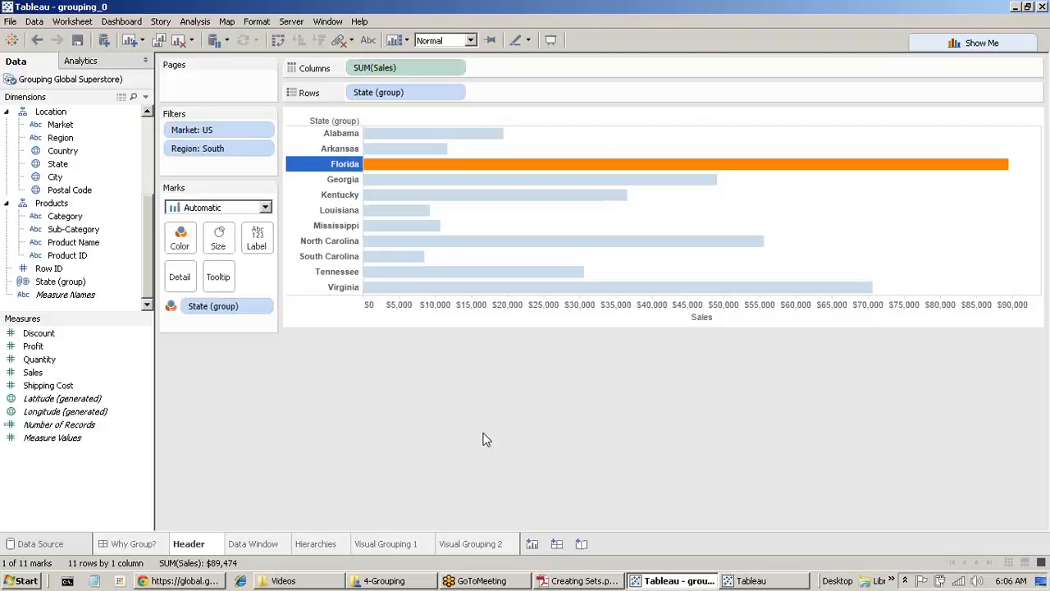
left_click(524, 417)
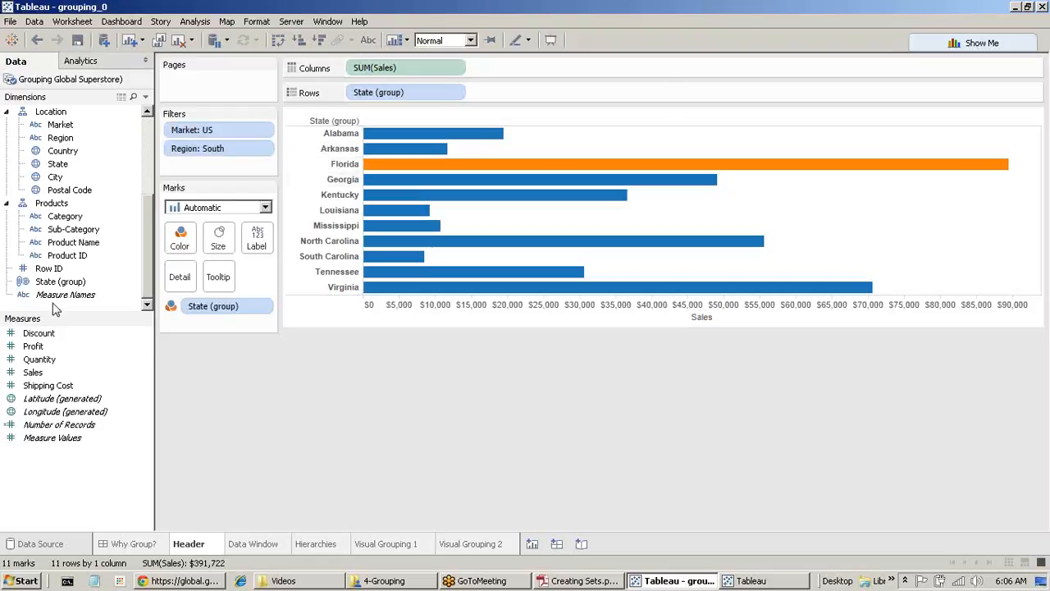
Step: Rename the State (group) dimension to State Group
left_click_drag(60, 282, 179, 270)
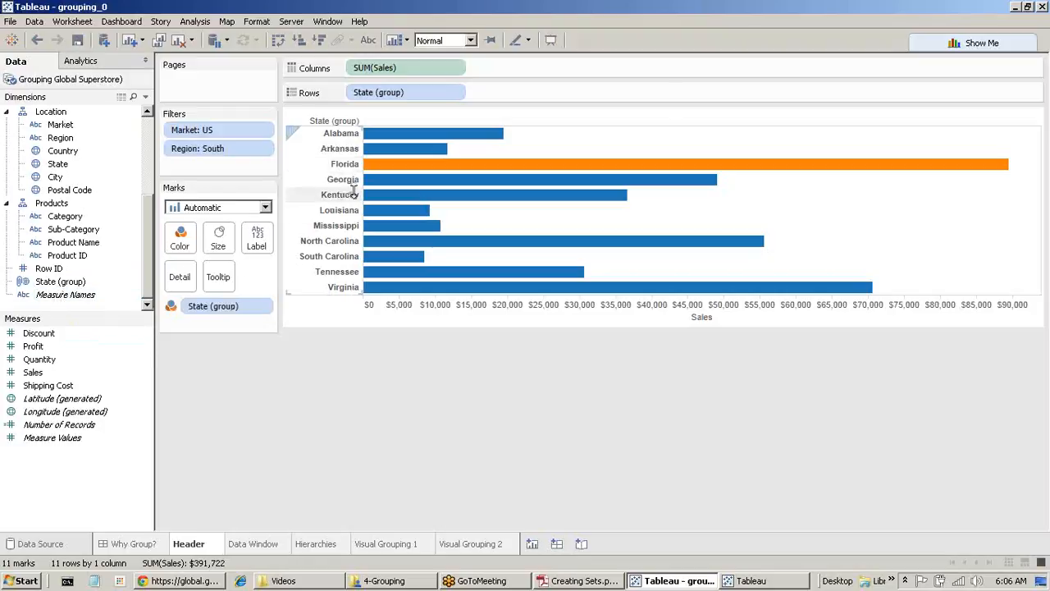
left_click(84, 284)
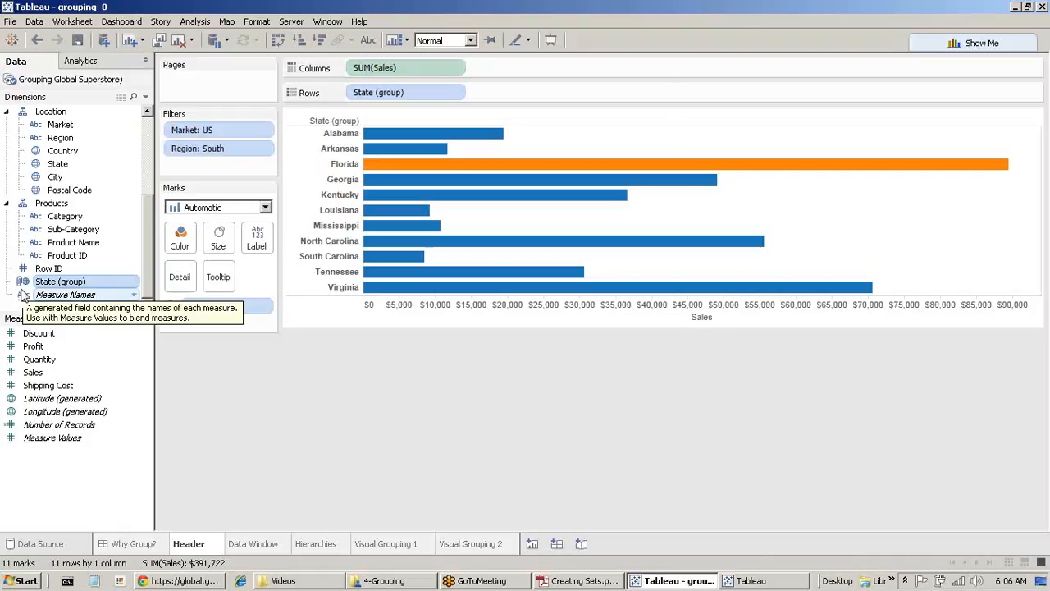
right_click(75, 284)
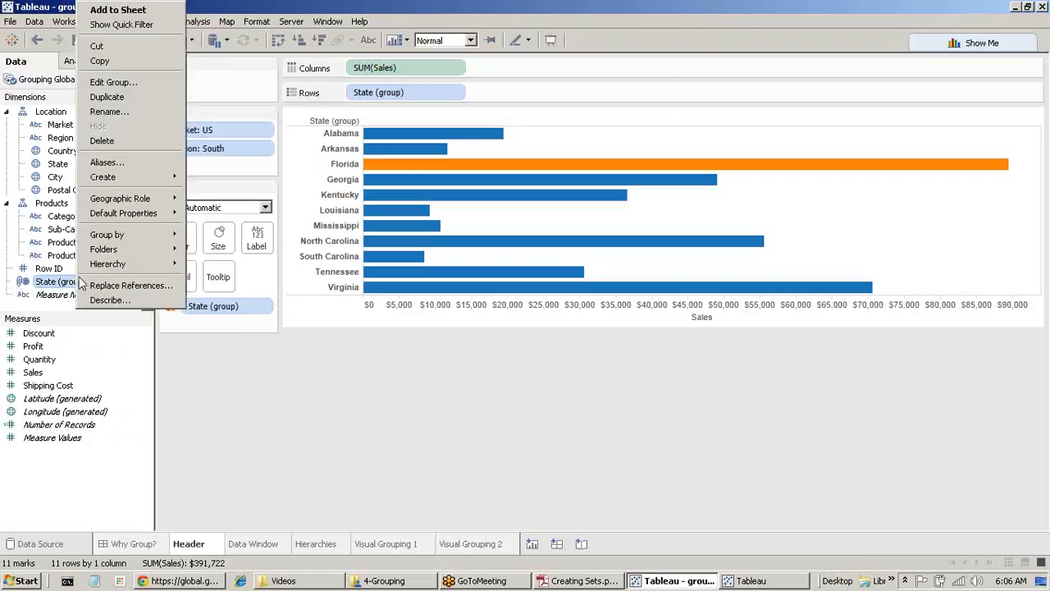
left_click(109, 112)
left_click(445, 279)
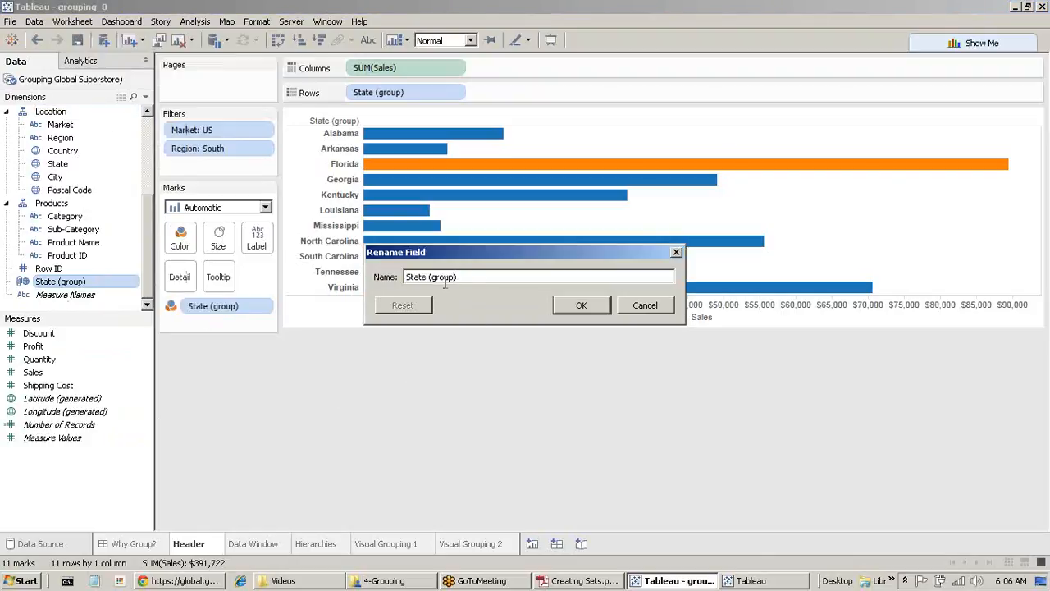
left_click_drag(429, 276, 542, 271)
key("BackSpace")
left_click(589, 307)
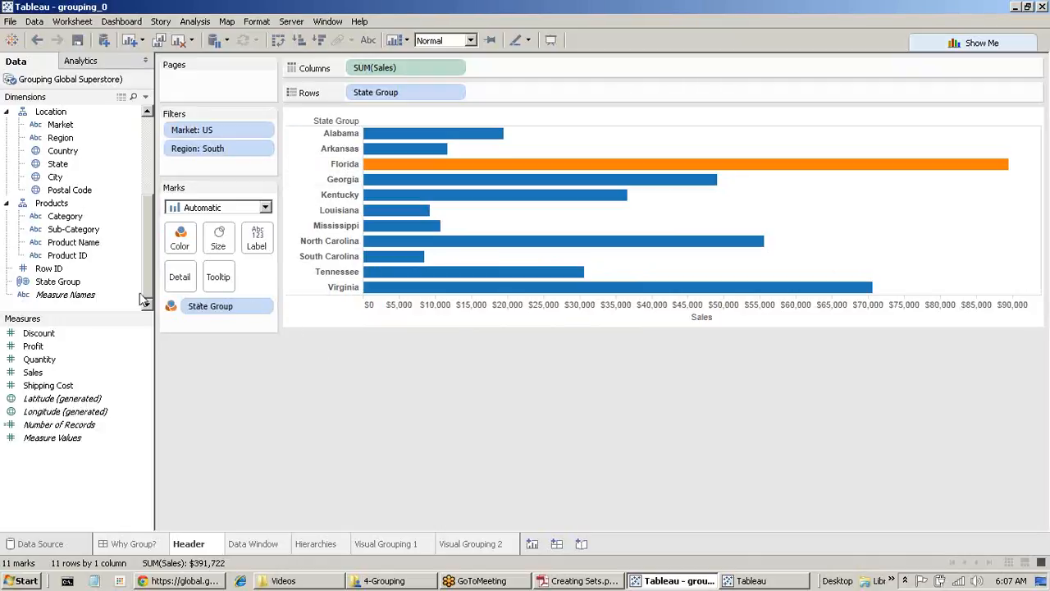
Step: Start a new group on the State dimension, and group Atlantique through Auvergne under the name group 1
right_click(70, 171)
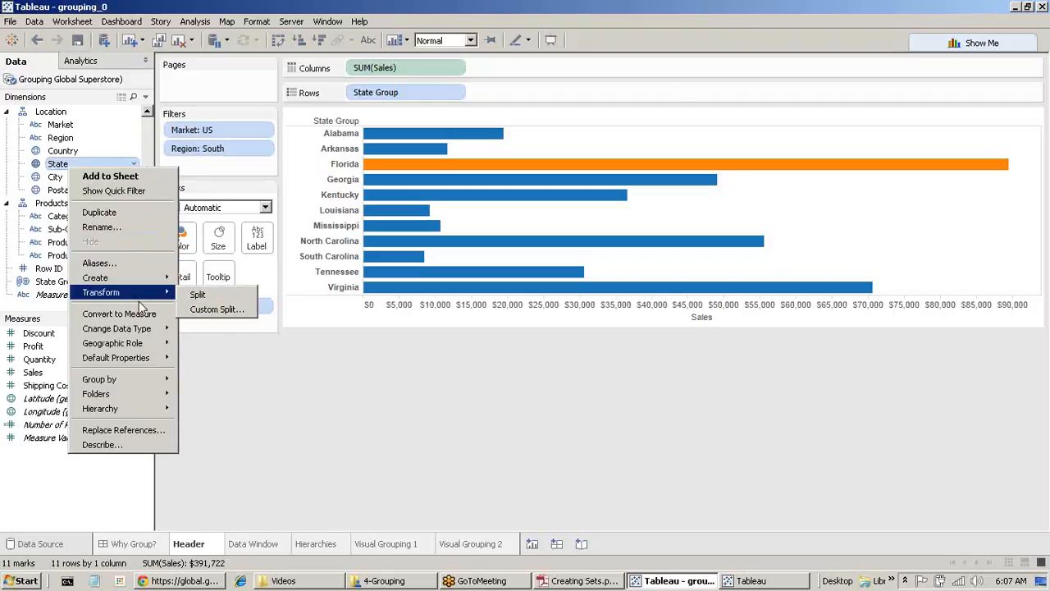
mouse_move(144, 279)
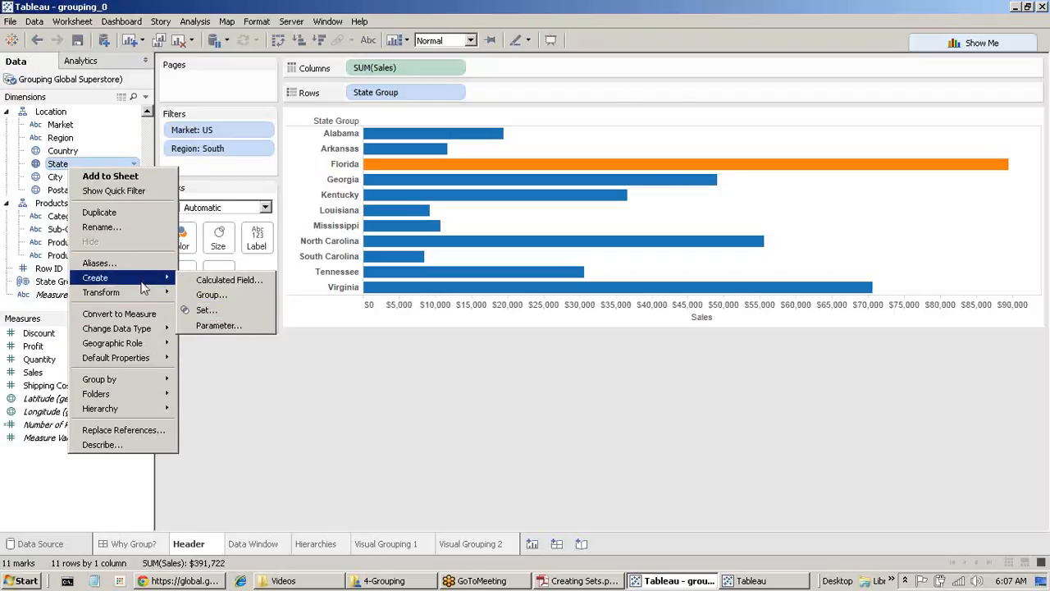
left_click(243, 296)
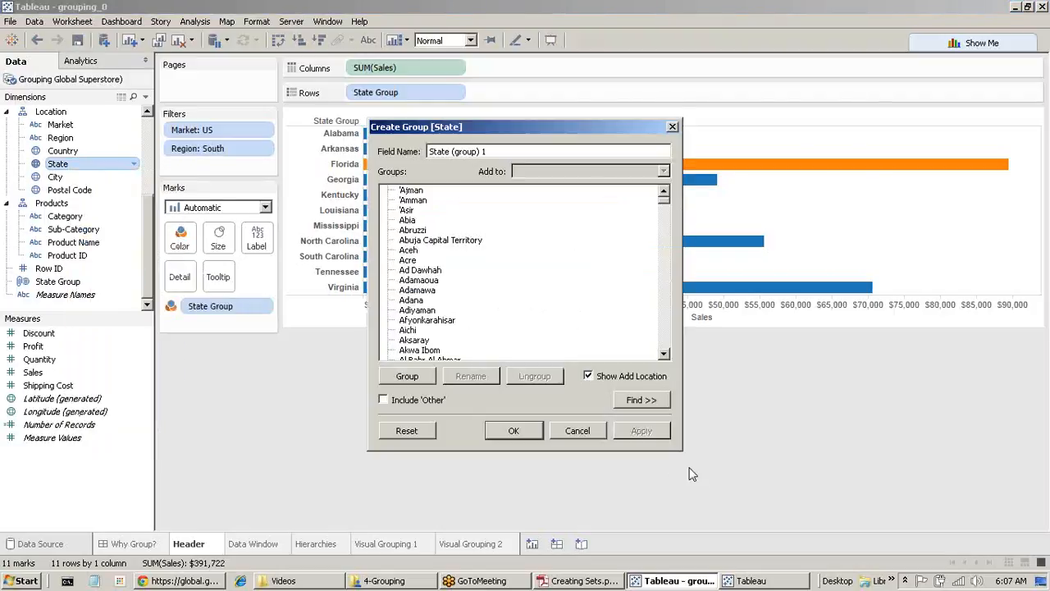
left_click(432, 260)
scroll(430, 274, "down", 5)
scroll(430, 274, "down", 20)
left_click(430, 251)
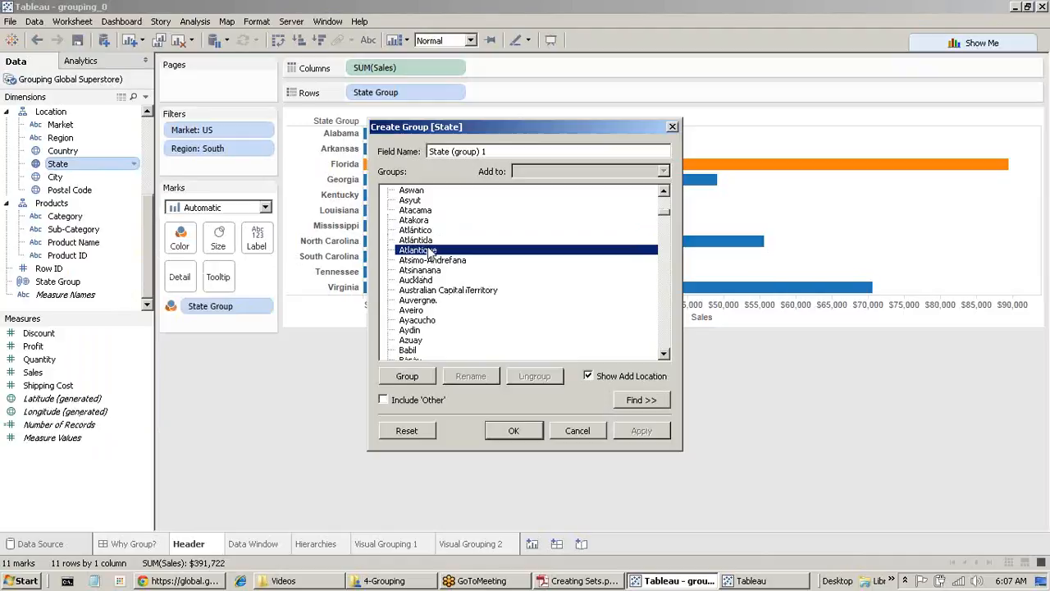
left_click(421, 302, "shift")
left_click(412, 382)
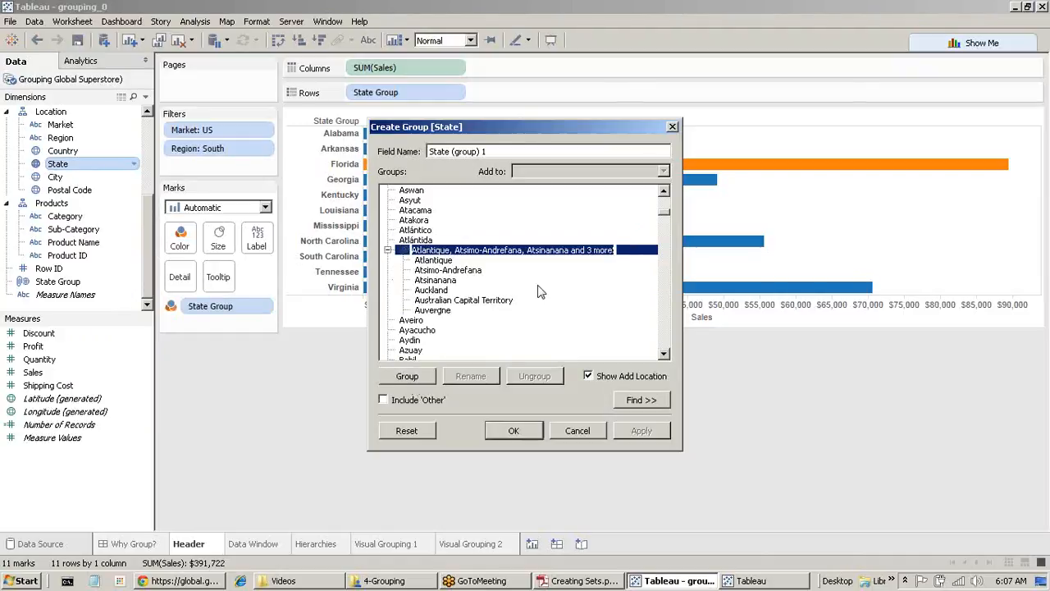
type("group 1")
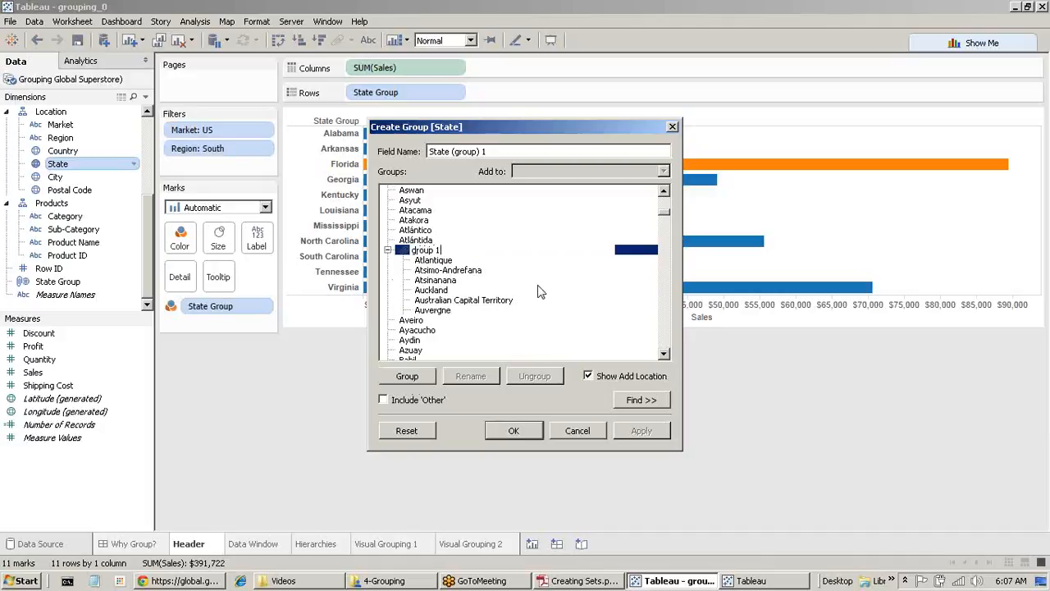
left_click(473, 281)
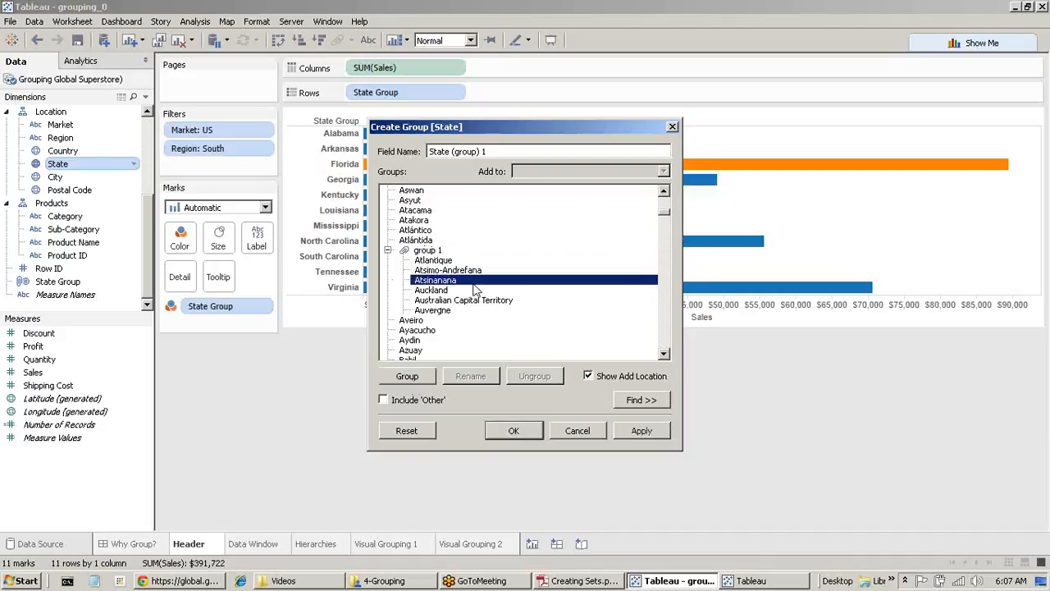
Step: Collapse group 1, and group Azuay through Baja California under the name Group2
left_click(389, 250)
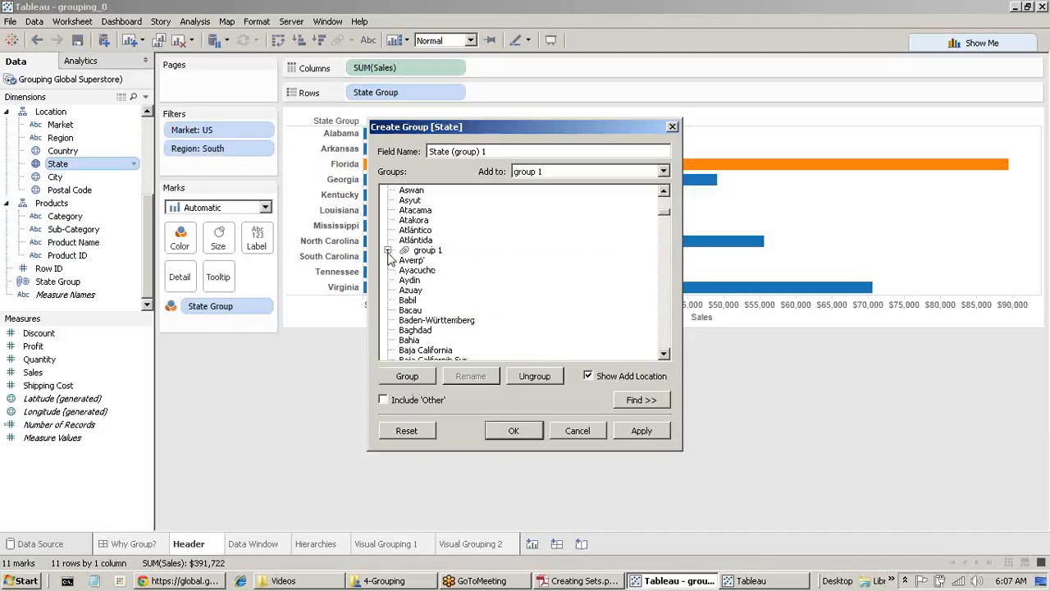
left_click(410, 290)
left_click(425, 352, "shift")
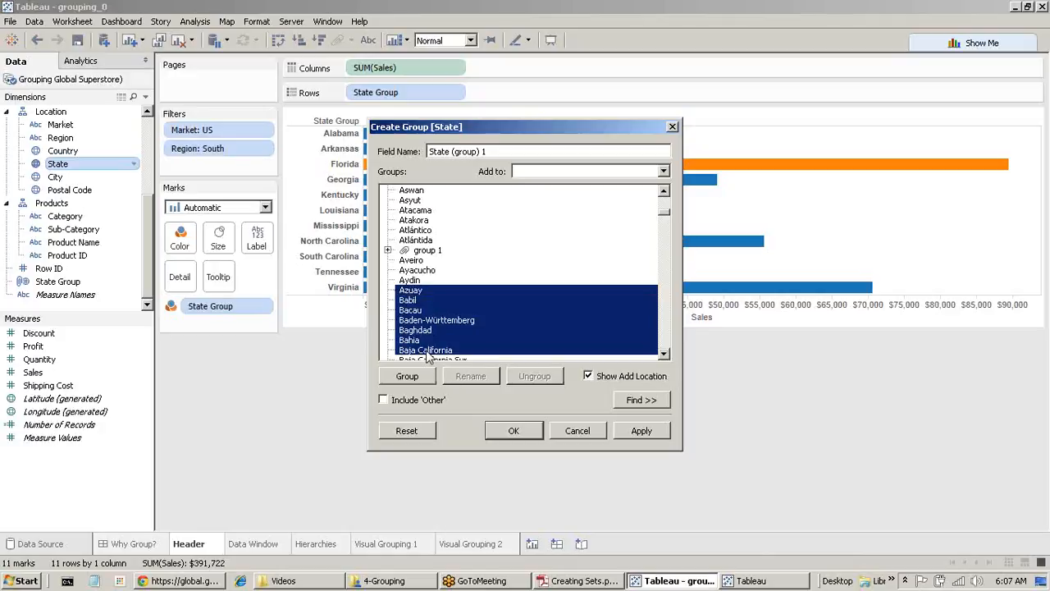
left_click(407, 376)
type("Group2")
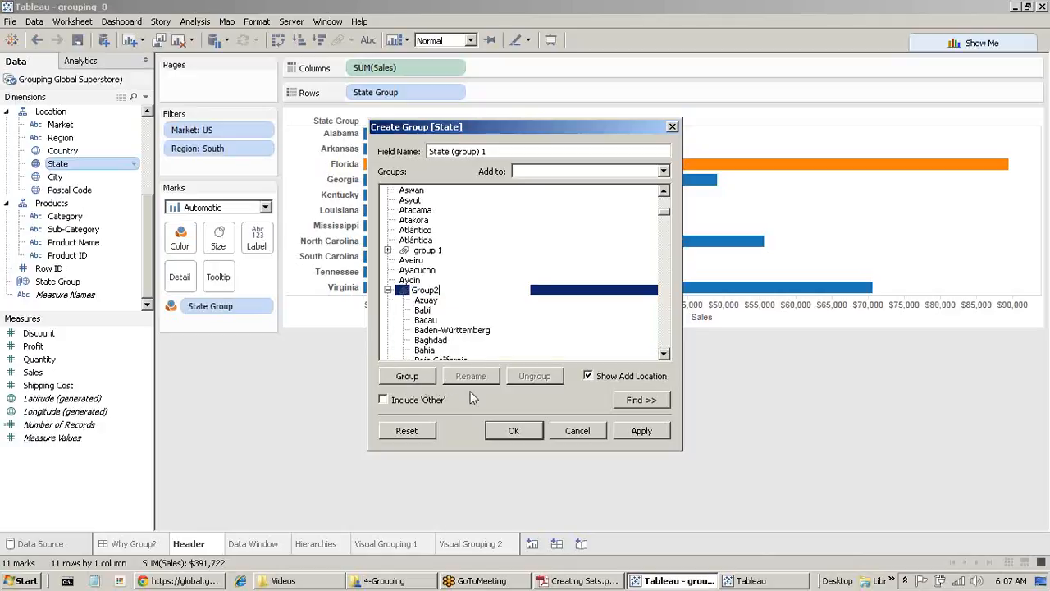
left_click(388, 290)
left_click(389, 290)
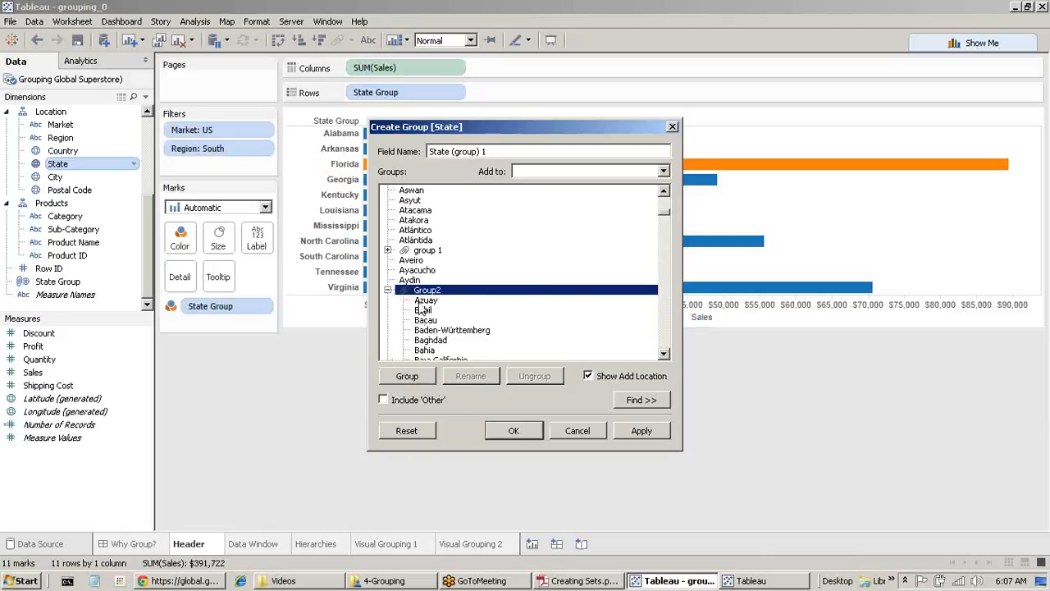
Step: Take Bacau out of Group2, and add Asyut to Group2
left_click(426, 320)
left_click_drag(443, 279, 431, 260)
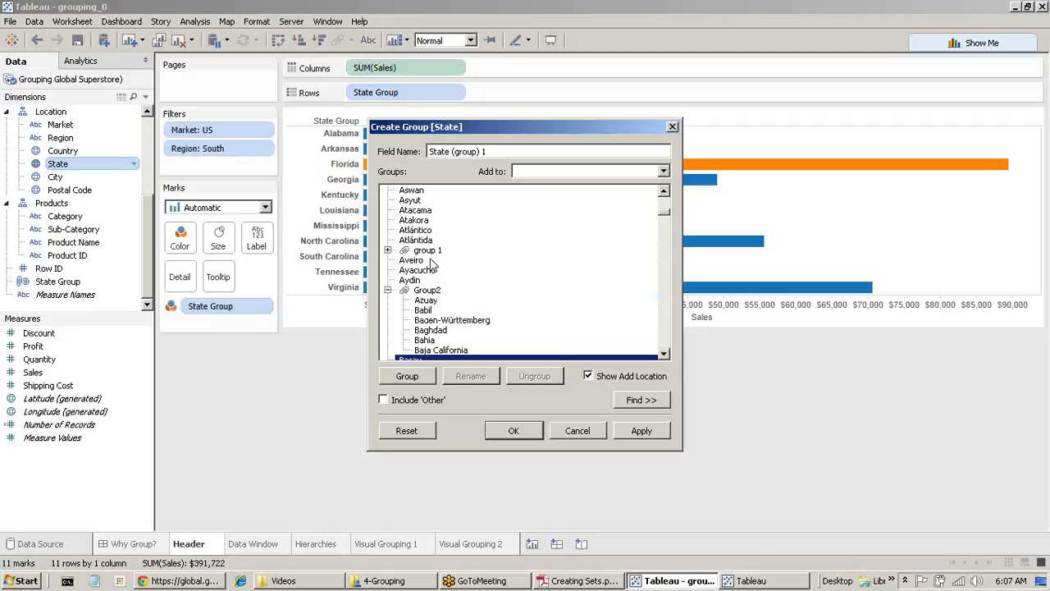
left_click_drag(420, 203, 427, 268)
left_click_drag(406, 200, 420, 260)
right_click(427, 201)
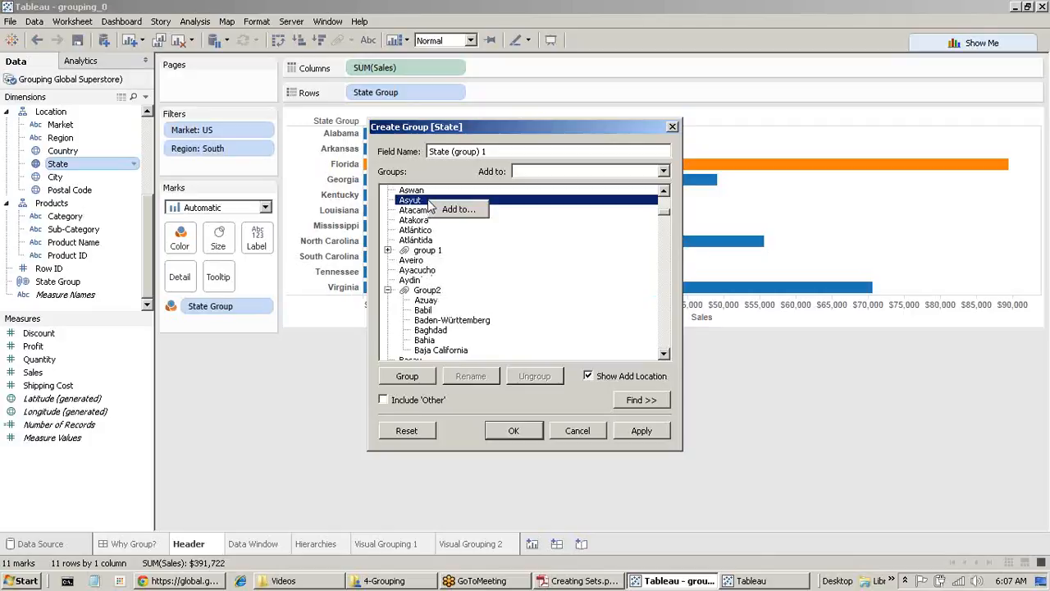
left_click(442, 207)
left_click(432, 253)
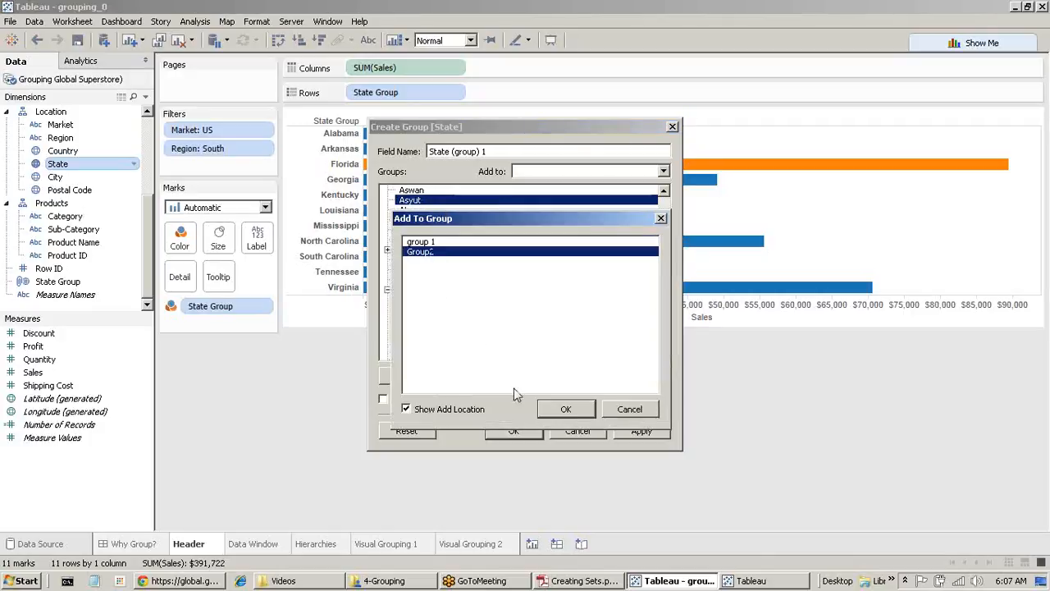
left_click(558, 408)
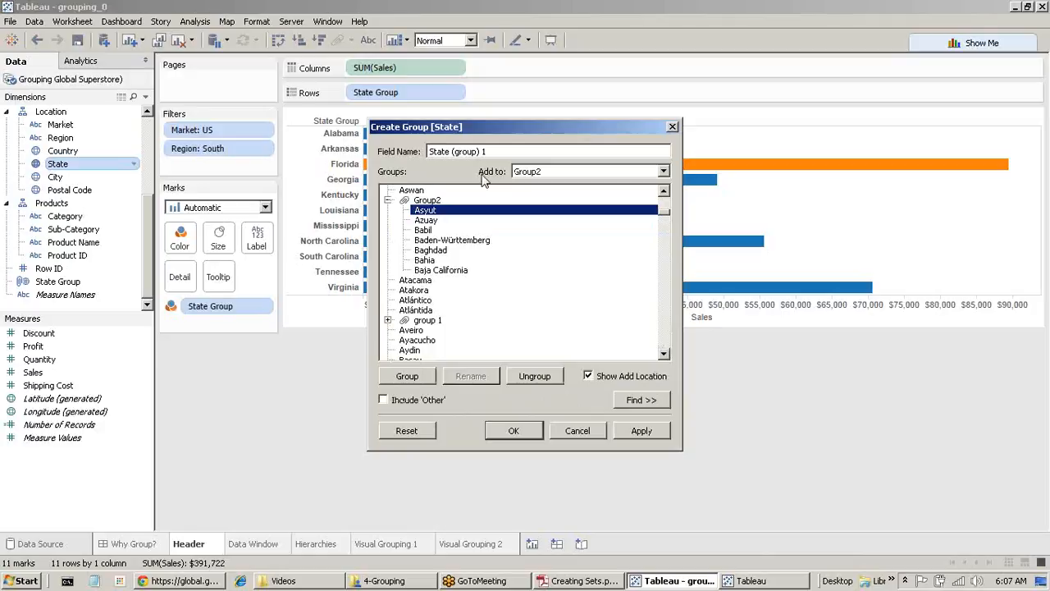
Step: Include an 'Other' group for all ungrouped states, and look at its members
left_click(383, 401)
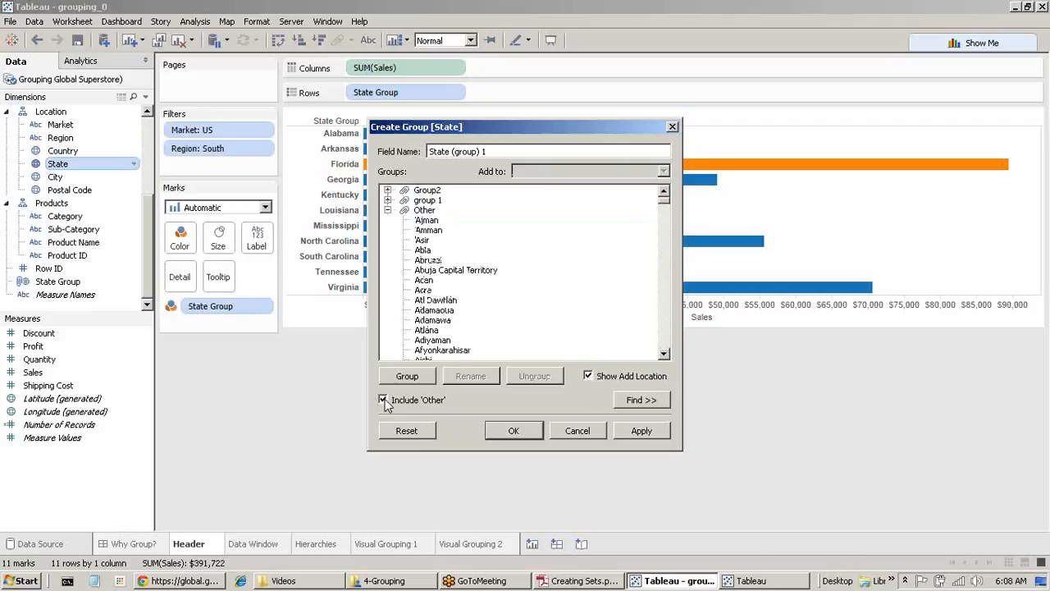
left_click(389, 211)
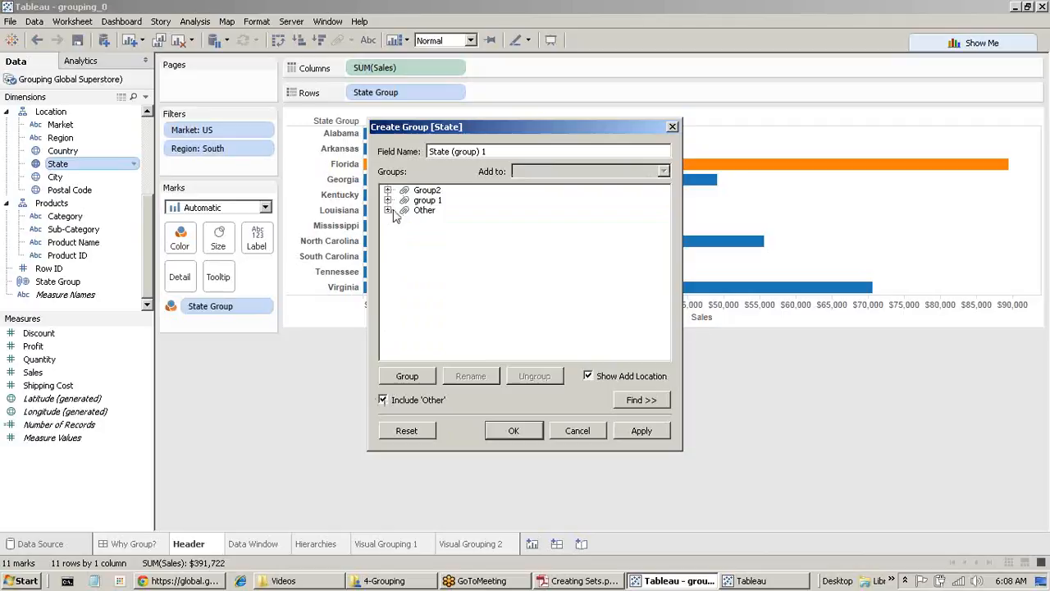
left_click(389, 211)
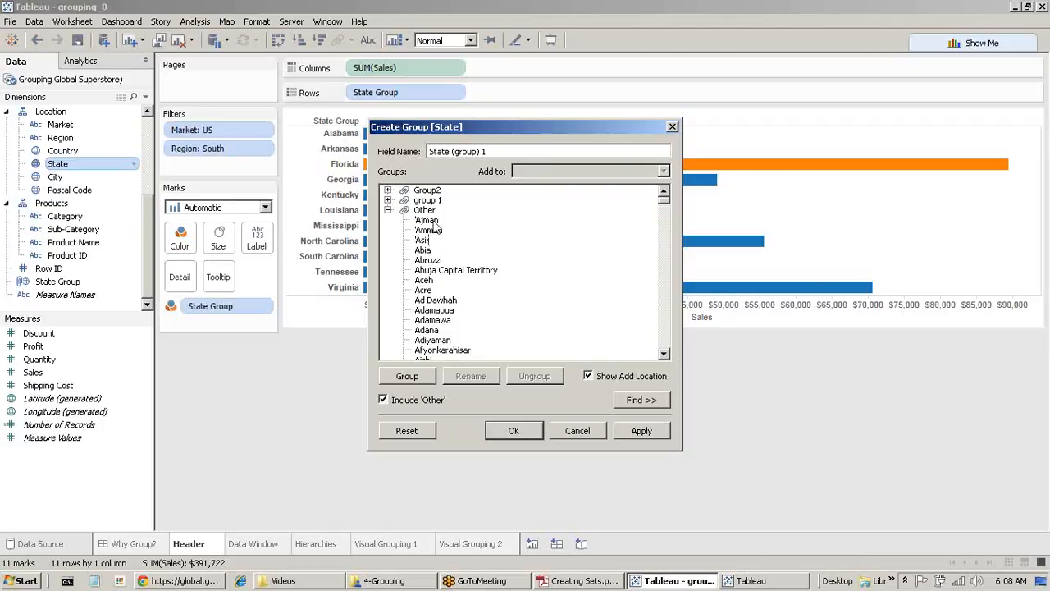
left_click(432, 222)
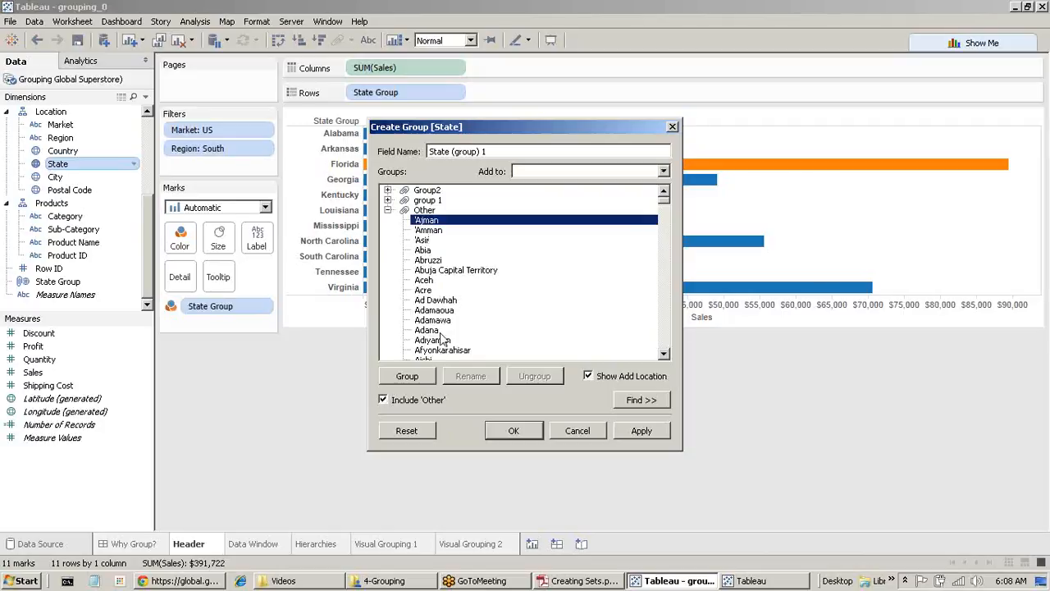
Step: Look through the states listed under the groups, and cancel creating the new State group field
left_click(388, 191)
left_click(388, 191)
scroll(438, 301, "down", 12)
scroll(437, 301, "down", 10)
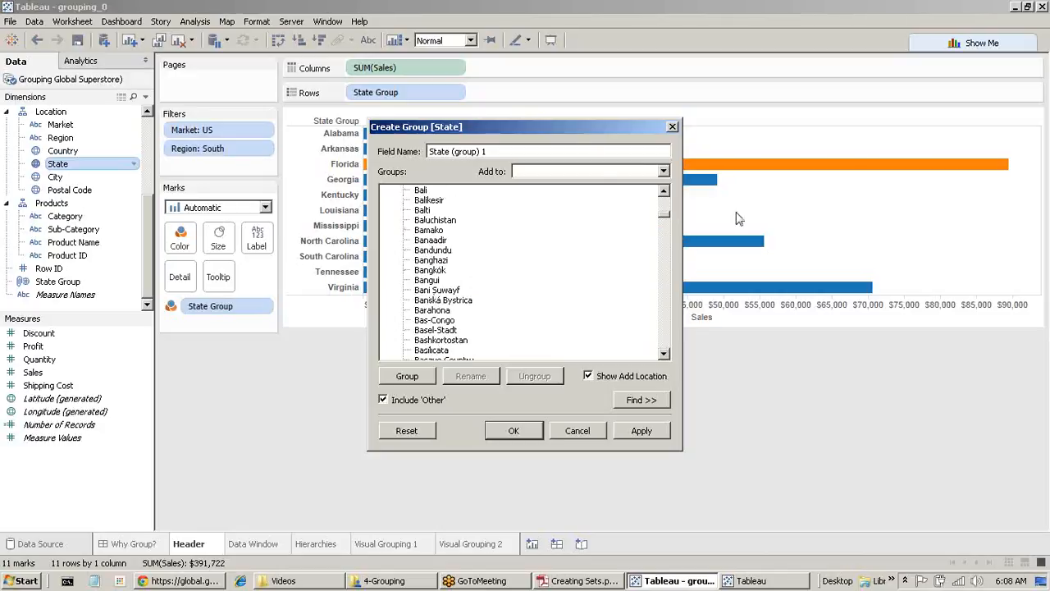
left_click_drag(665, 213, 652, 129)
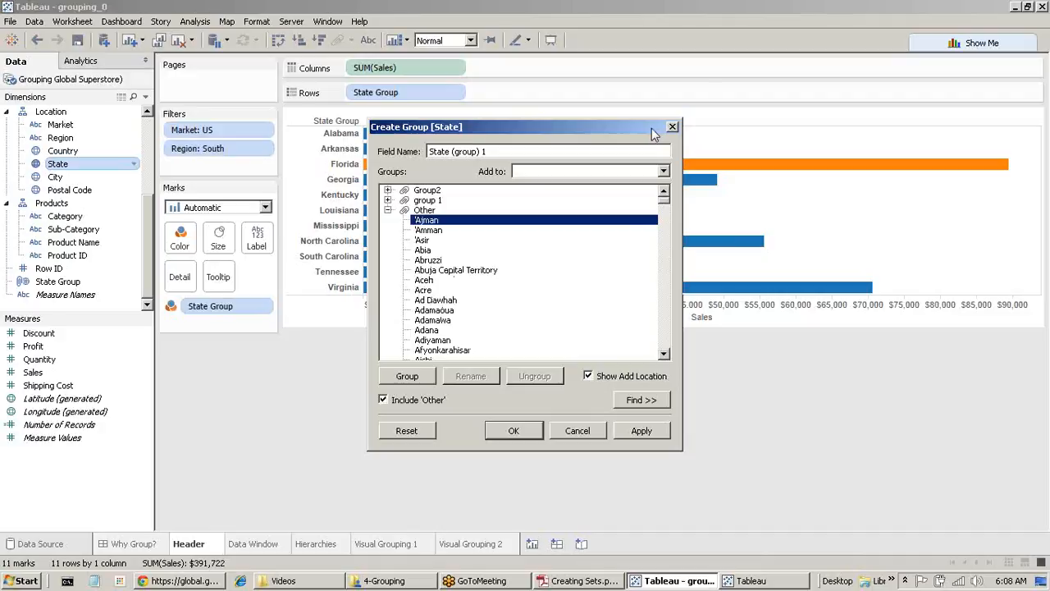
left_click(588, 434)
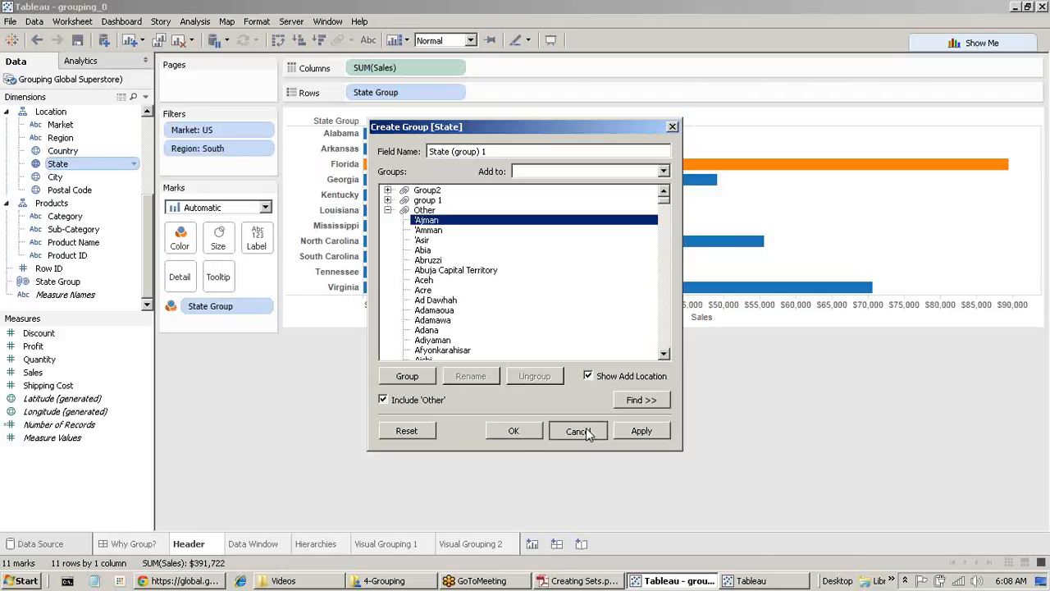
left_click(587, 434)
Step: Open the State Group field for editing, and find the members containing florida
right_click(81, 286)
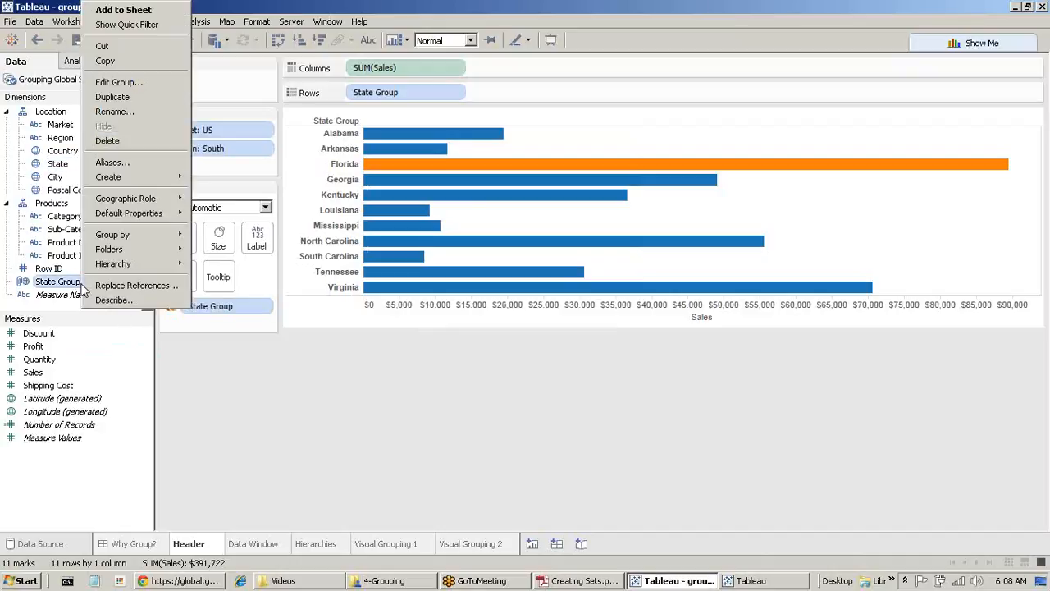
left_click(119, 82)
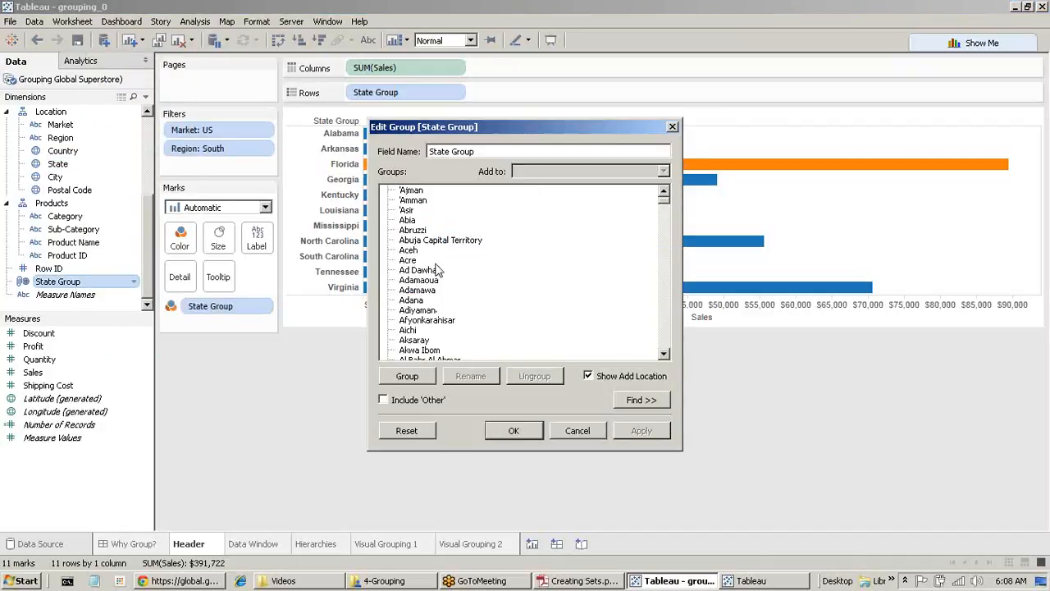
left_click(430, 261)
scroll(430, 267, "down", 5)
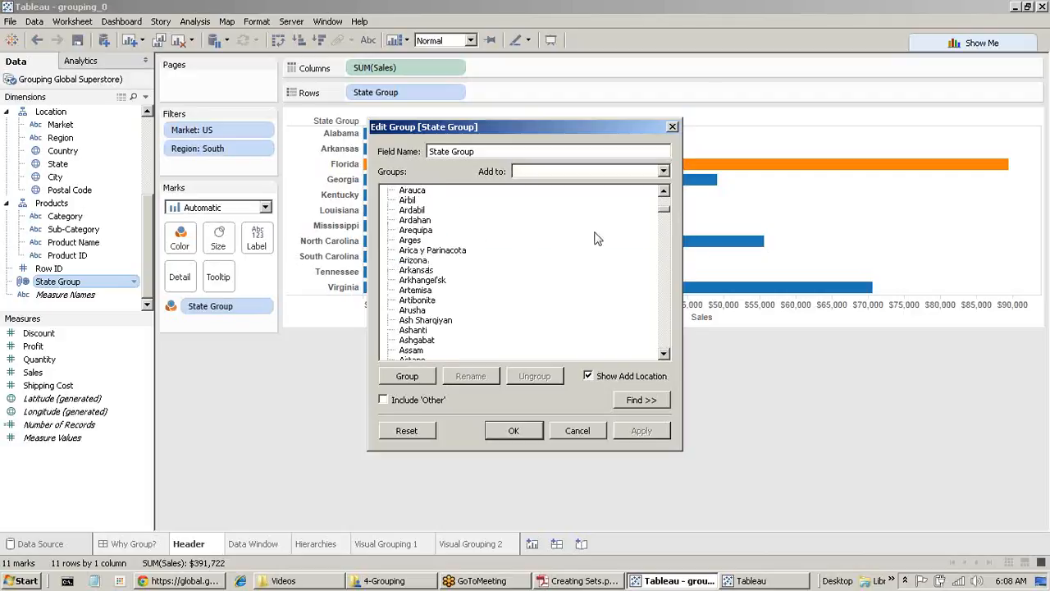
scroll(669, 212, "down", 3)
left_click_drag(669, 211, 689, 263)
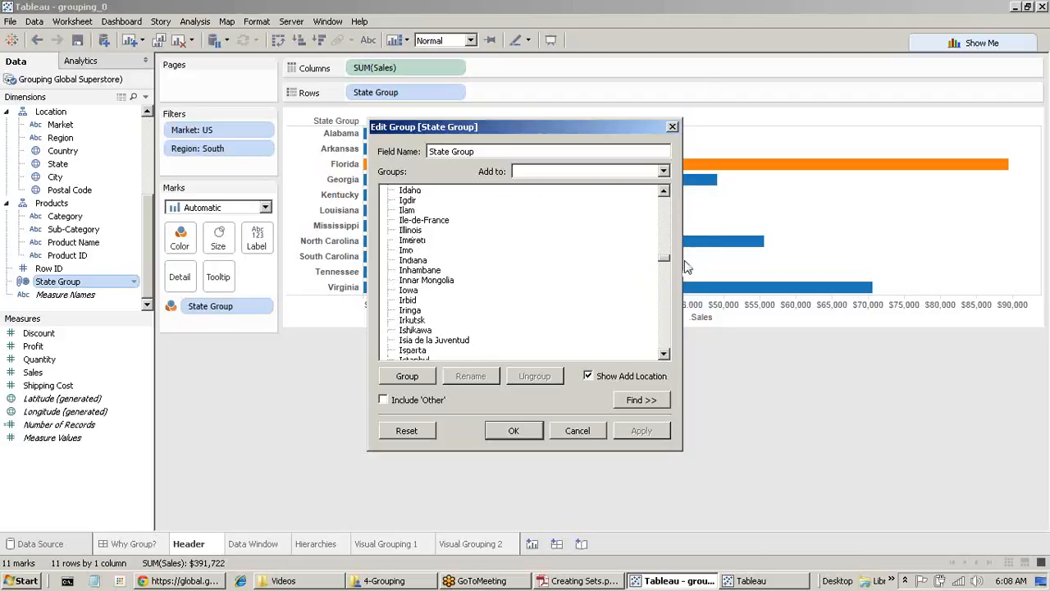
left_click(664, 400)
left_click(427, 439)
type("flo")
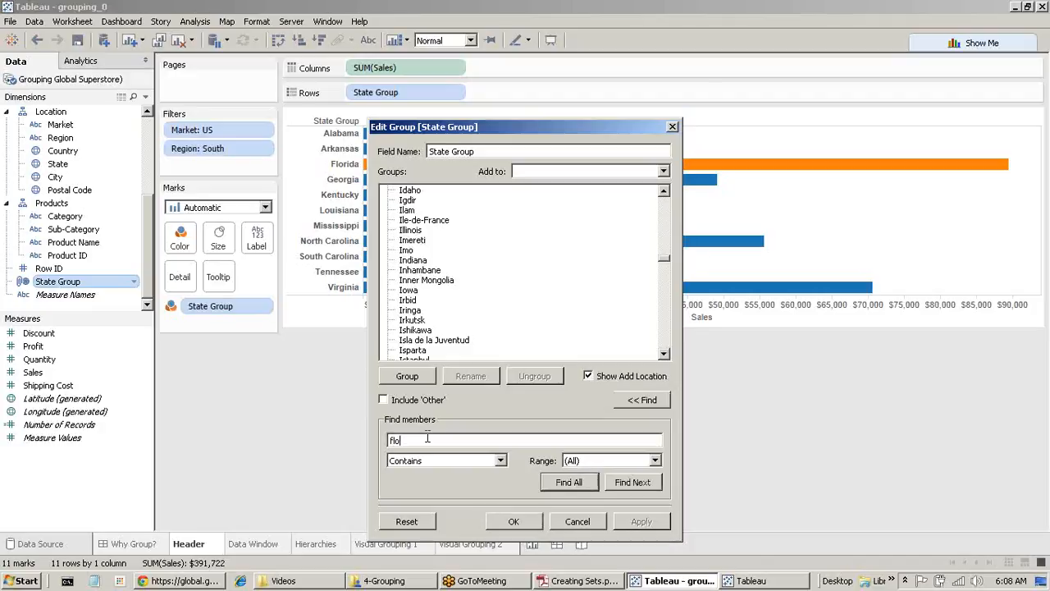
type("rida")
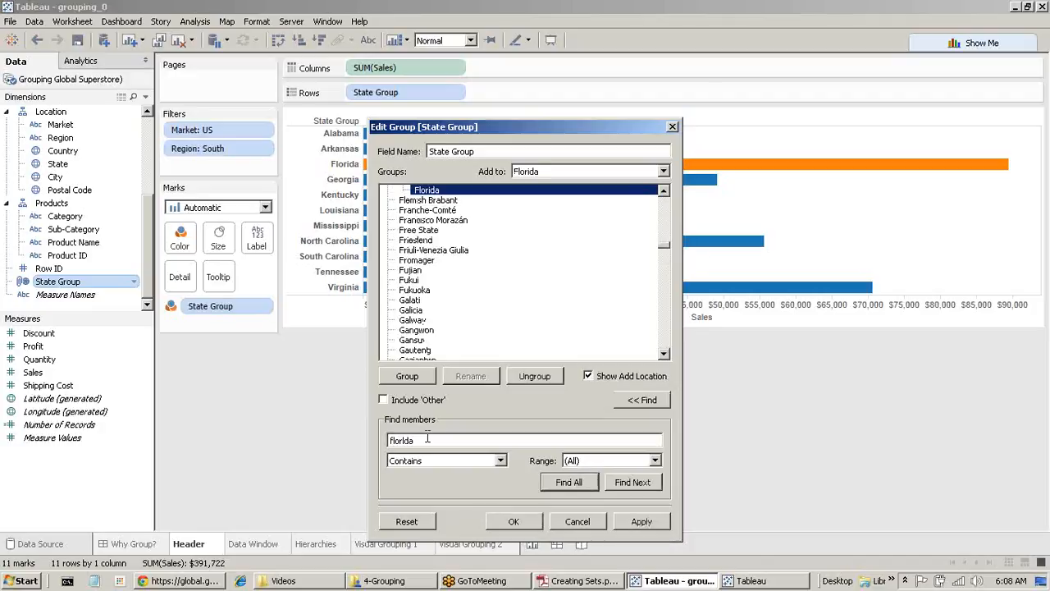
Step: Examine the members of the Florida group, and collapse it
left_click(664, 191)
left_click(664, 190)
left_click(664, 191)
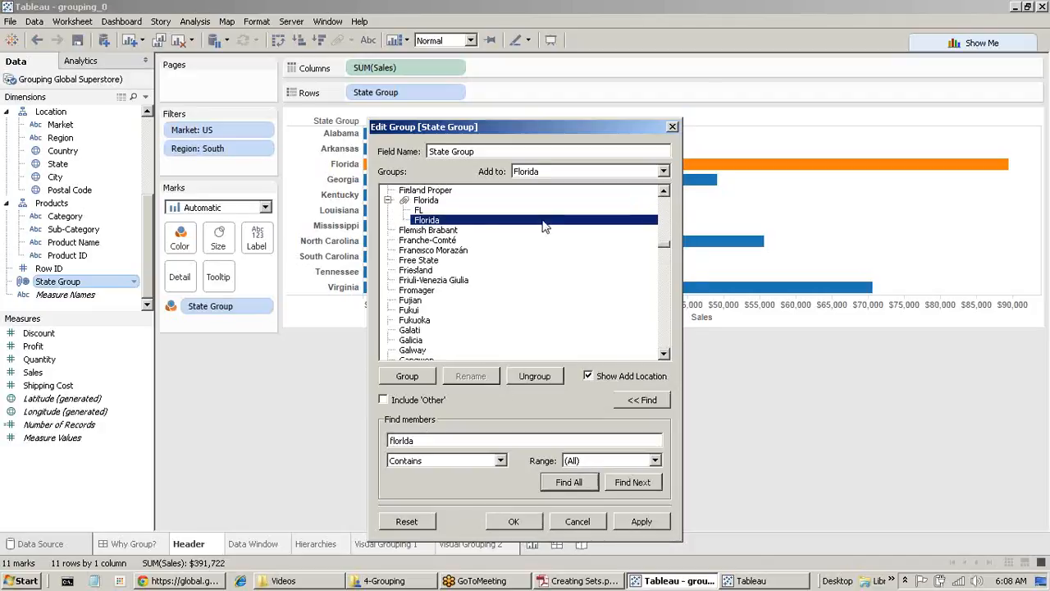
left_click(430, 200)
left_click(387, 200)
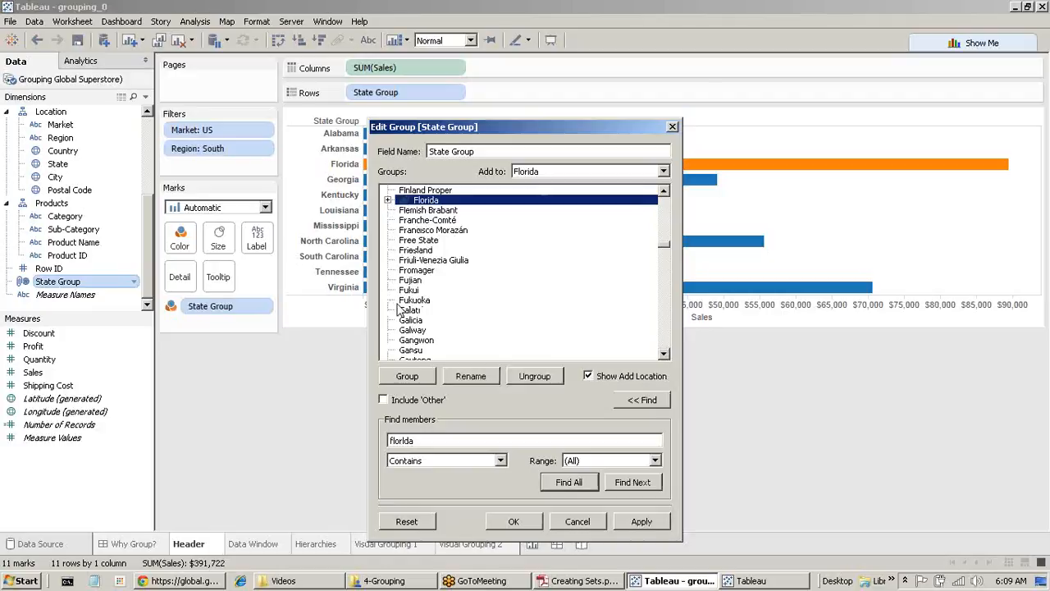
Step: Look through the ungrouped states listed below the Florida group, and close the State Group editor without applying changes
scroll(402, 309, "down", 10)
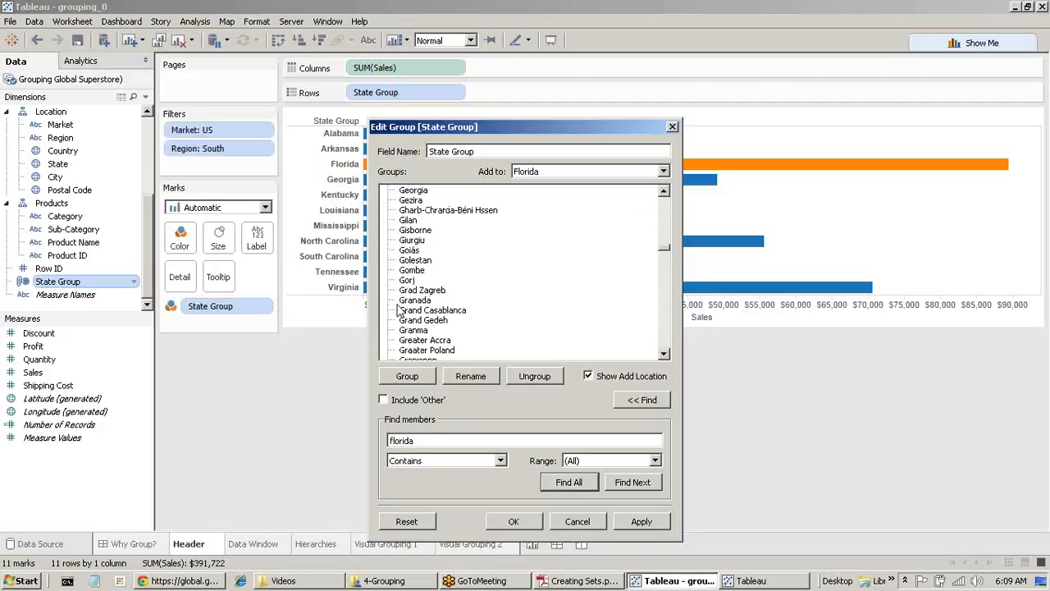
left_click(433, 282)
left_click(414, 301)
scroll(425, 302, "down", 12)
scroll(424, 302, "down", 1)
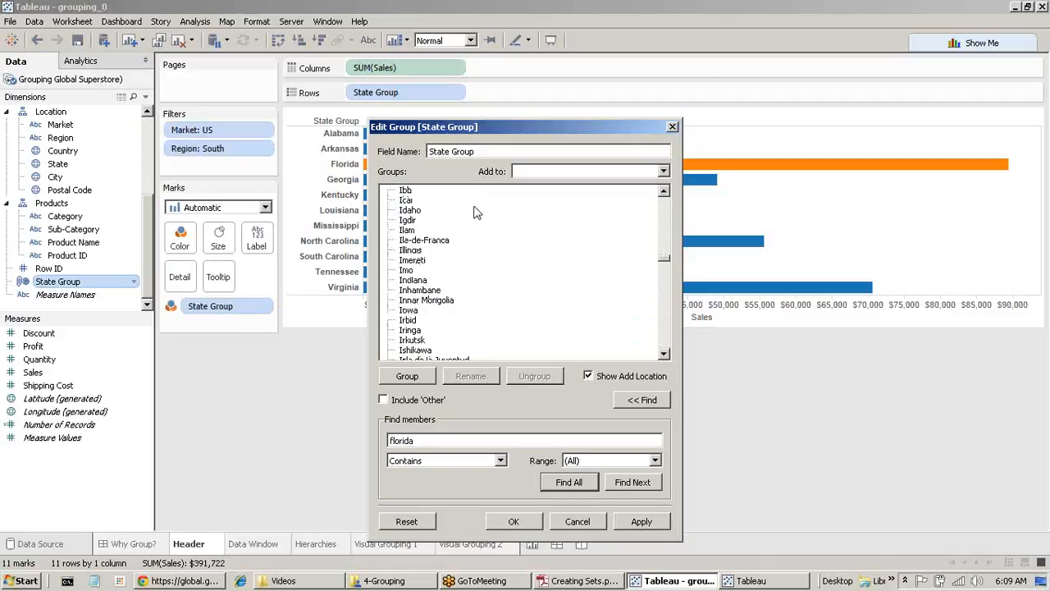
left_click(586, 519)
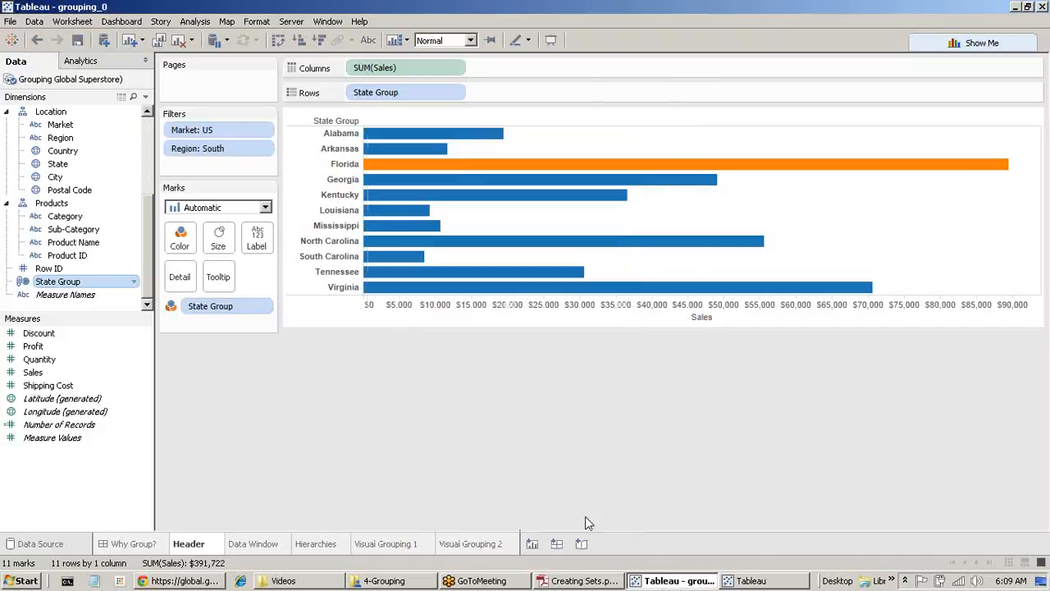
Step: On the Data Window sheet, group the eight sub-category headers from Binders down to Labels
left_click(261, 549)
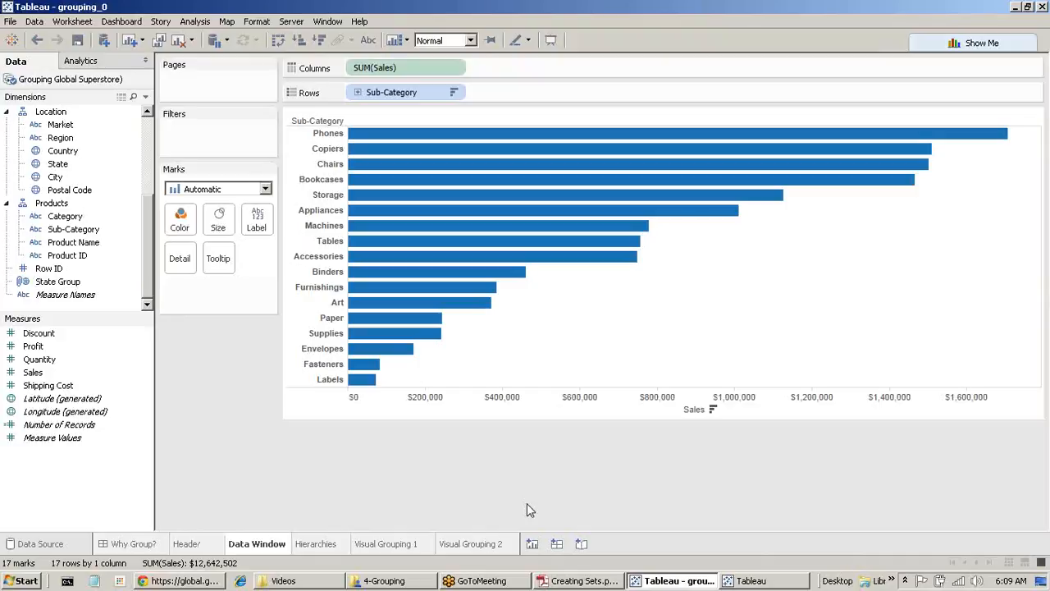
left_click(294, 273)
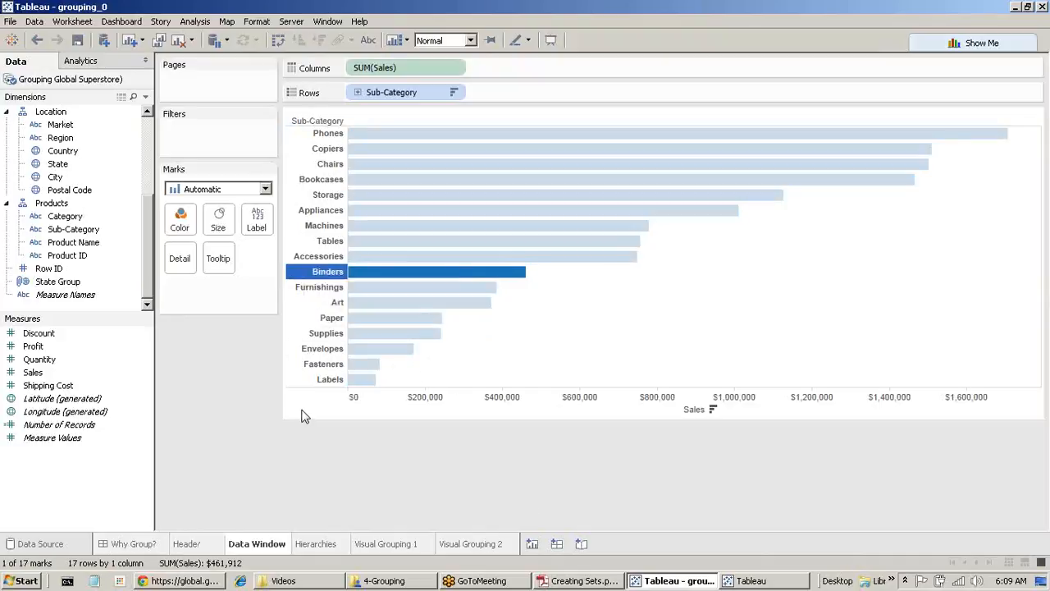
left_click(312, 385, "shift")
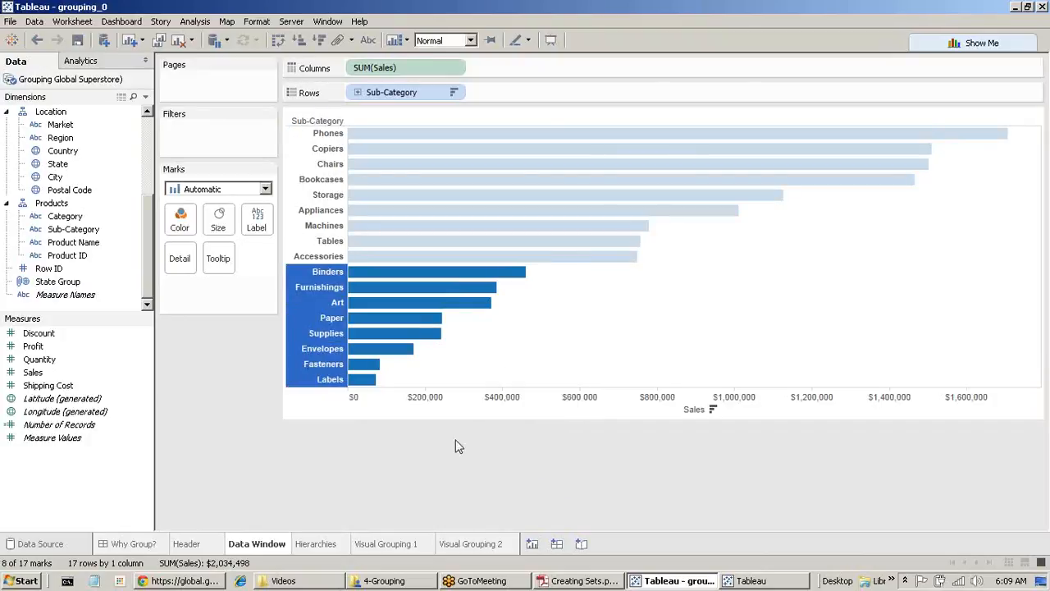
mouse_move(509, 277)
right_click(328, 322)
left_click(365, 396)
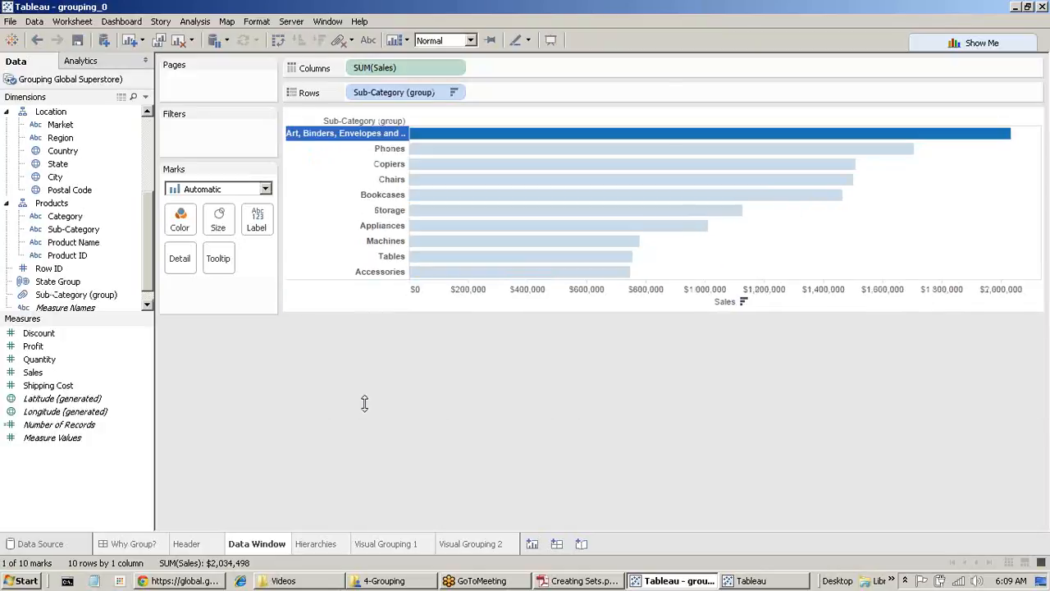
Step: Change the alias of the new sub-category group to "Small Office Suplies" and clear the selection
right_click(357, 134)
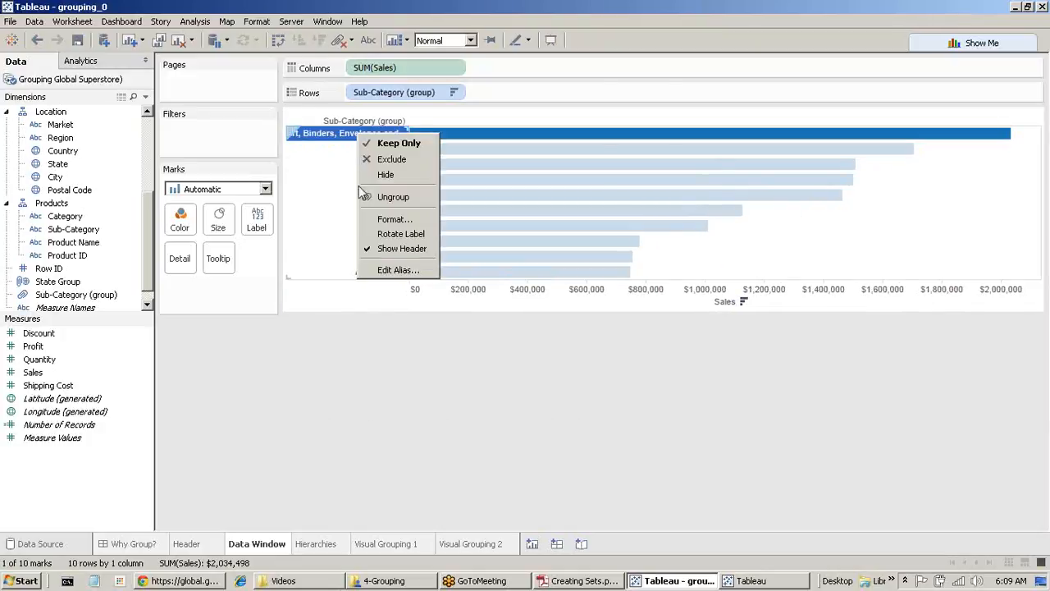
left_click(383, 271)
type("S")
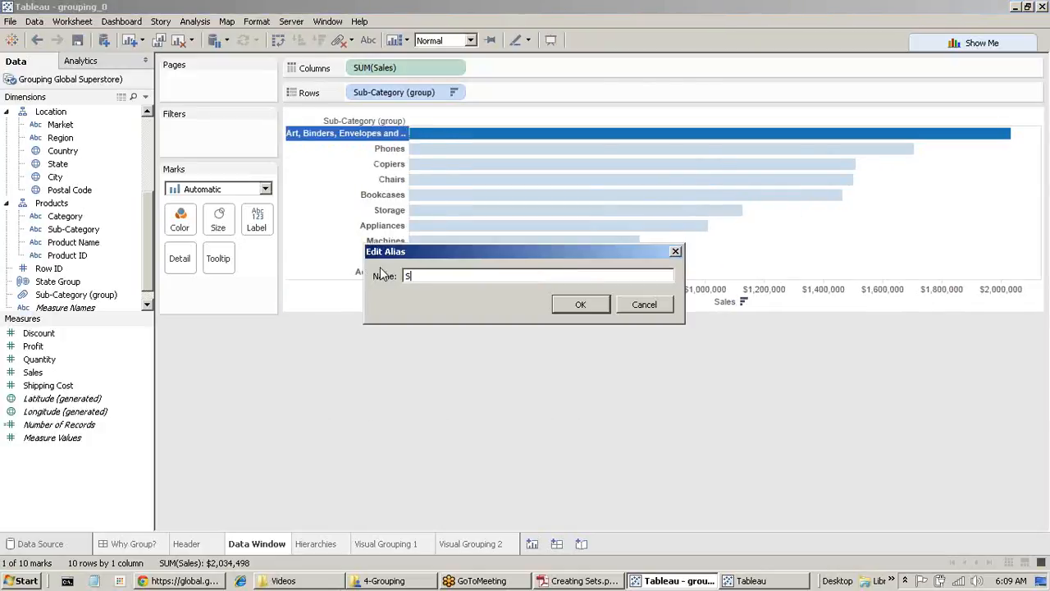
type("mall Office Suplies")
left_click(585, 305)
left_click(506, 413)
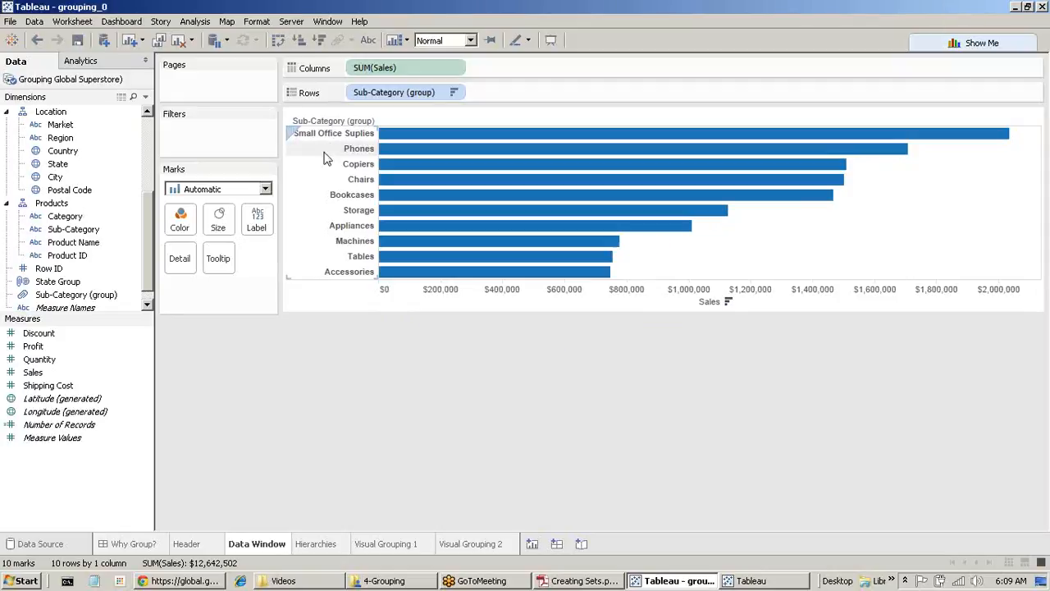
Step: Select the Sub-Category (group) field among the dimensions
mouse_move(419, 191)
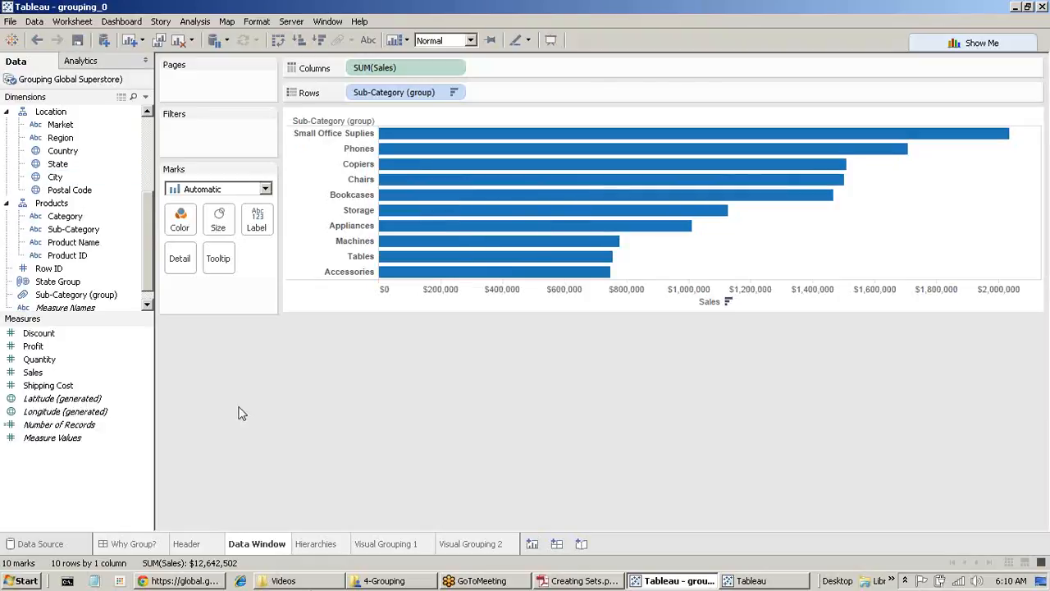
left_click(80, 297)
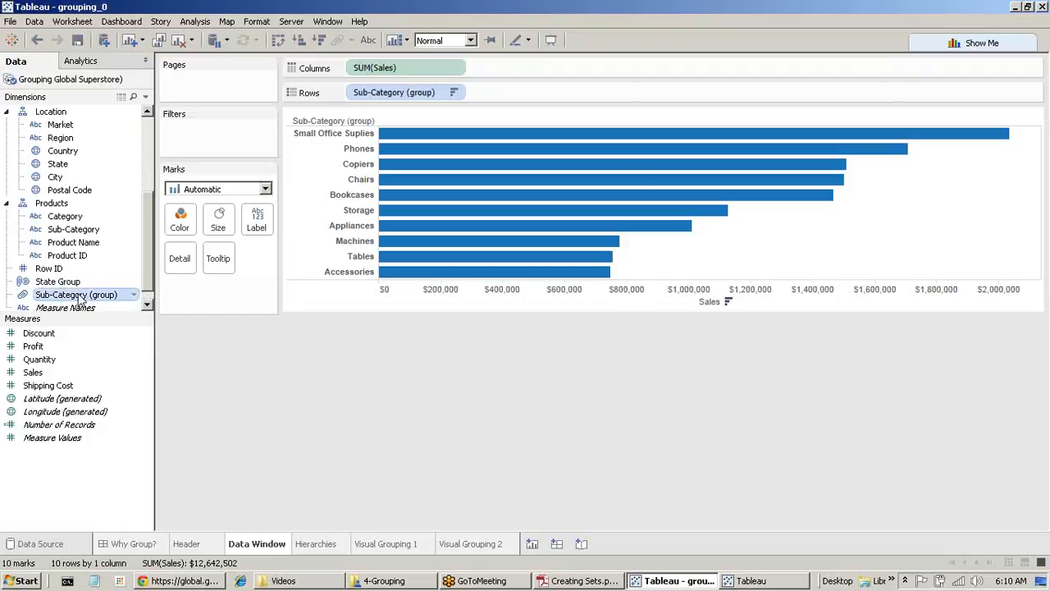
Step: Replace Sub-Category with Sub-Category (group) in the Products hierarchy, and add Category to Rows ahead of the group
mouse_move(80, 300)
left_mouse_down()
mouse_move(79, 226)
mouse_move(92, 310)
mouse_move(72, 294)
left_mouse_up()
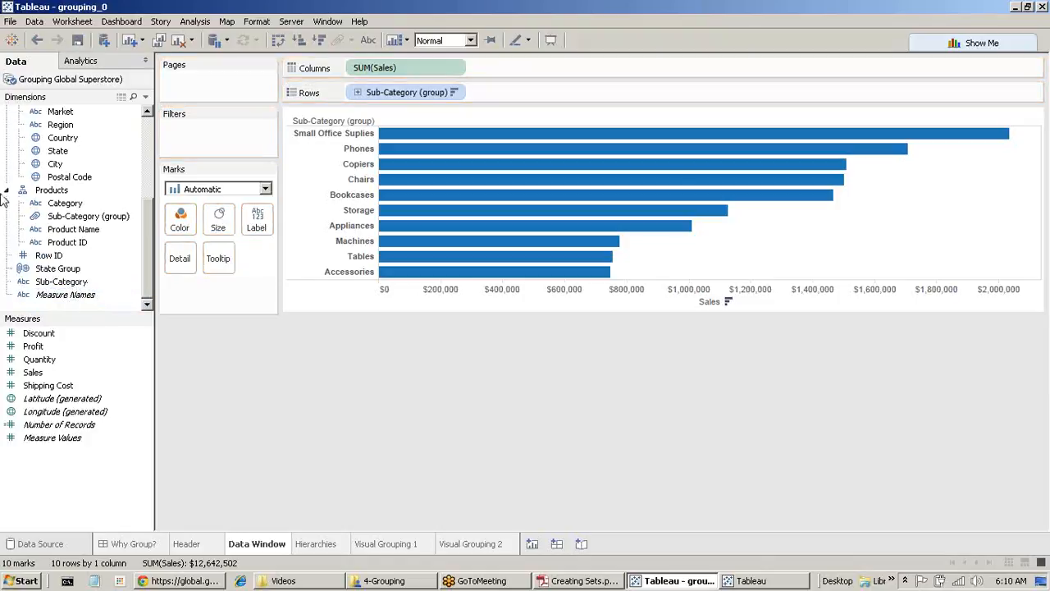
double_click(78, 205)
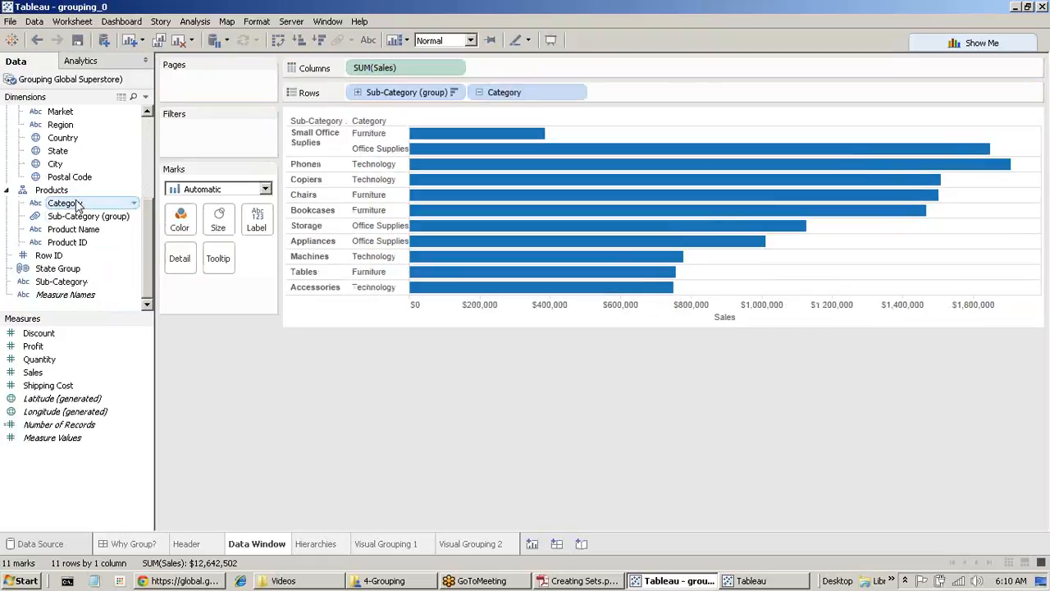
left_click_drag(525, 96, 361, 92)
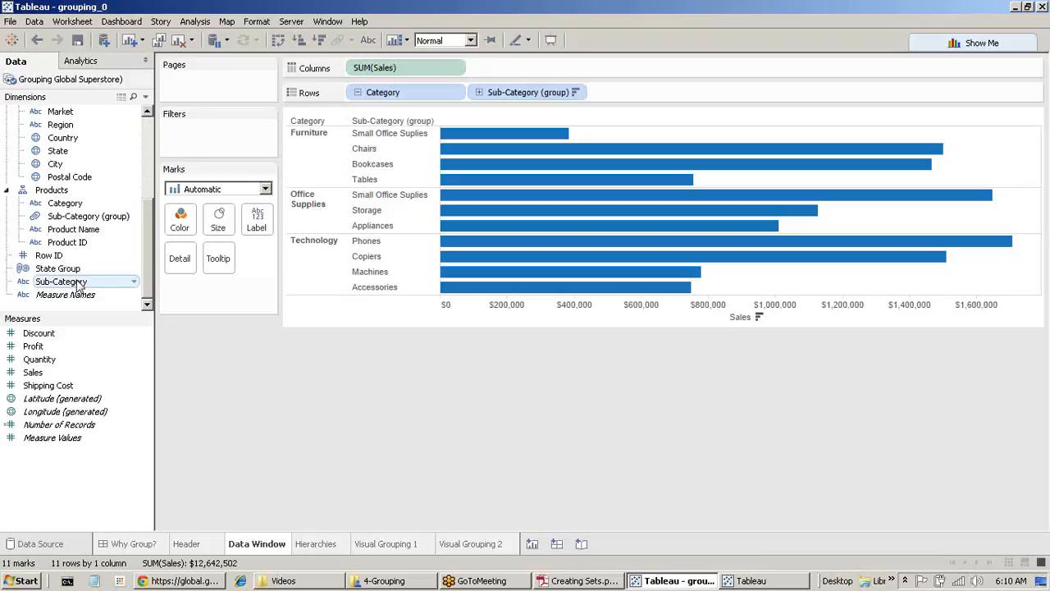
Step: Add the original Sub-Category field to Rows after Sub-Category (group), and select the Small Office Suplies group within Office Supplies
left_click(96, 218)
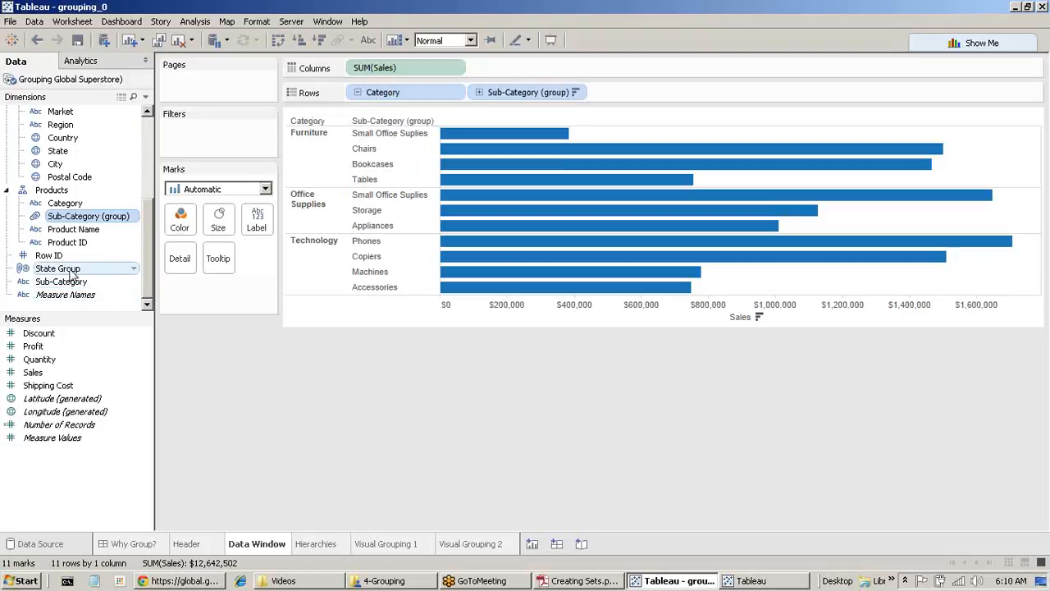
left_click_drag(70, 284, 639, 100)
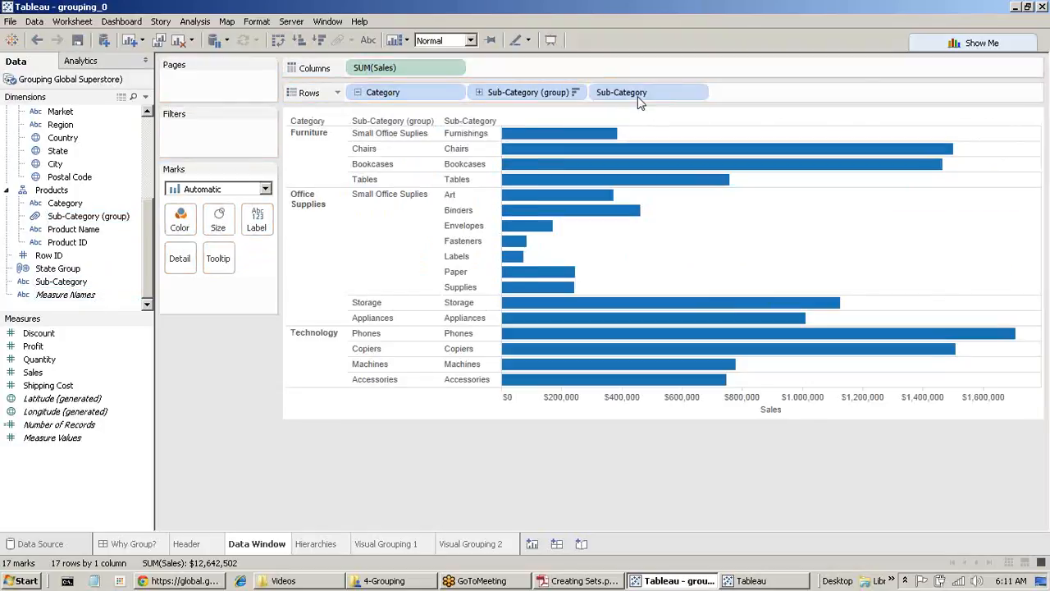
left_click(390, 227)
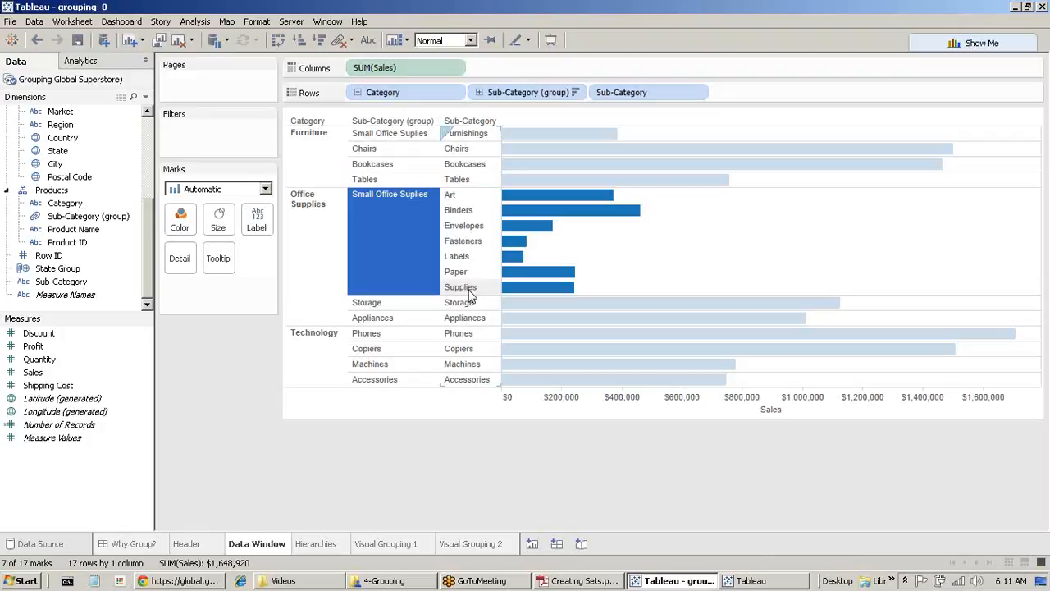
Step: Open the Visual Grouping 1 sheet and try area selections of the scatter marks with the highest average shipping cost
left_click(387, 548)
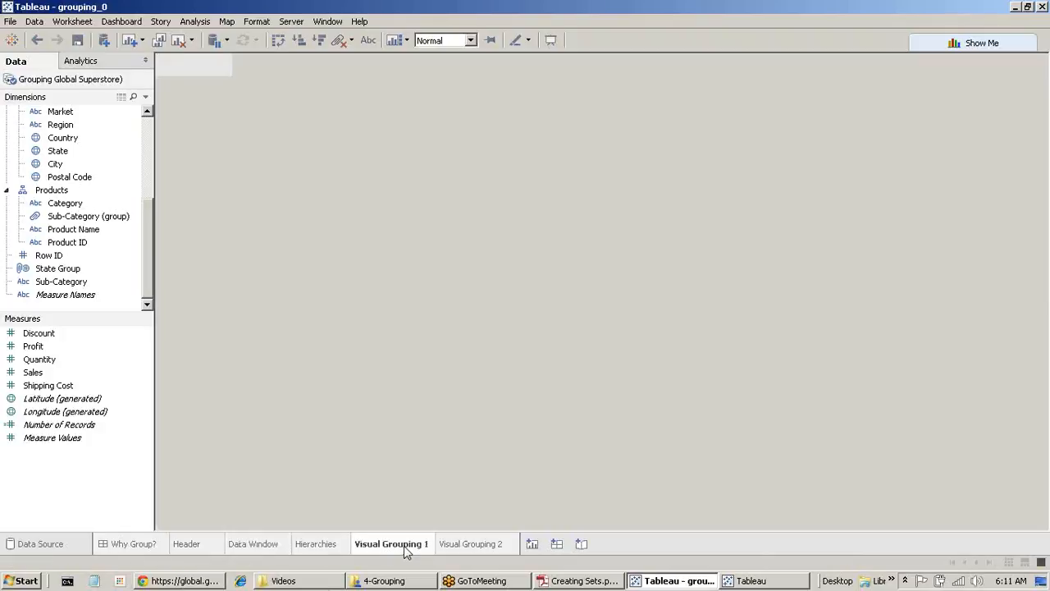
left_click_drag(343, 117, 657, 231)
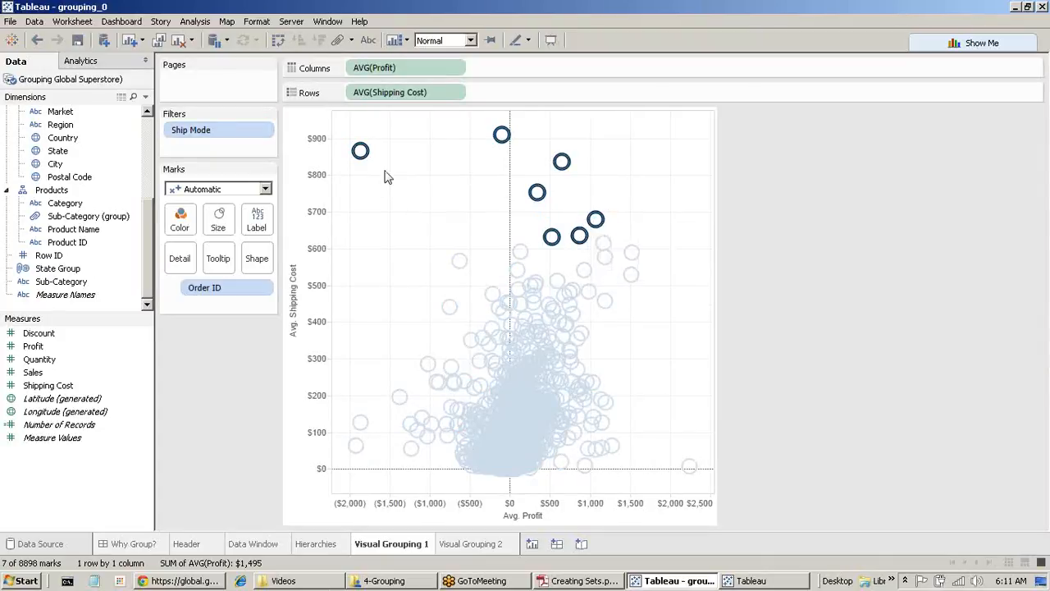
left_click(381, 125)
left_click_drag(354, 129, 604, 226)
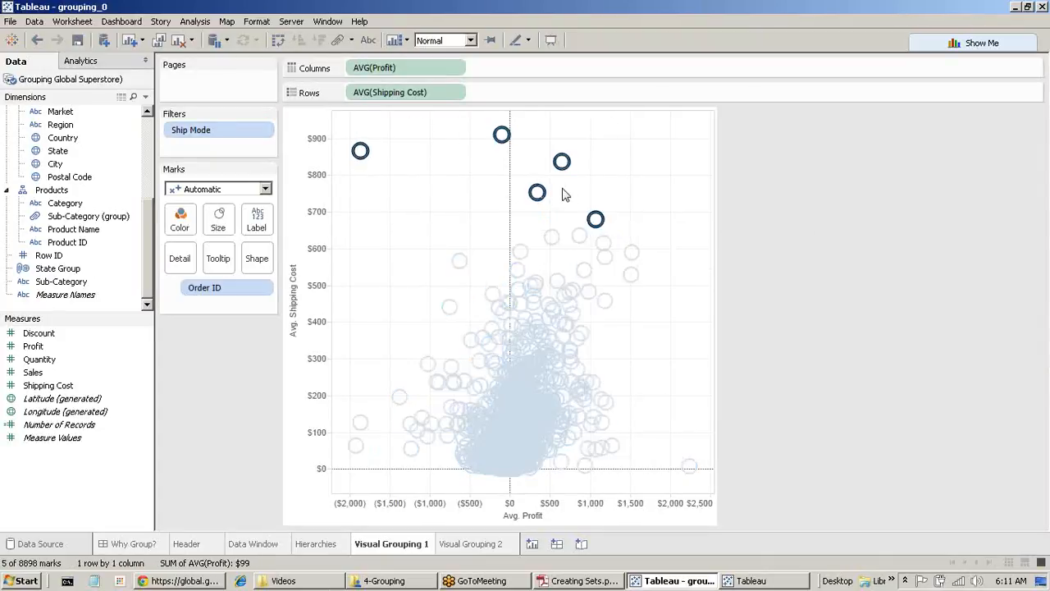
left_click(662, 237)
left_click_drag(662, 237, 348, 123)
left_click(639, 230)
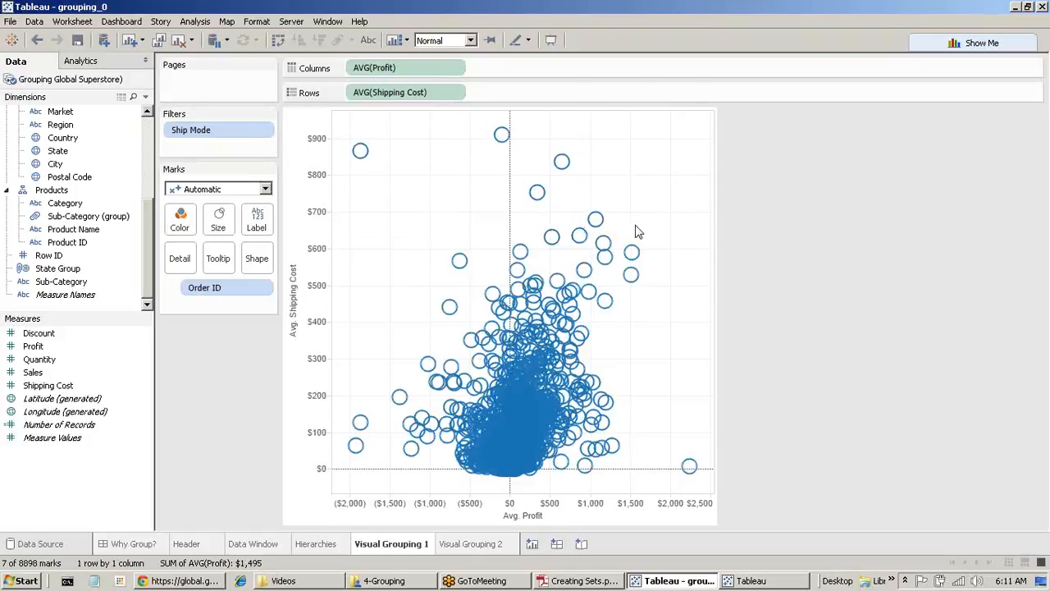
Step: Group the scatter plot marks whose average shipping cost is about $590 or more
left_click_drag(353, 123, 653, 261)
right_click(595, 218)
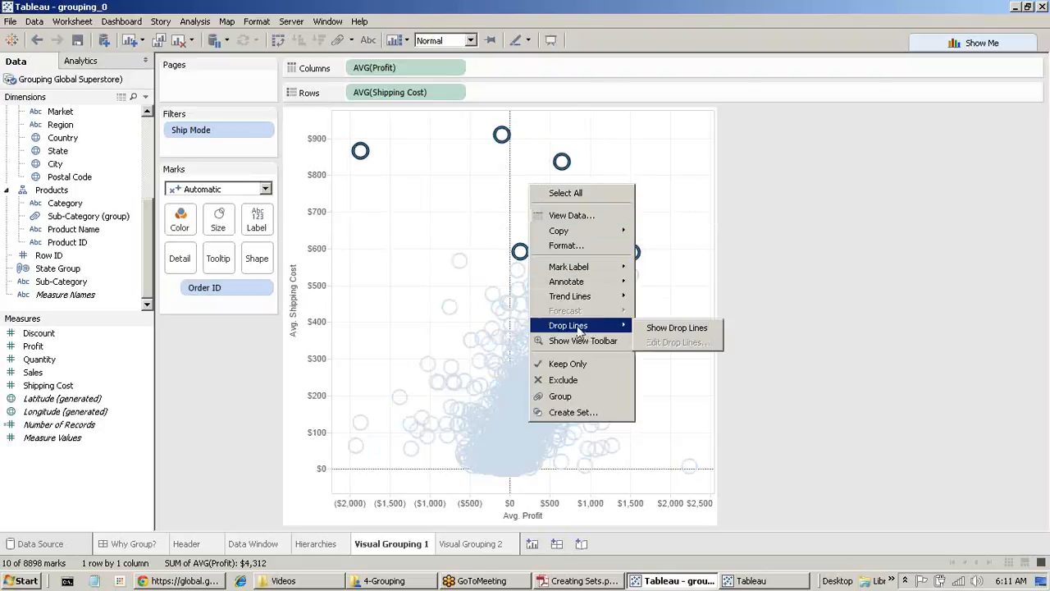
left_click(585, 396)
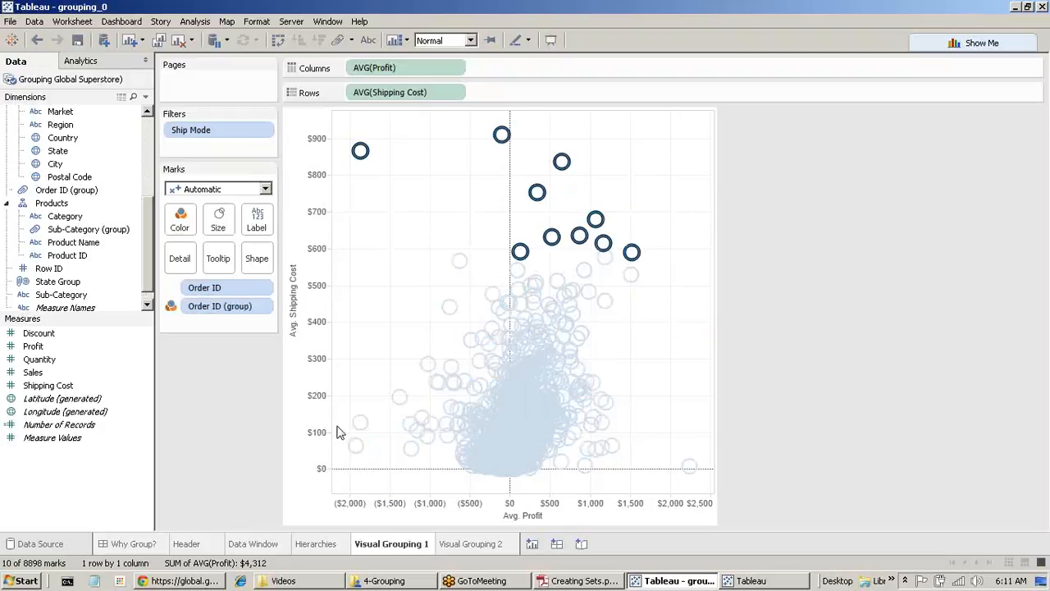
Step: Enable legend highlighting for Order ID (group), compare the grouped orders with Other, and clear the highlight
left_click(221, 361)
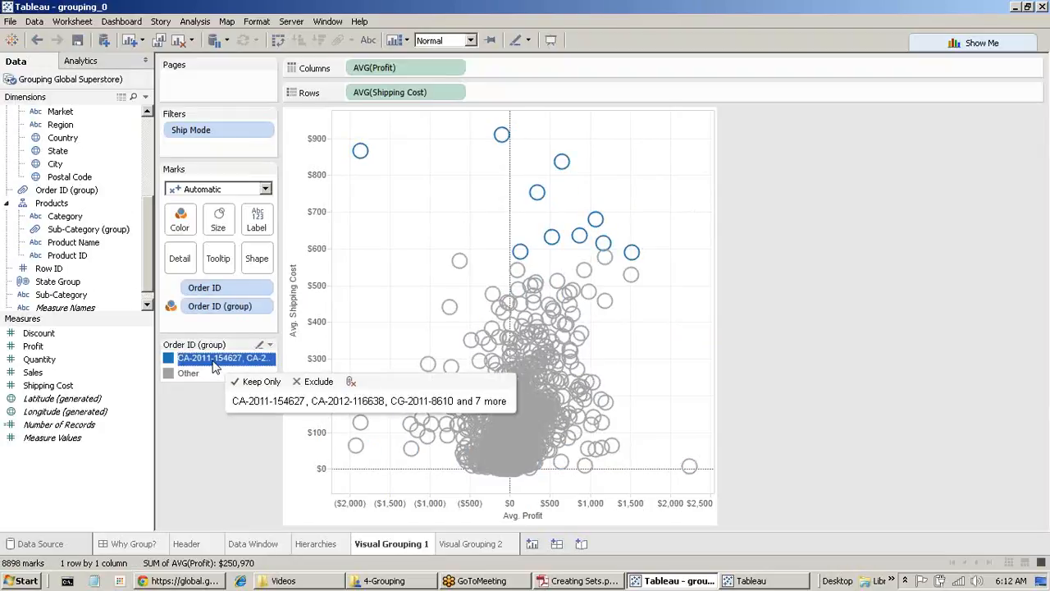
left_click(260, 345)
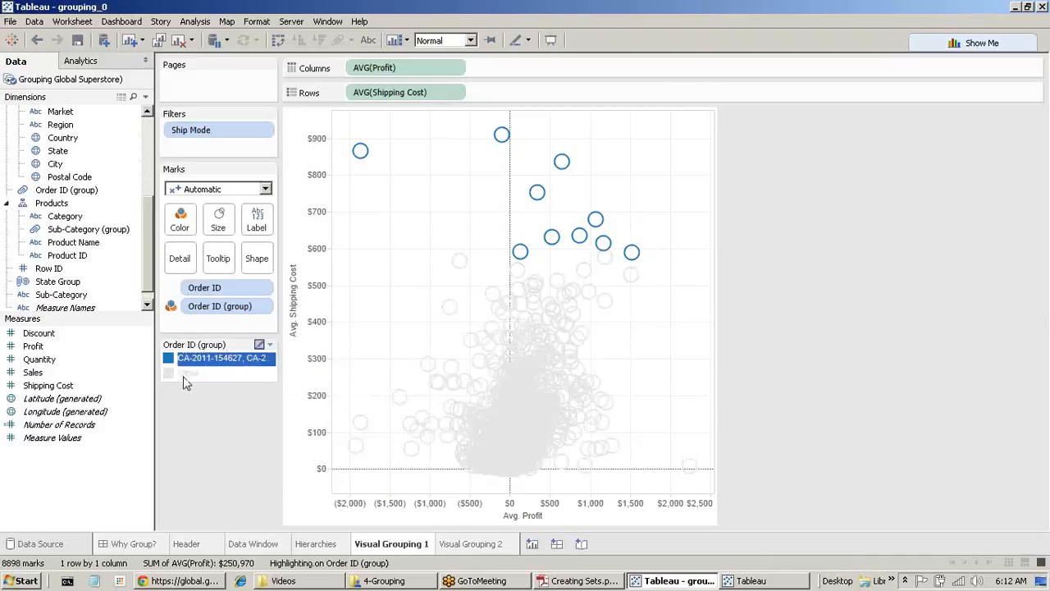
left_click(187, 374)
left_click(200, 361)
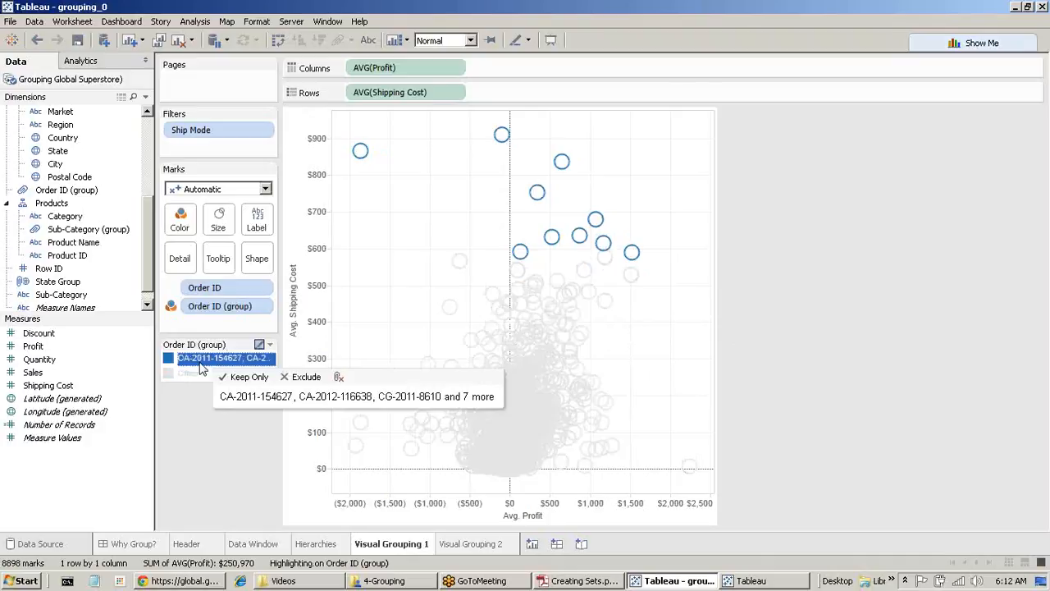
left_click(878, 285)
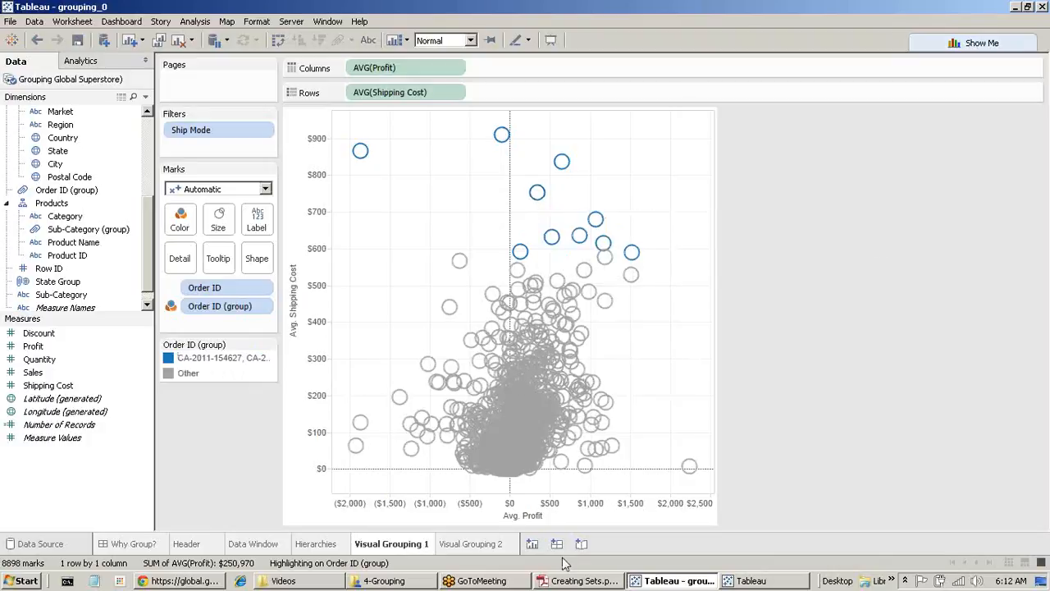
Step: Create a new worksheet and build a symbol map of Sales by State
left_click(532, 545)
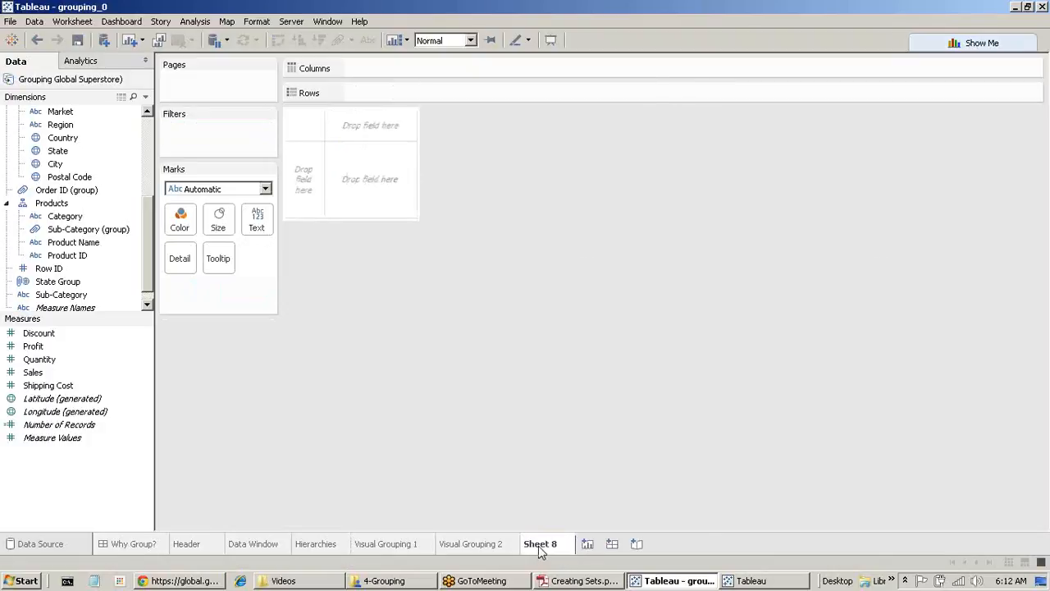
left_click(34, 372)
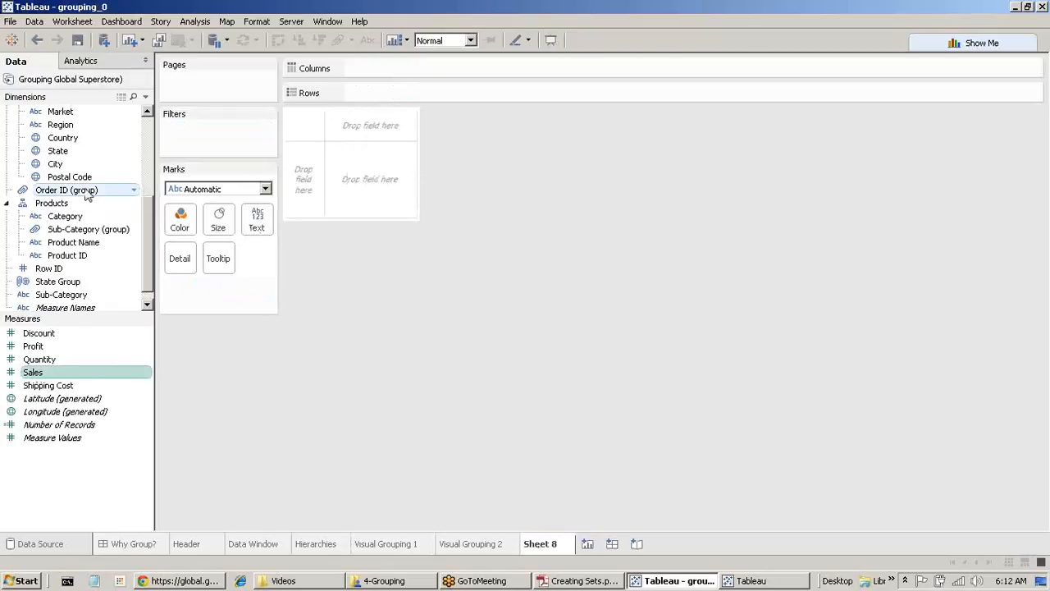
left_click(58, 152, "ctrl")
left_click(954, 43)
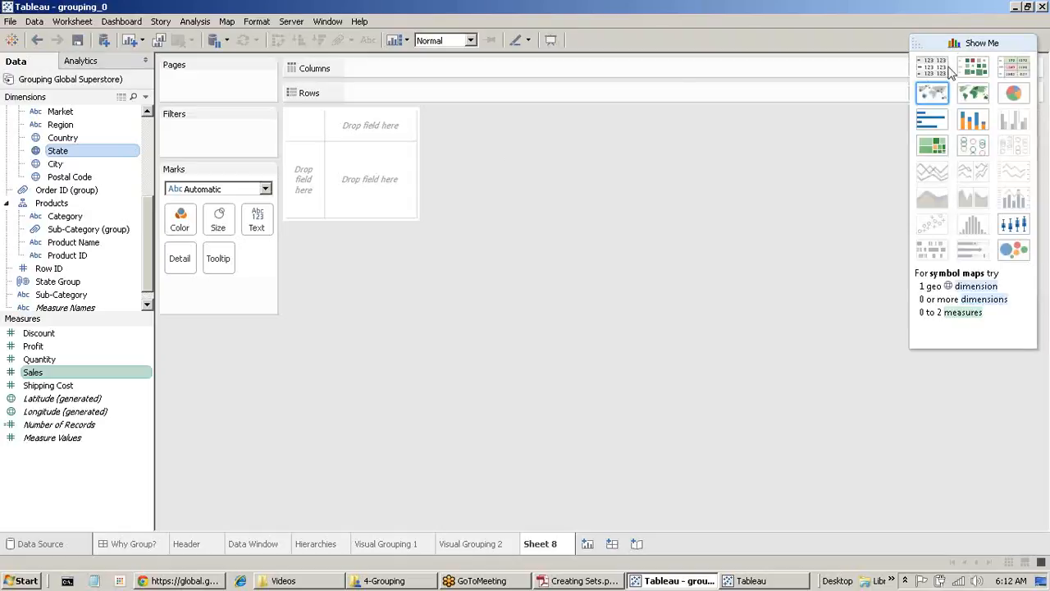
left_click(934, 97)
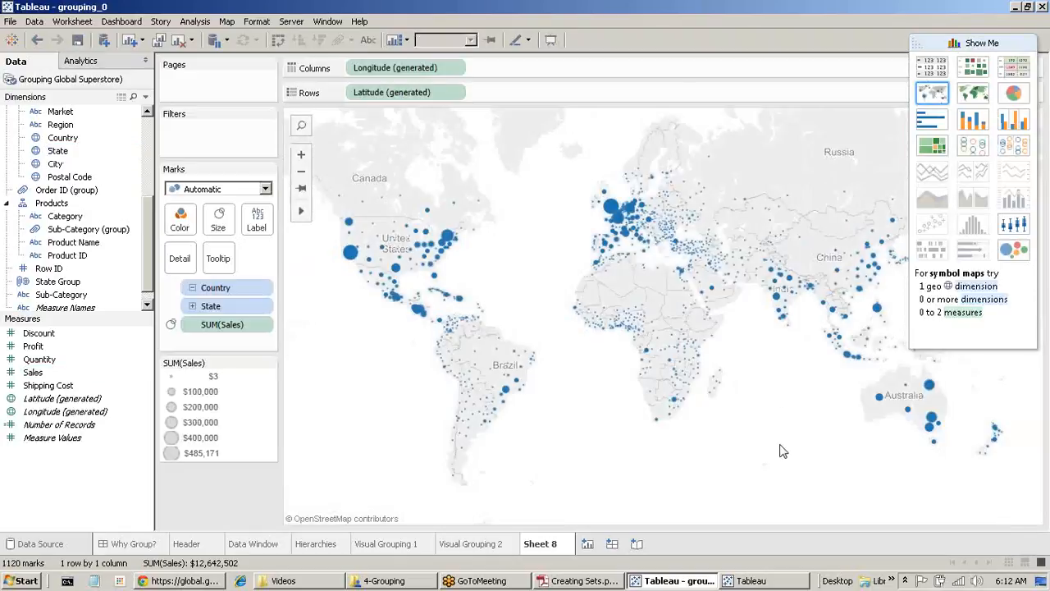
left_click(985, 43)
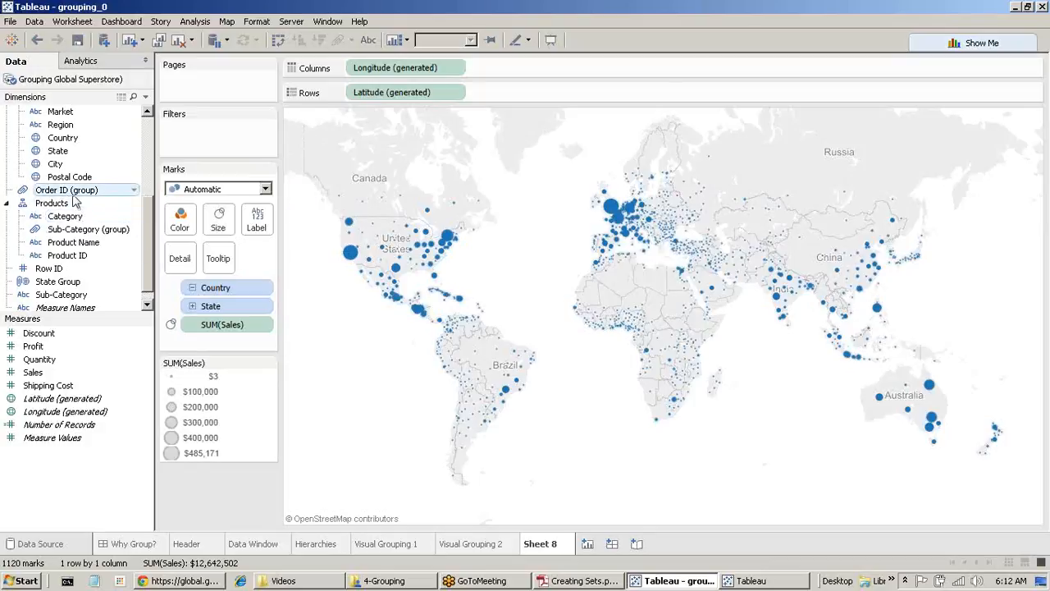
Step: Filter the map by Country so that only United States is included
left_click_drag(66, 137, 209, 148)
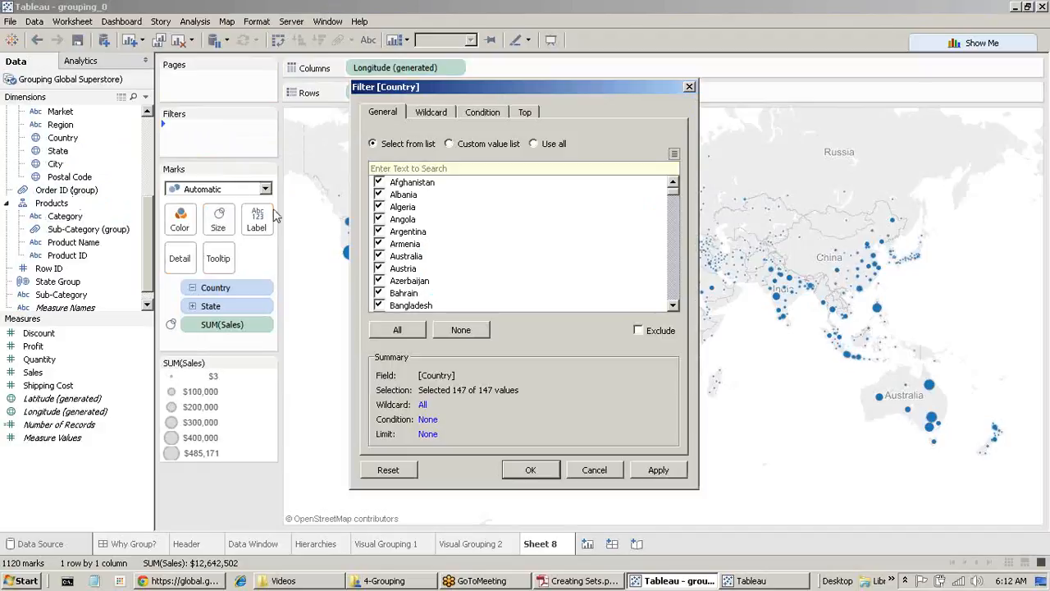
left_click(465, 333)
left_click(445, 168)
type("uni")
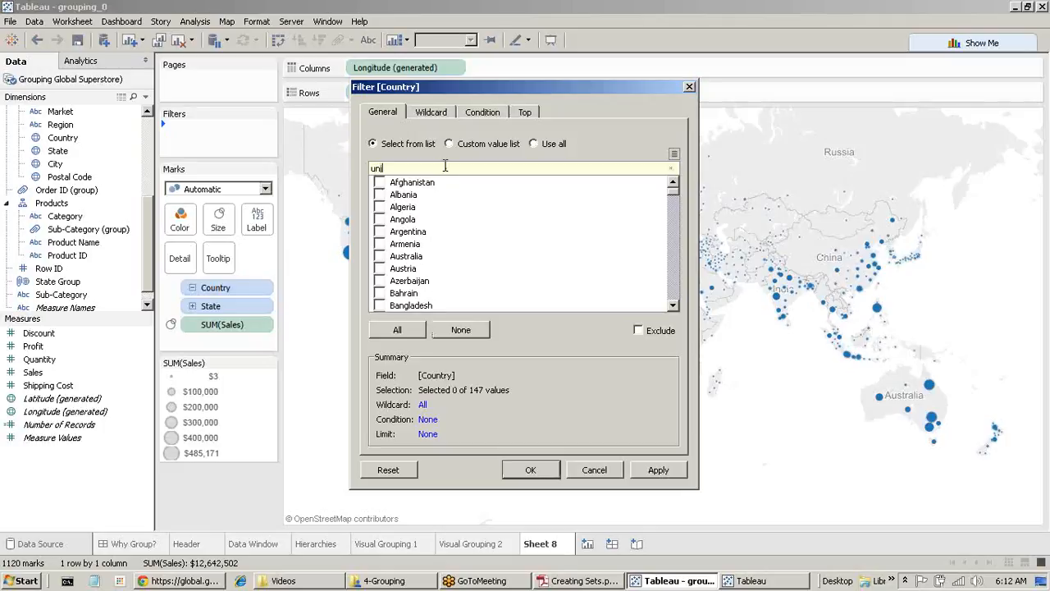
type("ted")
left_click(379, 206)
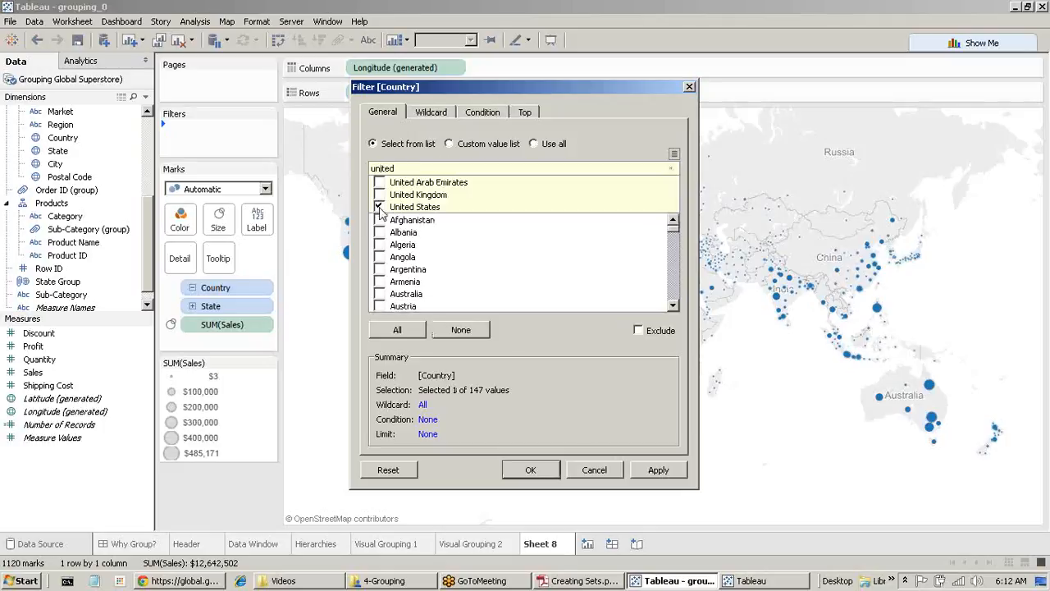
left_click(658, 474)
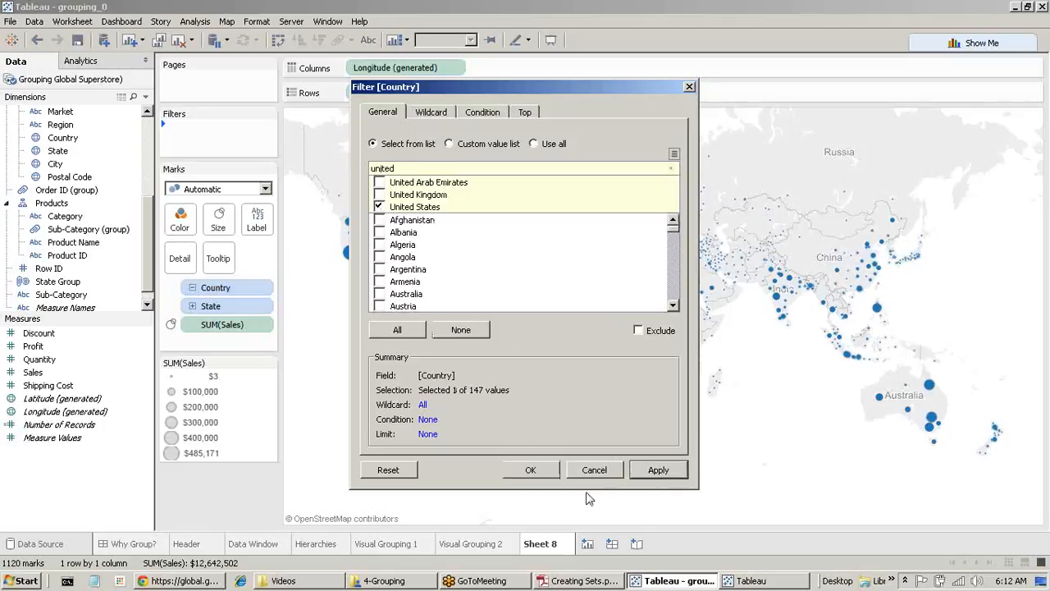
left_click(531, 470)
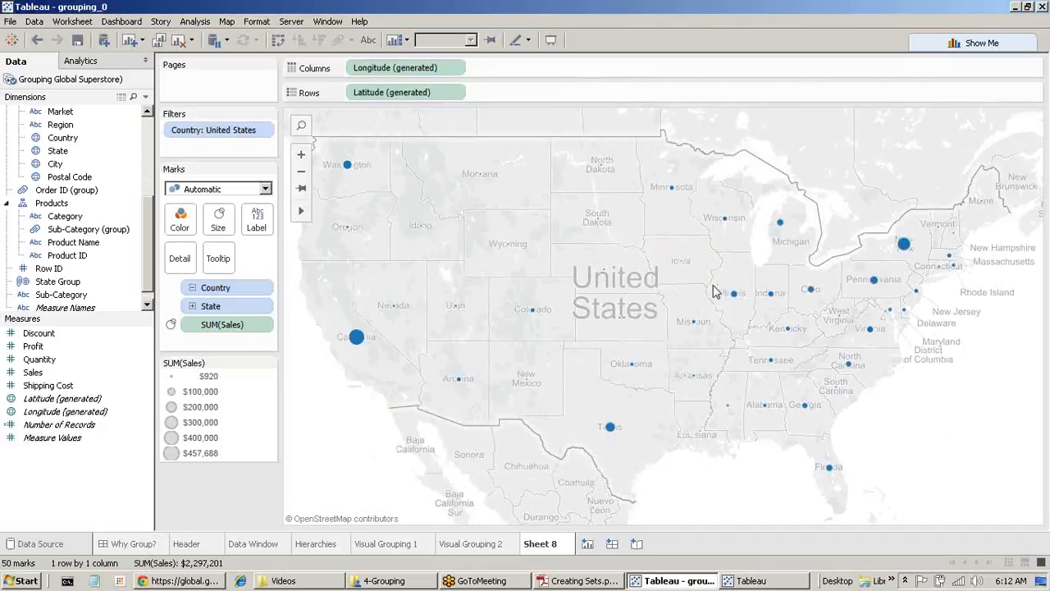
Step: Group the Minnesota, Ohio, Iowa, Illinois, Missouri and Arkansas marks on the map using All Dimensions
left_click_drag(699, 214, 630, 119)
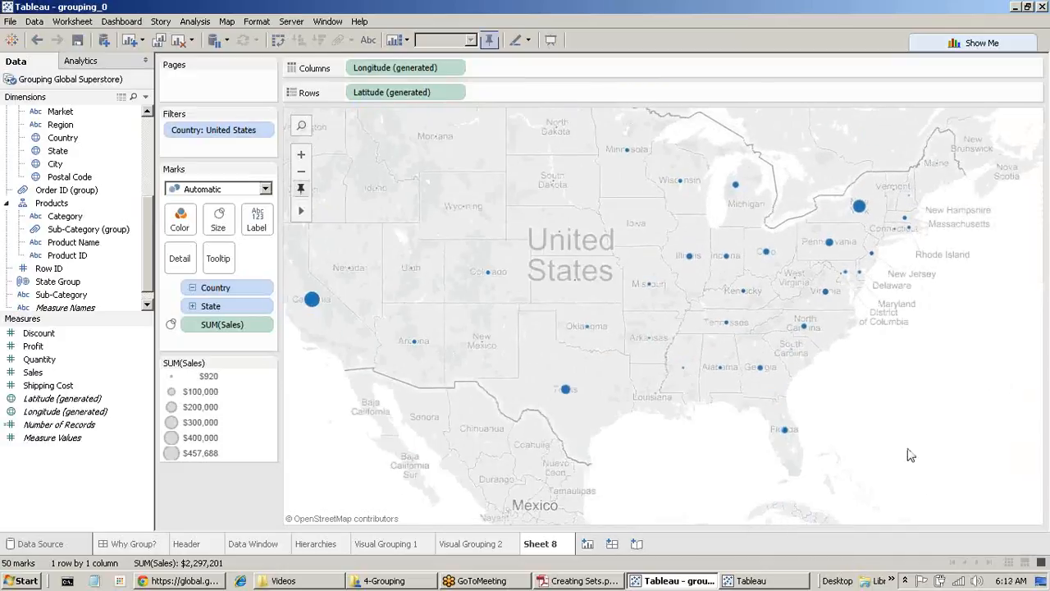
left_click_drag(907, 455, 927, 469)
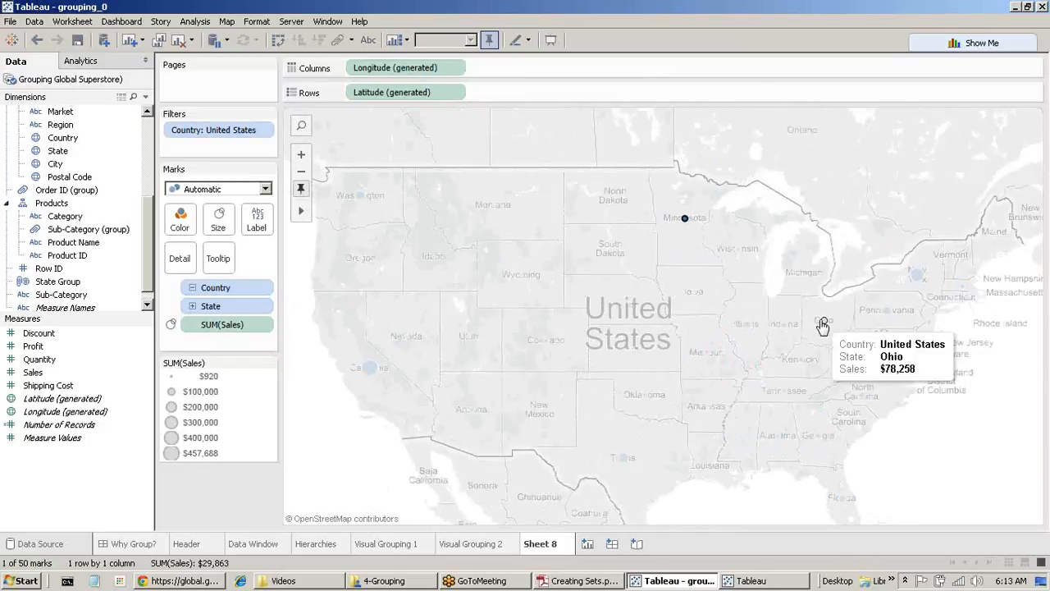
left_click(823, 324, "ctrl")
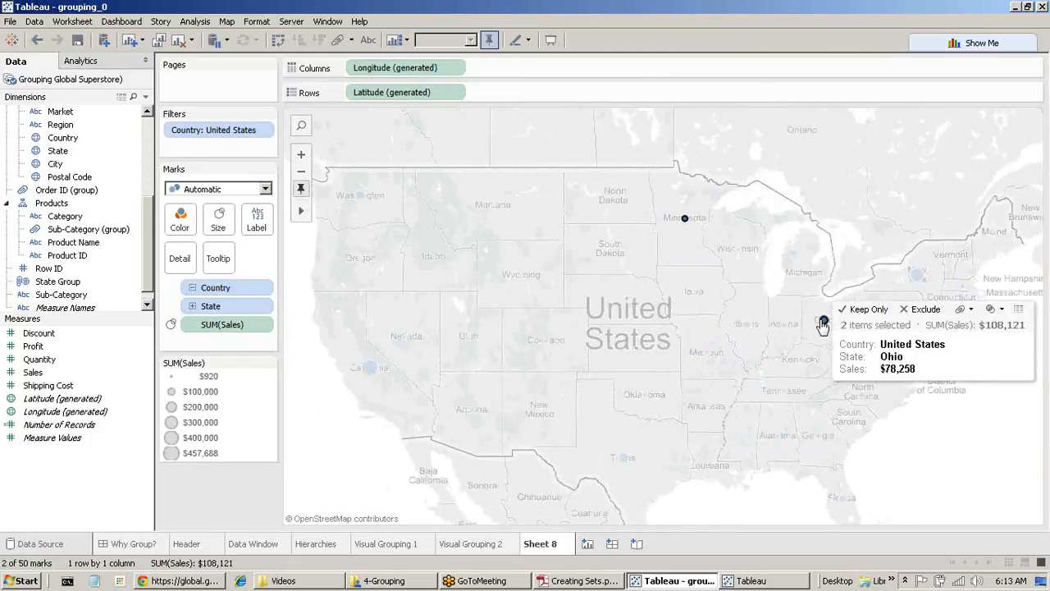
left_click(695, 294, "ctrl")
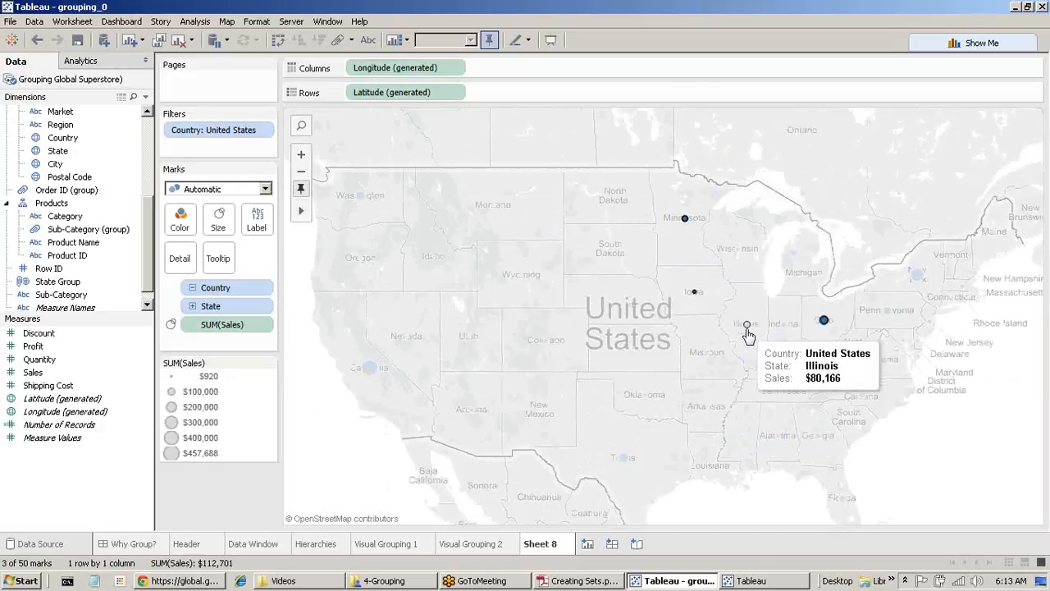
left_click(746, 325, "ctrl")
left_click(707, 360, "ctrl")
left_click(710, 416, "ctrl")
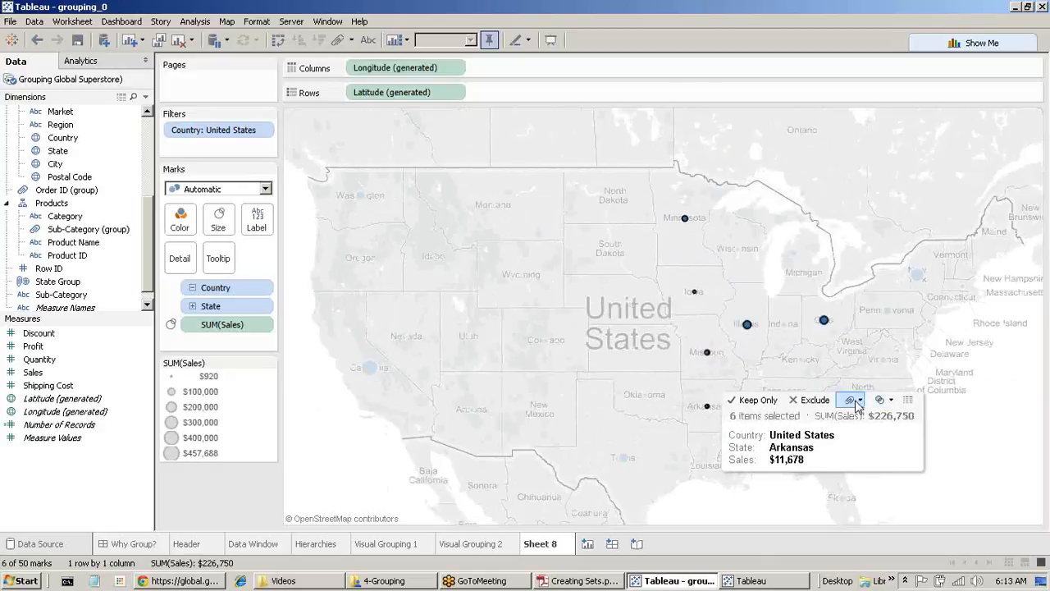
left_click(856, 404)
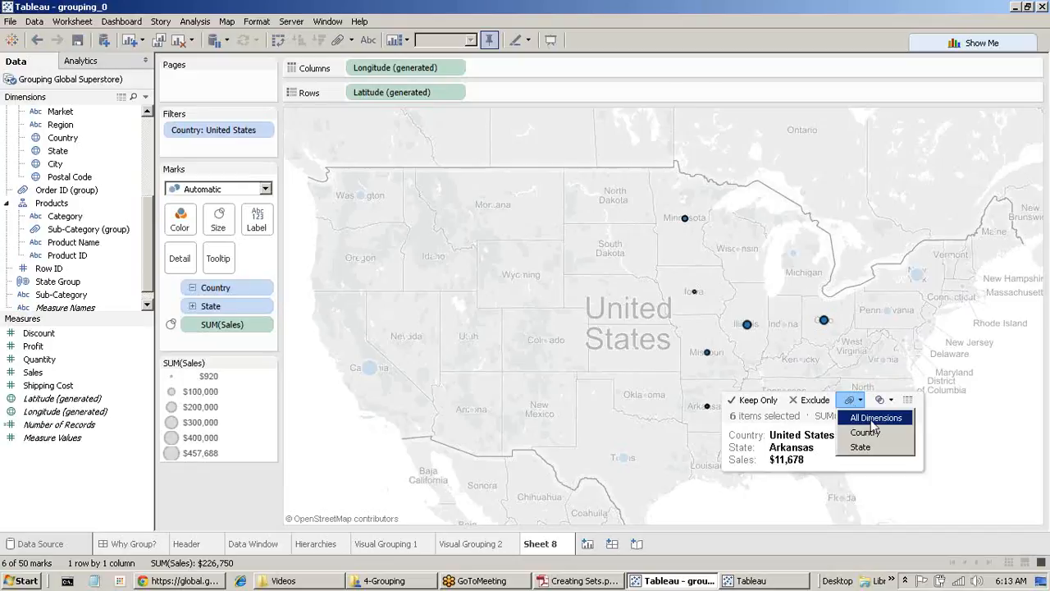
left_click(862, 417)
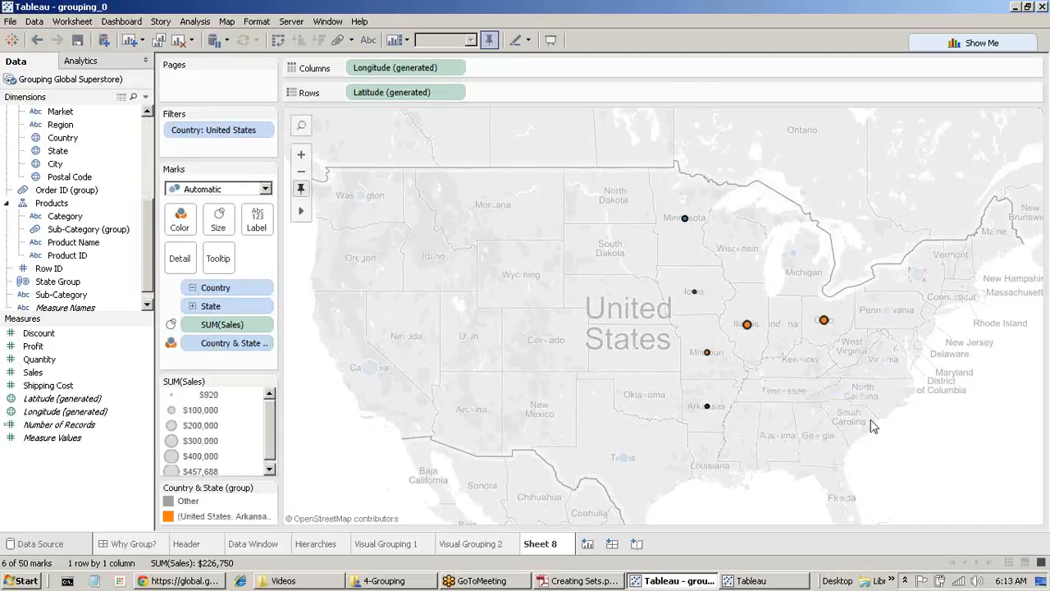
Step: Enable legend highlighting for Country & State (group) and highlight the grouped states on the map
left_click(210, 517)
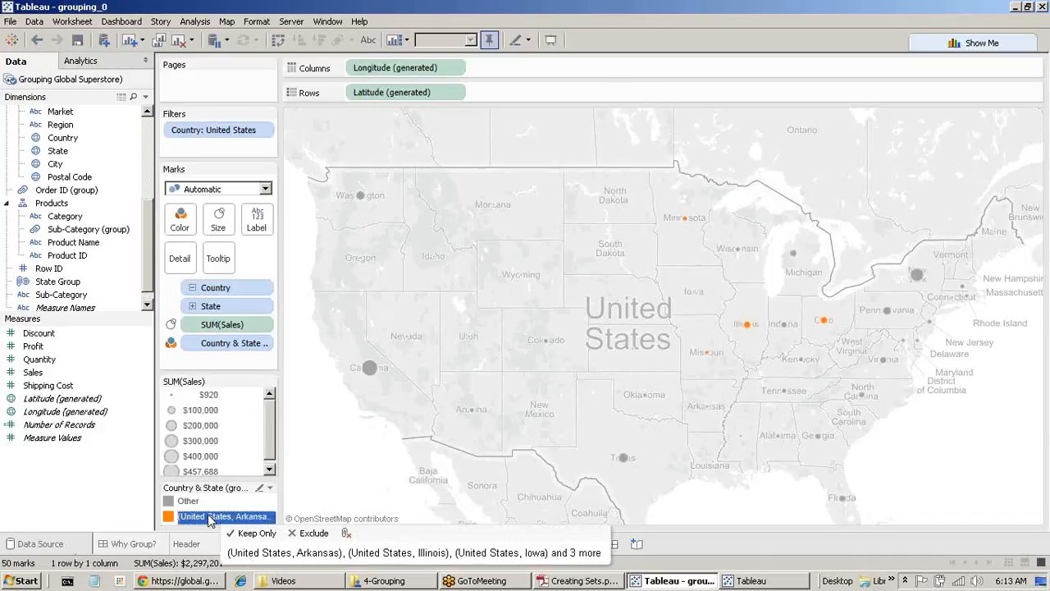
left_click(259, 487)
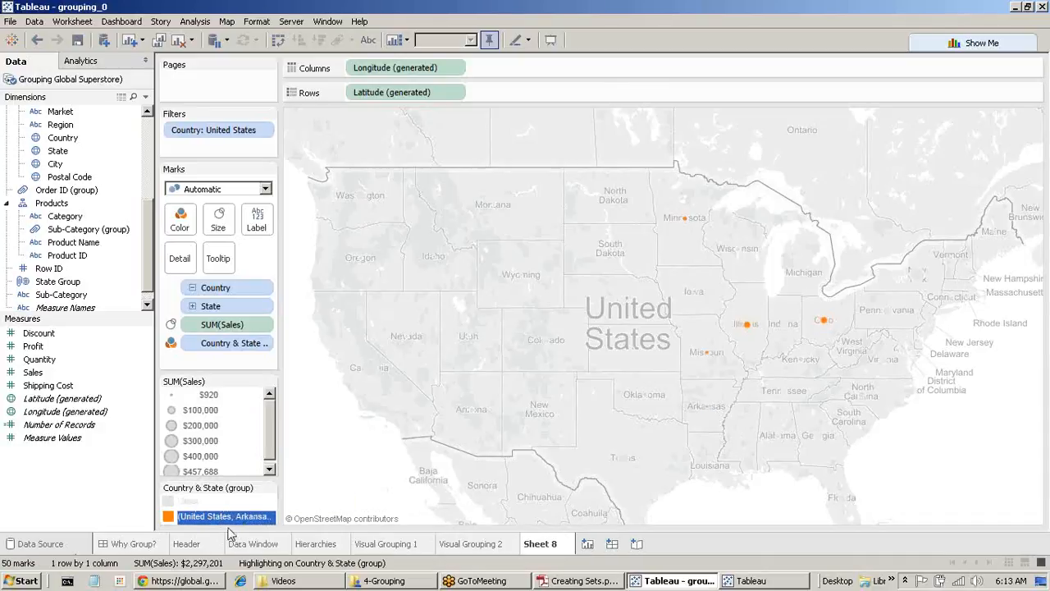
Step: Highlight Other and the grouped states in turn from the color legend, and inspect the Arkansas mark on the map
left_click(194, 501)
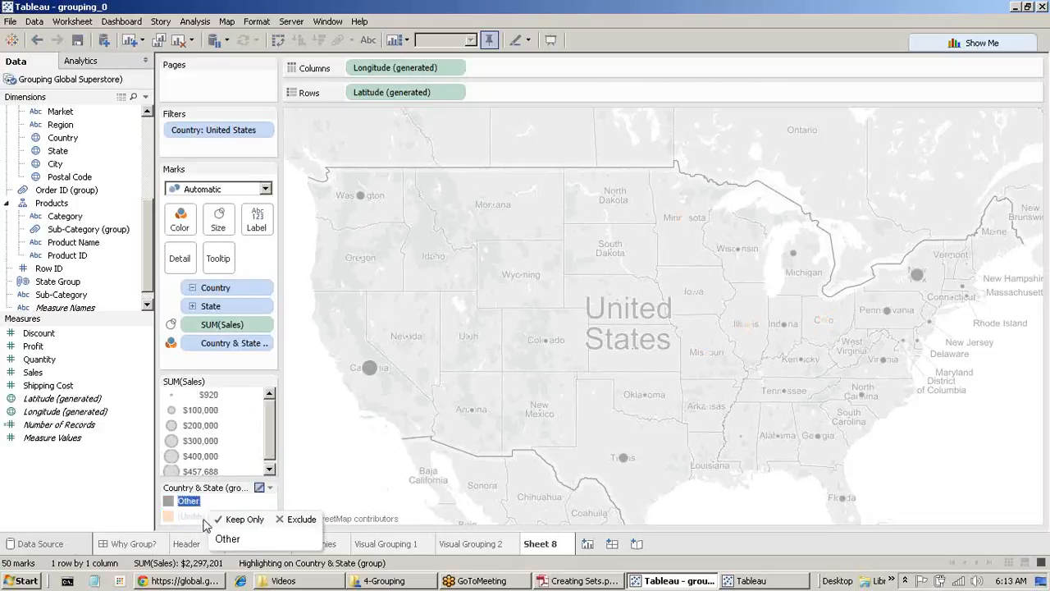
left_click(204, 517)
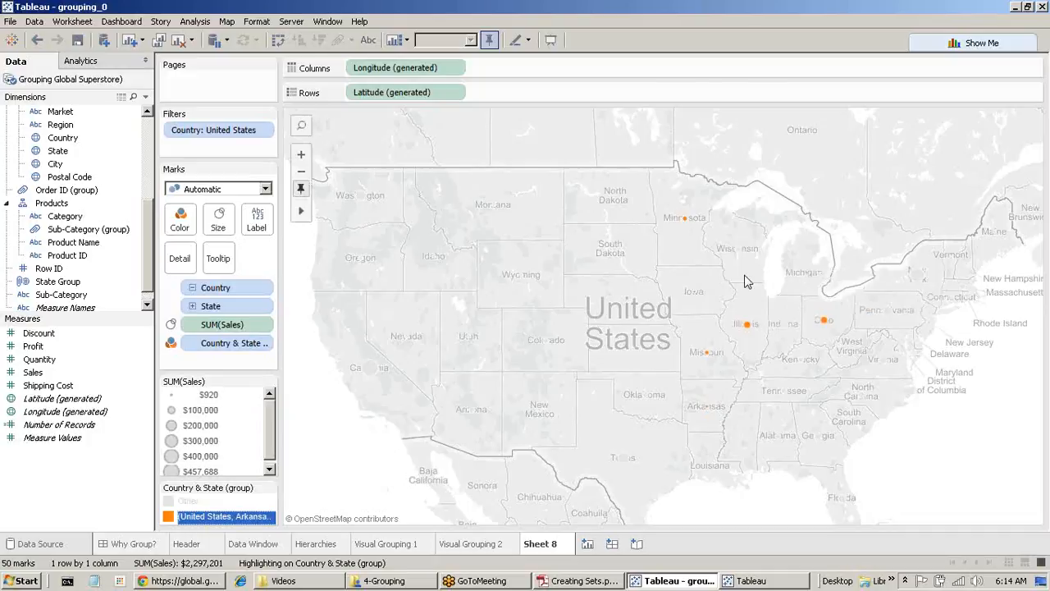
left_click(714, 409)
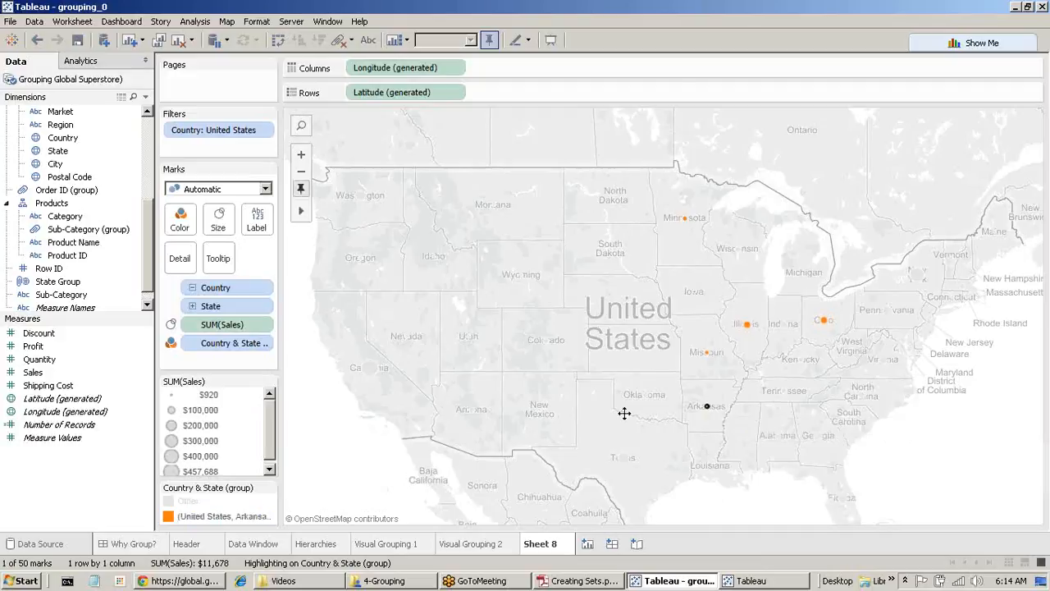
left_click_drag(625, 413, 627, 444)
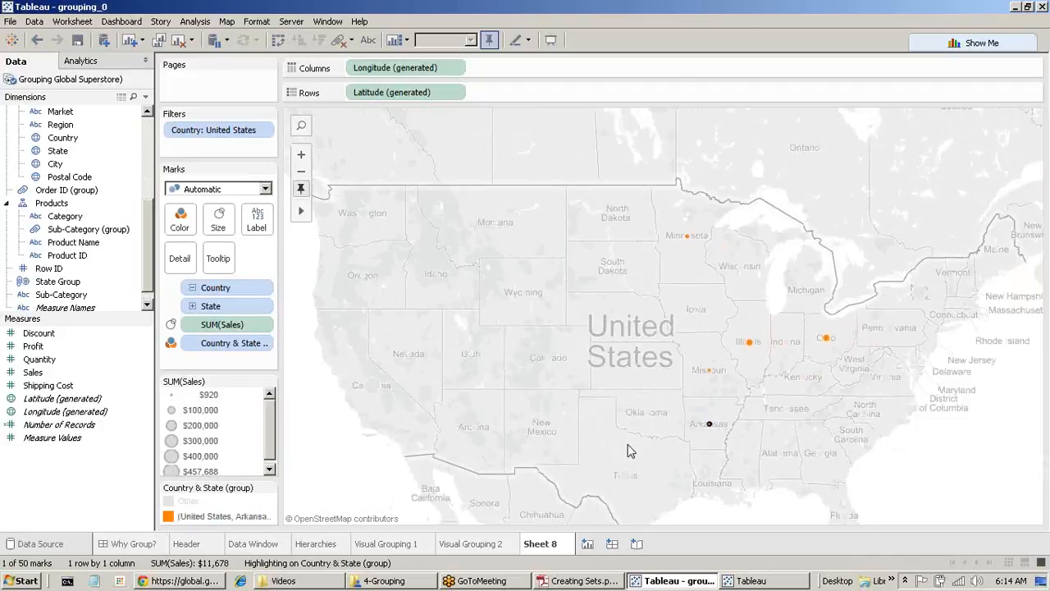
Step: Continue the trial in the second Tableau window and close both open grouping_0 workbooks
left_click(215, 548)
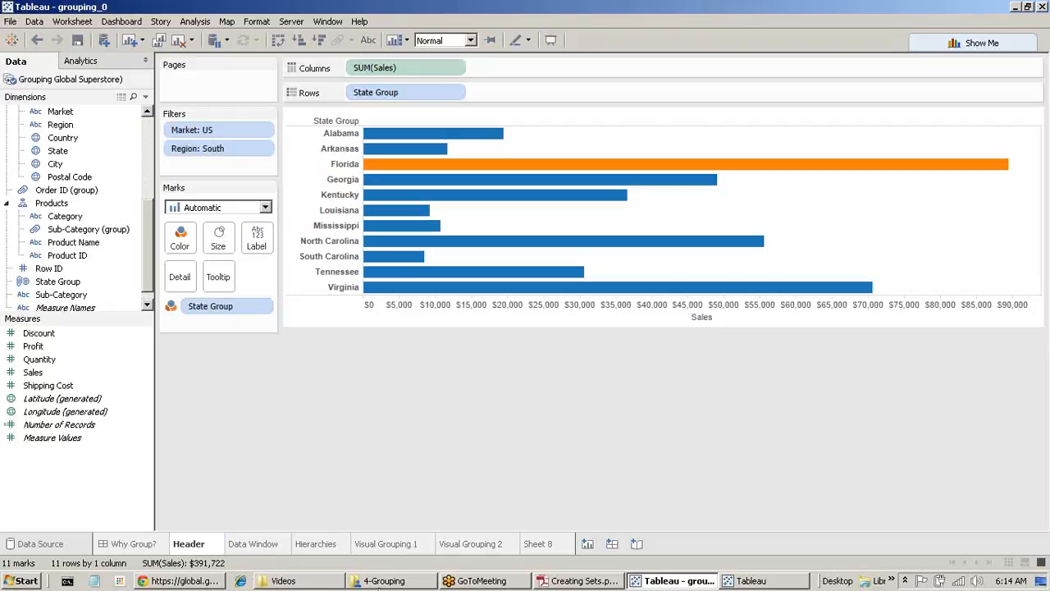
left_click(384, 580)
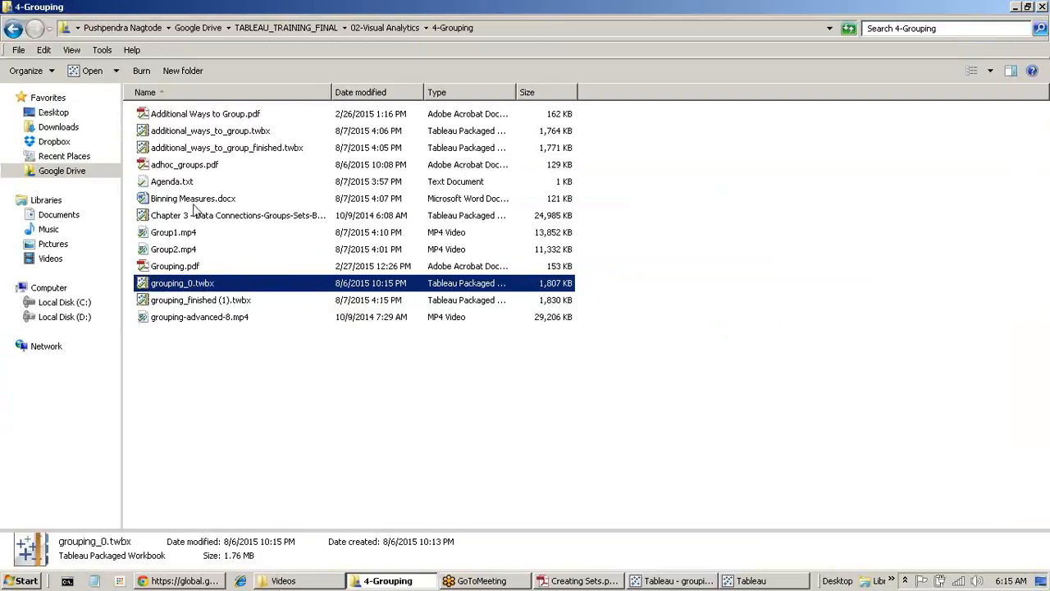
left_click(230, 133)
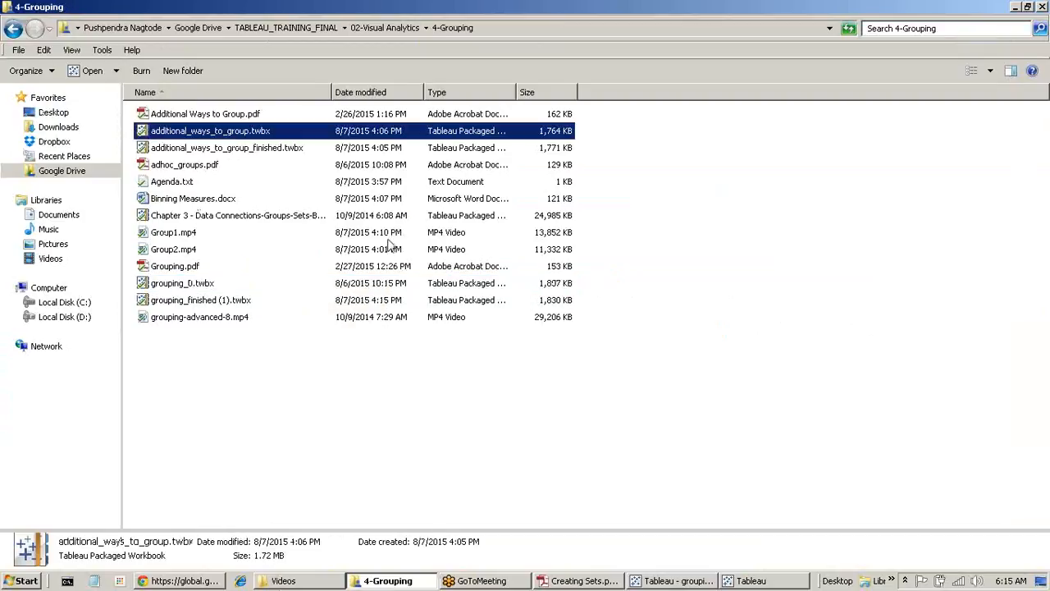
left_click(771, 581)
left_click(673, 414)
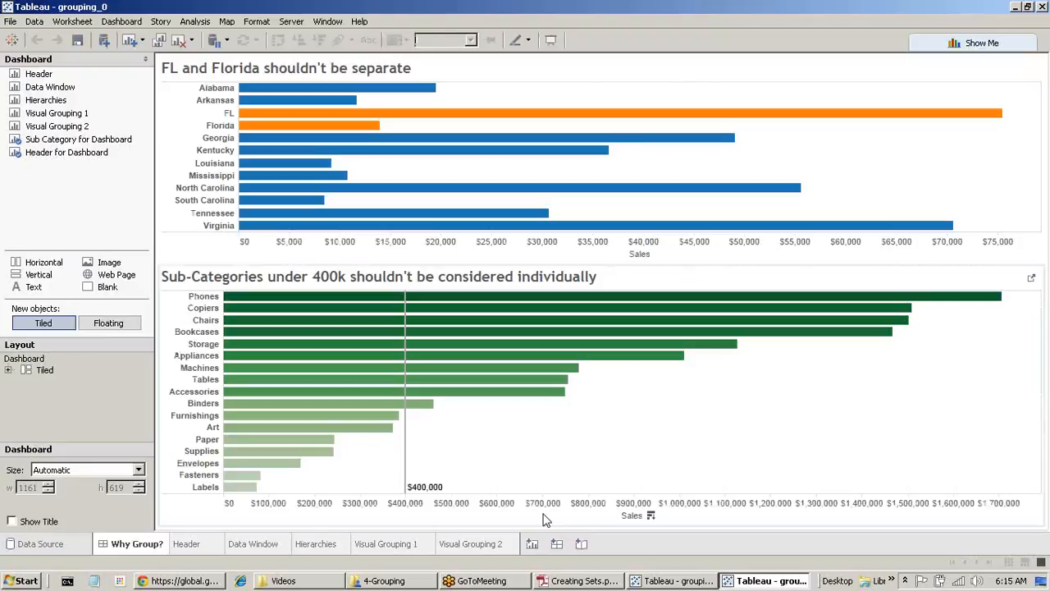
left_click(1042, 6)
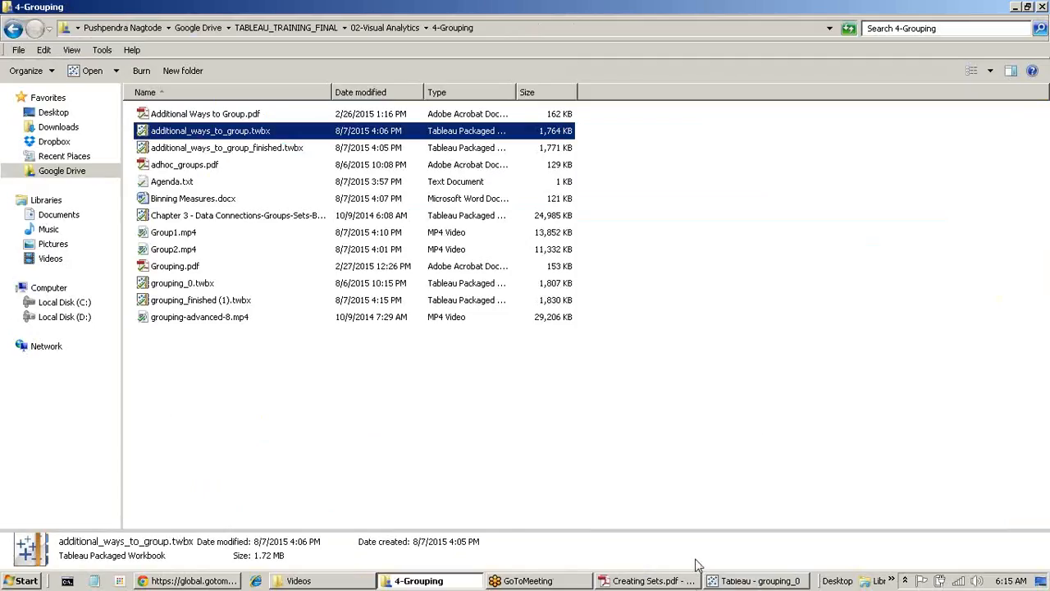
left_click(755, 580)
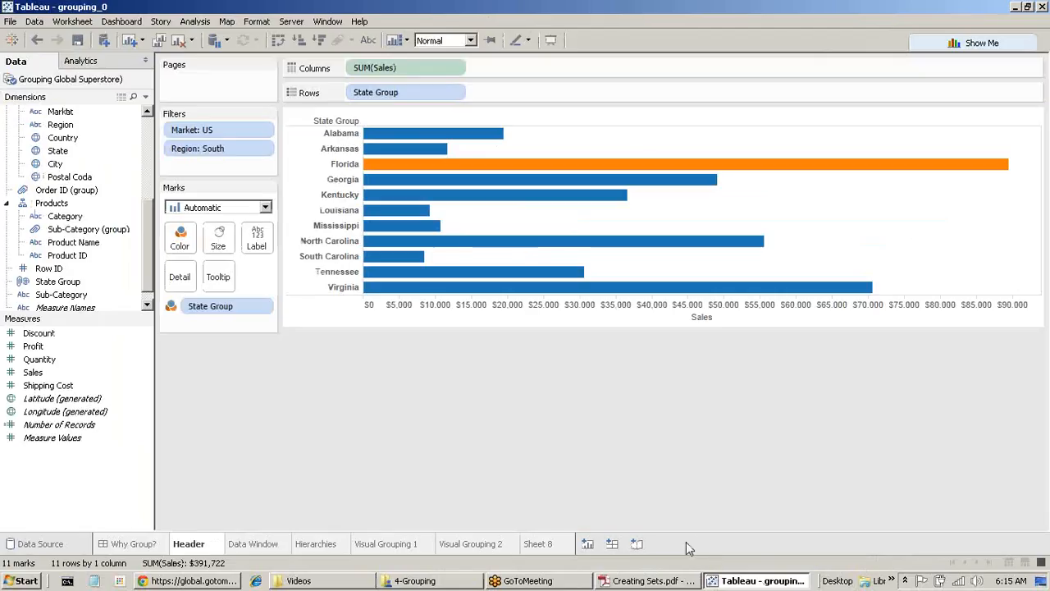
left_click(1042, 7)
left_click(547, 310)
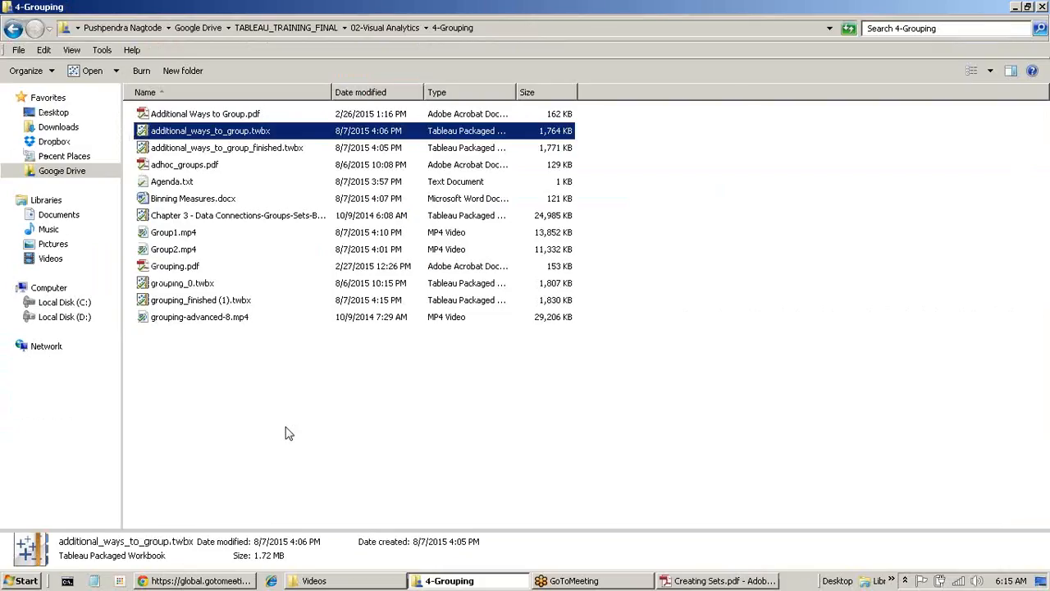
Step: Open additional_ways_to_group.twbx from the 4-Grouping folder, continuing the trial, and show the Bins sheet
double_click(221, 137)
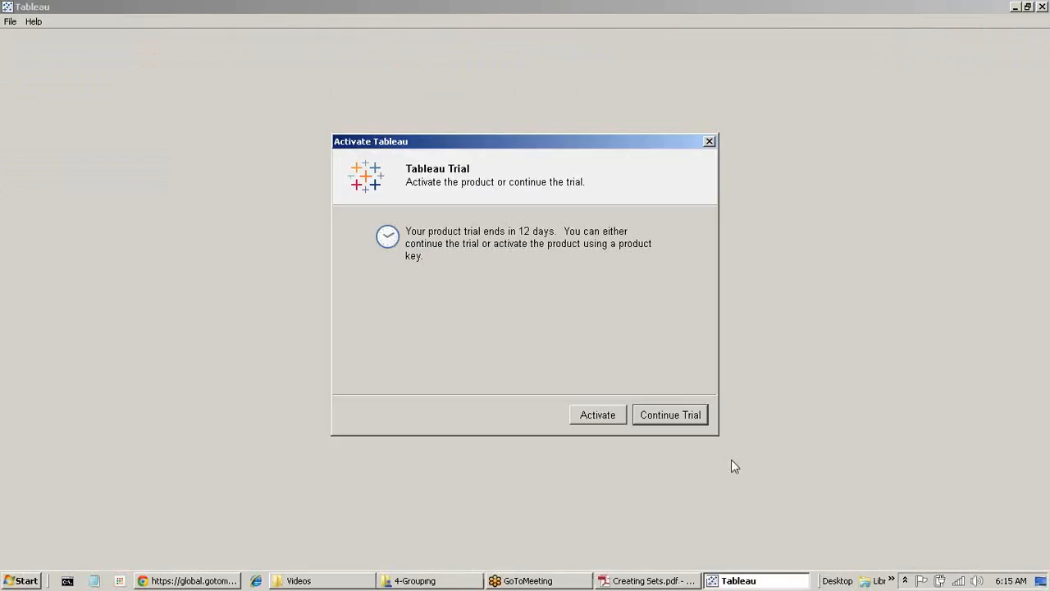
left_click(669, 417)
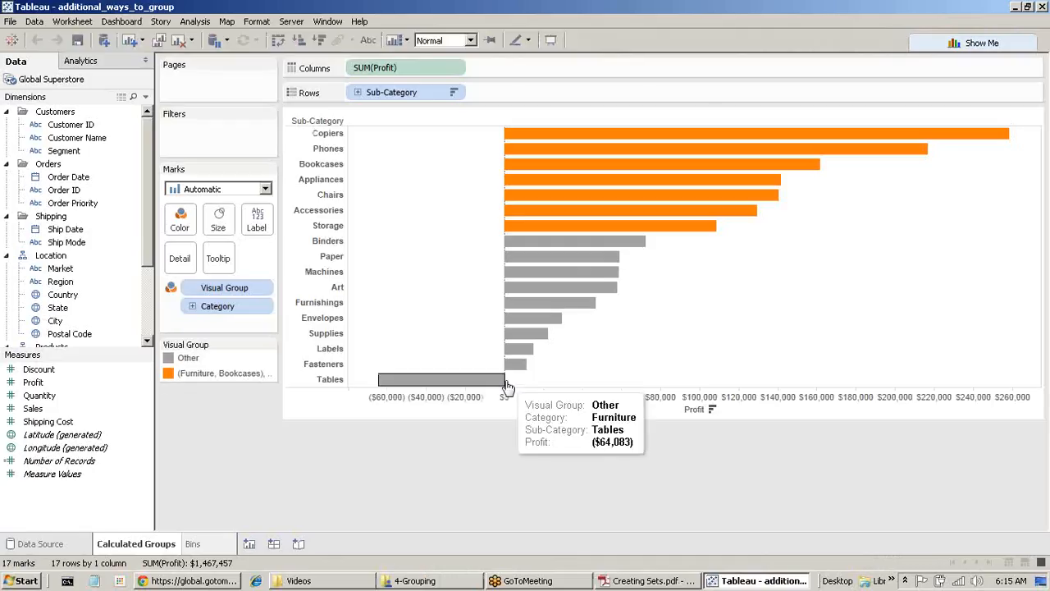
left_click(217, 549)
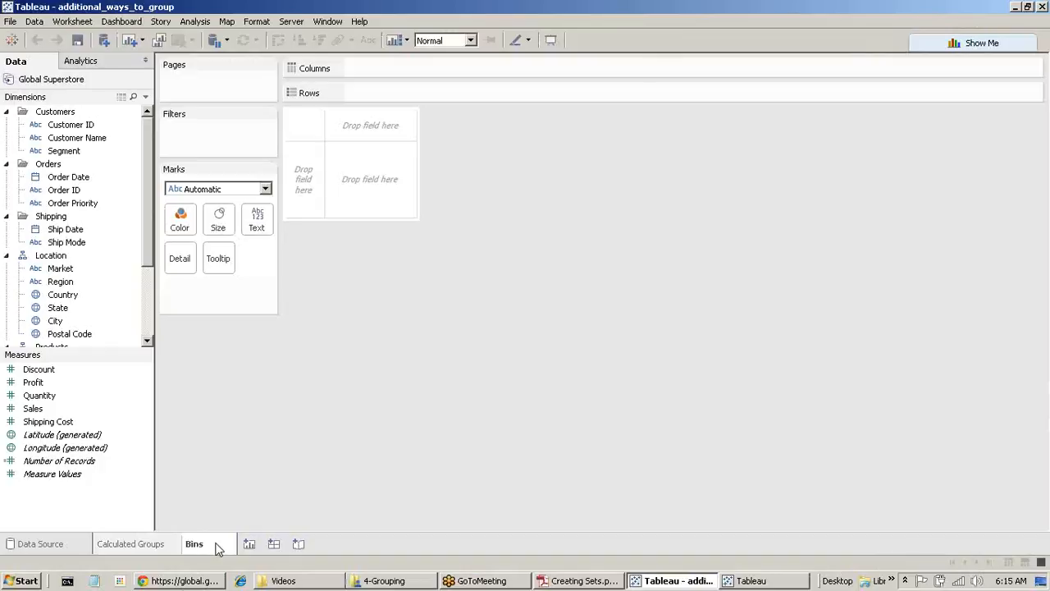
Step: Create bins from the Sales measure as Sales (bin), using the bin size suggested by loading the range of values
right_click(33, 408)
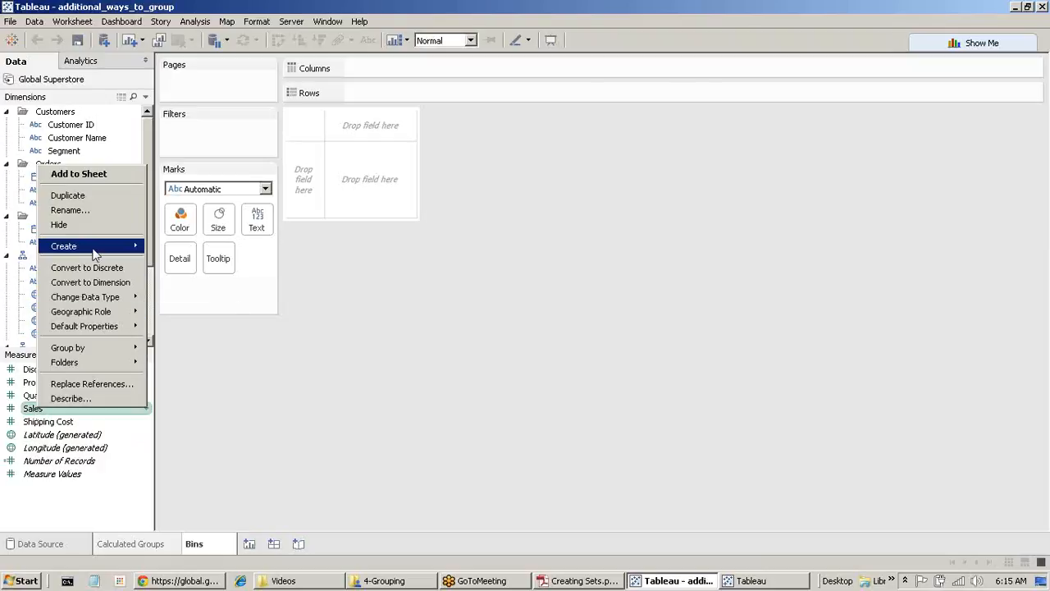
mouse_move(88, 248)
left_click(183, 281)
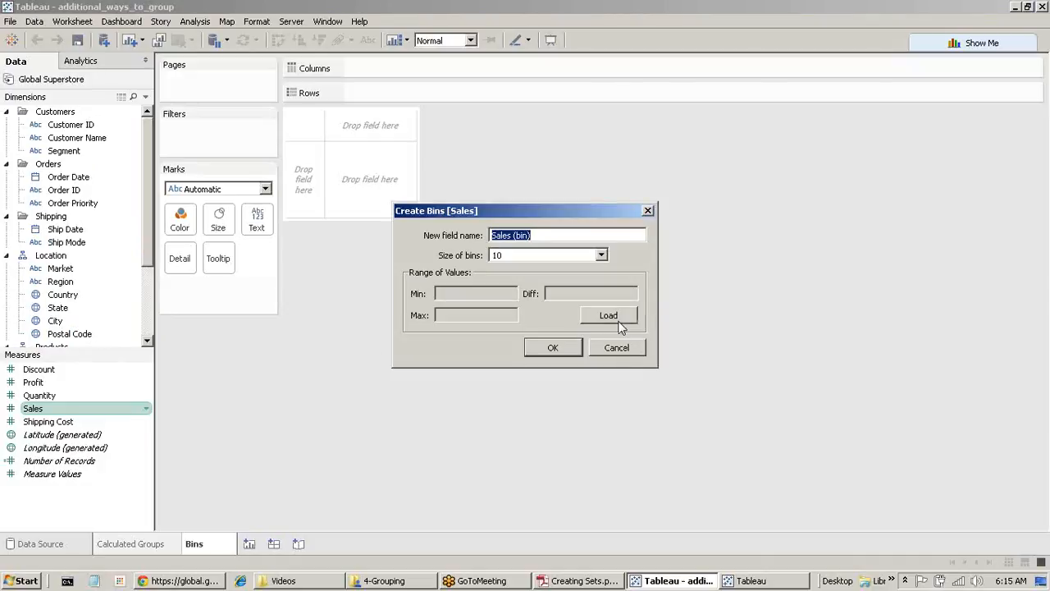
double_click(524, 256)
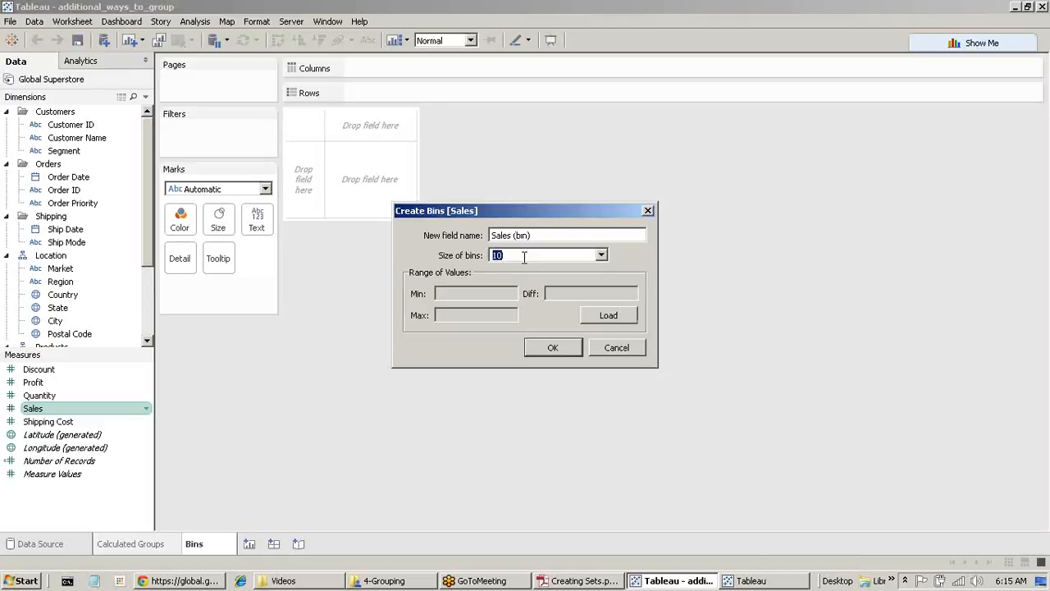
left_click(620, 319)
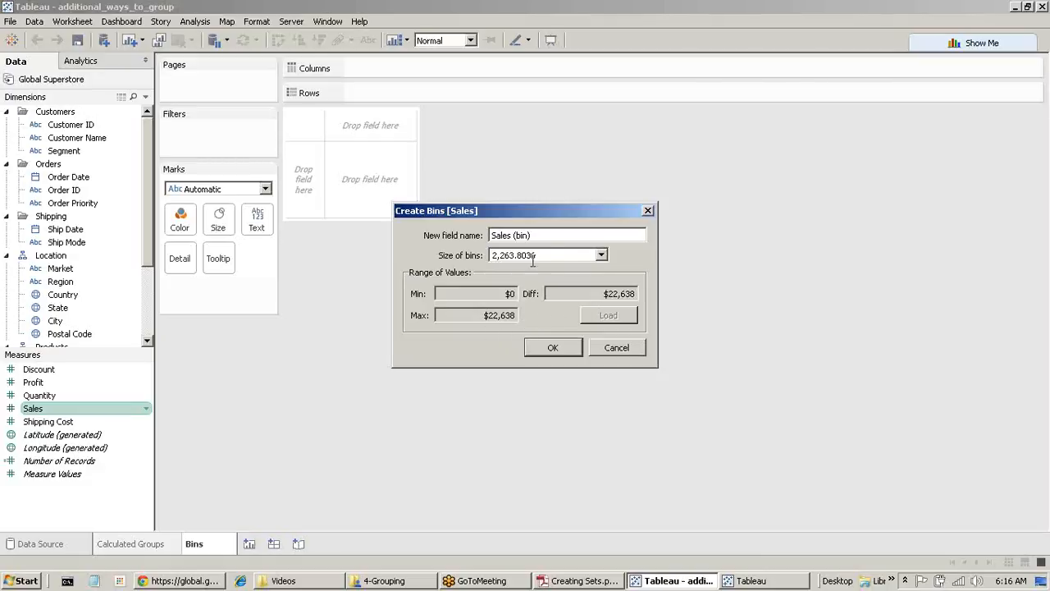
left_click(564, 347)
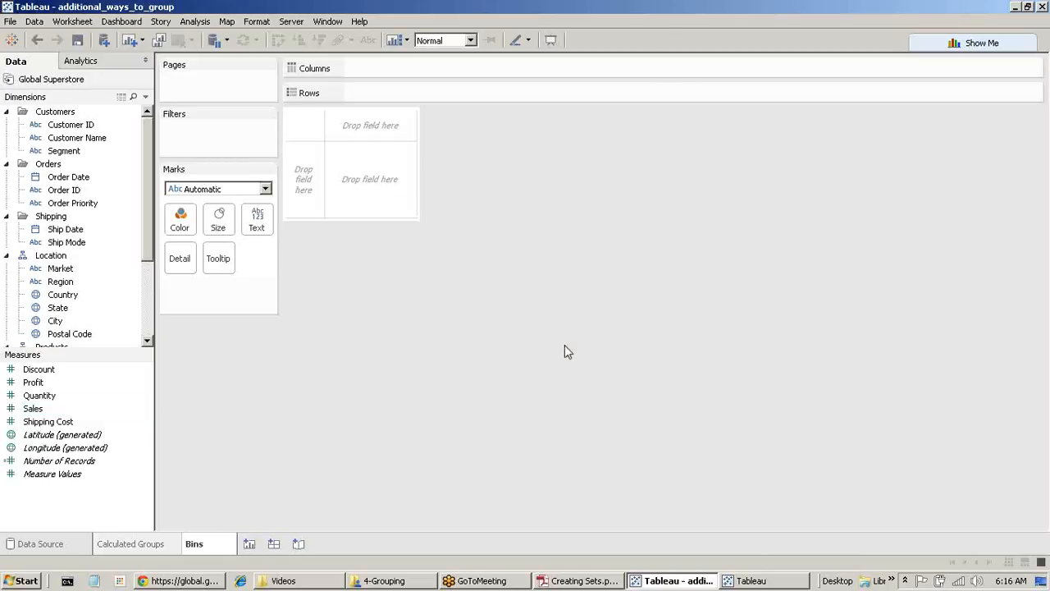
Step: Build a bar chart with Sales (bin) on Columns and SUM(Sales) on Rows, and inspect its bars
scroll(65, 271, "down", 3)
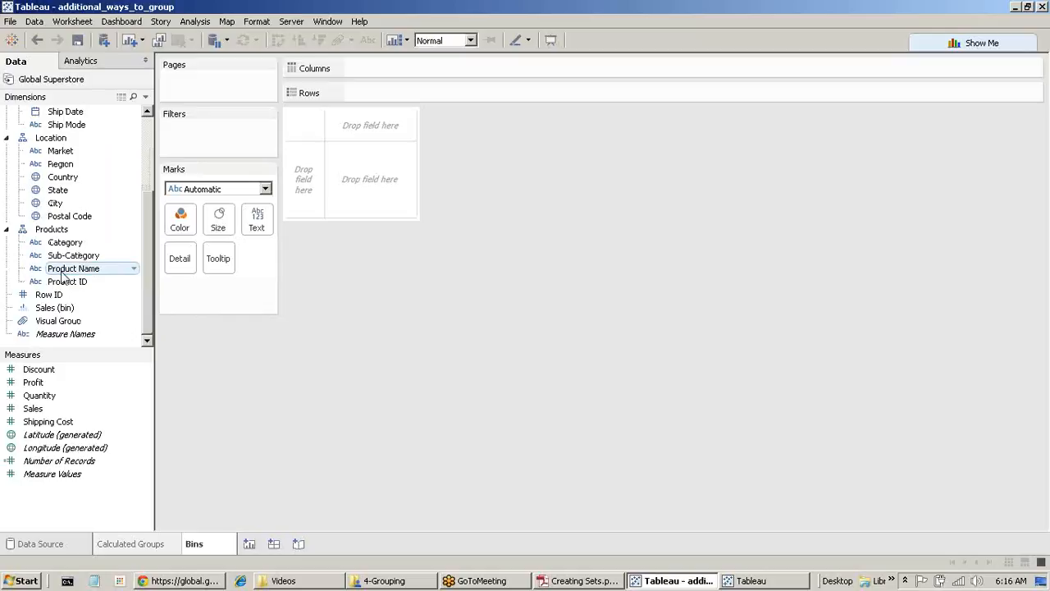
left_click(66, 309)
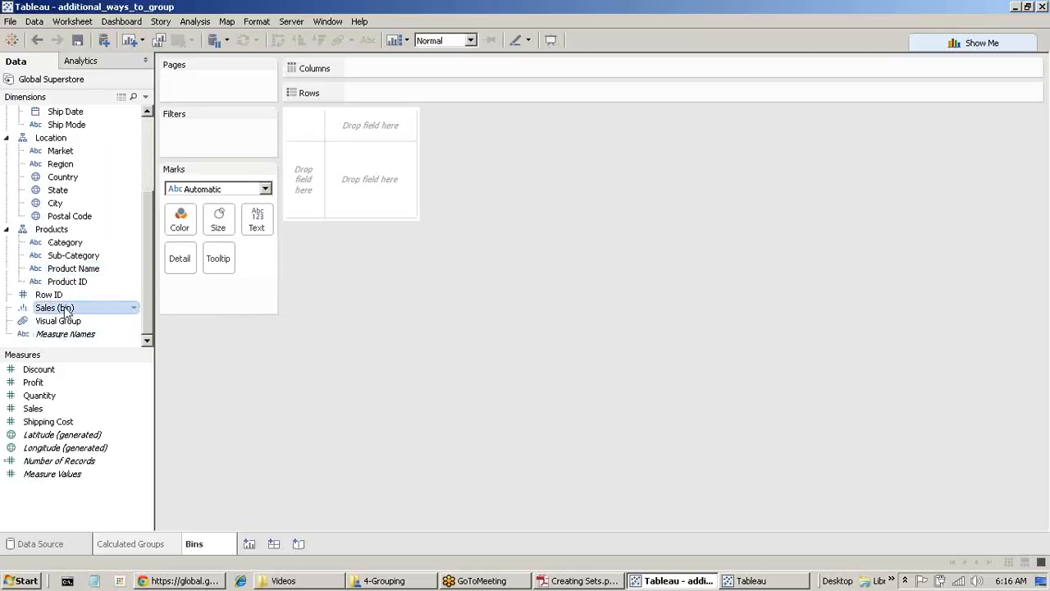
left_click_drag(66, 311, 400, 70)
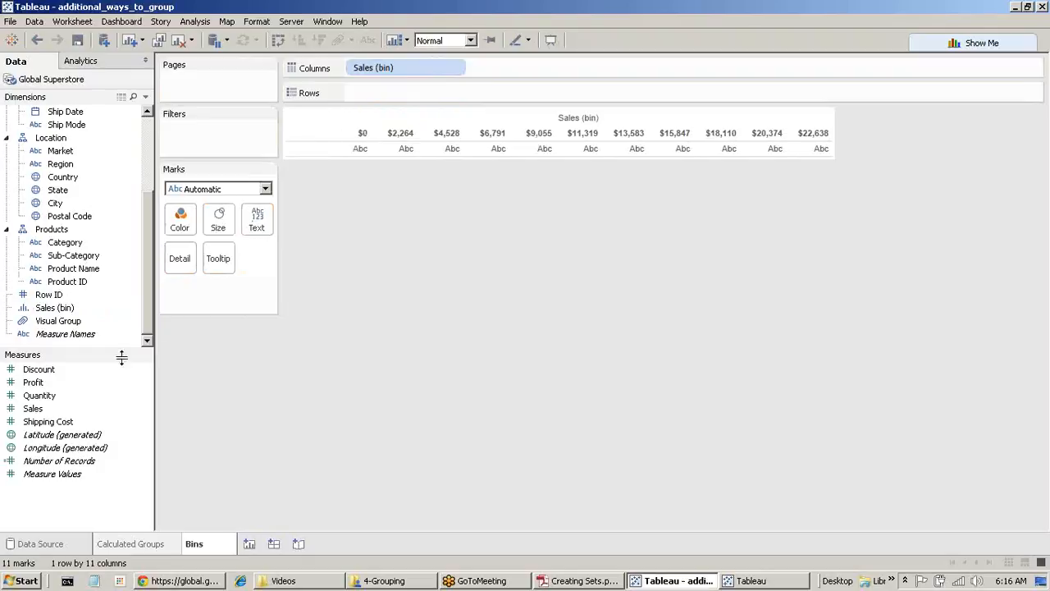
left_click_drag(34, 409, 356, 103)
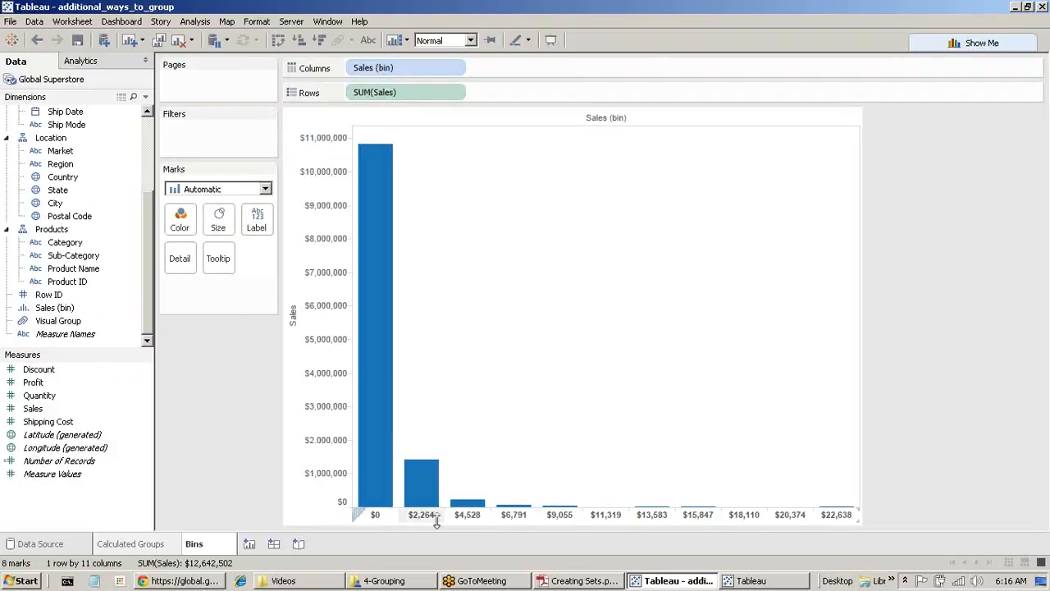
mouse_move(386, 403)
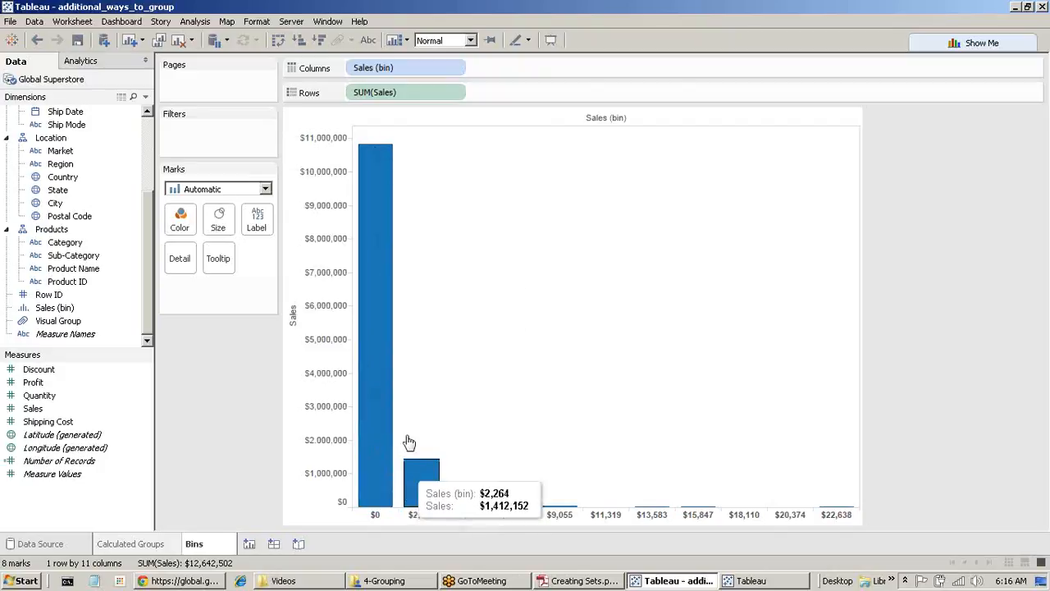
Step: Remove SUM(Sales) from Rows and set the bin size of Sales (bin) to 2000
left_click_drag(392, 92, 218, 415)
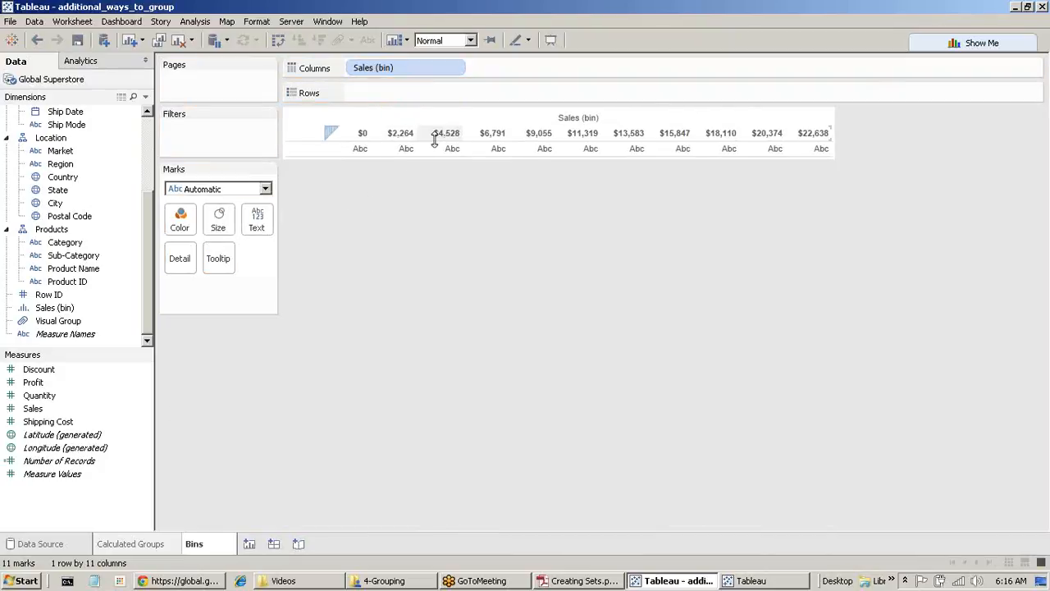
left_click(134, 308)
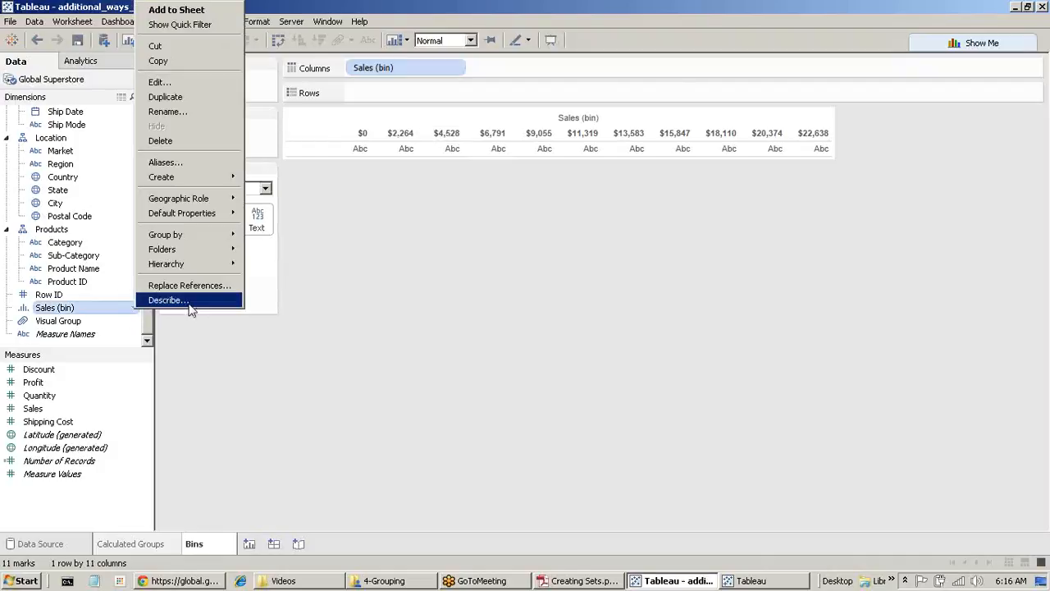
left_click(189, 83)
left_click_drag(563, 255, 340, 255)
type("20")
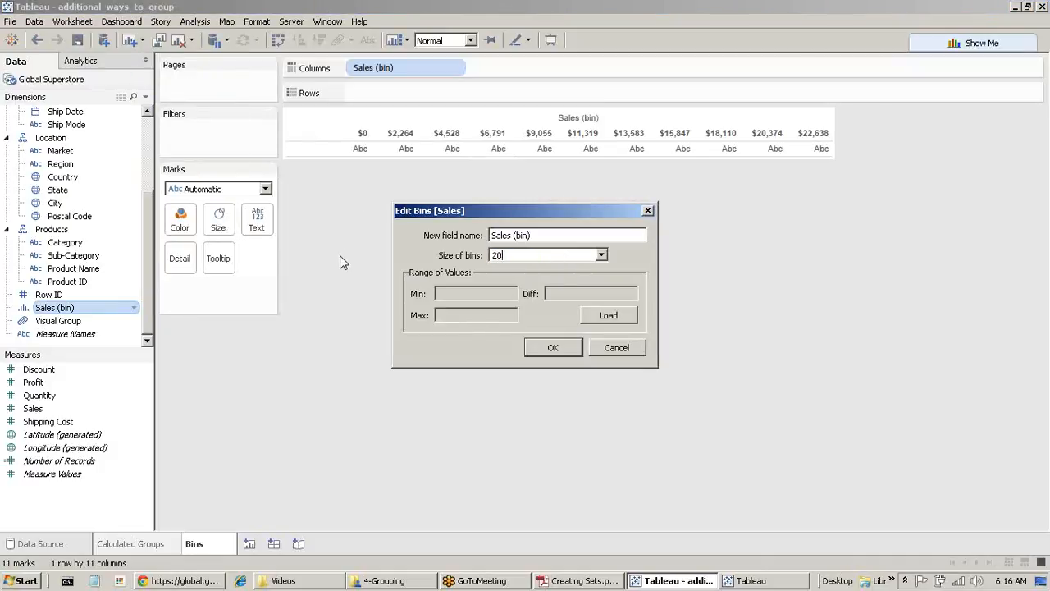
type("00")
key("Return")
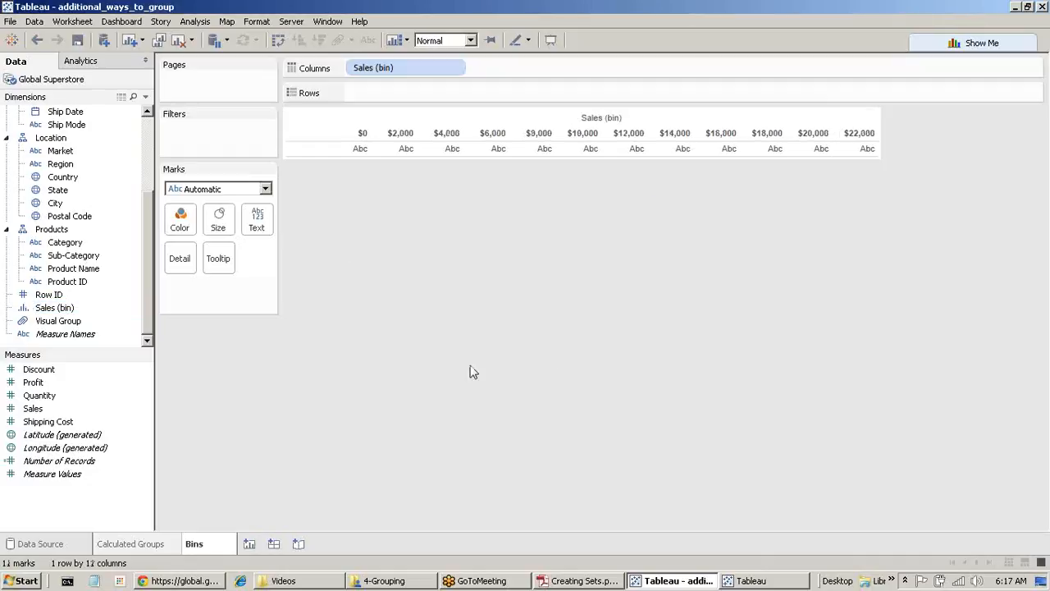
Step: Put SUM(Sales) back on Rows and swap rows and columns so the Sales (bin) bars run horizontally
mouse_move(408, 155)
double_click(33, 409)
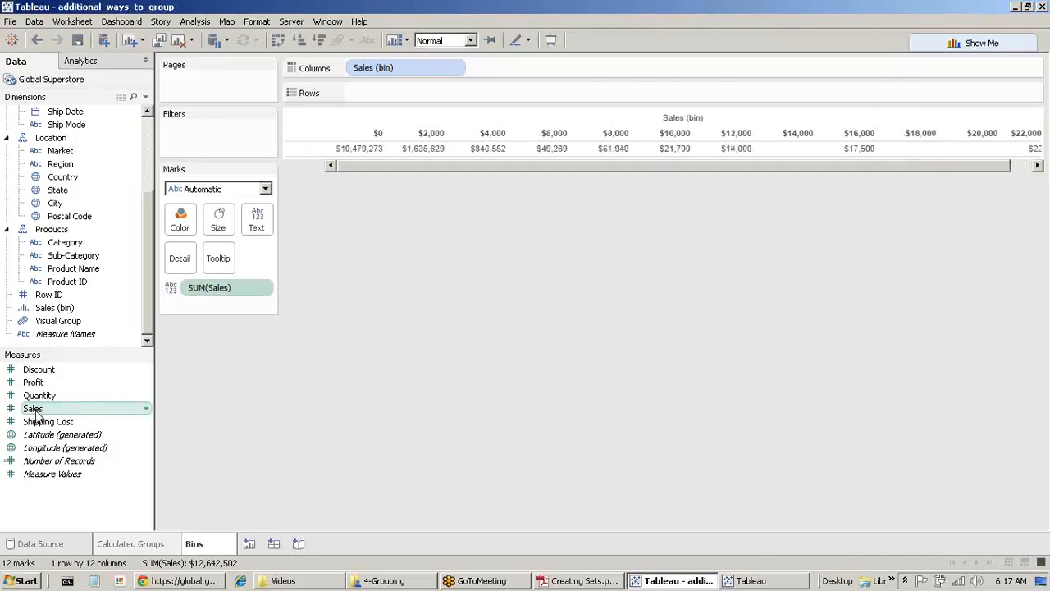
left_click_drag(244, 286, 410, 95)
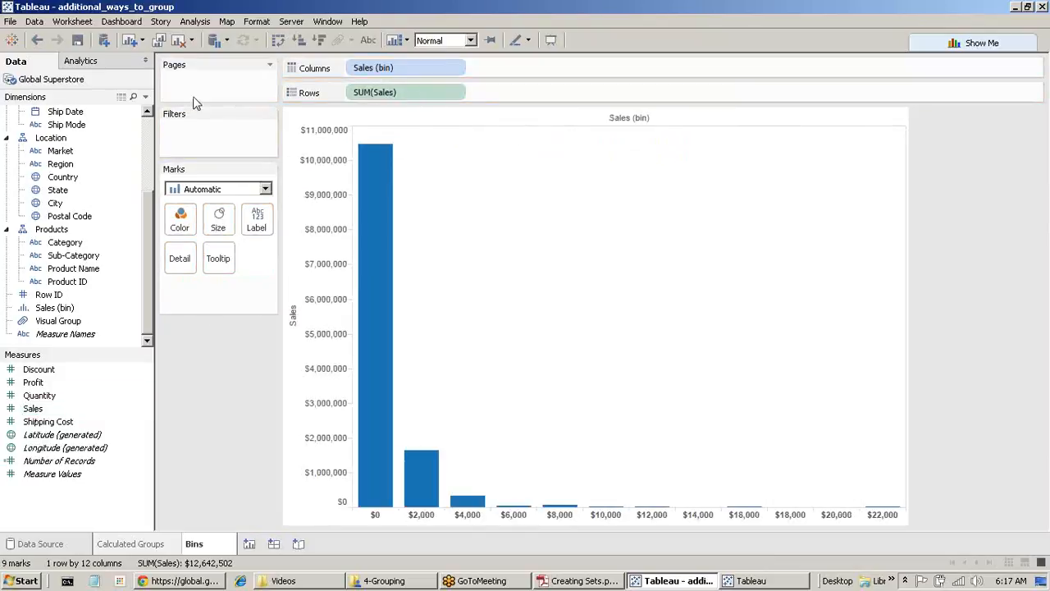
left_click(279, 43)
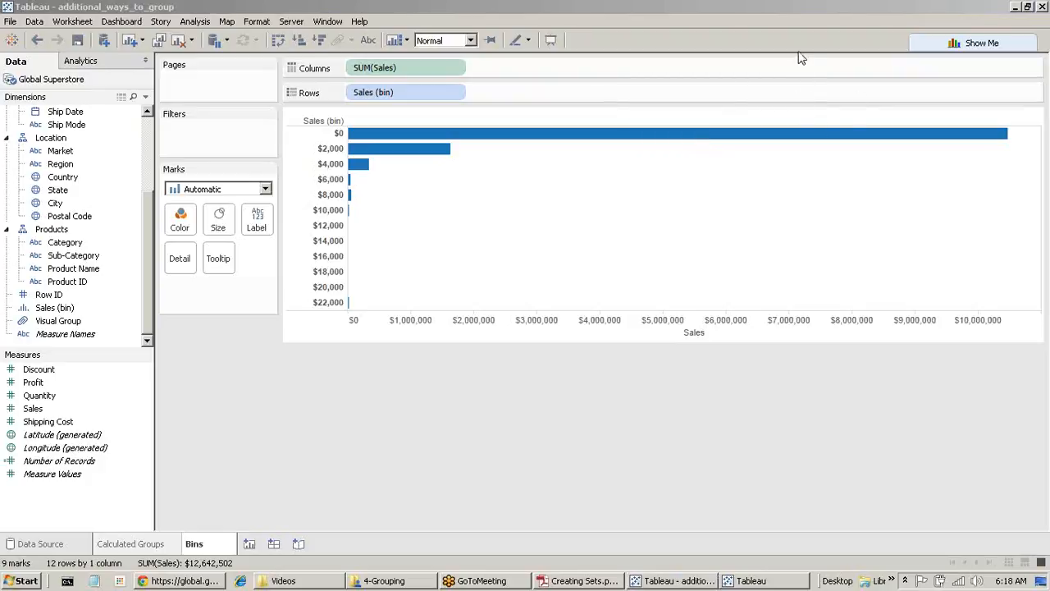
left_click(789, 212)
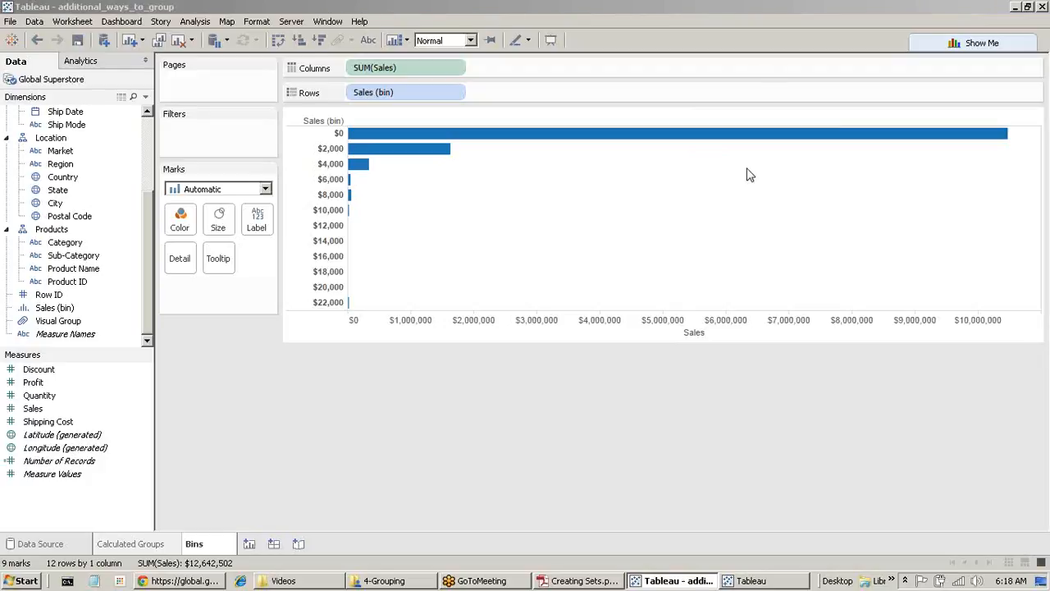
Step: Switch to the 4-Grouping folder and select additional_ways_to_group_finished.twbx
left_click(304, 581)
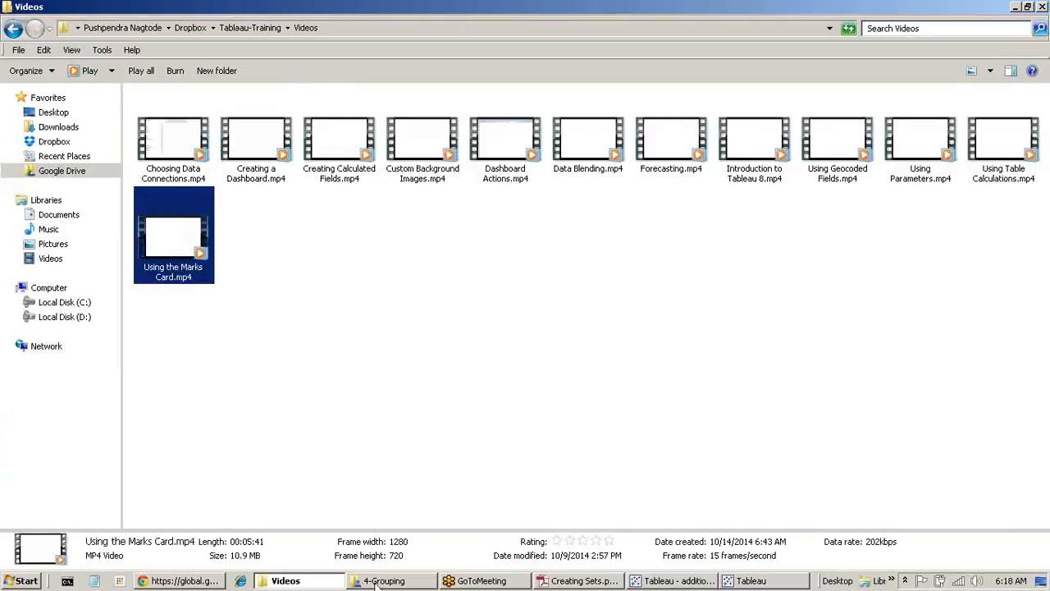
left_click(379, 581)
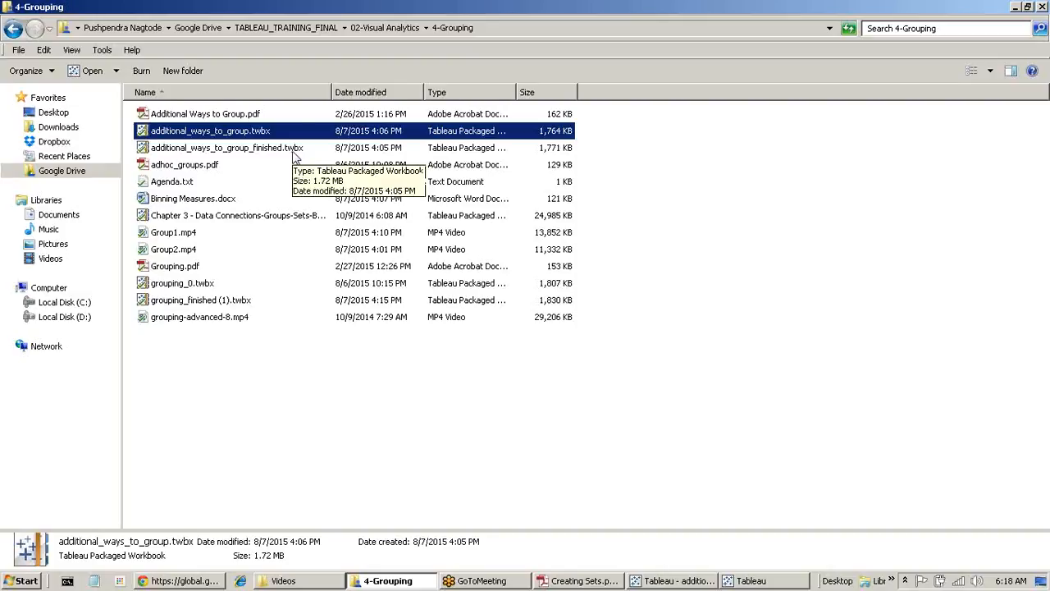
left_click(296, 150)
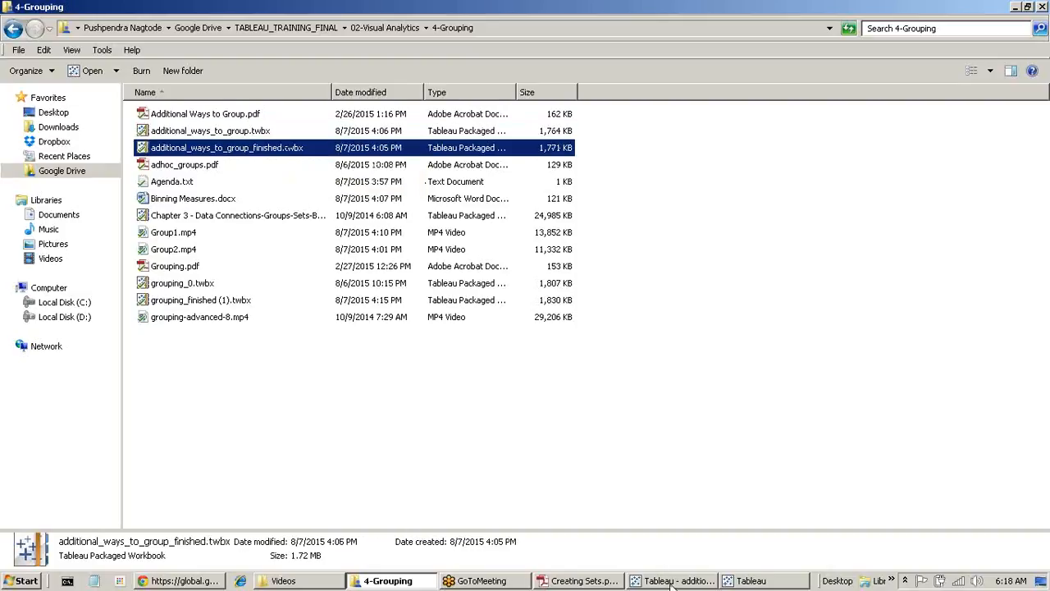
Step: Switch to the newly launched Tableau window and continue the trial to load the additional_ways_to_group workbook
left_click(750, 580)
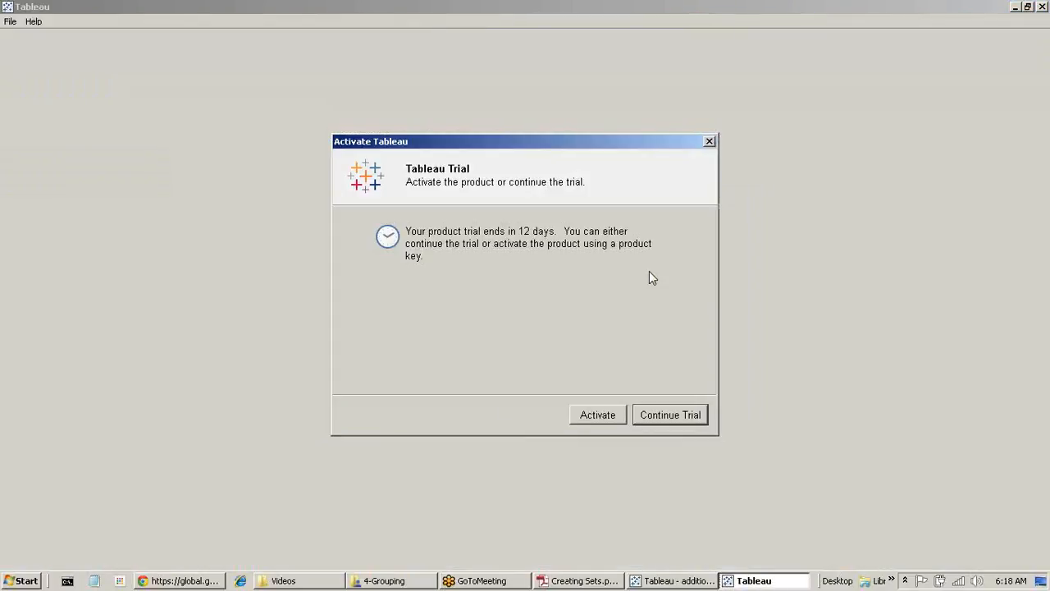
left_click(682, 424)
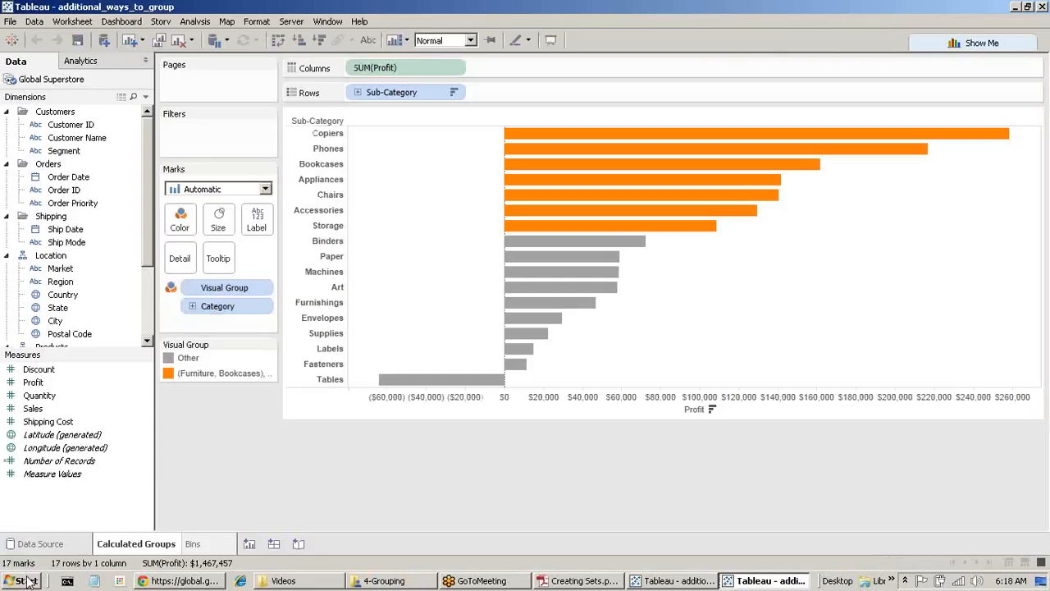
Step: Launch another Tableau 9.0 instance, continue the trial and open the grouping_0 workbook
left_click(23, 581)
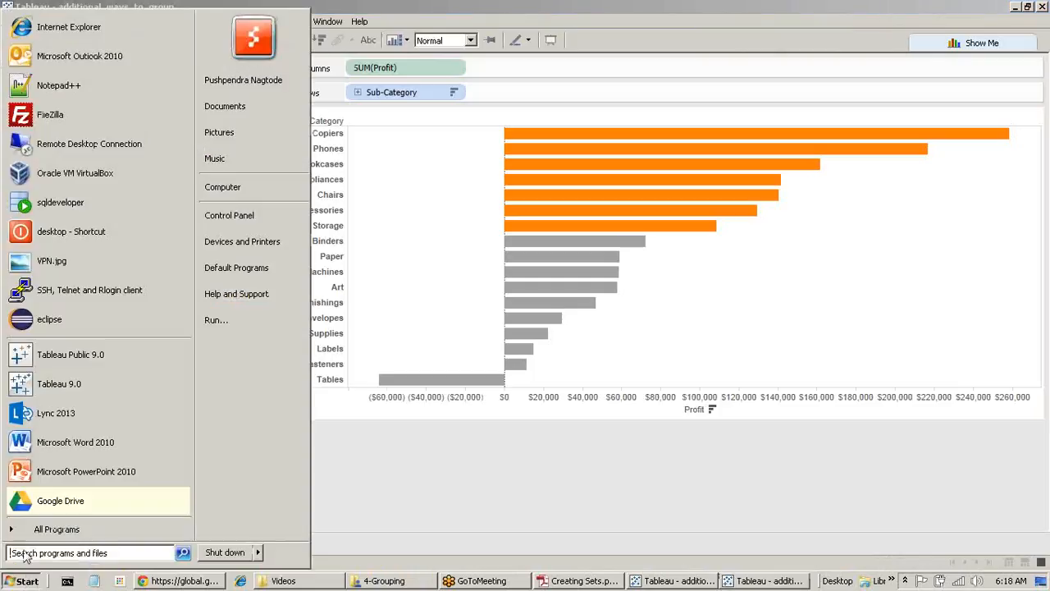
left_click(68, 384)
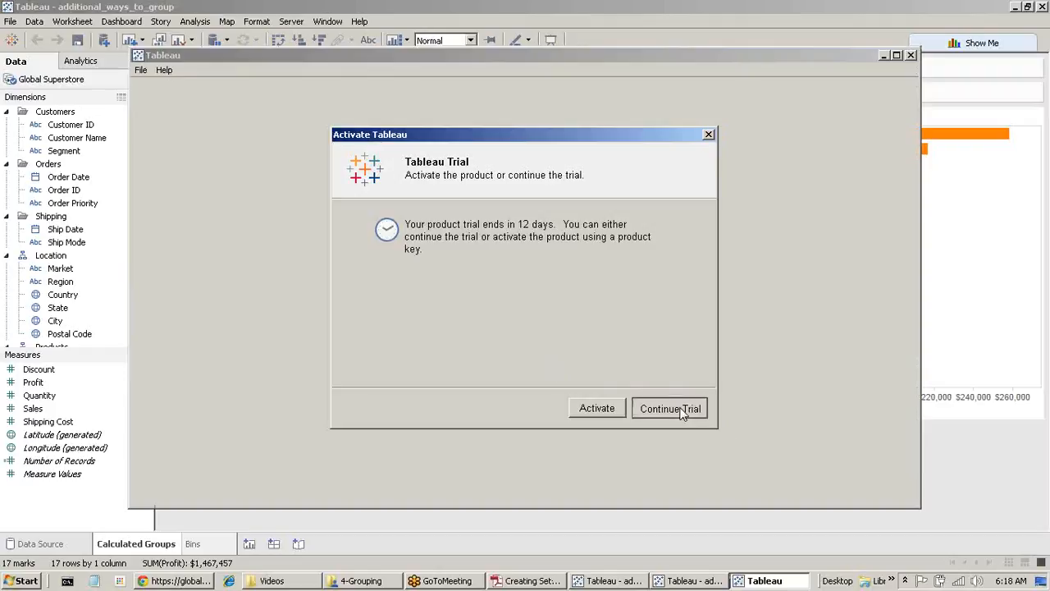
left_click(670, 409)
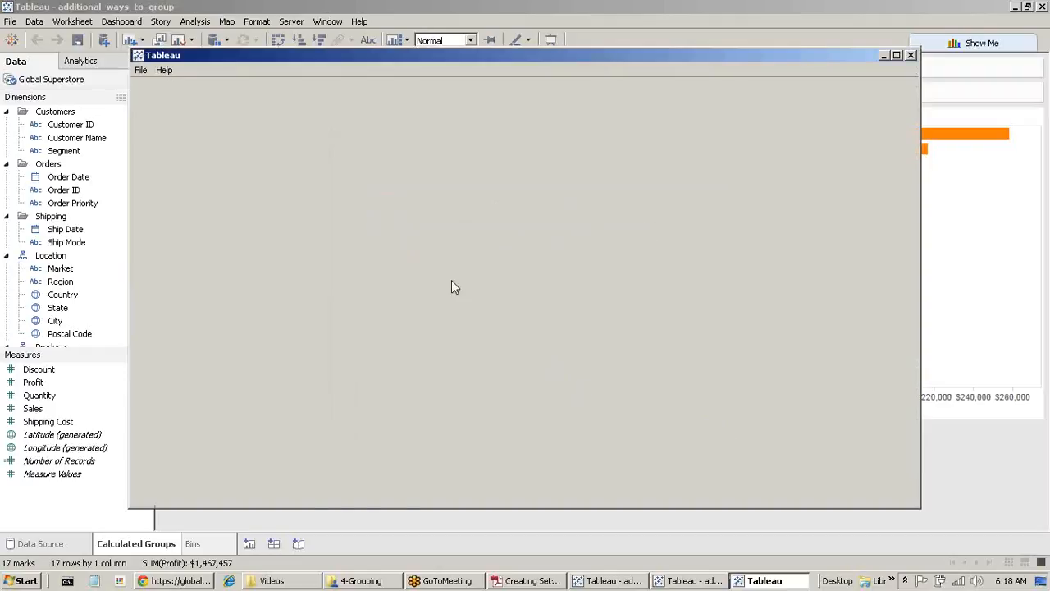
left_click(484, 215)
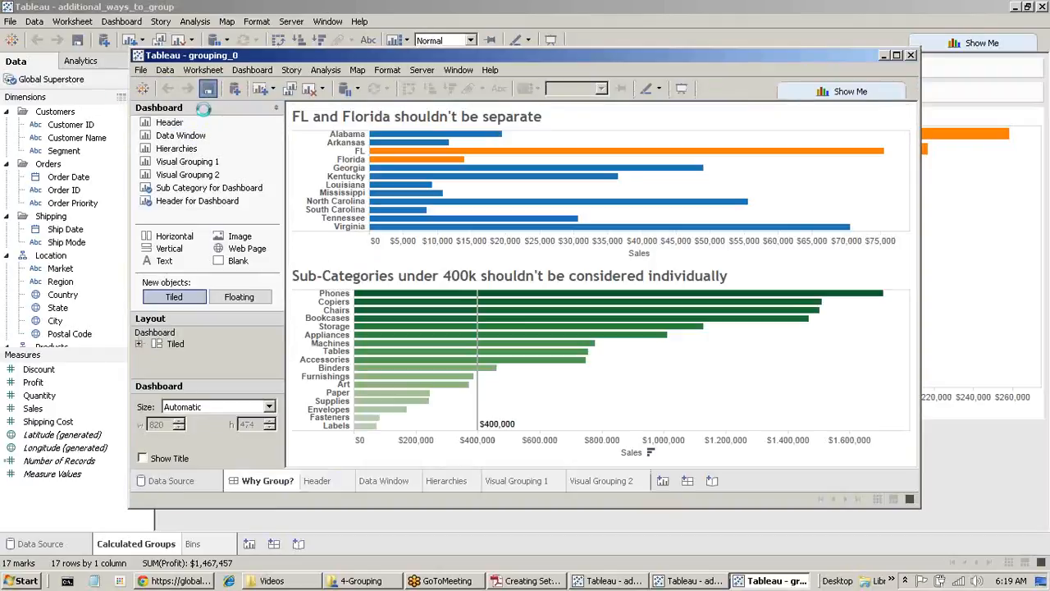
Step: Show the Save As dialog for grouping_0 as a Tableau Packaged Workbook, cancel it, and close that workbook
left_click(146, 71)
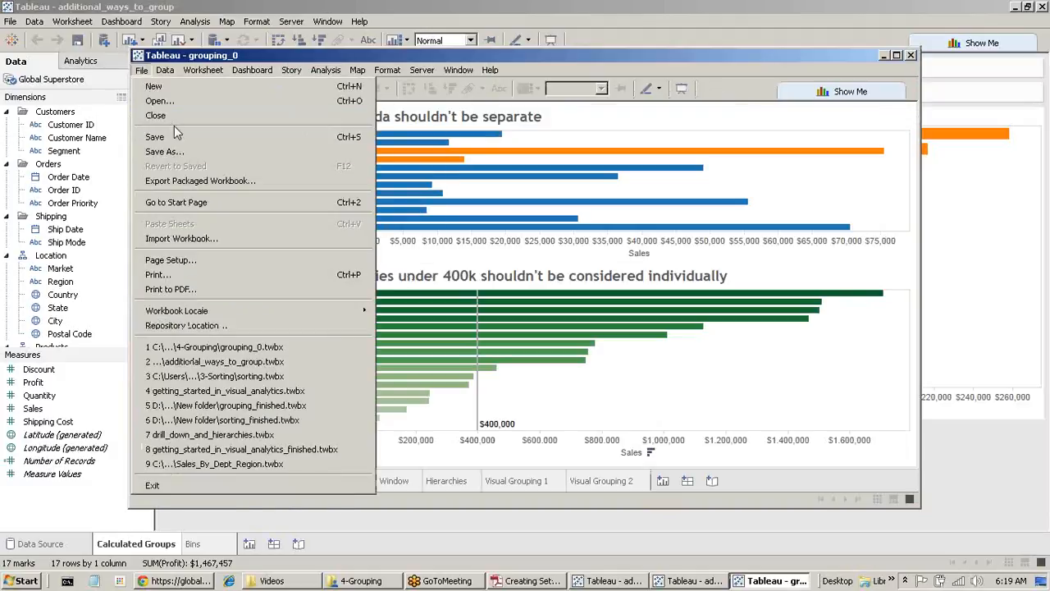
left_click(184, 154)
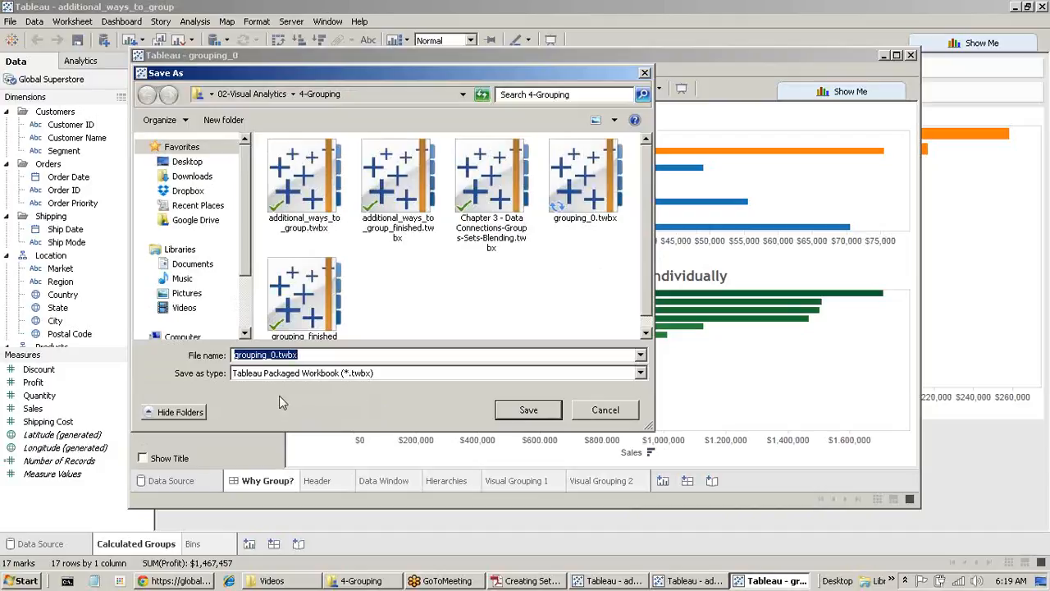
left_click(601, 414)
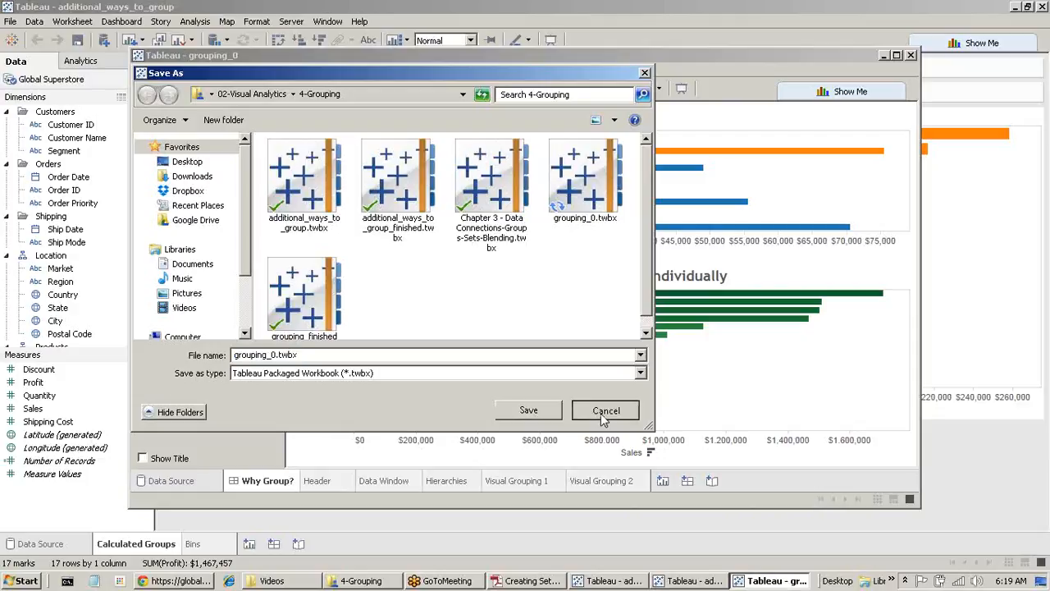
left_click(911, 55)
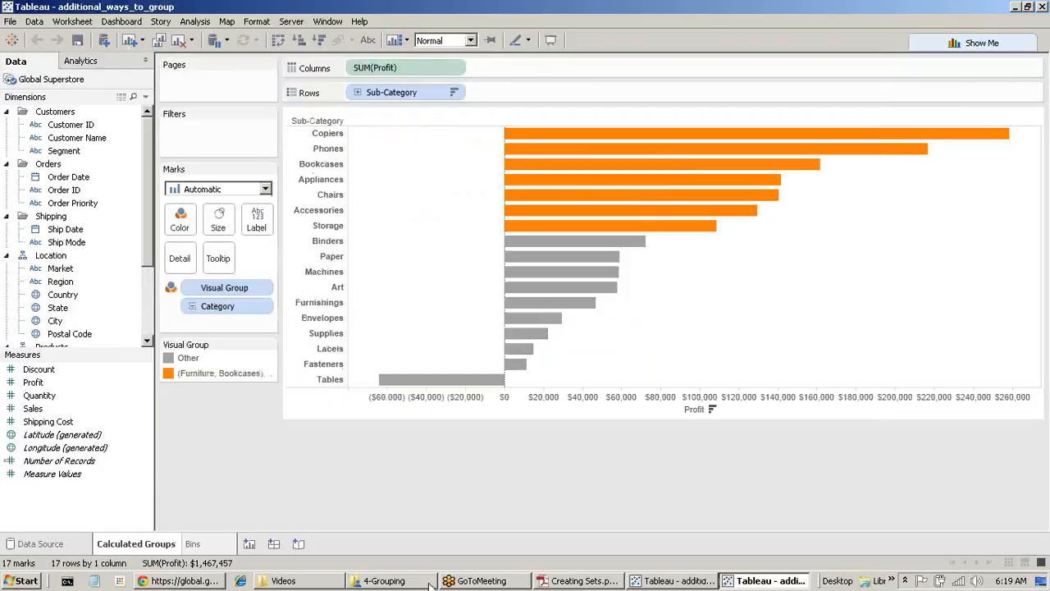
Step: Look at the 4-Grouping folder and return to the additional_ways_to_group workbook in Tableau
left_click(379, 581)
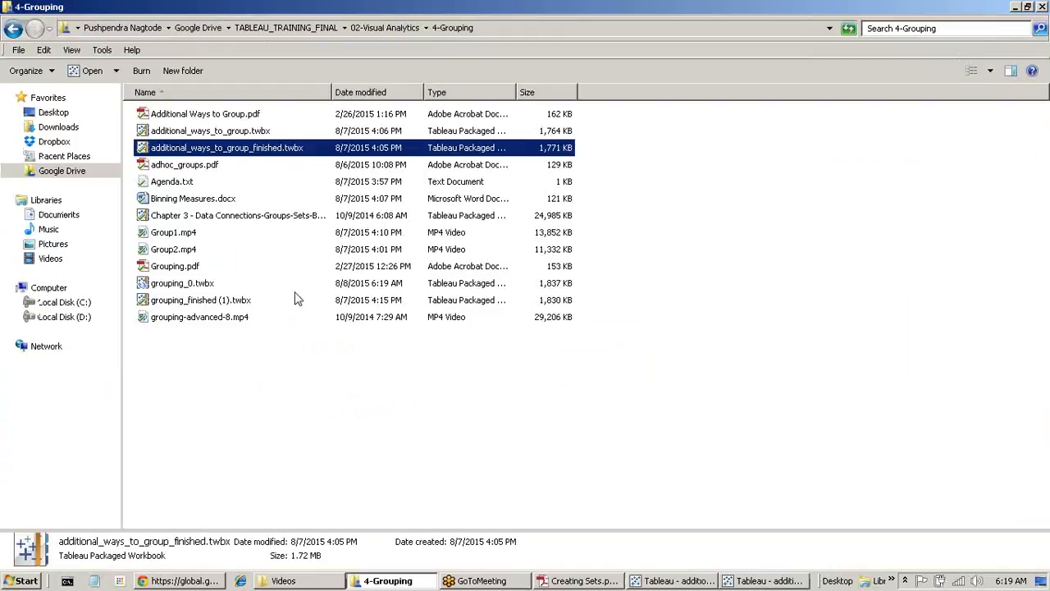
left_click(780, 581)
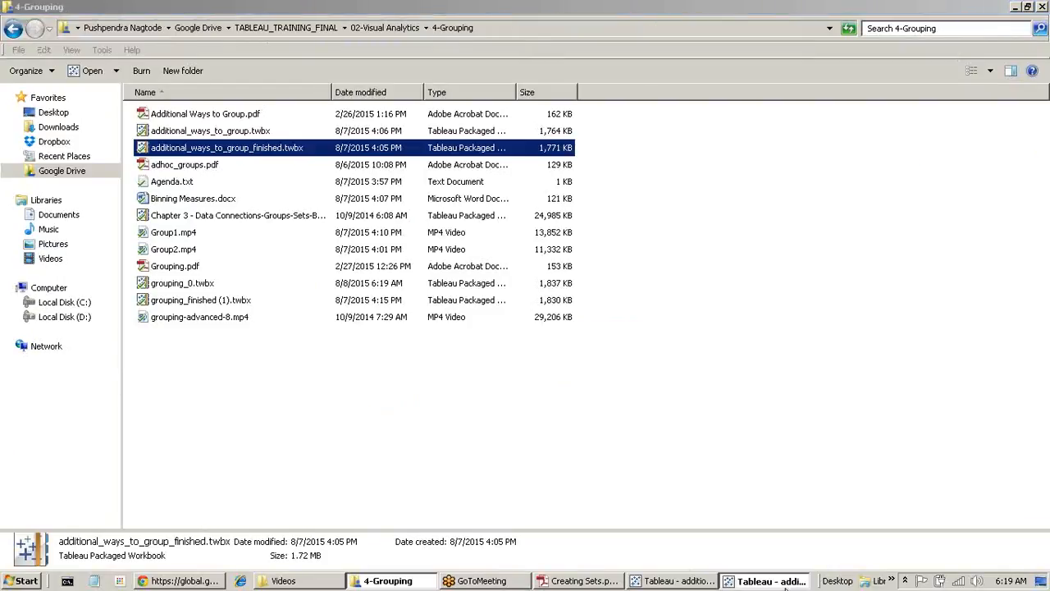
left_click(784, 584)
left_click(783, 584)
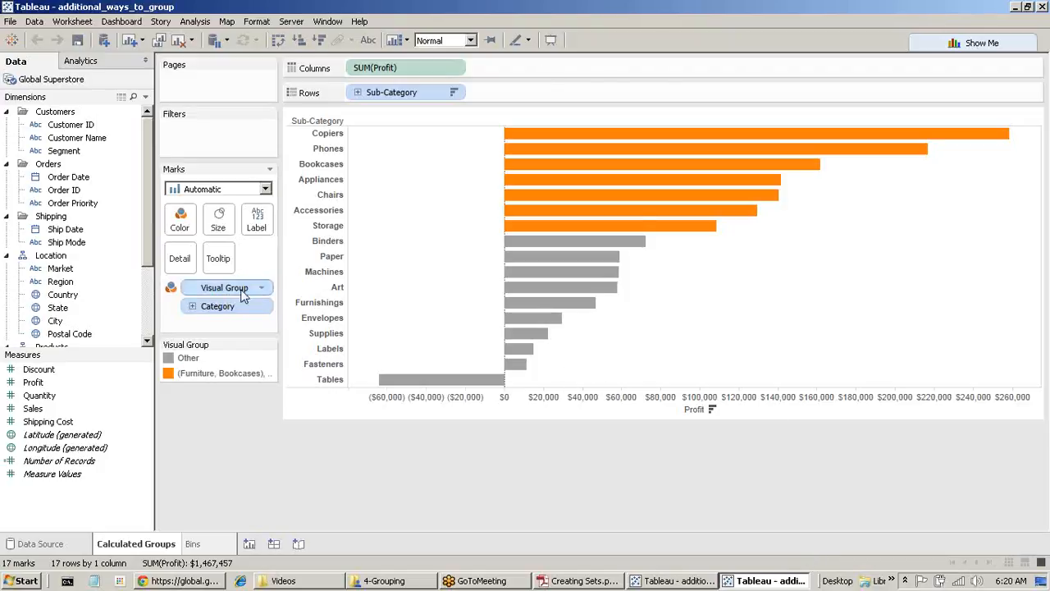
Step: Inspect the Storage and Binders bars on Calculated Groups and select the Sub-Category headers from Binders through Fasteners
left_click(312, 276)
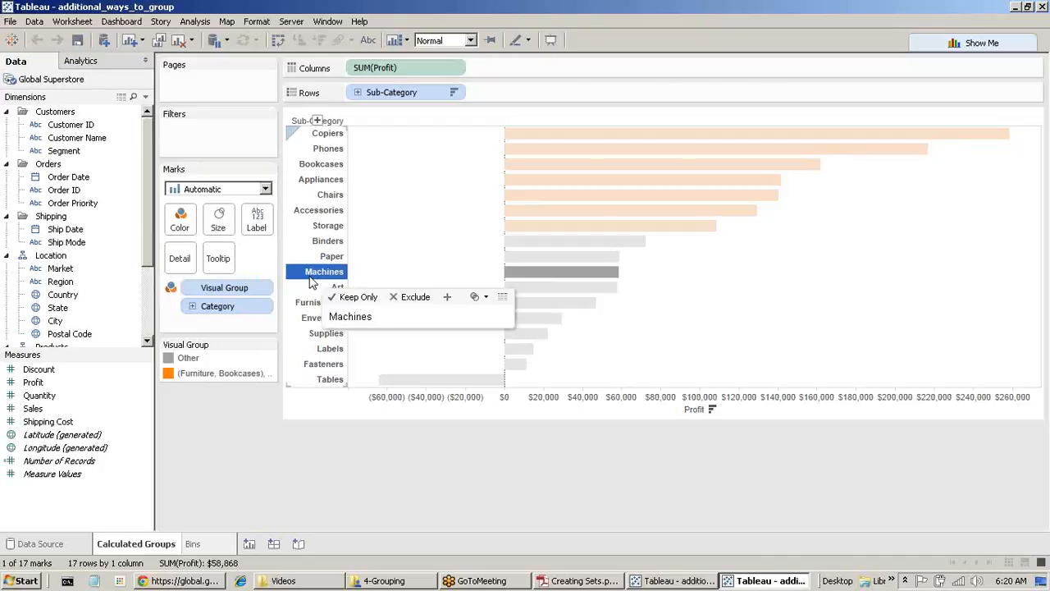
mouse_move(697, 215)
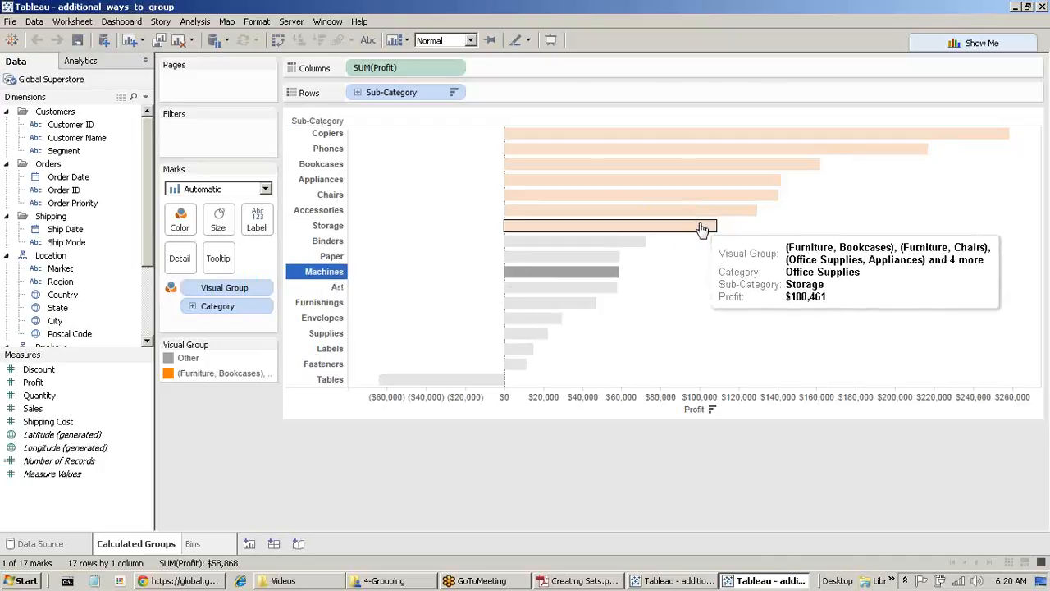
left_click(636, 242)
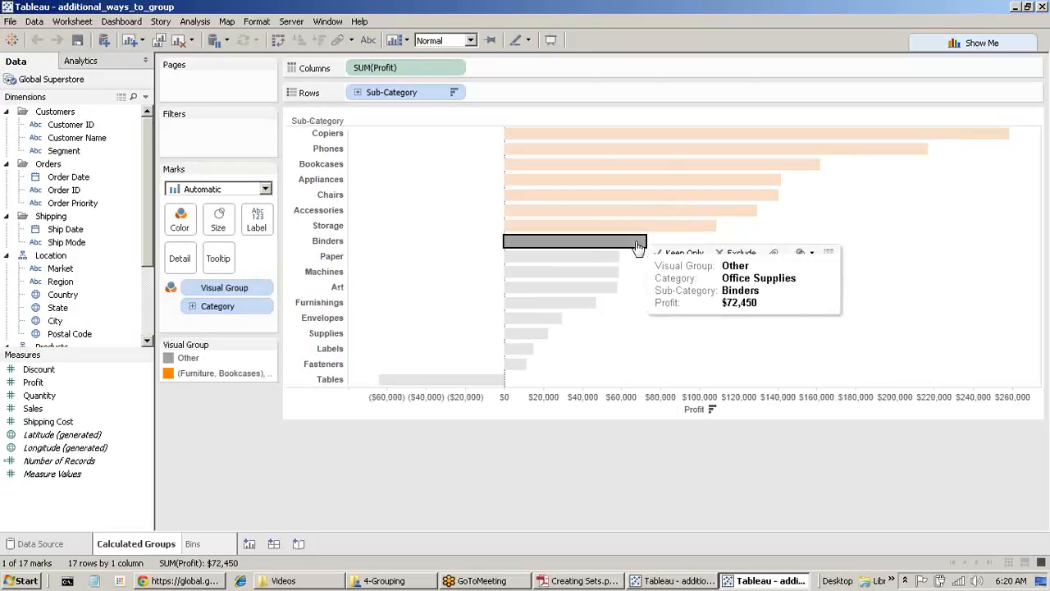
left_click(341, 242)
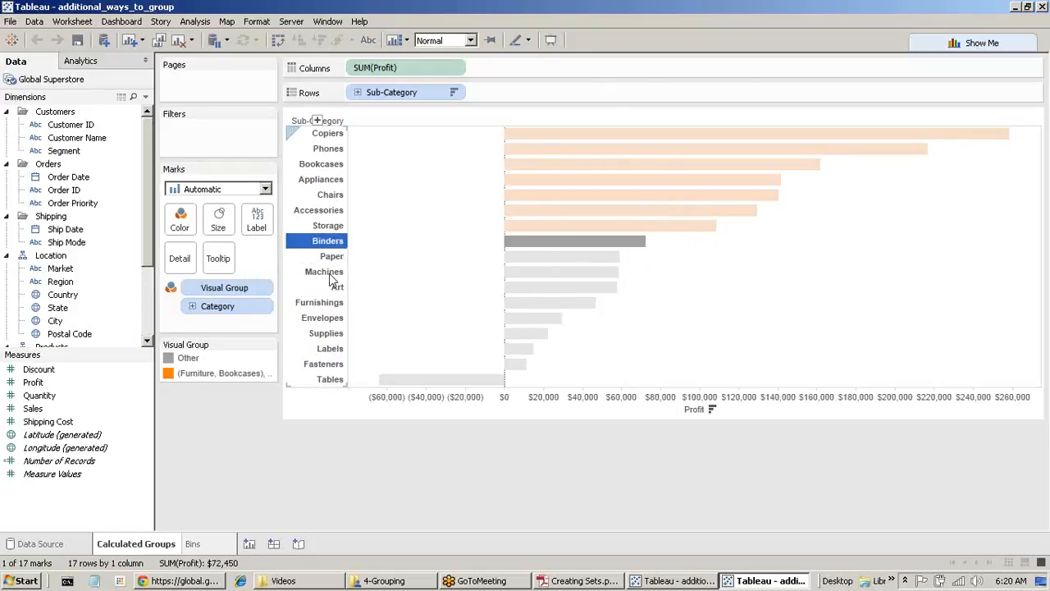
left_click(335, 365, "shift")
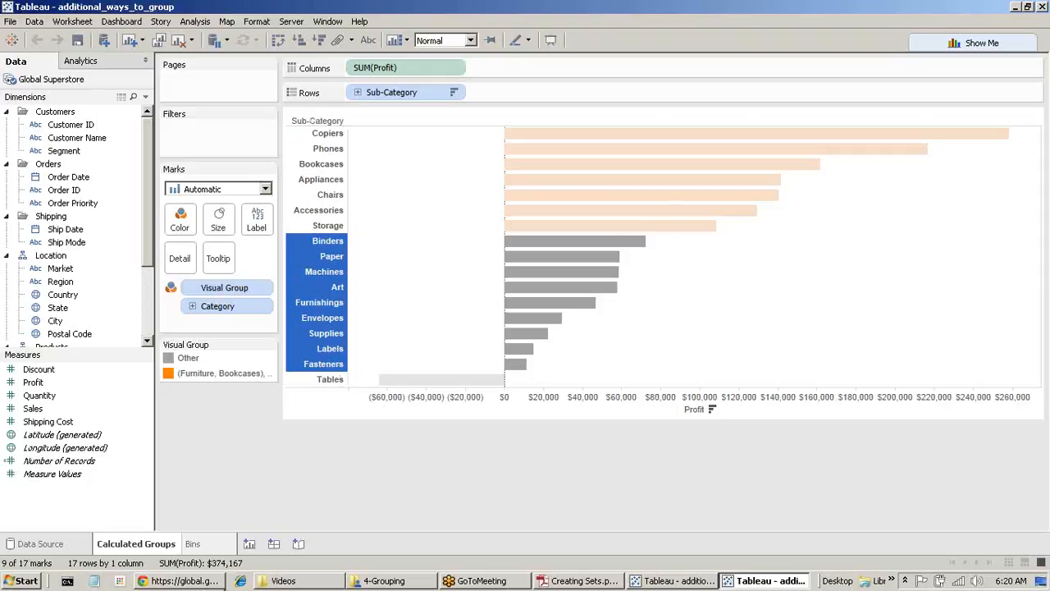
Step: Create a new worksheet with SUM(Profit) on Columns and Sub-Category on Rows, sorted by Profit in descending order
left_click(250, 545)
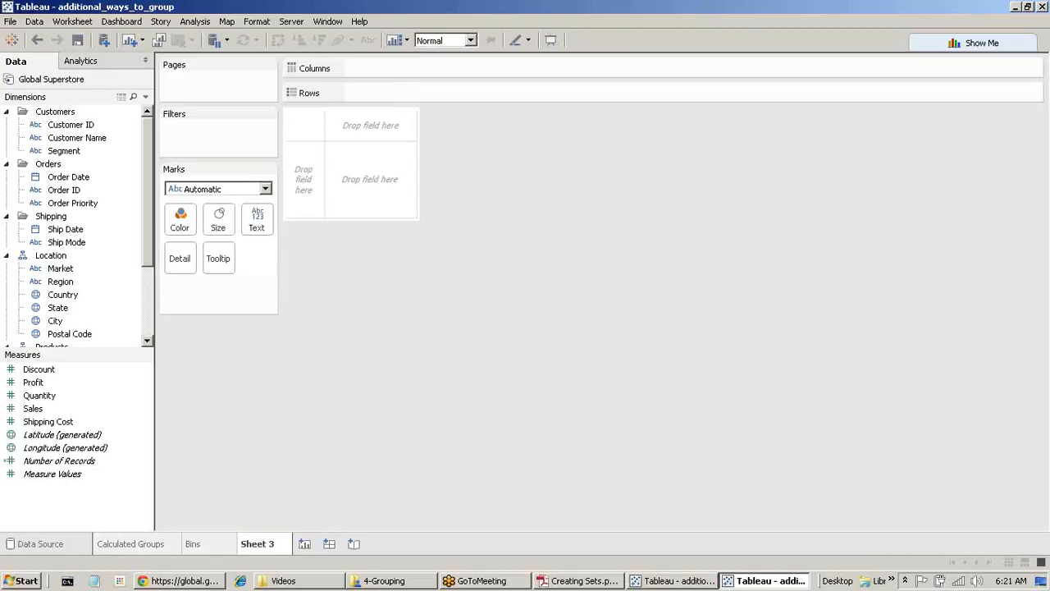
left_click(133, 545)
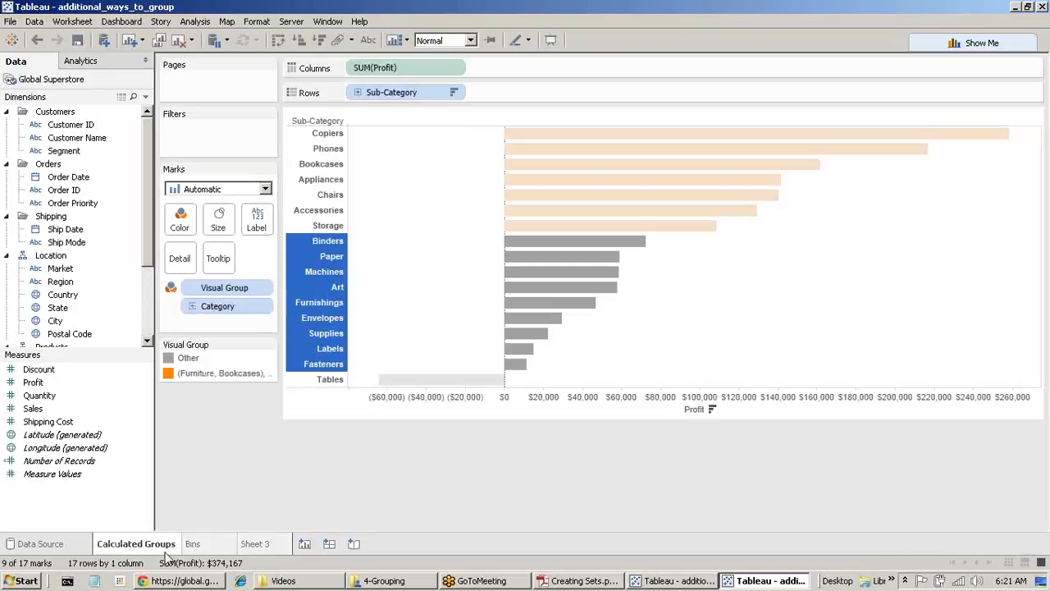
left_click(269, 547)
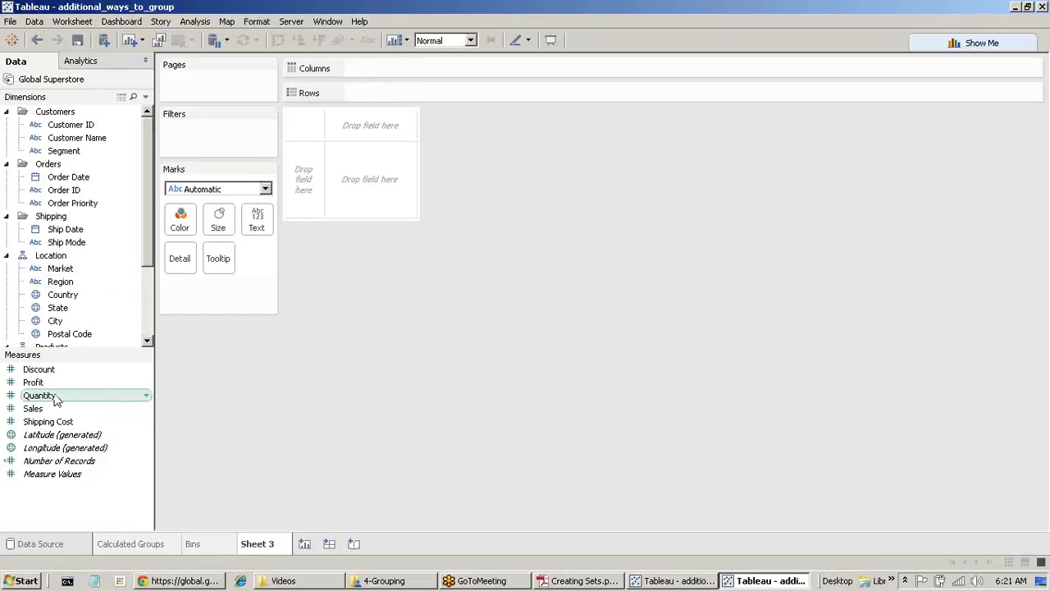
left_click_drag(35, 382, 403, 71)
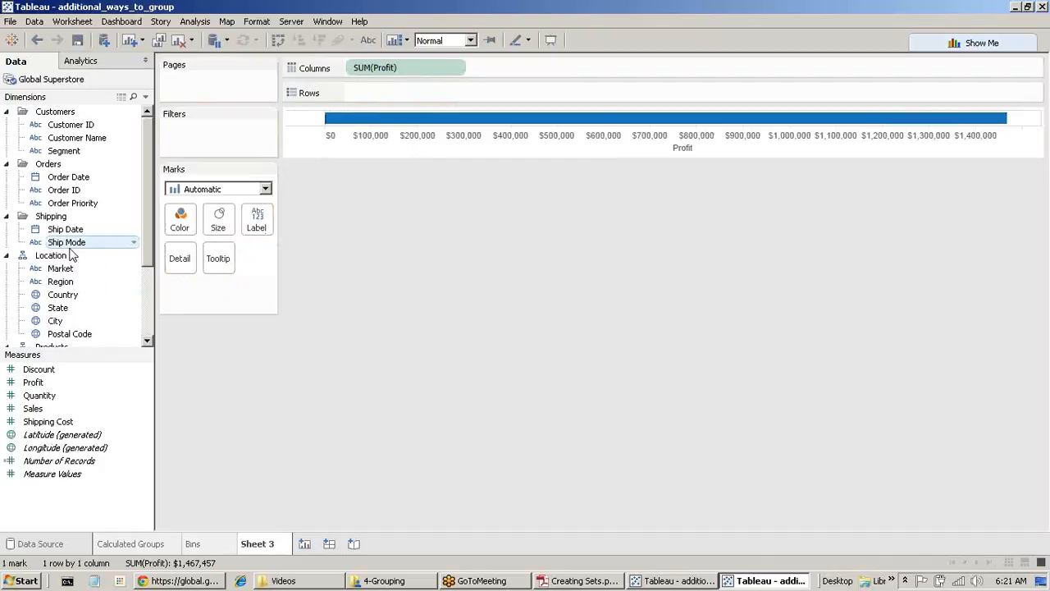
scroll(71, 250, "down", 3)
left_click_drag(75, 269, 400, 94)
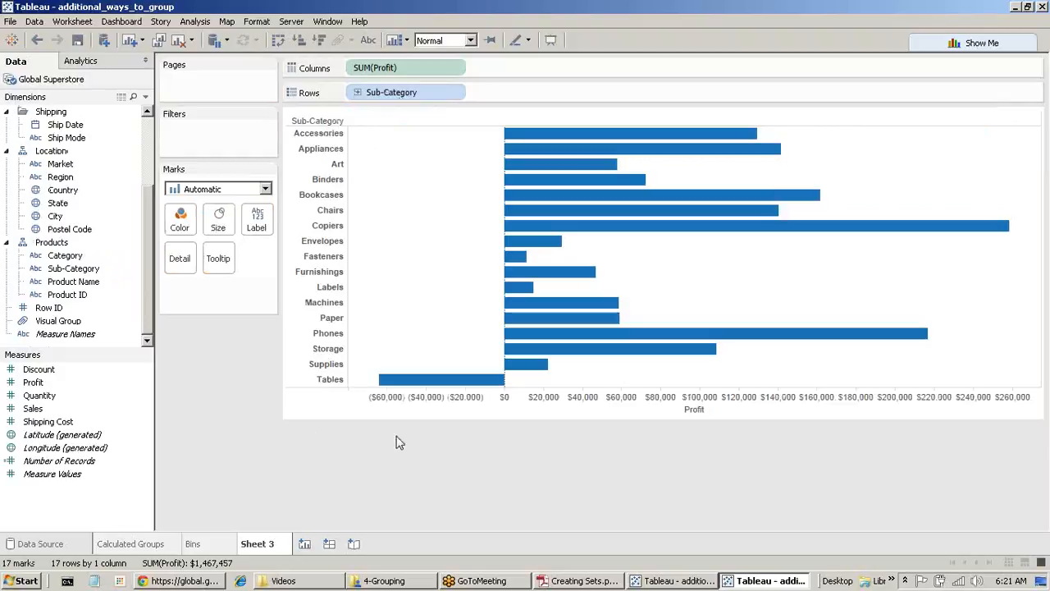
left_click(712, 409)
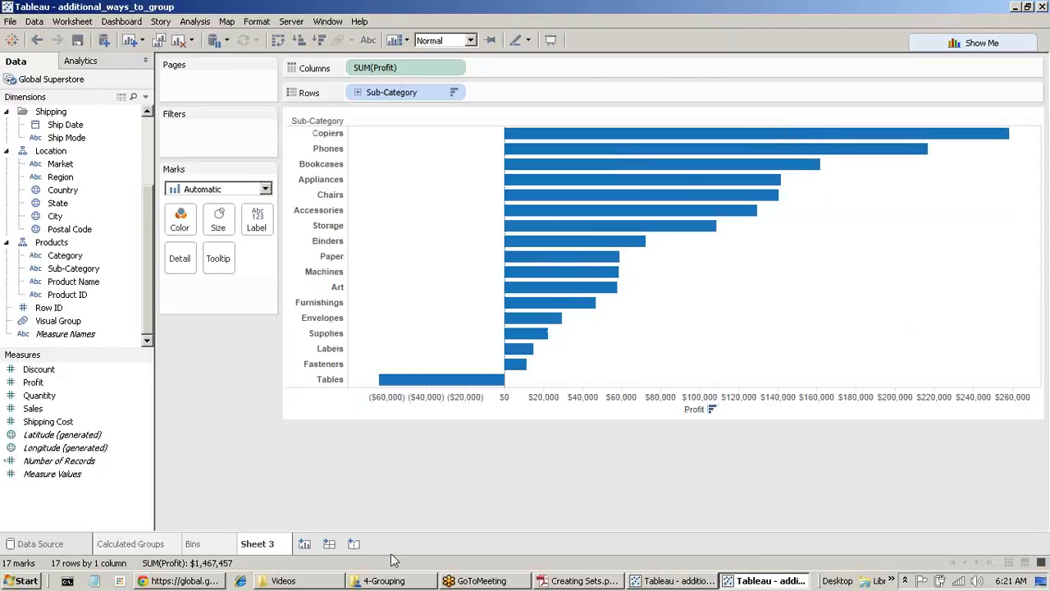
Step: Compare Sheet 3 with the Calculated Groups and Bins sheets, ending on Sheet 3
left_click(135, 544)
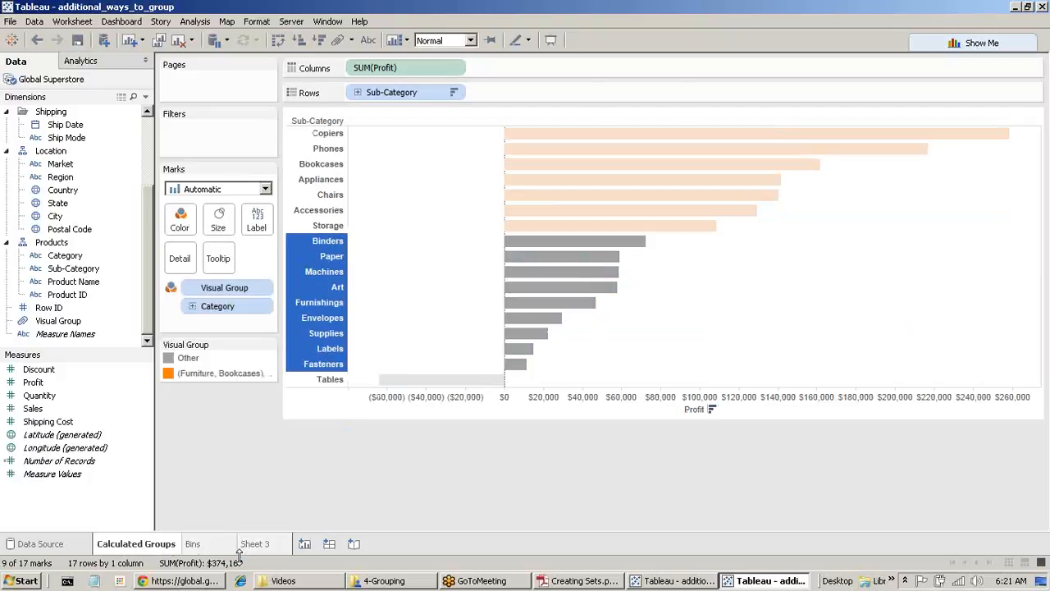
left_click(271, 546)
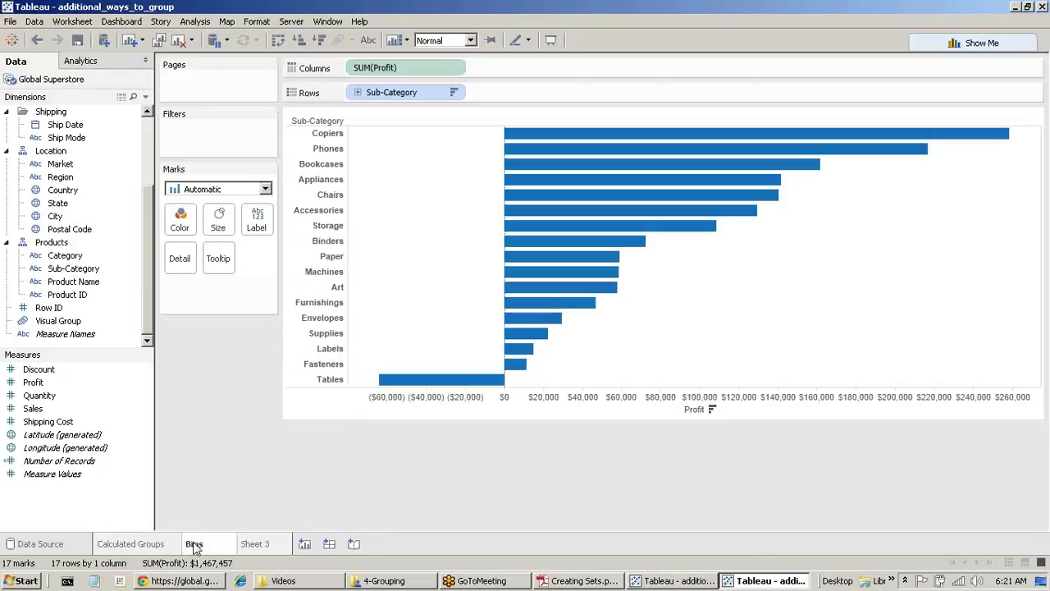
left_click(195, 546)
left_click(107, 544)
left_click(253, 546)
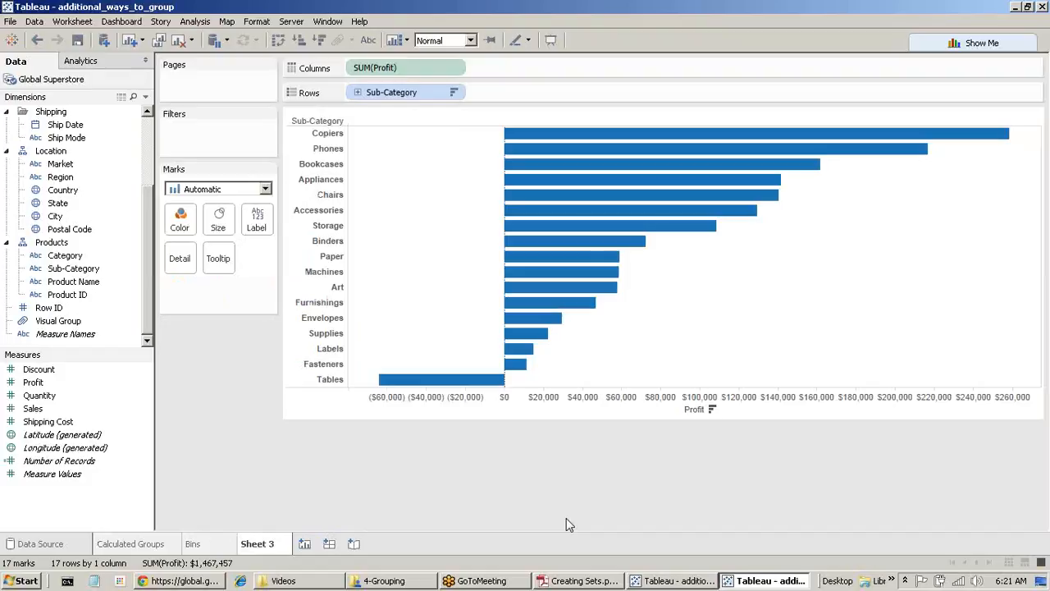
Step: Highlight the low-profit sub-categories from Binders through Tables on Sheet 3, and clear the selection
left_click(325, 243)
left_click_drag(322, 262, 325, 380)
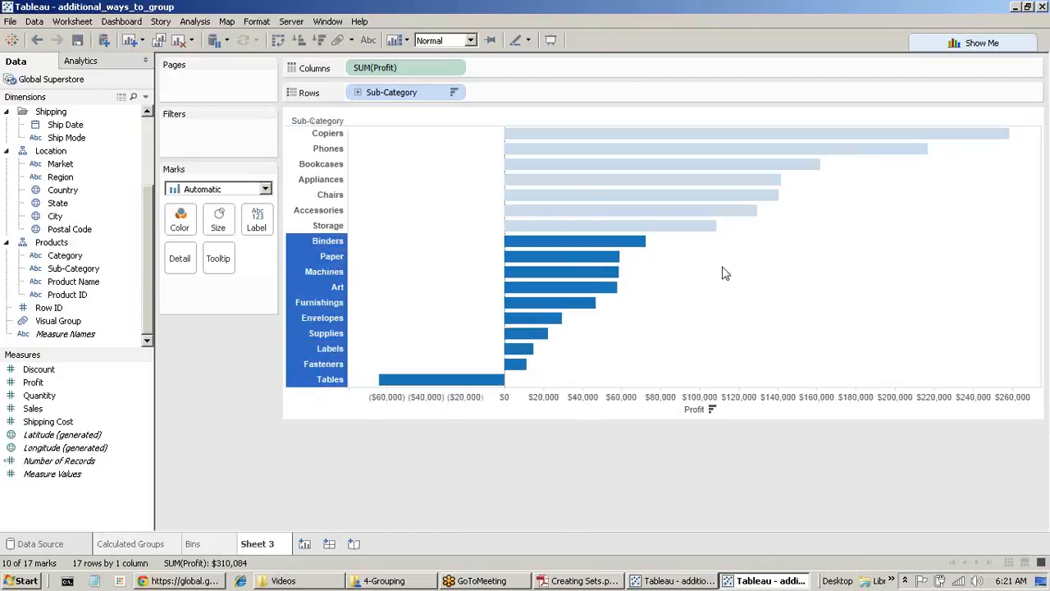
left_click(421, 506)
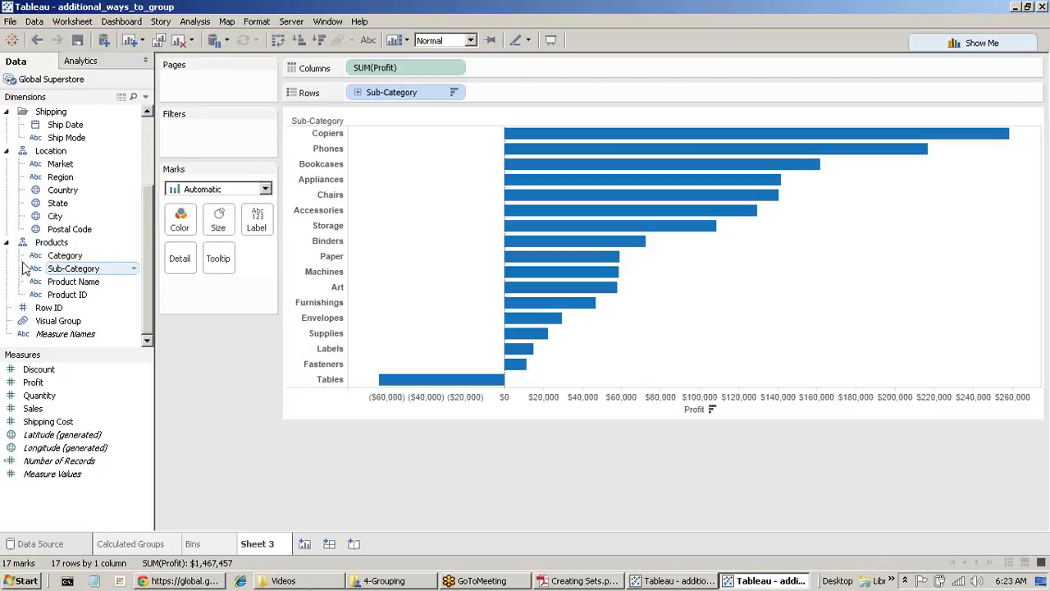
Step: Start a new calculated field based on the Sub-Category dimension
right_click(119, 341)
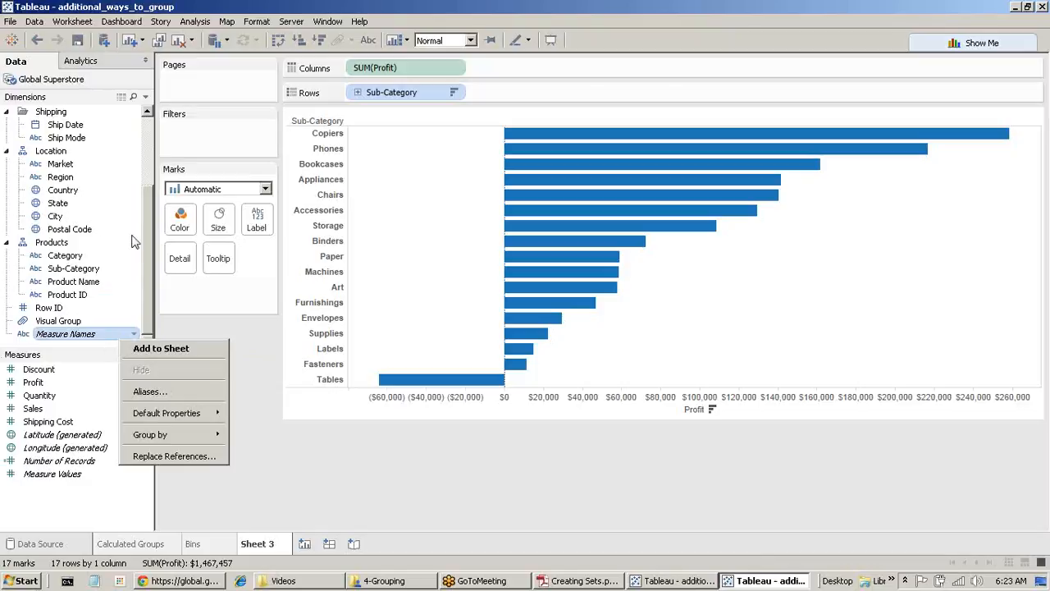
right_click(72, 269)
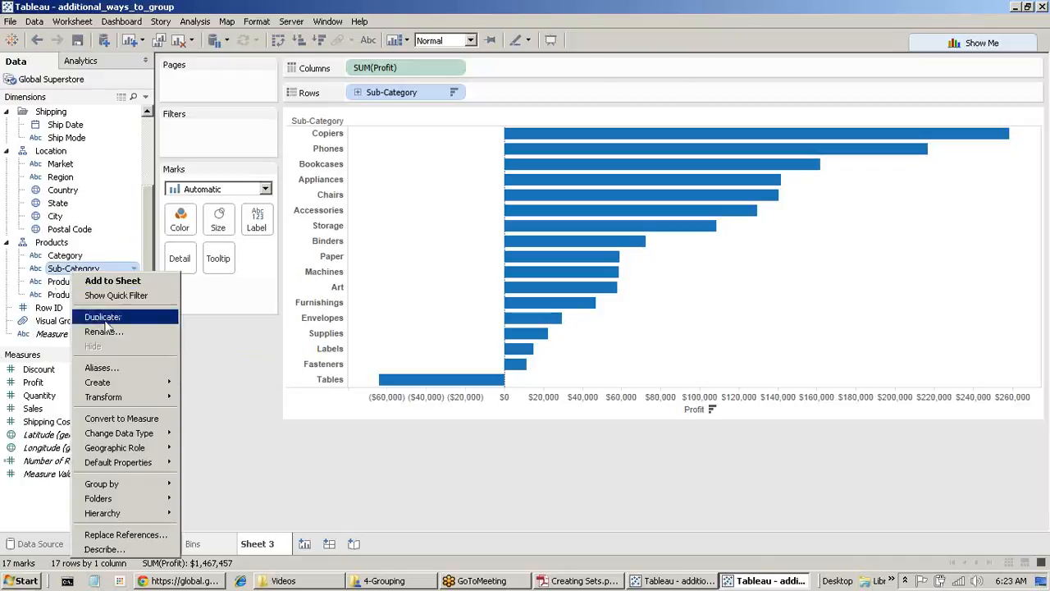
mouse_move(134, 492)
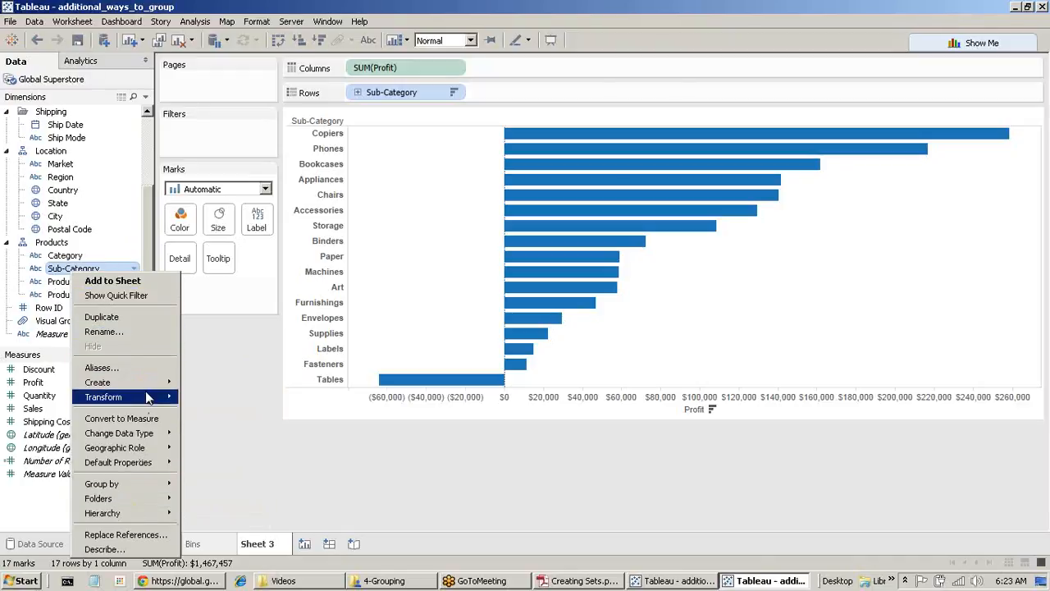
mouse_move(151, 384)
left_click(230, 384)
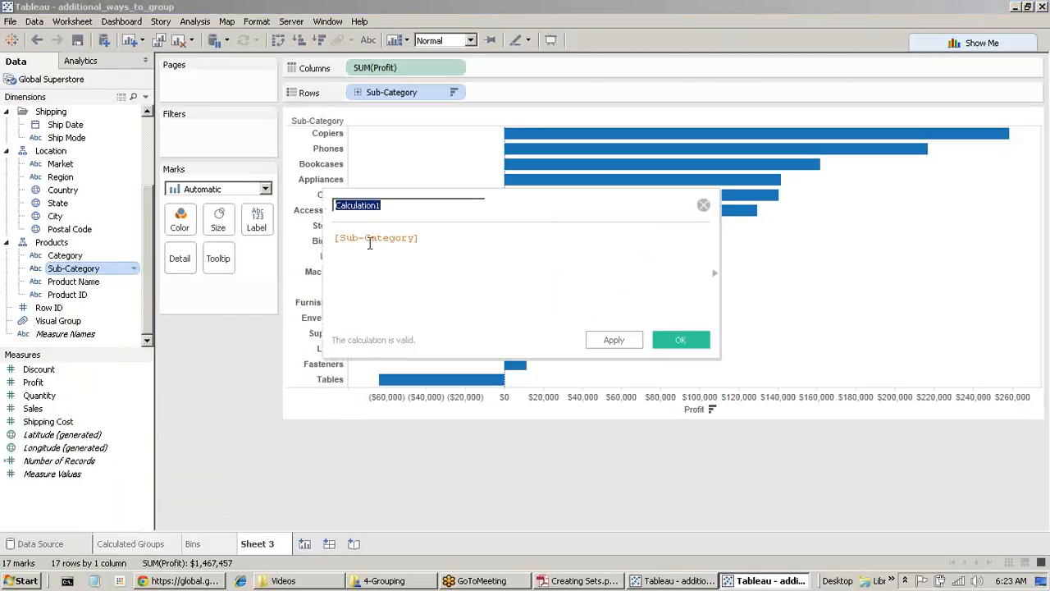
type("Sma")
type("ll:")
type(" Off")
key("BackSpace")
key("BackSpace")
key("BackSpace")
key("BackSpace")
key("BackSpace")
key("BackSpace")
key("BackSpace")
key("BackSpace")
key("BackSpace")
type("Offic")
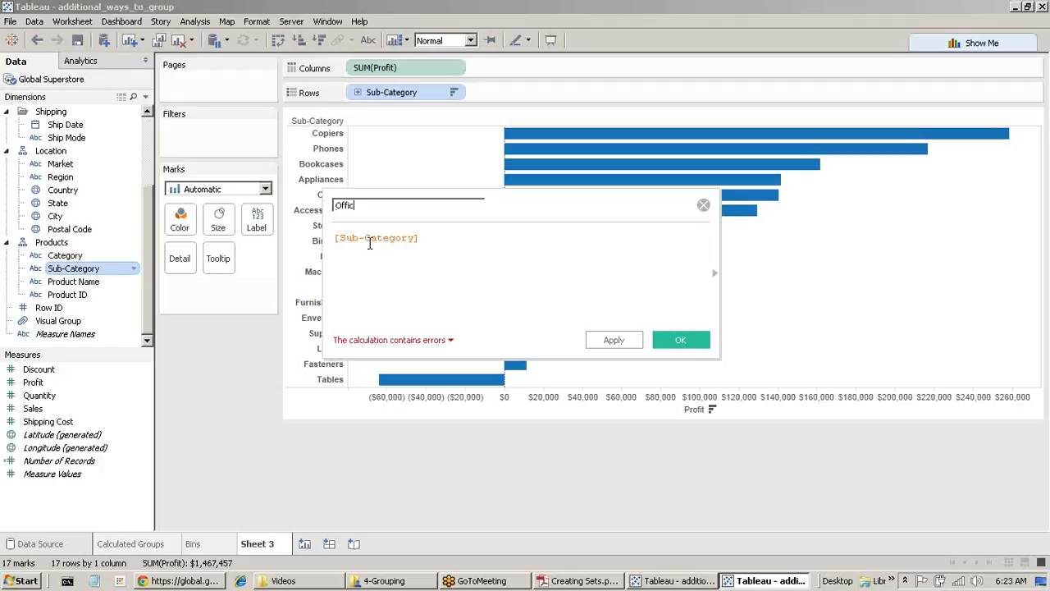
key("BackSpace")
key("BackSpace")
key("BackSpace")
key("BackSpace")
key("BackSpace")
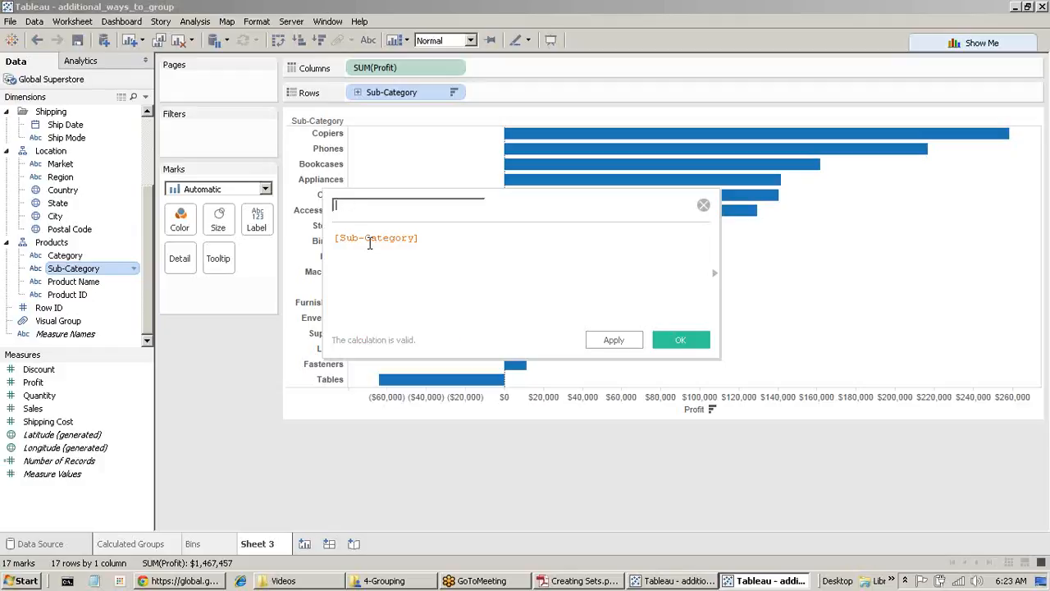
Step: Name the calculated field "Sub-Category Under 100000K" and save it with its Sub-Category formula
type("Su")
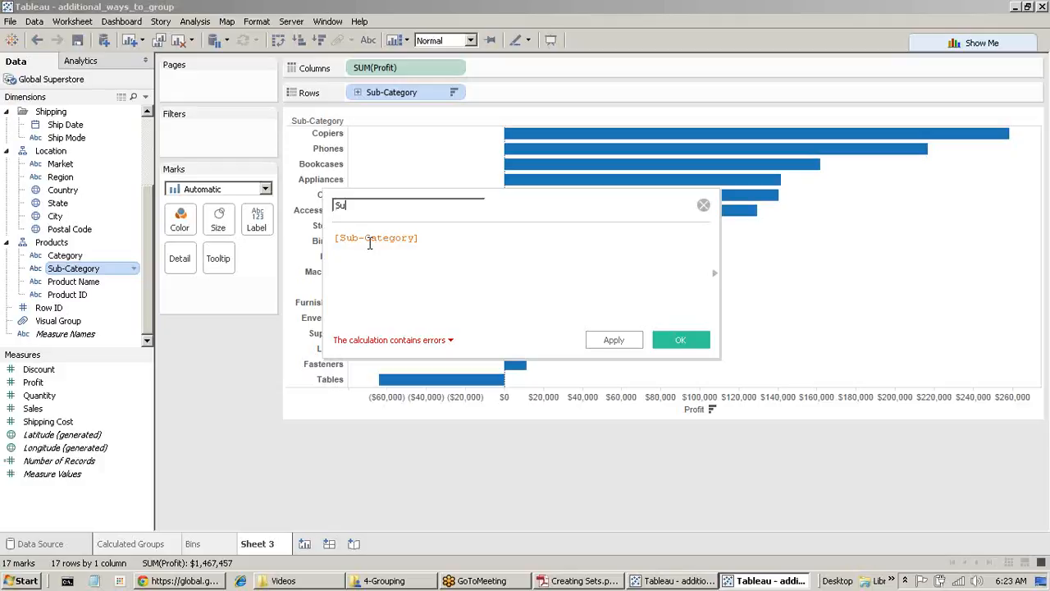
type("b-Categ")
type("ory")
type(" ubder")
key("BackSpace")
key("BackSpace")
key("BackSpace")
key("BackSpace")
type("Under 100000K")
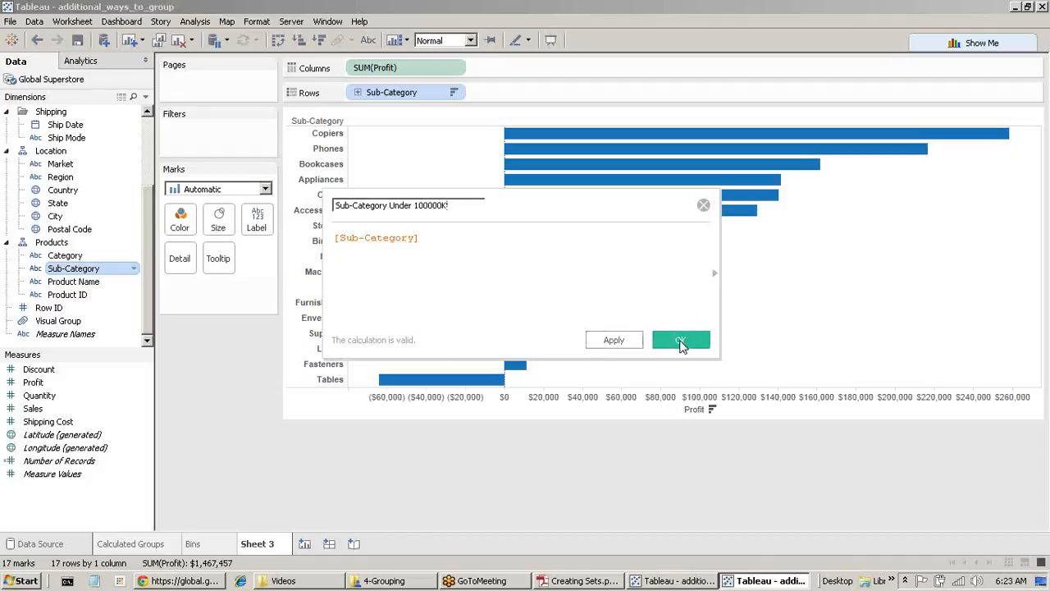
left_click(681, 342)
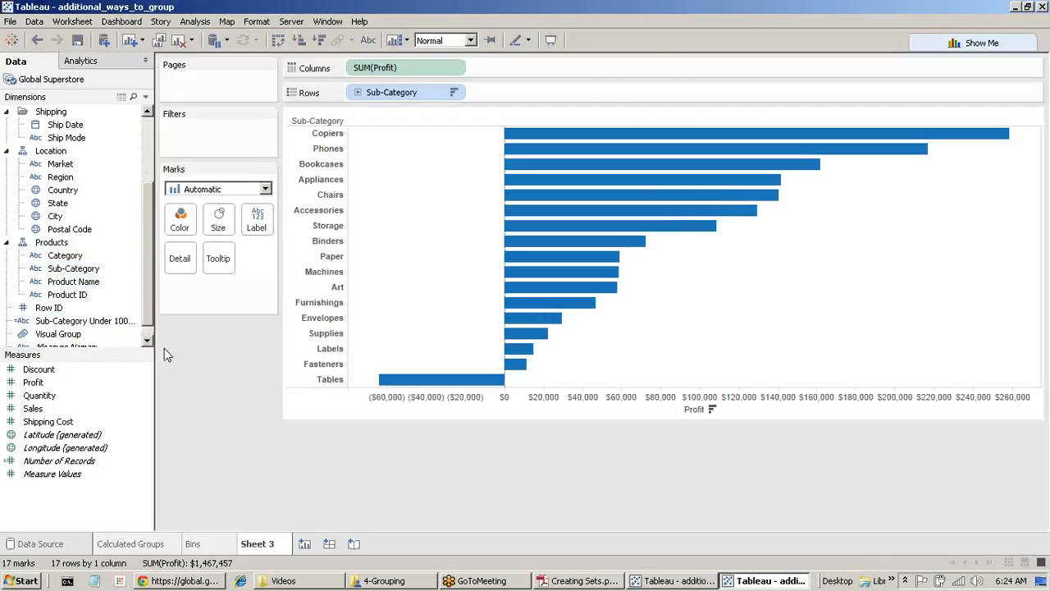
Step: Widen the data pane, open the Sub-Category Under 100000K calculation for editing, and clear its formula
left_click_drag(154, 373, 197, 391)
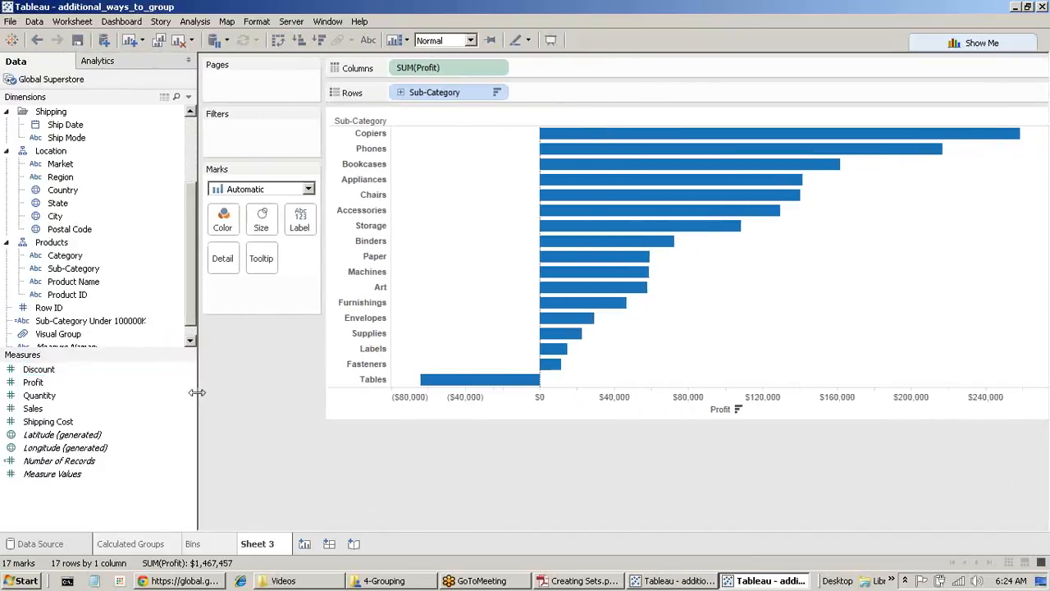
left_click(115, 326)
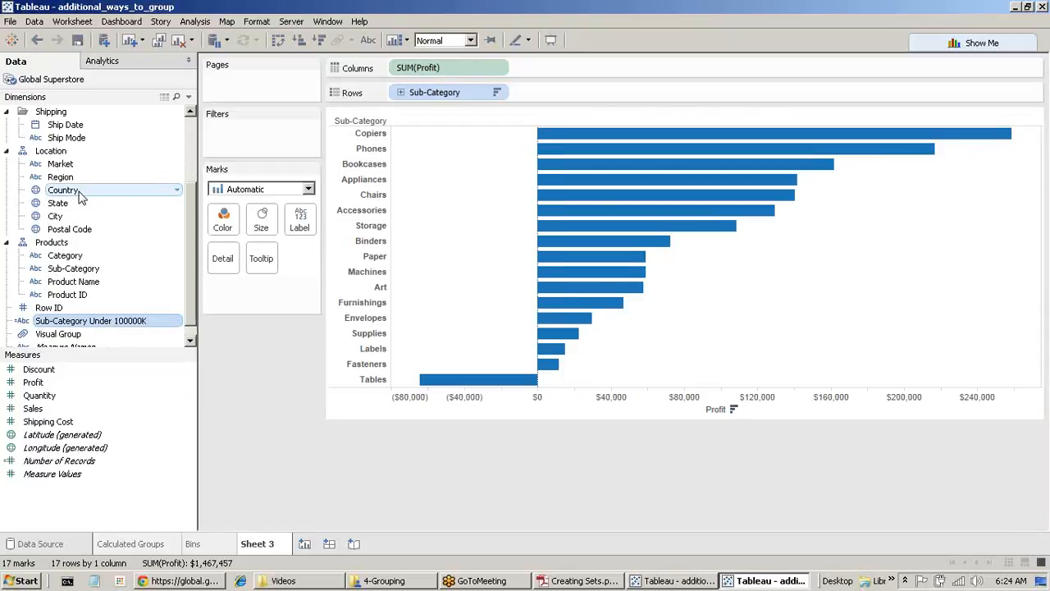
right_click(102, 329)
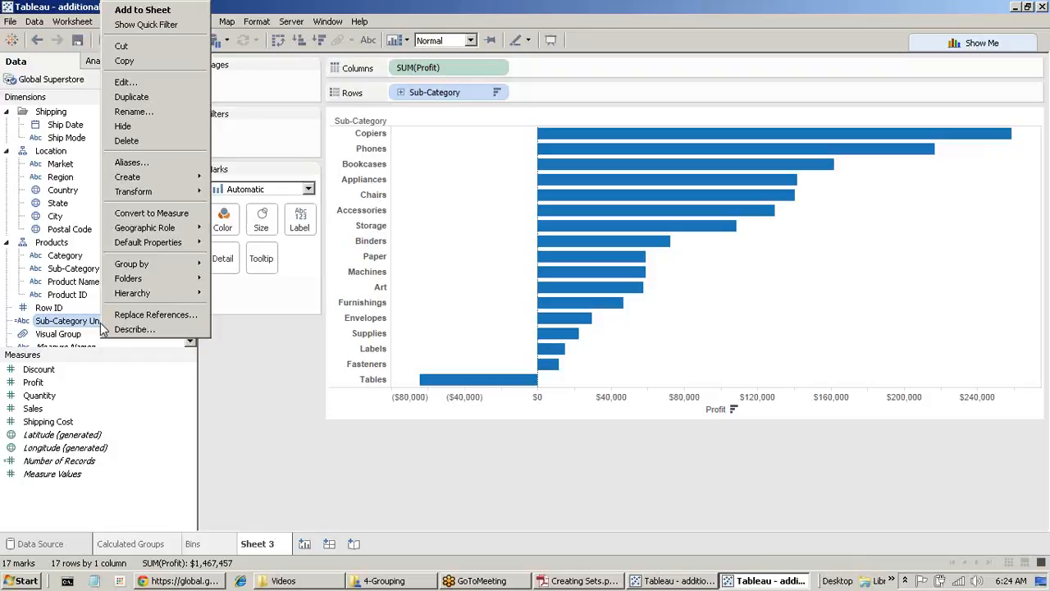
left_click(125, 83)
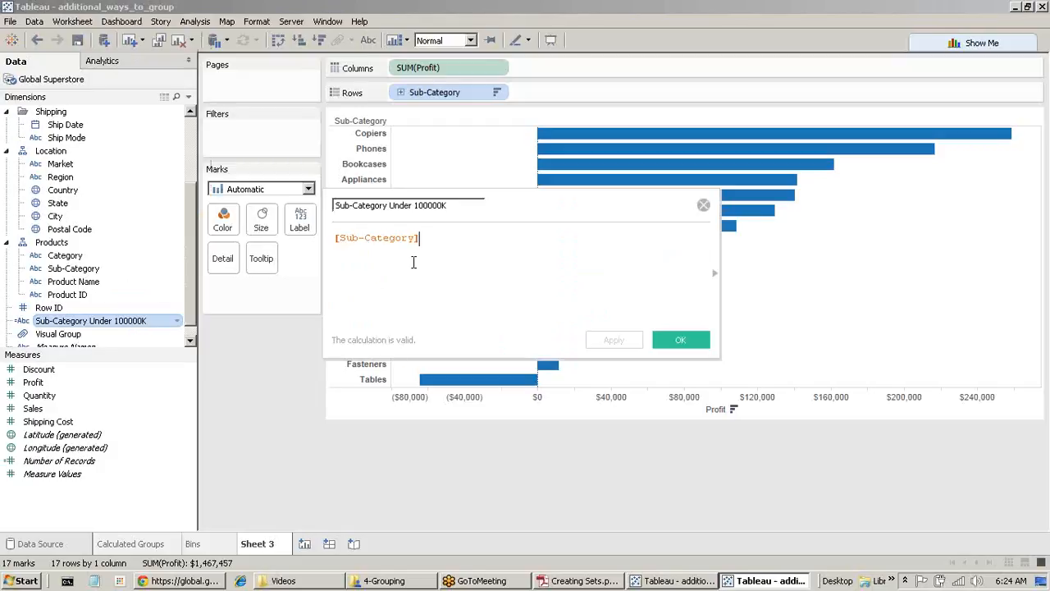
left_click_drag(436, 251, 300, 245)
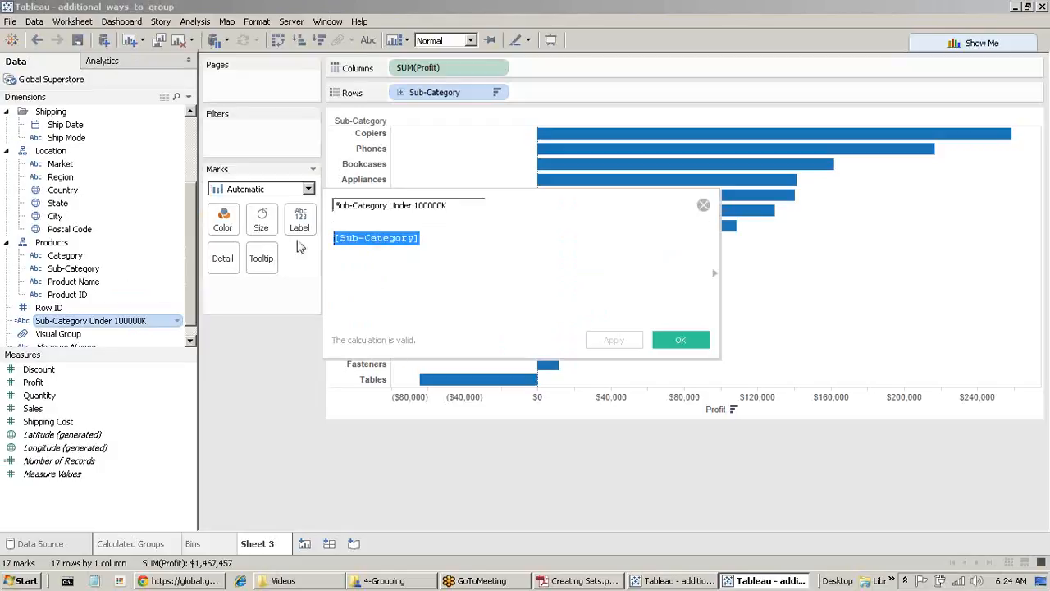
key("BackSpace")
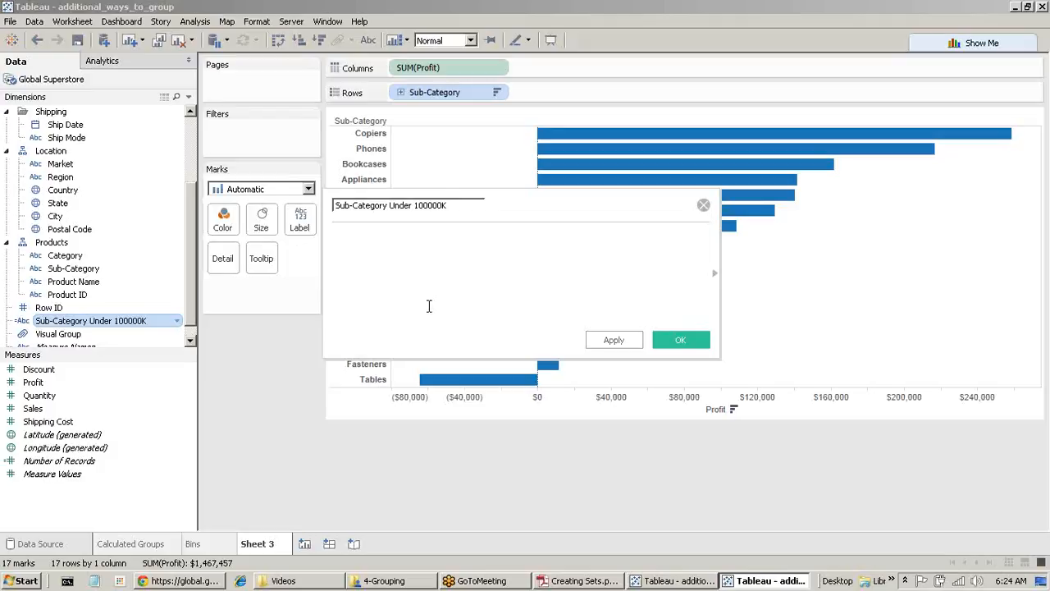
Step: Show the function reference in the calculation editor and look through its function categories and list
left_click_drag(716, 273, 709, 274)
left_click(709, 277)
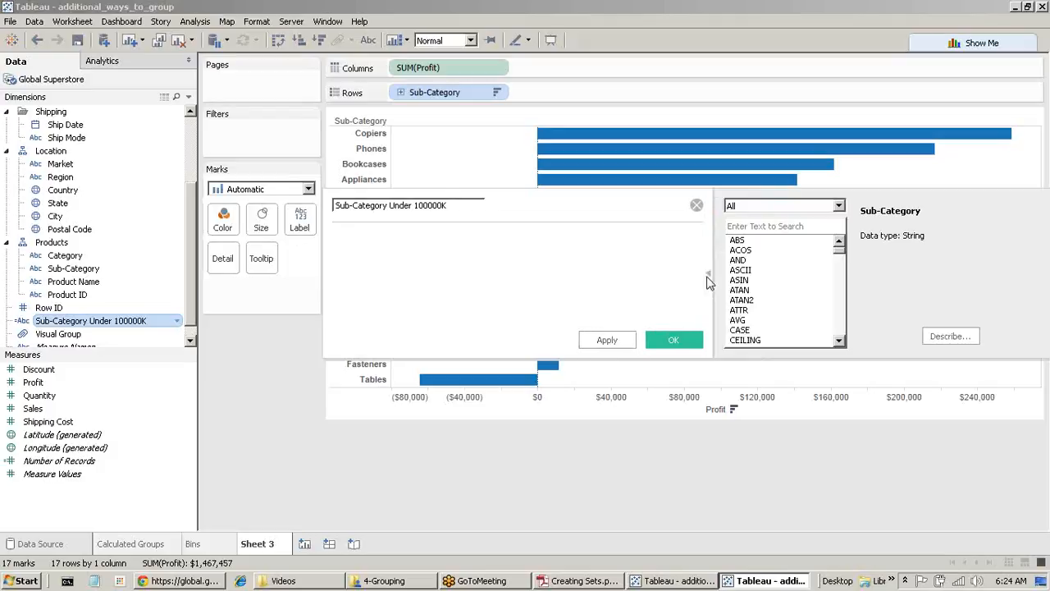
left_click(708, 279)
left_click(709, 279)
mouse_move(841, 257)
left_mouse_down()
mouse_move(839, 343)
mouse_move(843, 250)
left_mouse_up()
left_click(709, 279)
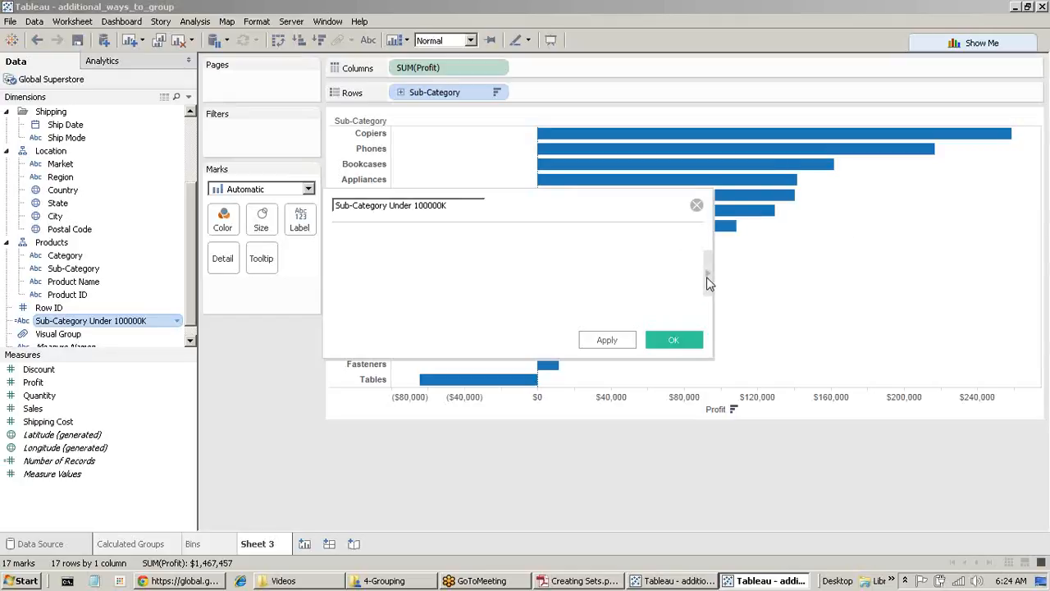
left_click(708, 278)
left_click_drag(838, 250, 836, 223)
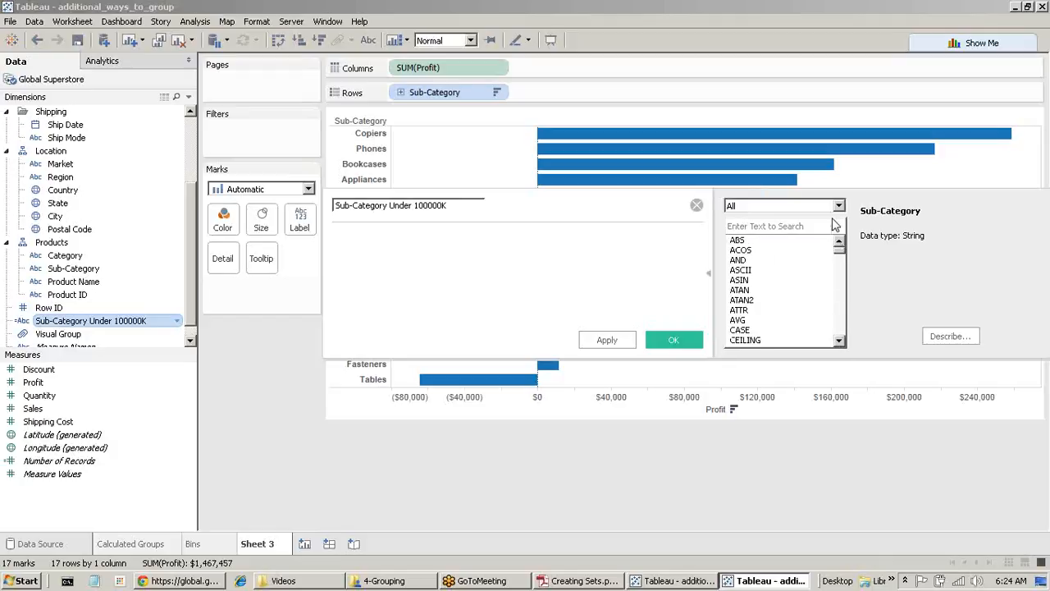
left_click(839, 206)
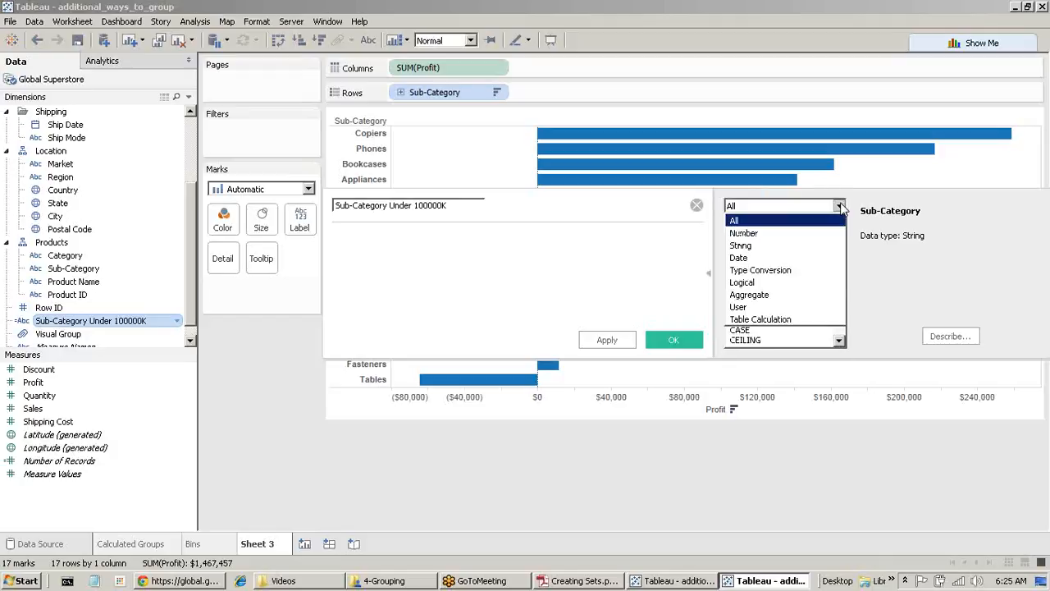
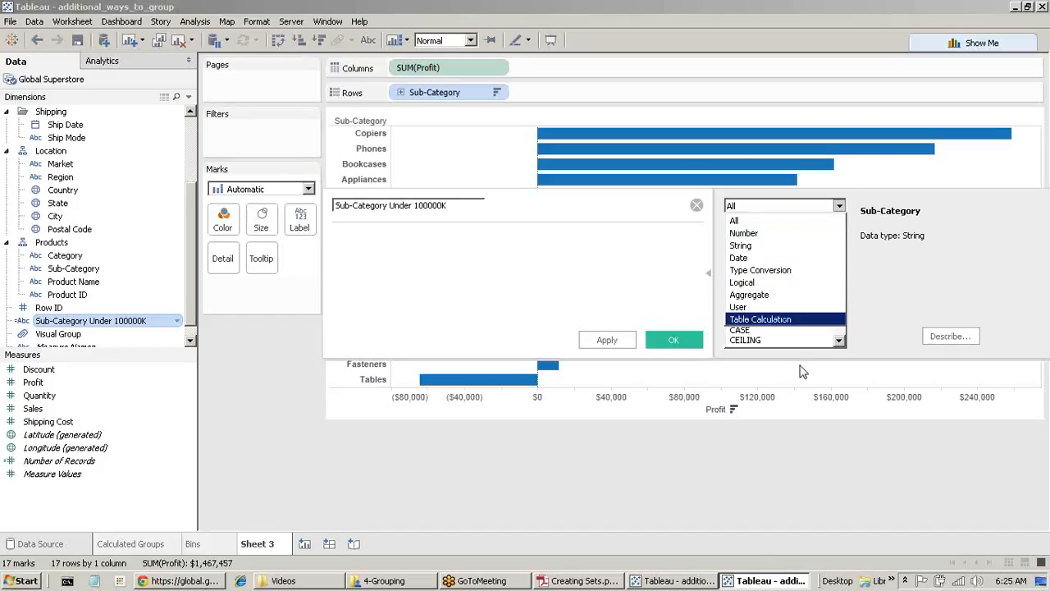
left_click(838, 339)
left_click(838, 339)
left_click(839, 339)
left_click(839, 339)
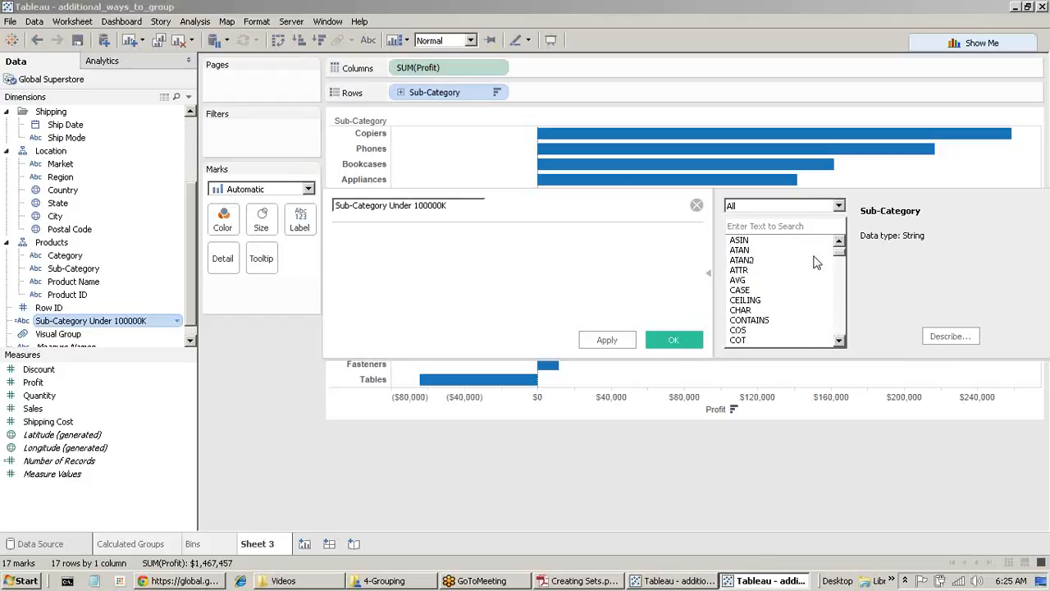
Step: Search the function reference for "cas" and insert the CASE function into the formula
left_click(801, 226)
type("cas")
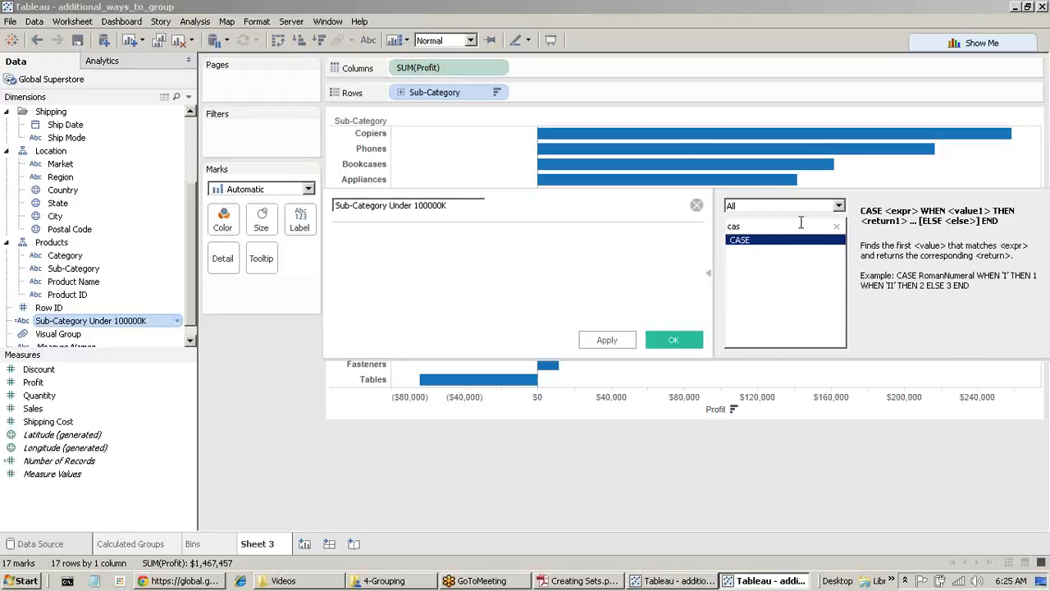
double_click(755, 243)
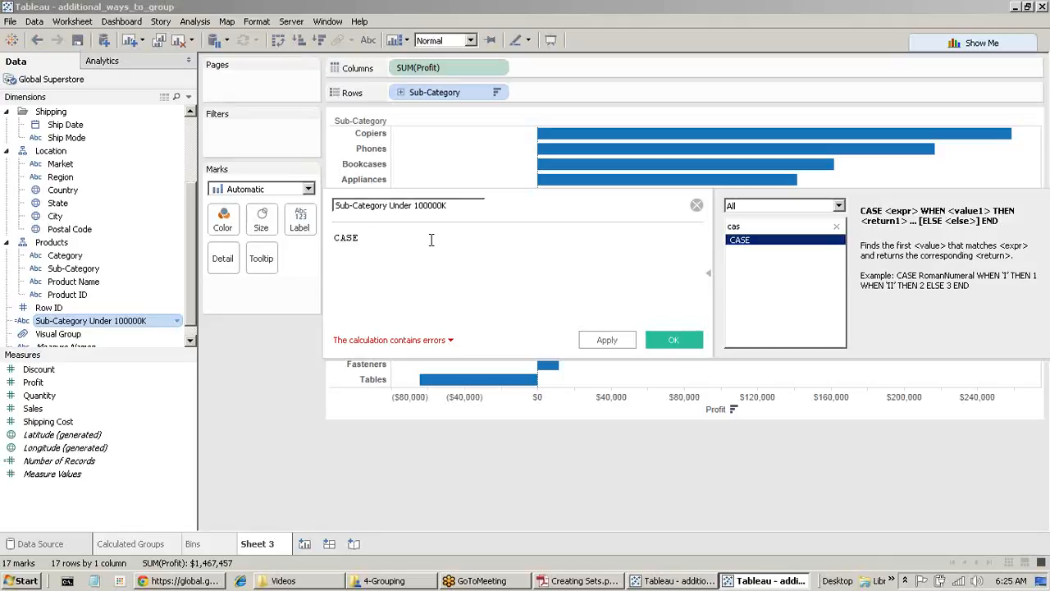
Step: Add sum([Profit]) after CASE in the formula
type("su")
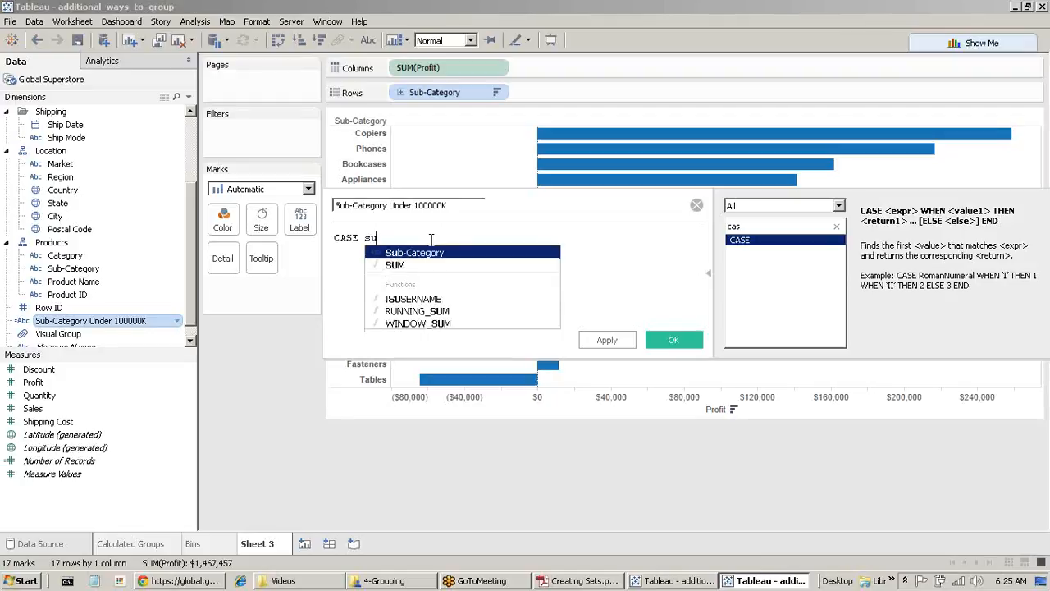
type("m")
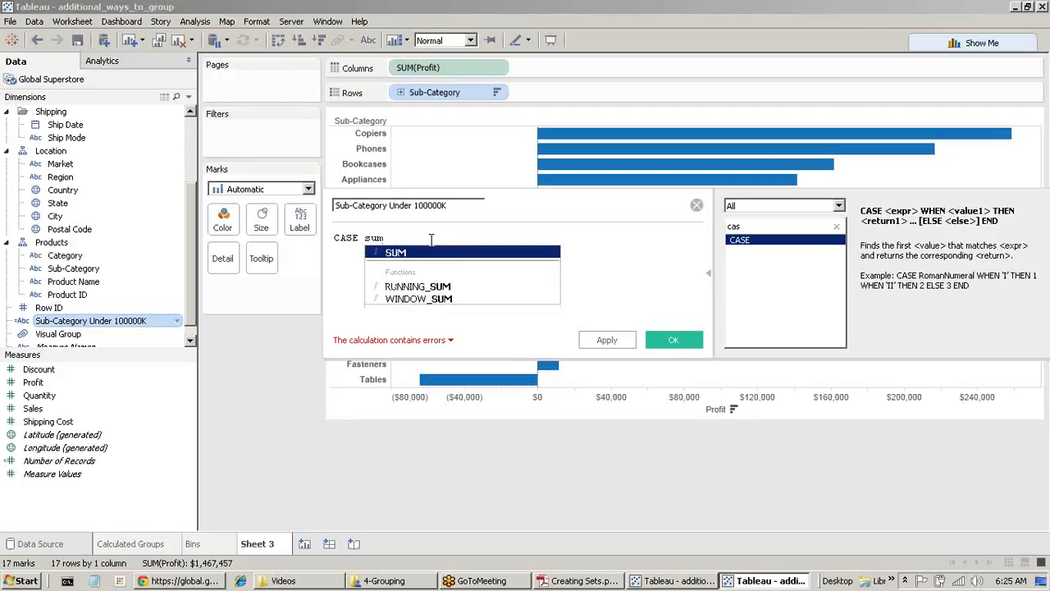
type("()")
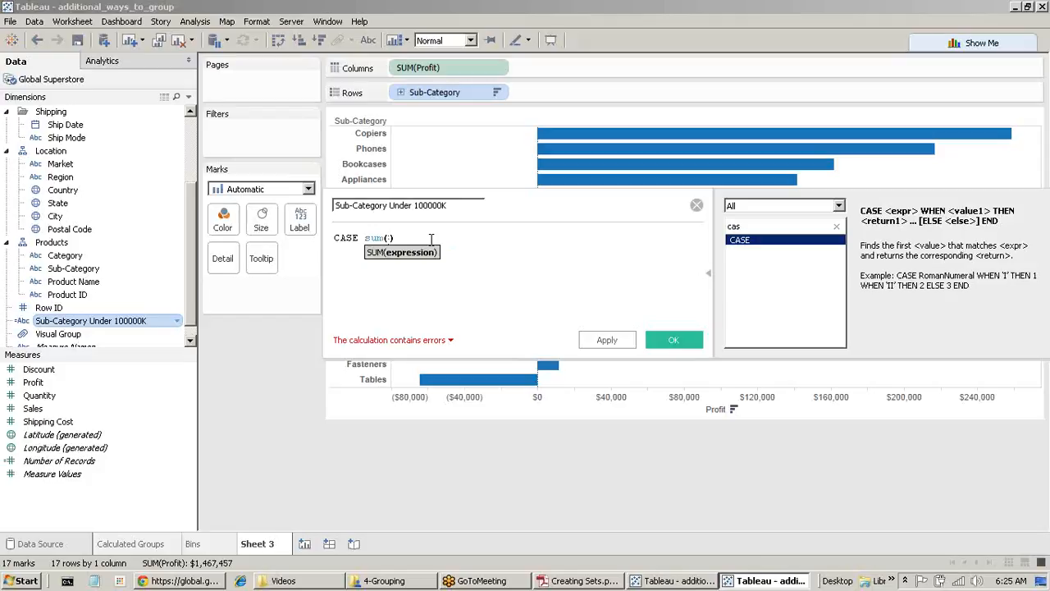
type("pr")
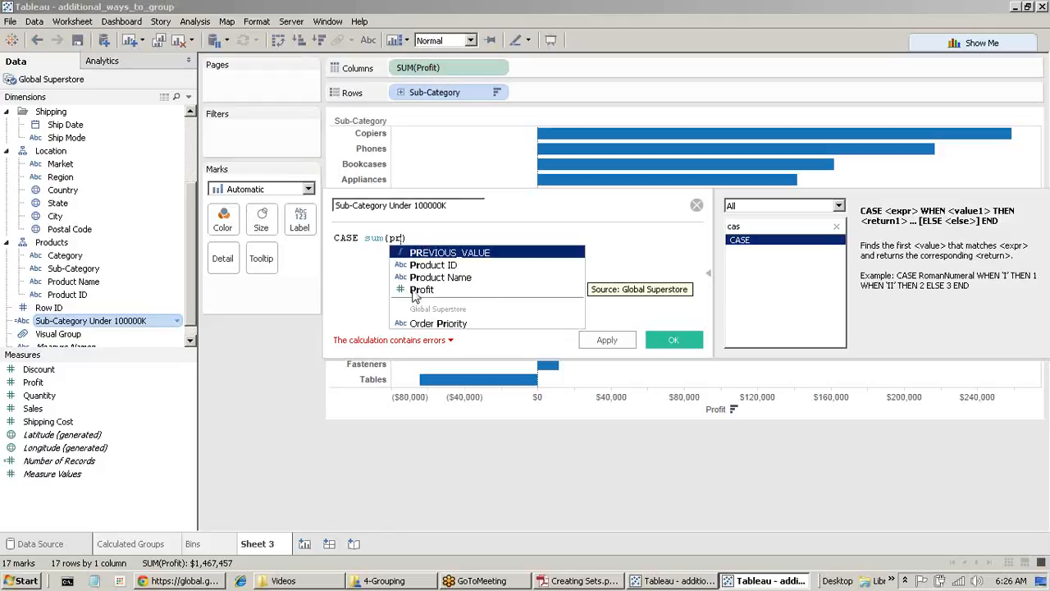
left_click(414, 291)
left_click(453, 234)
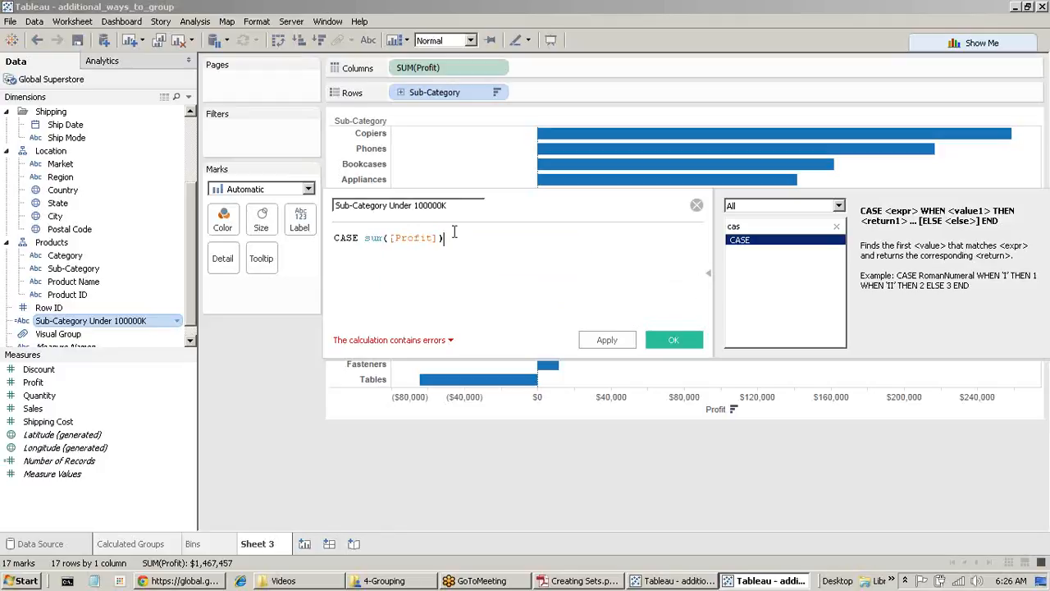
Step: Complete the formula after sum([Profit]) with <100000 then 'TRUE' else 'FALSE' END
type("<")
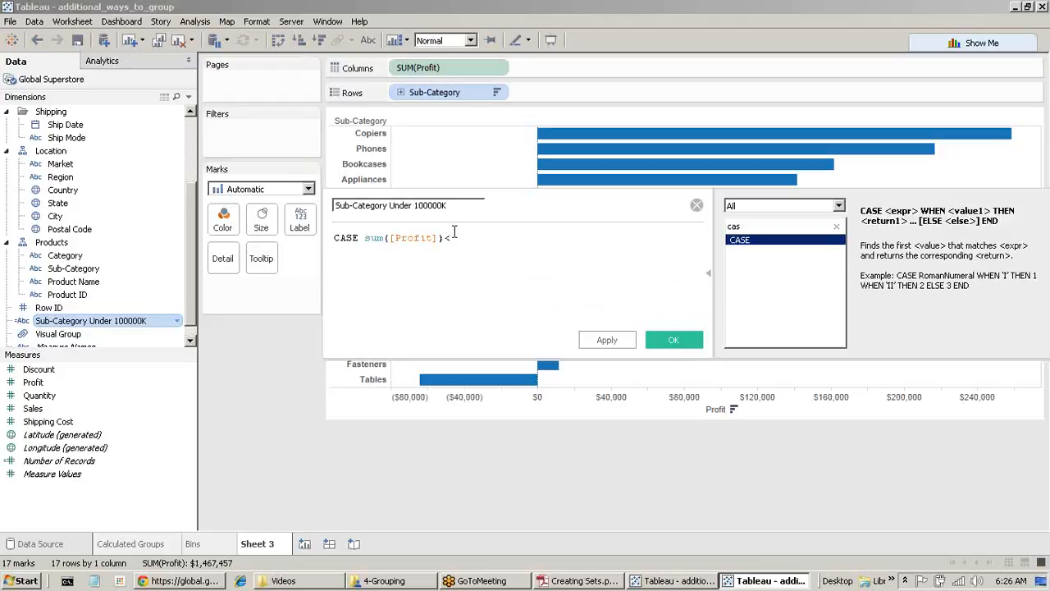
type("100000 the")
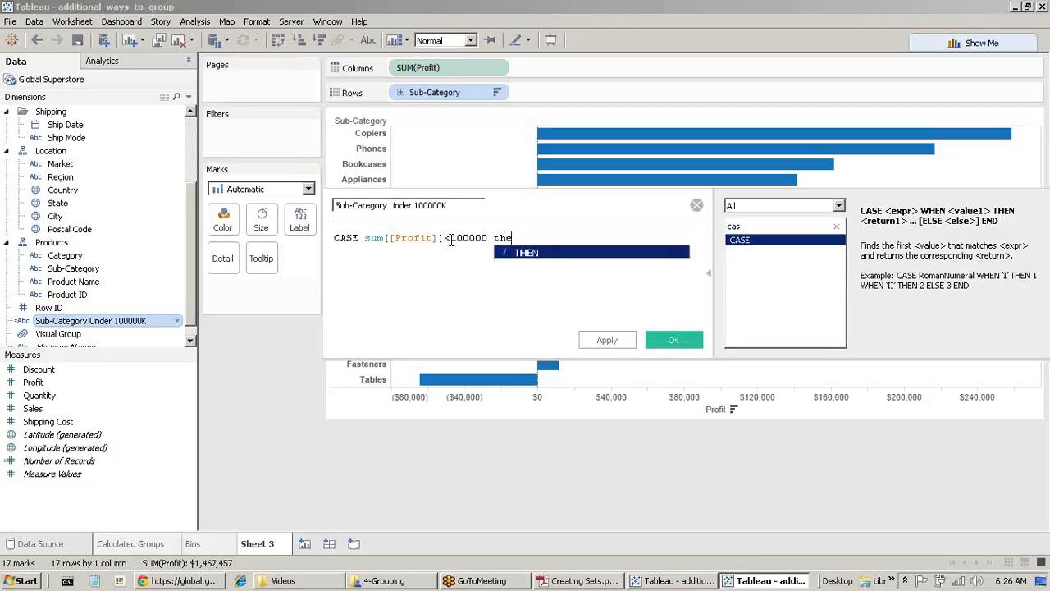
type("n '")
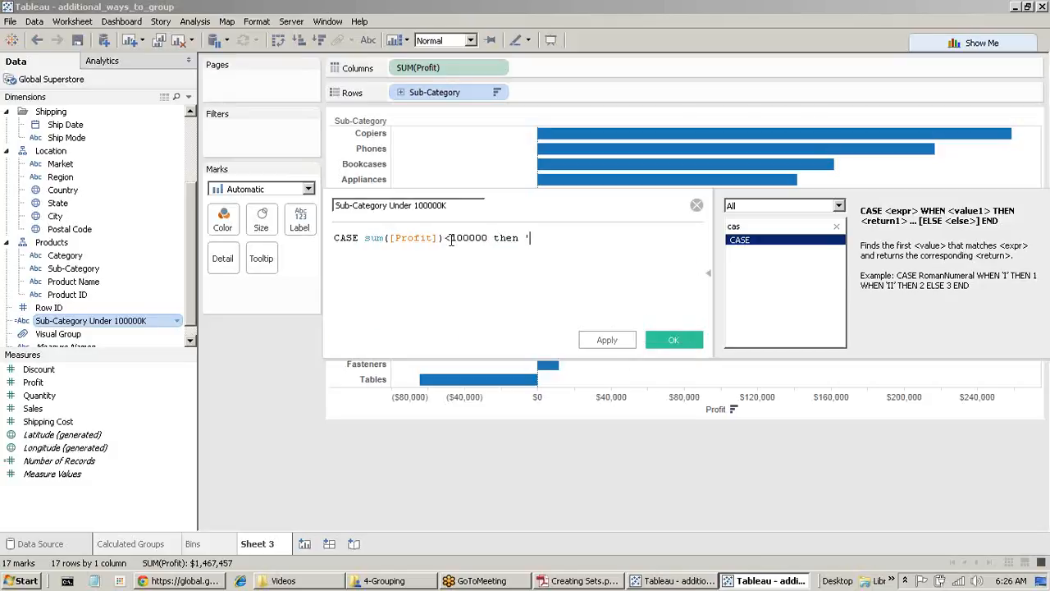
type("TRUE' els e 'FALSE' EN")
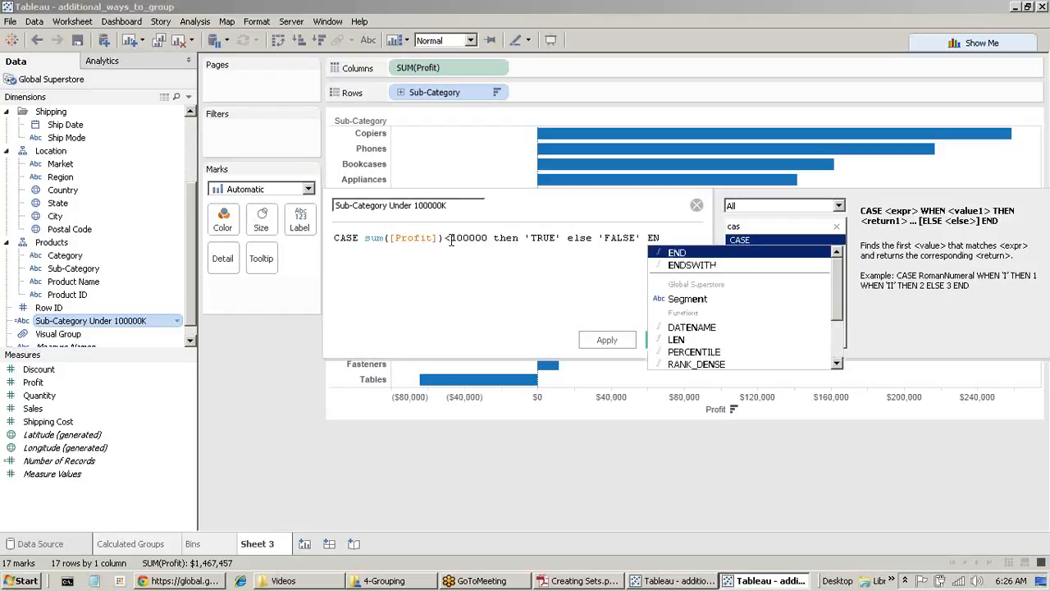
type("D")
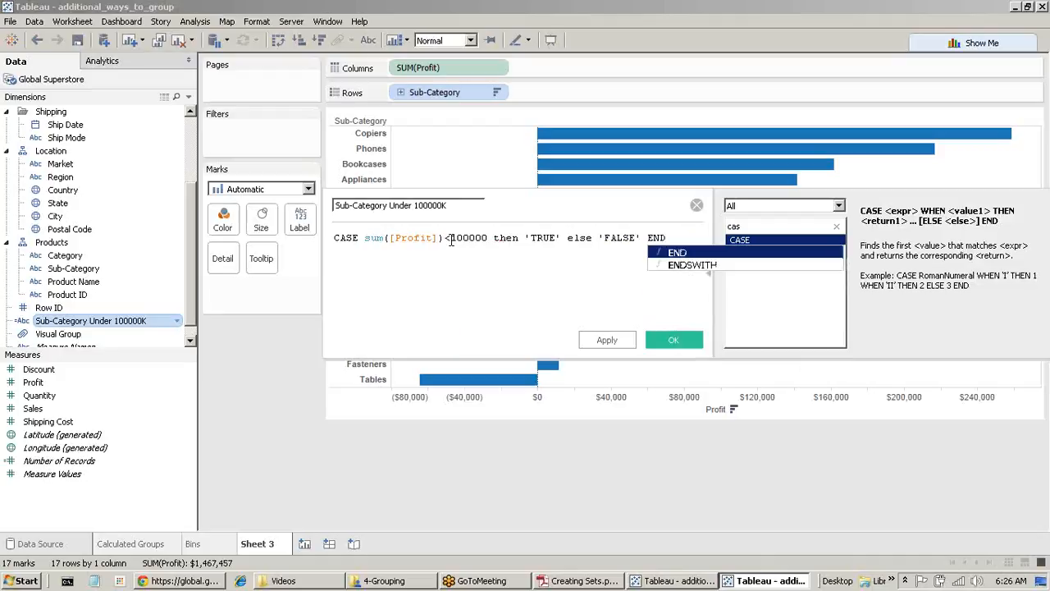
left_click(685, 252)
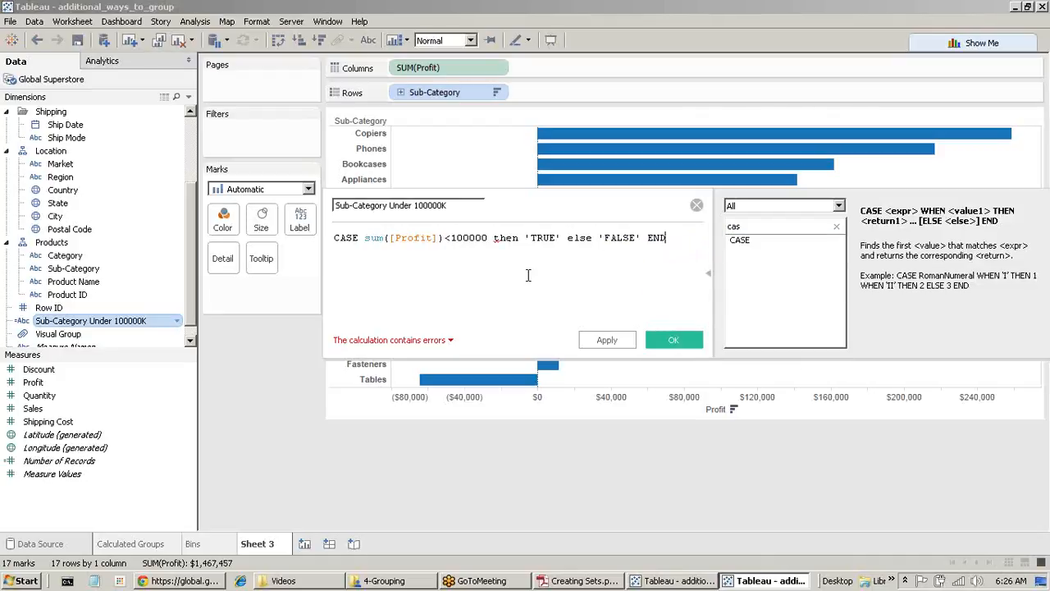
Step: Try adding "when" between CASE and sum([Profit]) in the formula, and remove it again
mouse_move(496, 244)
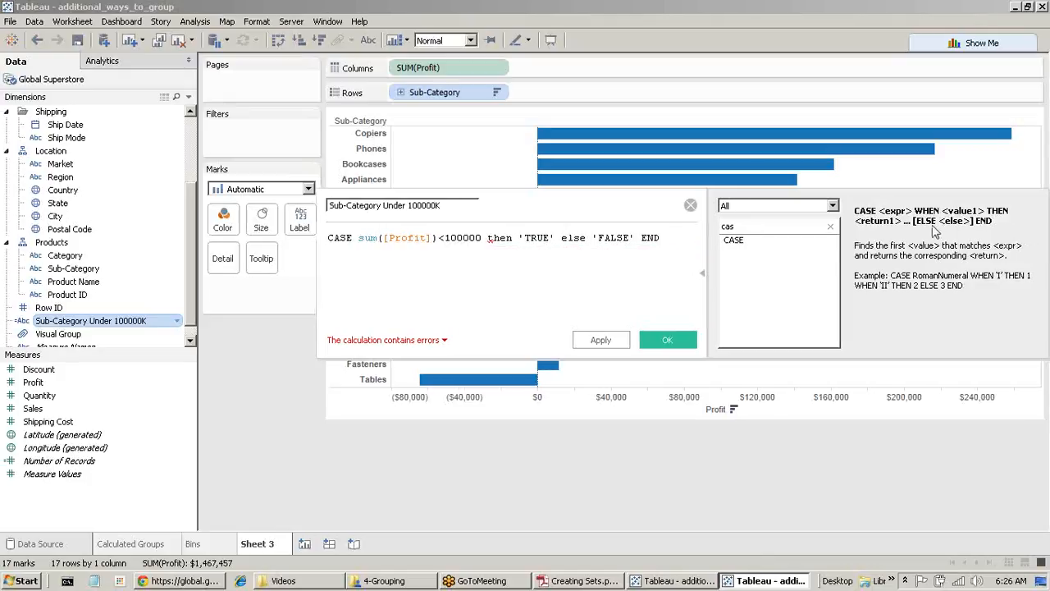
left_click(358, 239)
type("When")
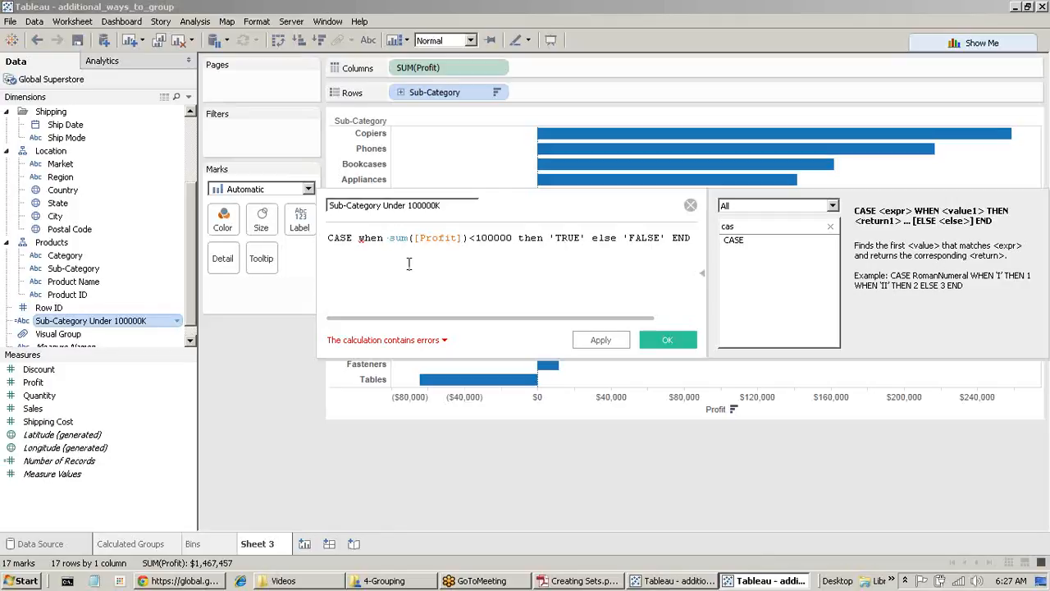
double_click(371, 238)
key("BackSpace")
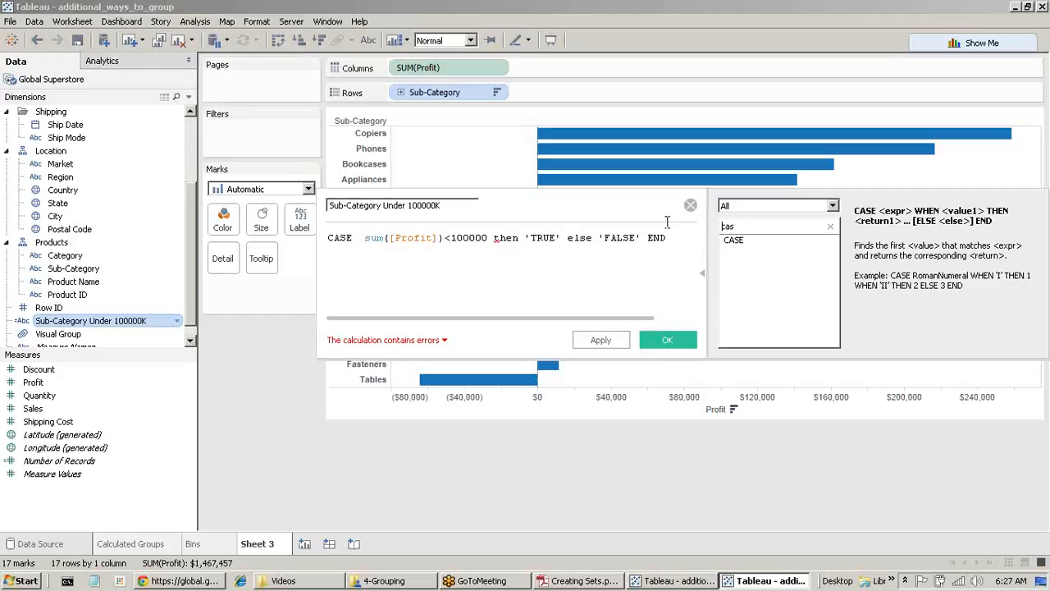
Step: Insert "when true" between <100000 and "then" in the CASE formula
double_click(778, 222)
left_click(498, 240)
type("when tr")
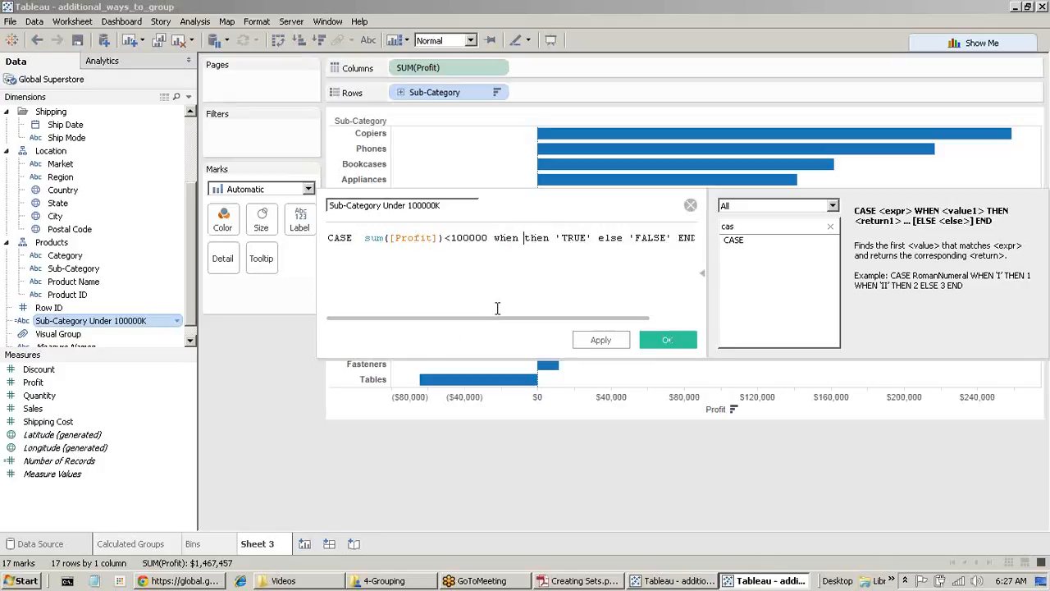
type("ue t")
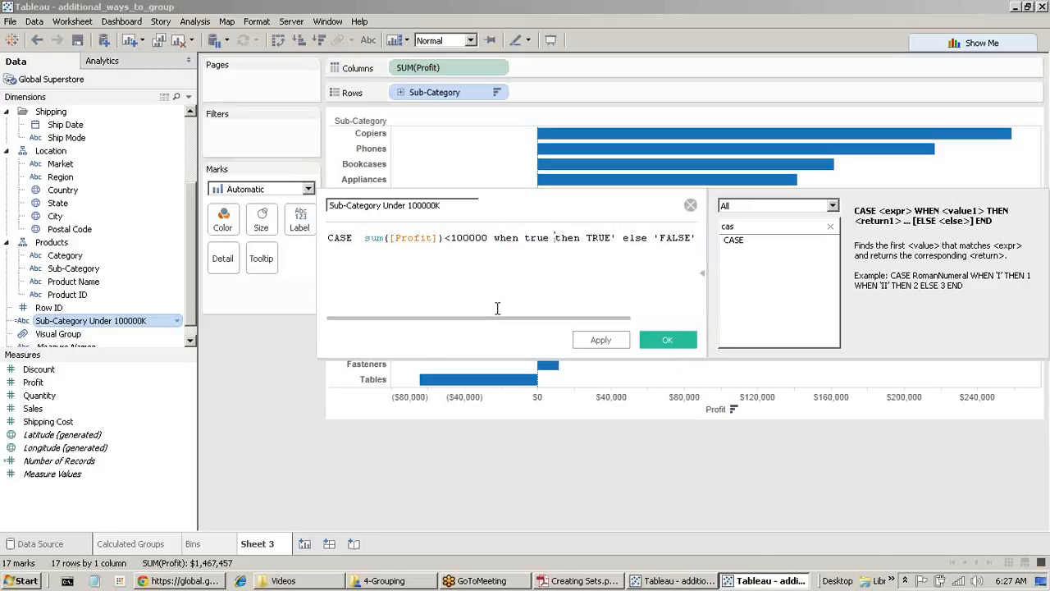
Step: Correct the formula to CASE sum([Profit])<100000 when true then 'TRUE' else 'FALSE' END, review it, and save the calculated field
key("End")
type("END")
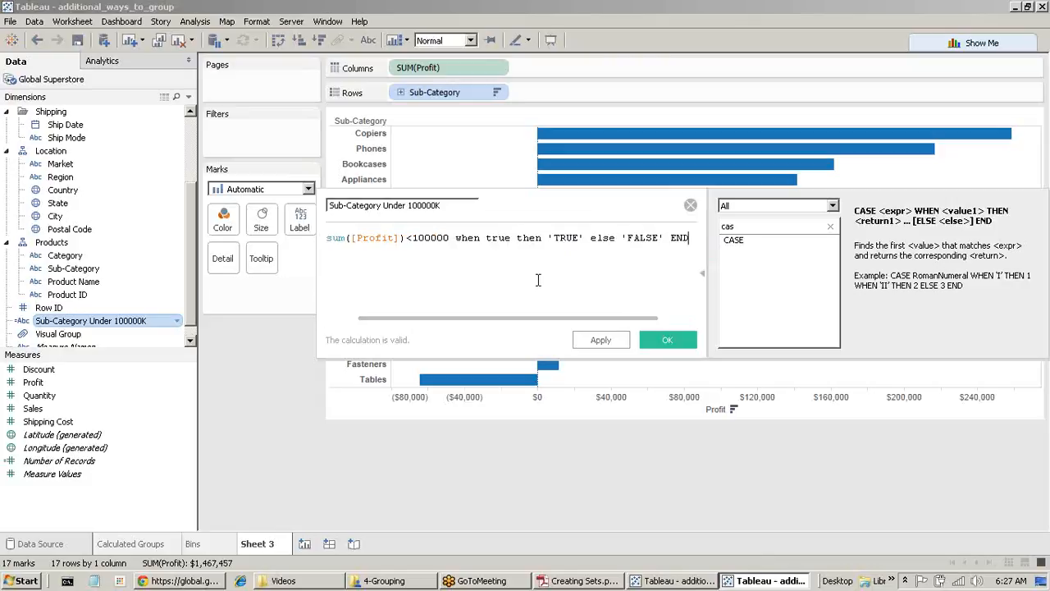
left_click_drag(525, 320, 464, 323)
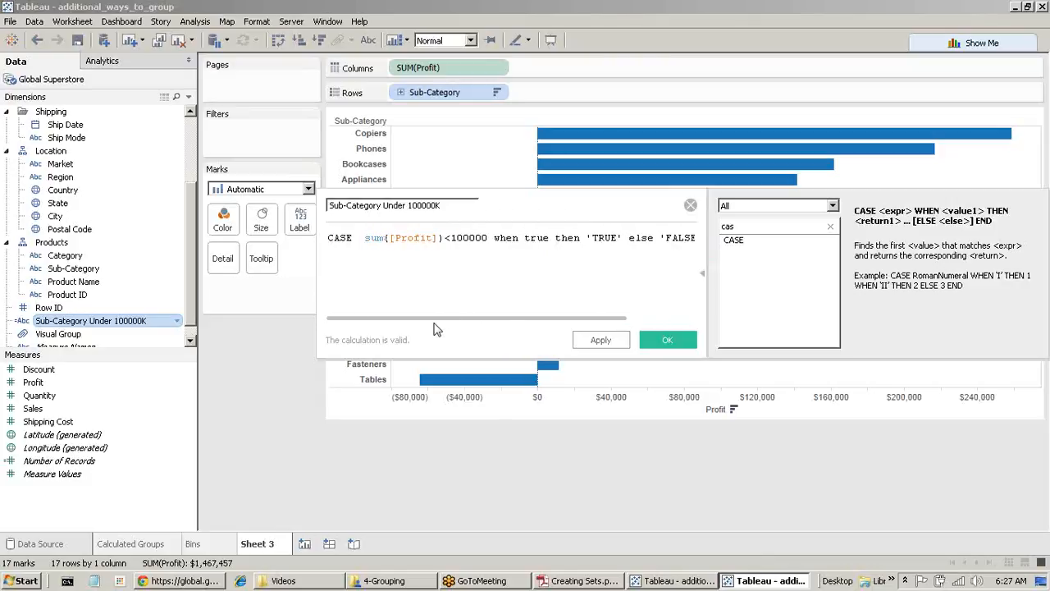
left_click_drag(364, 238, 468, 238)
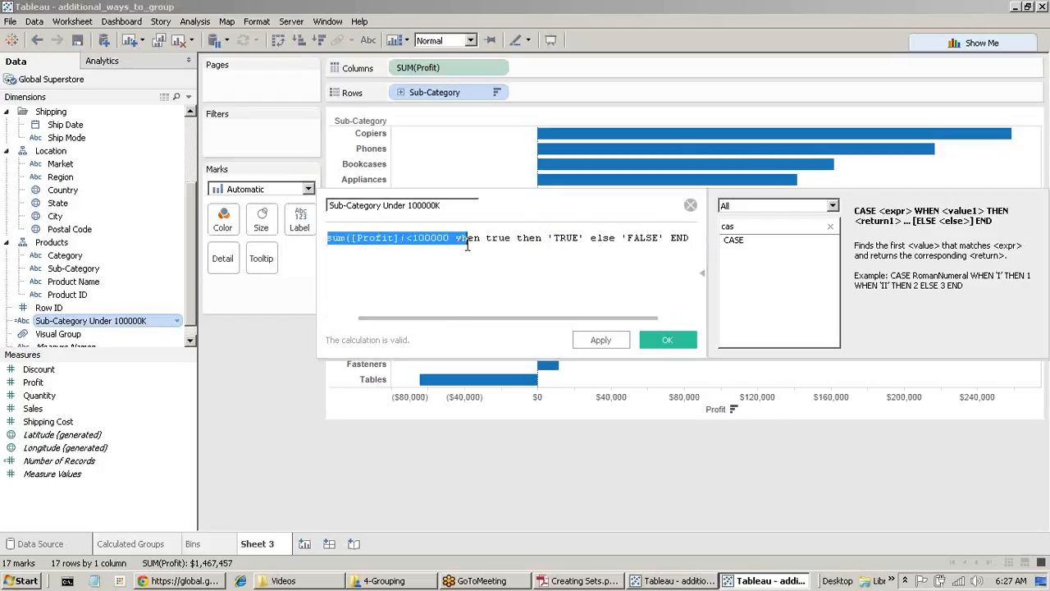
left_click(467, 239)
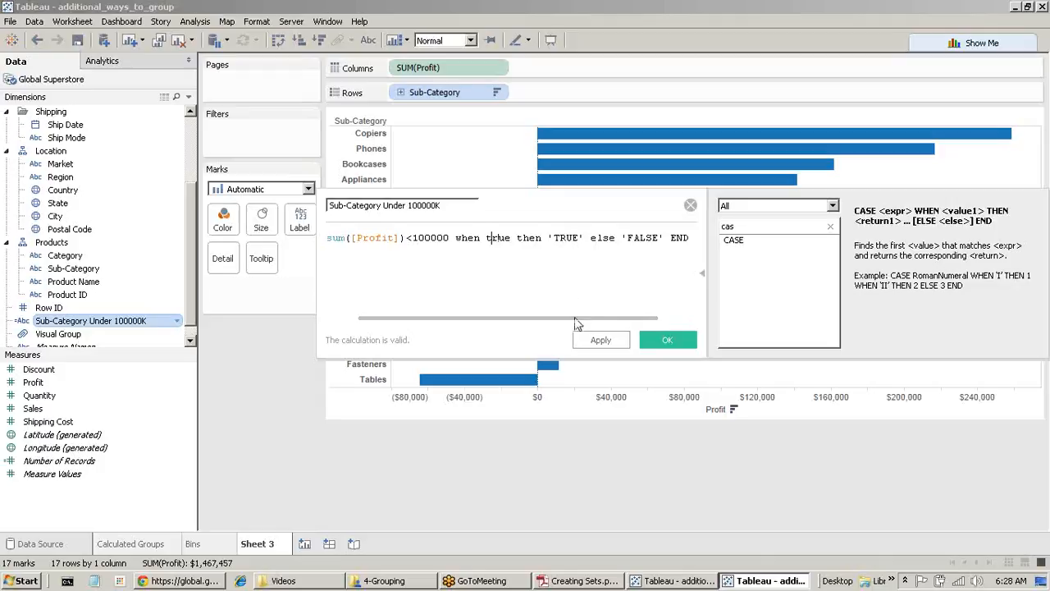
left_click_drag(576, 319, 418, 300)
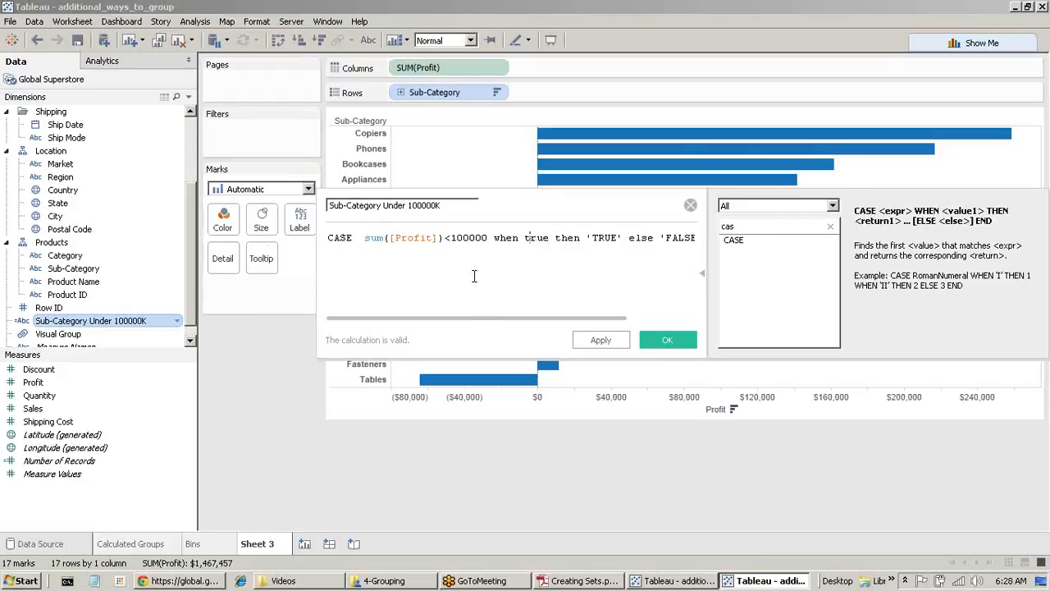
left_click_drag(365, 238, 489, 238)
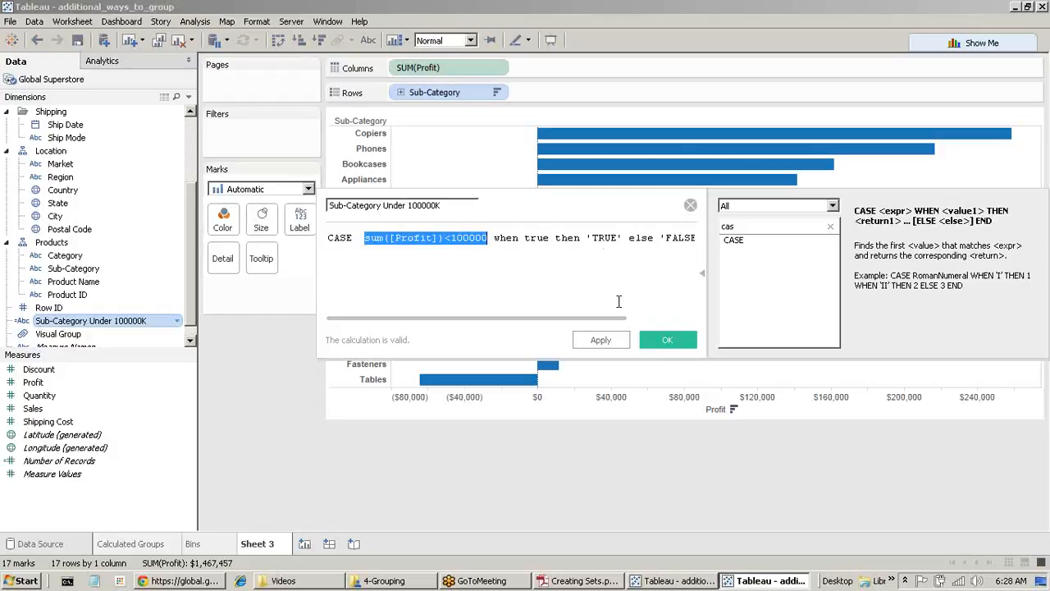
left_click(683, 343)
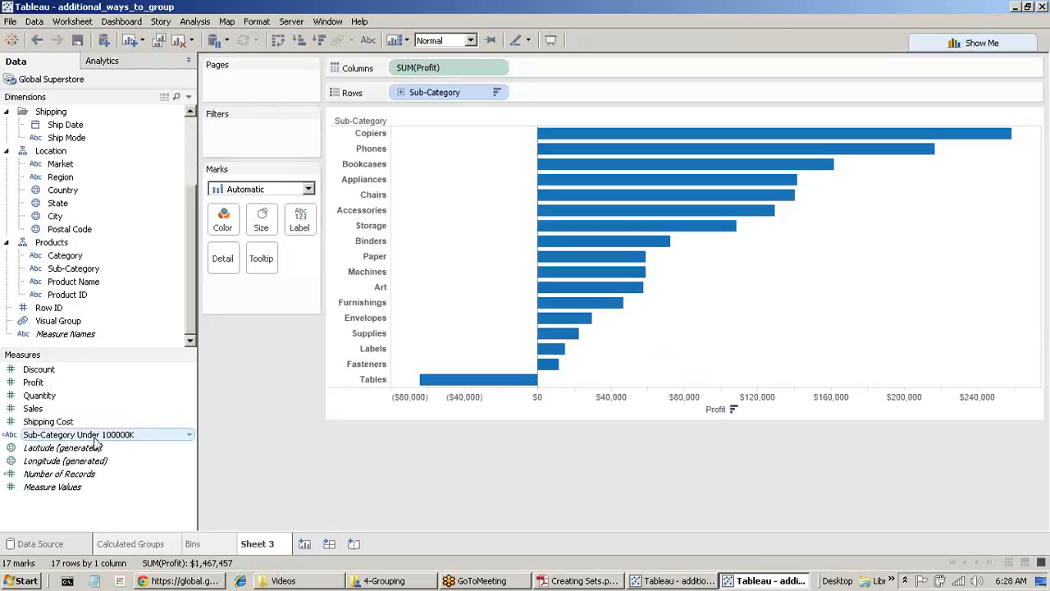
Step: Color the profit bars by the Sub-Category Under 100000K field and check the options available for it
left_click_drag(96, 443, 222, 220)
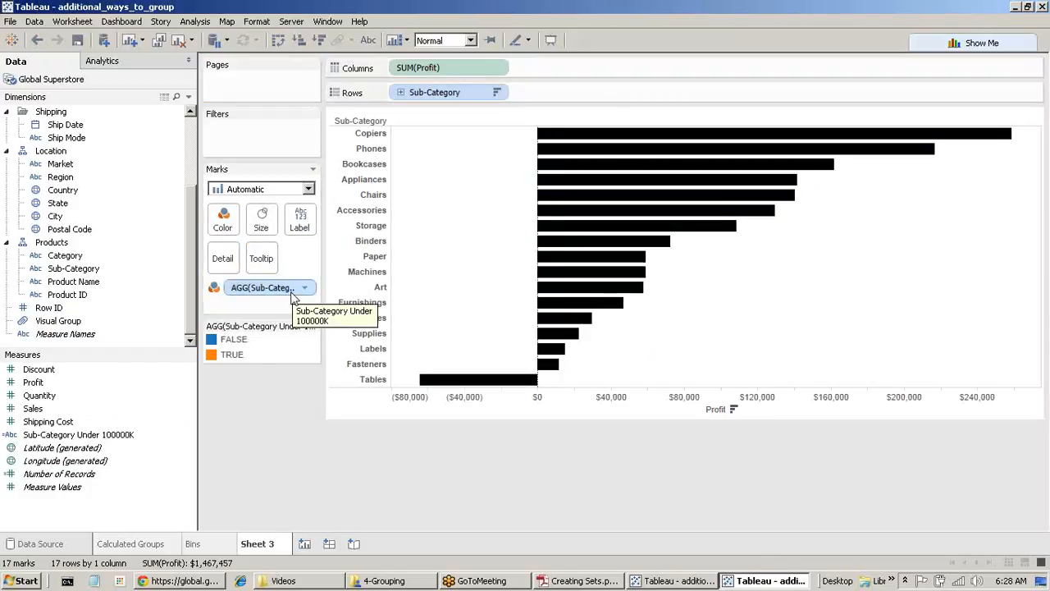
left_click(304, 288)
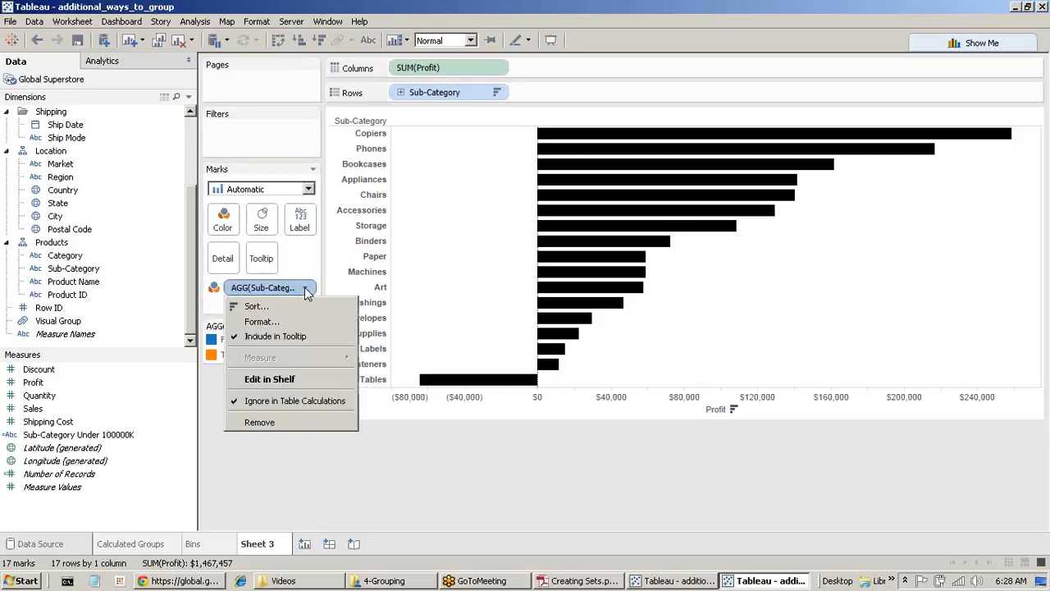
left_click(316, 499)
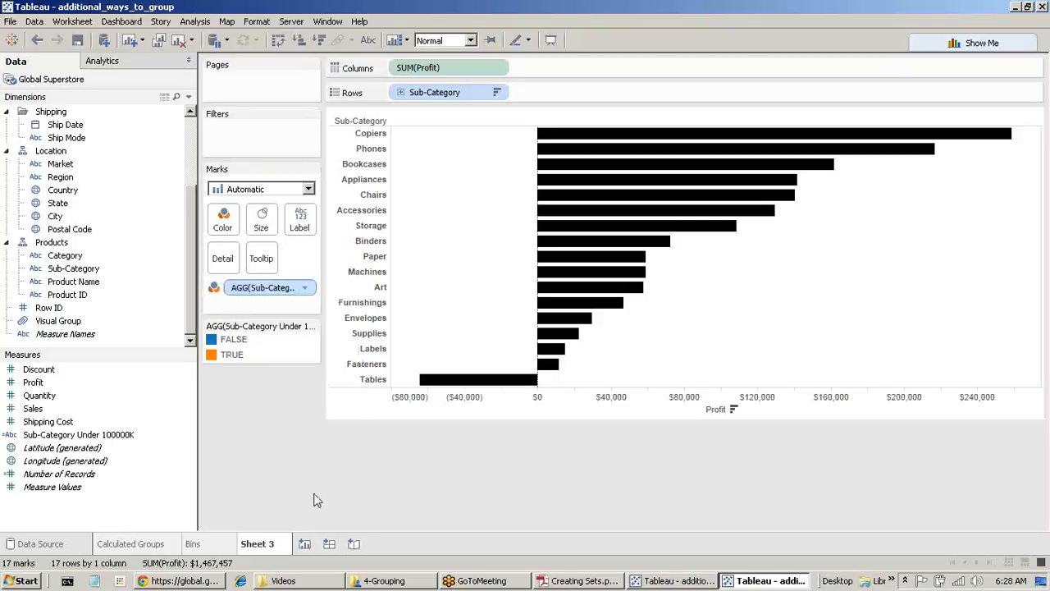
Step: Try to move Sub-Category Under 100000K from the measures to the dimensions, and recheck the options of its color assignment
left_click(88, 435)
left_click_drag(90, 434, 68, 340)
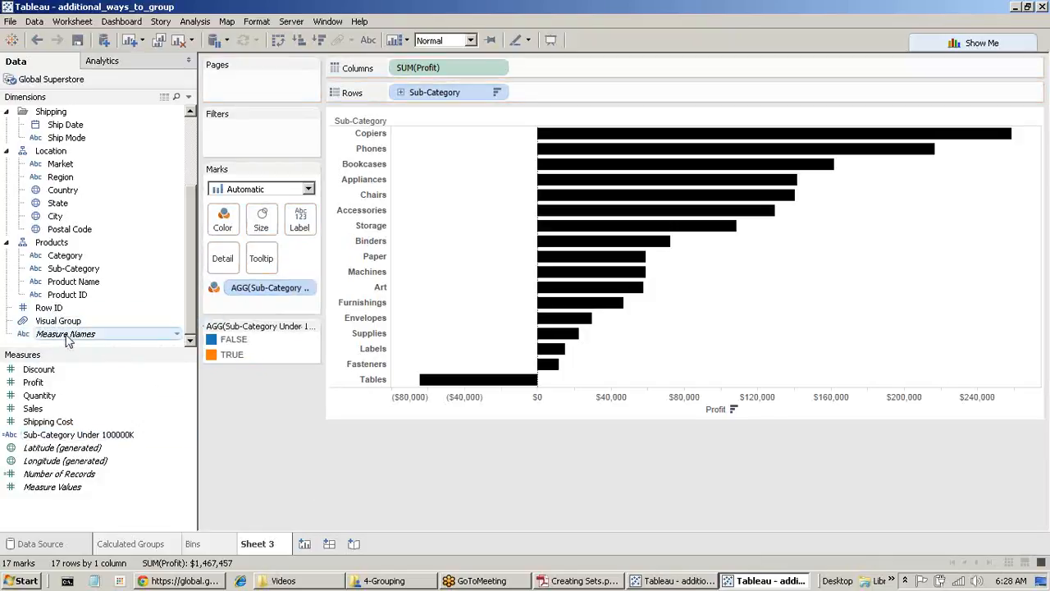
left_click_drag(82, 434, 37, 308)
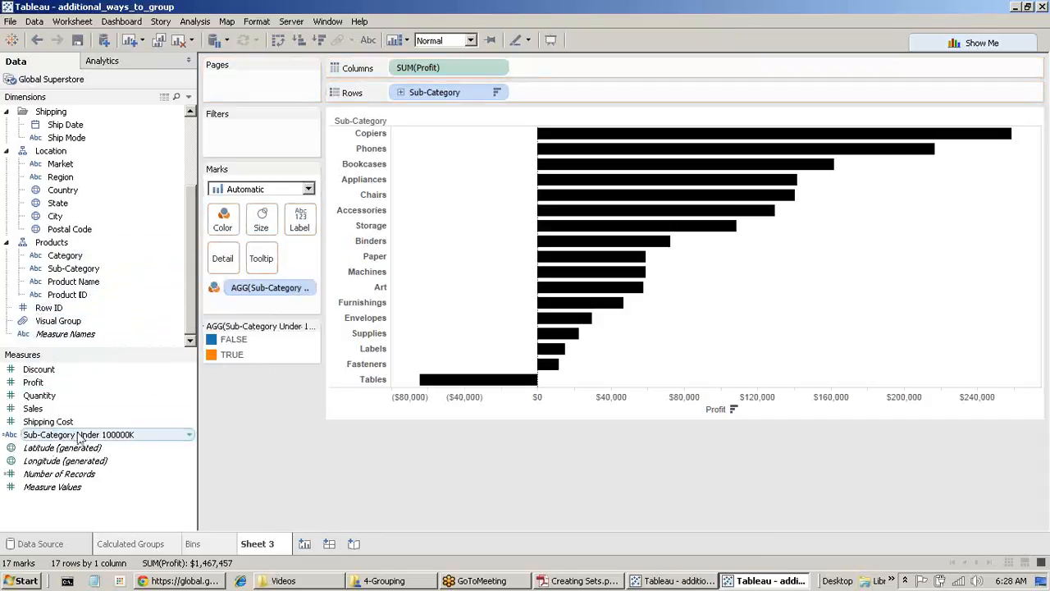
left_click(305, 289)
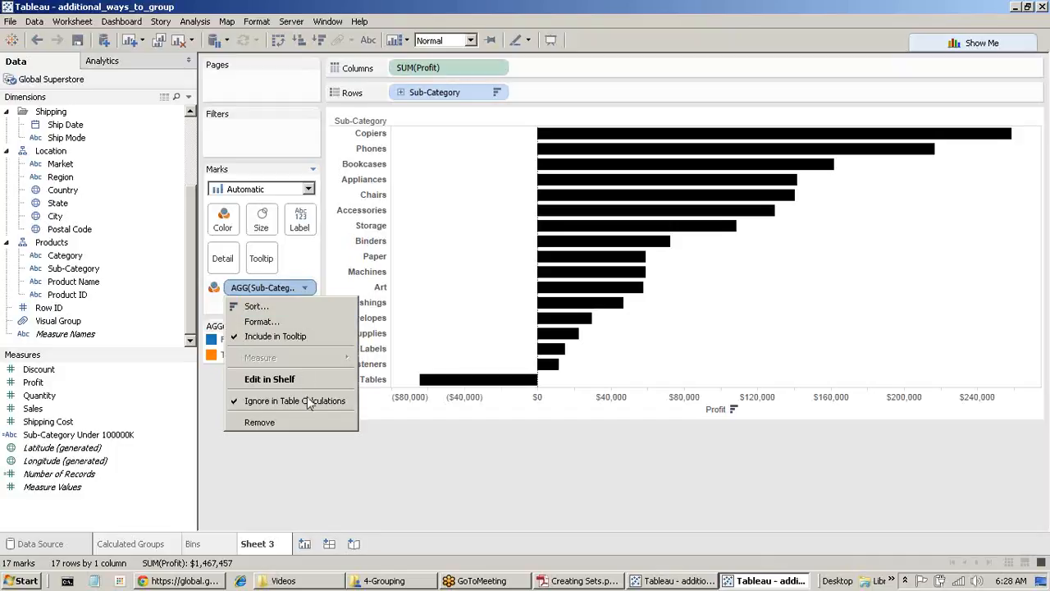
left_click(374, 490)
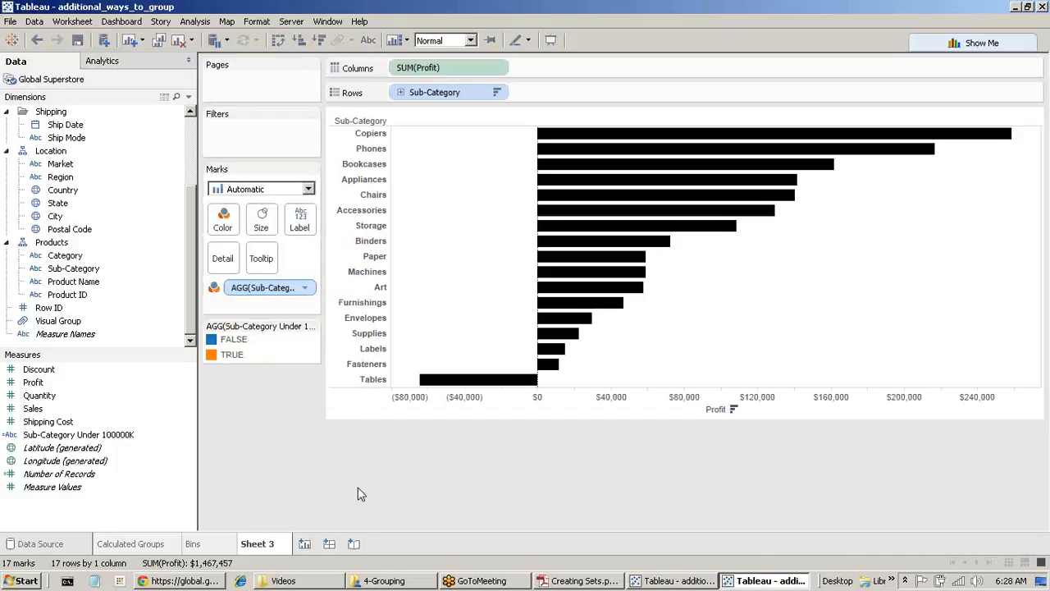
Step: Check the TRUE and FALSE entries of the color legend against the bars
left_click(233, 358)
left_click(235, 341)
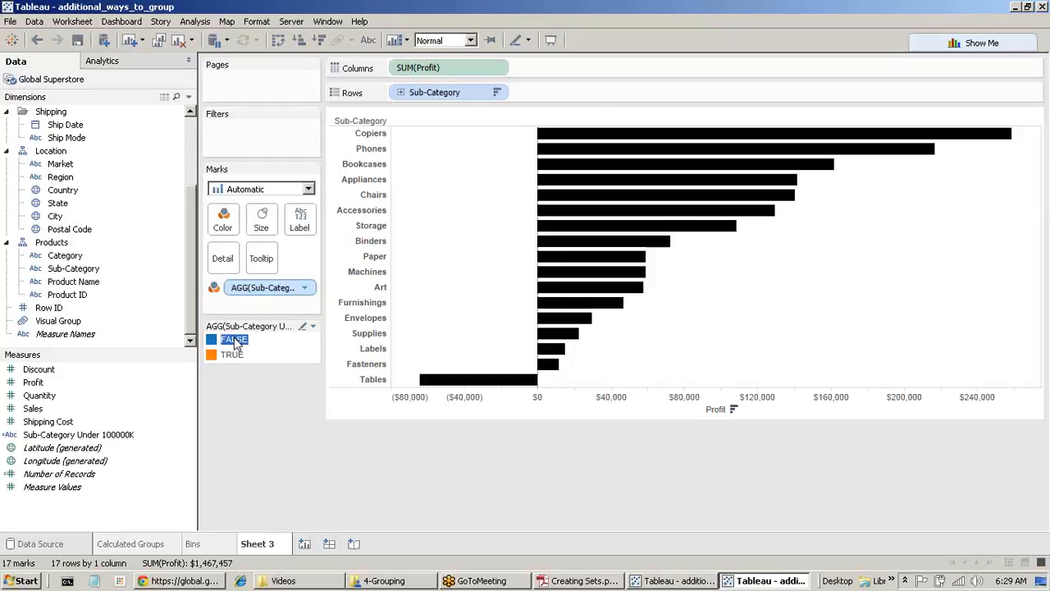
left_click(288, 434)
Step: Try Sub-Category Under 100000K on Rows, once after and once before Sub-Category, undoing each placement
left_click_drag(82, 435, 680, 96)
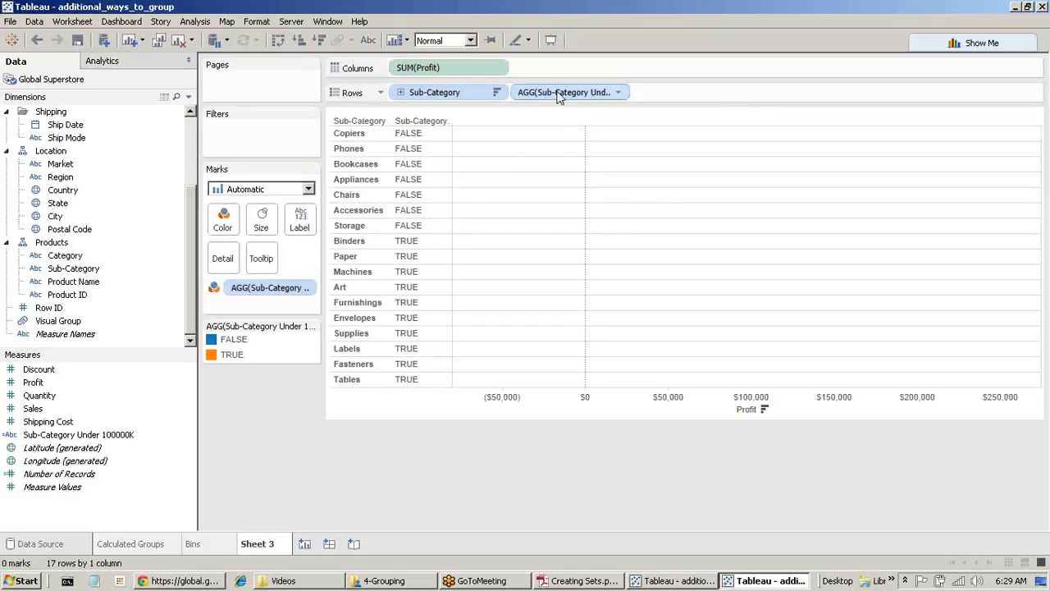
left_click(36, 41)
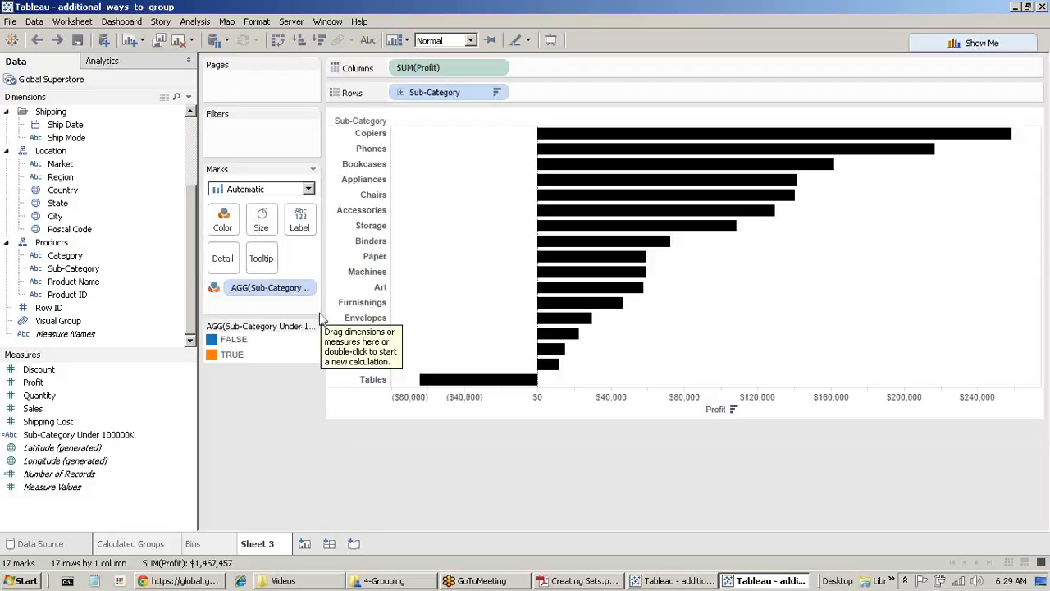
mouse_move(595, 212)
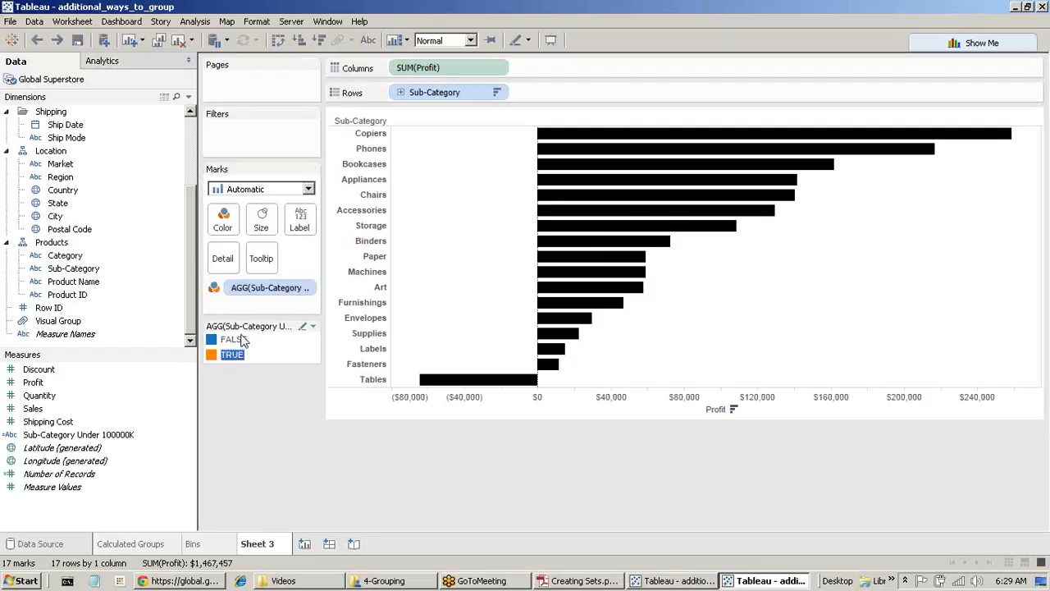
left_click_drag(263, 288, 400, 97)
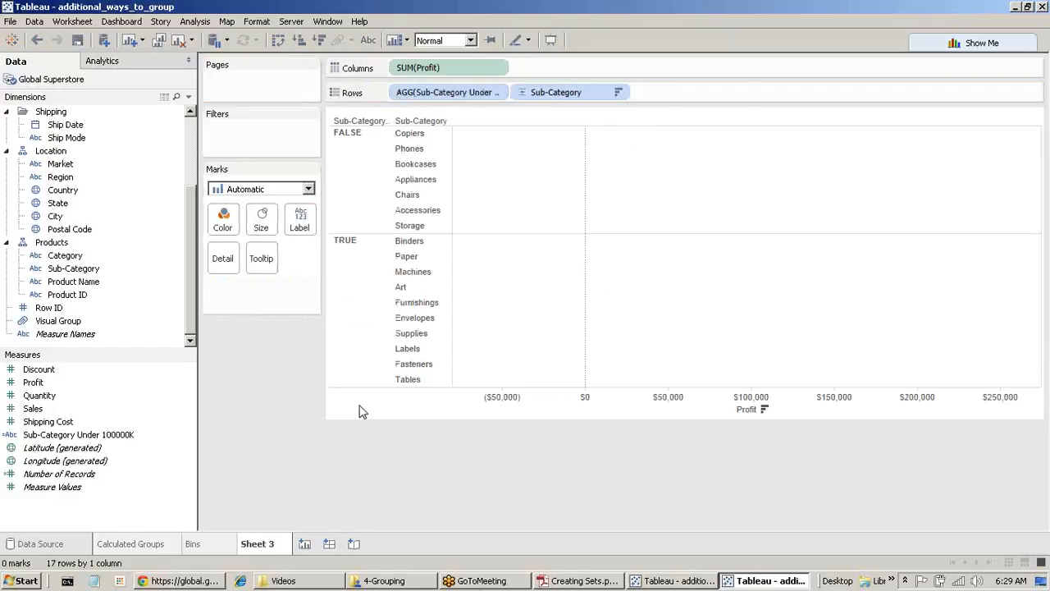
left_click(37, 40)
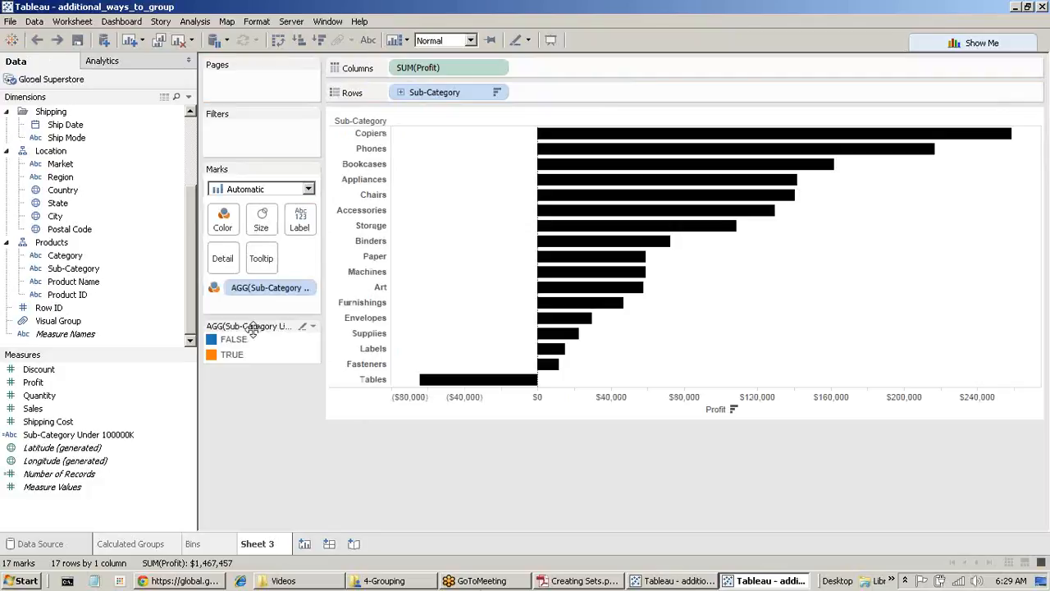
Step: Add Sub-Category Under 100000K to a new worksheet and review its CASE formula without changing it
left_click(304, 543)
double_click(109, 435)
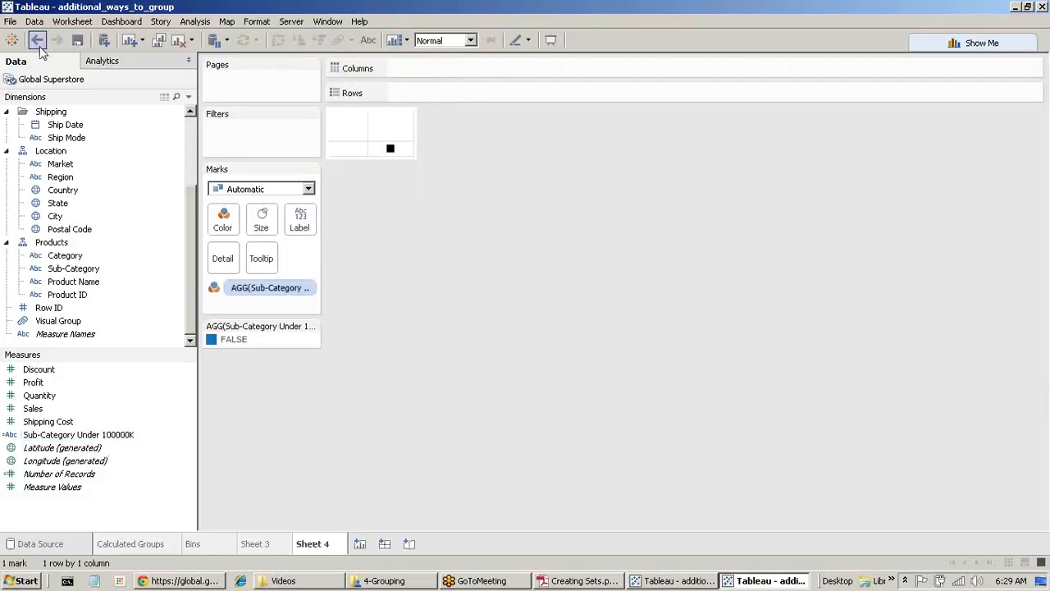
right_click(70, 441)
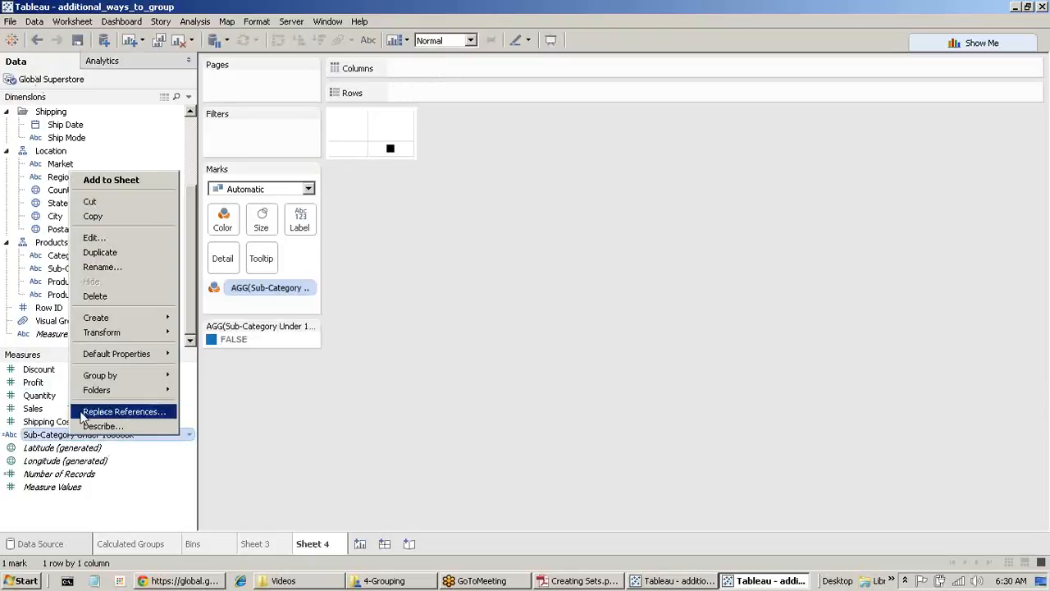
left_click(113, 237)
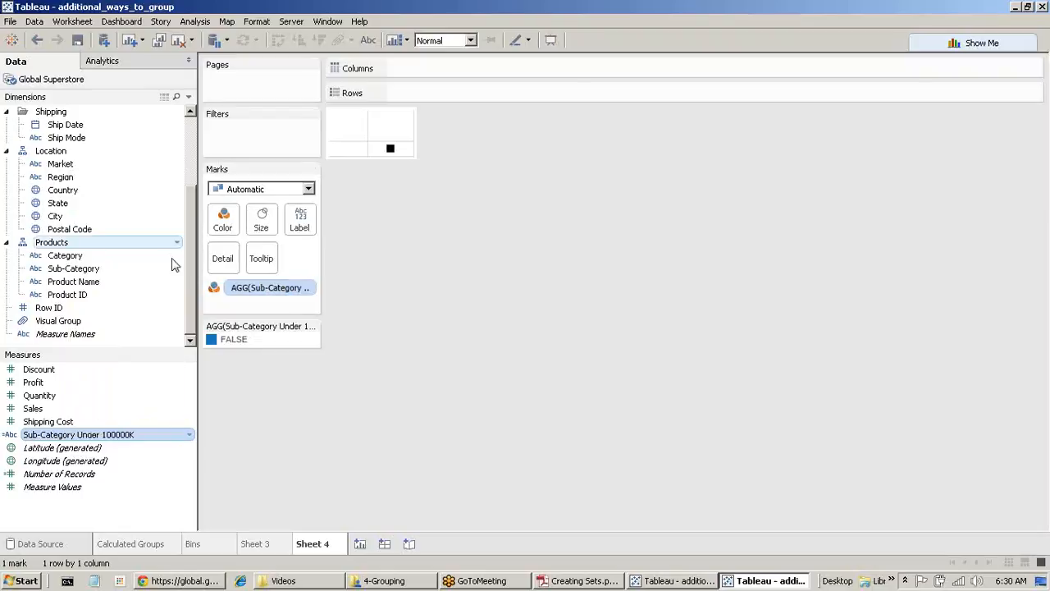
left_click_drag(522, 320, 408, 320)
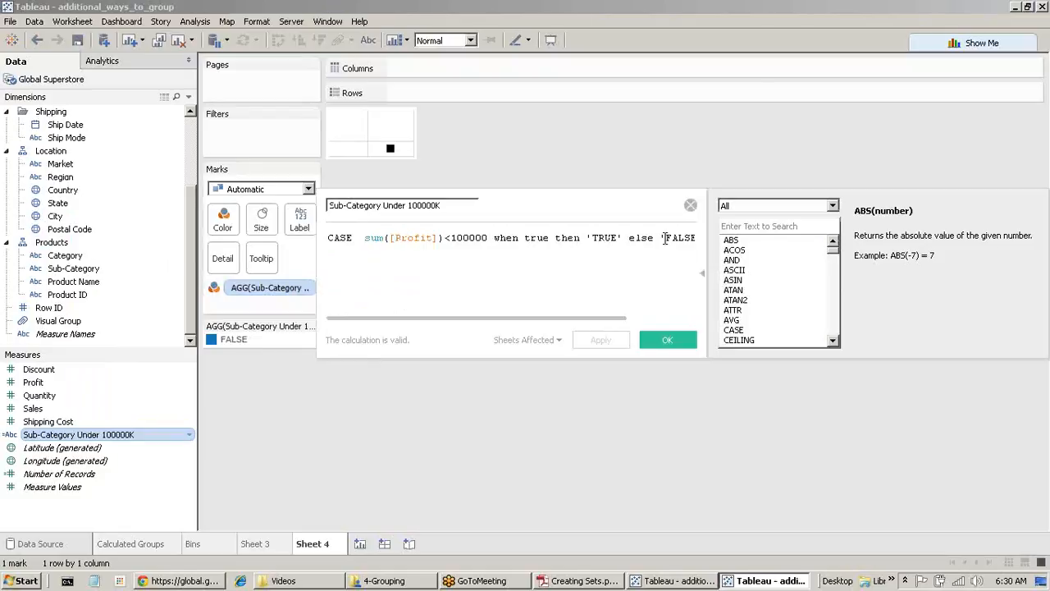
left_click_drag(651, 206, 459, 193)
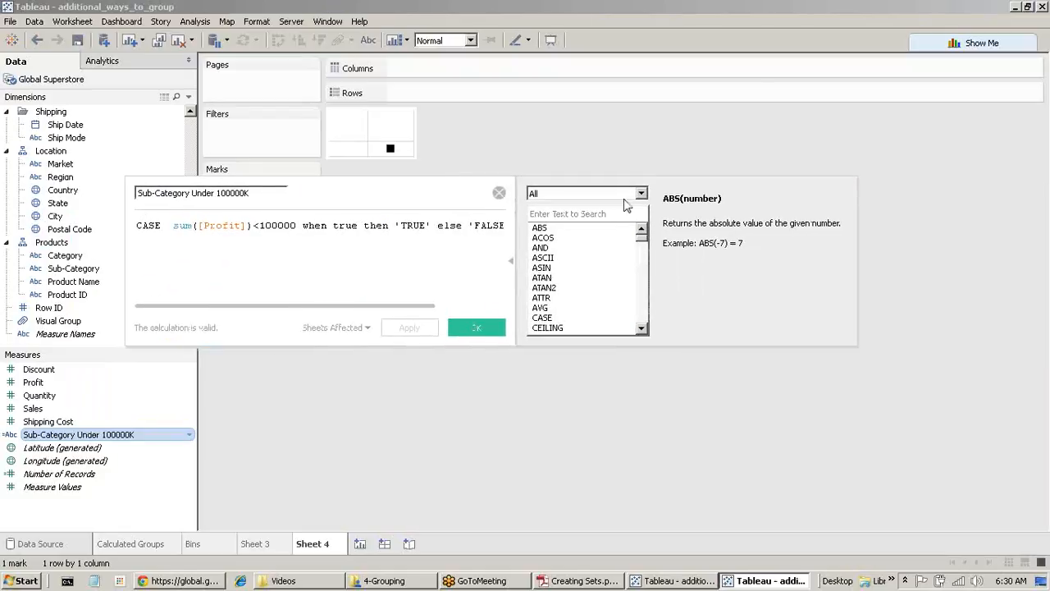
left_click(499, 194)
Step: Return to Sheet 3 and inspect the Sub-Category Under 100000K values of bars such as Phones and Binders
left_click(256, 548)
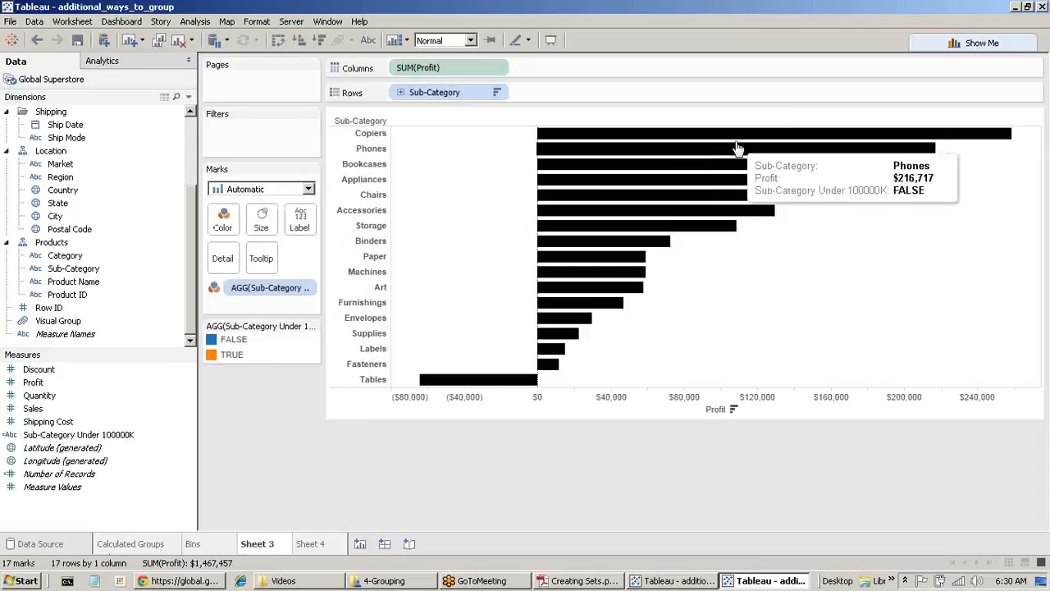
left_click(659, 244)
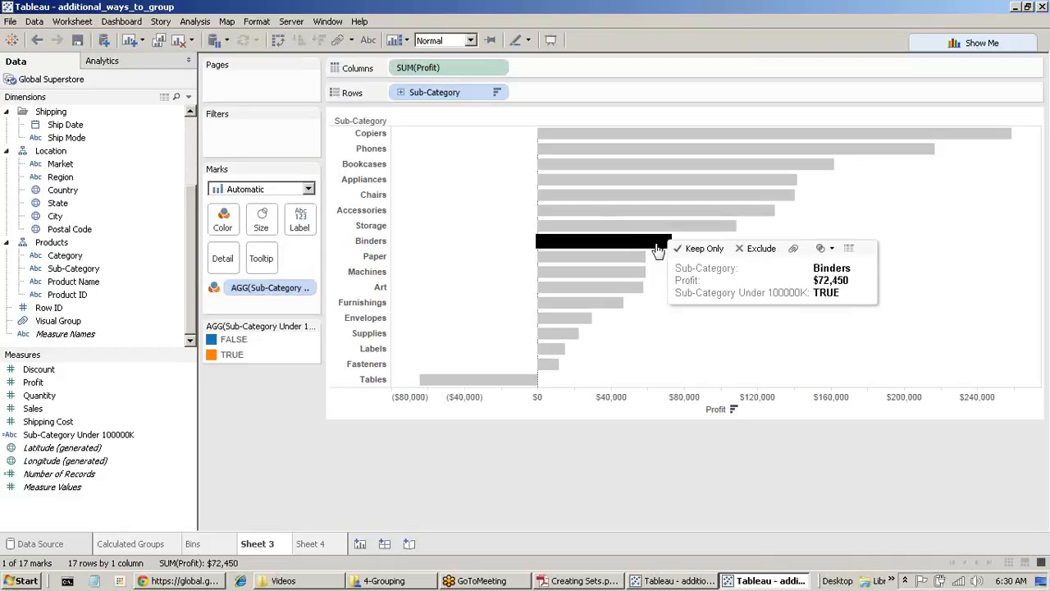
left_click(499, 472)
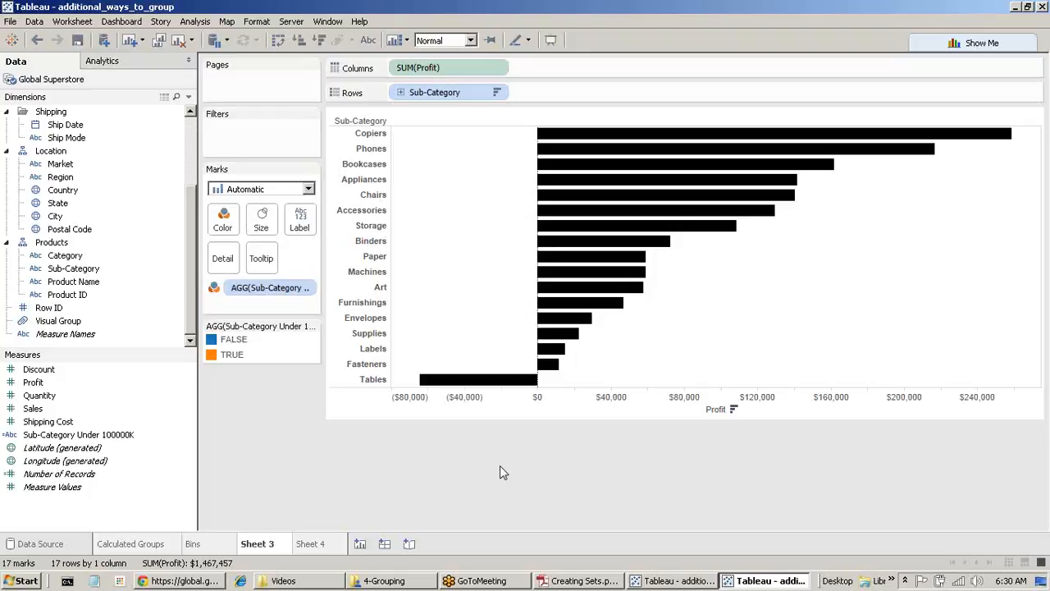
left_click(244, 340)
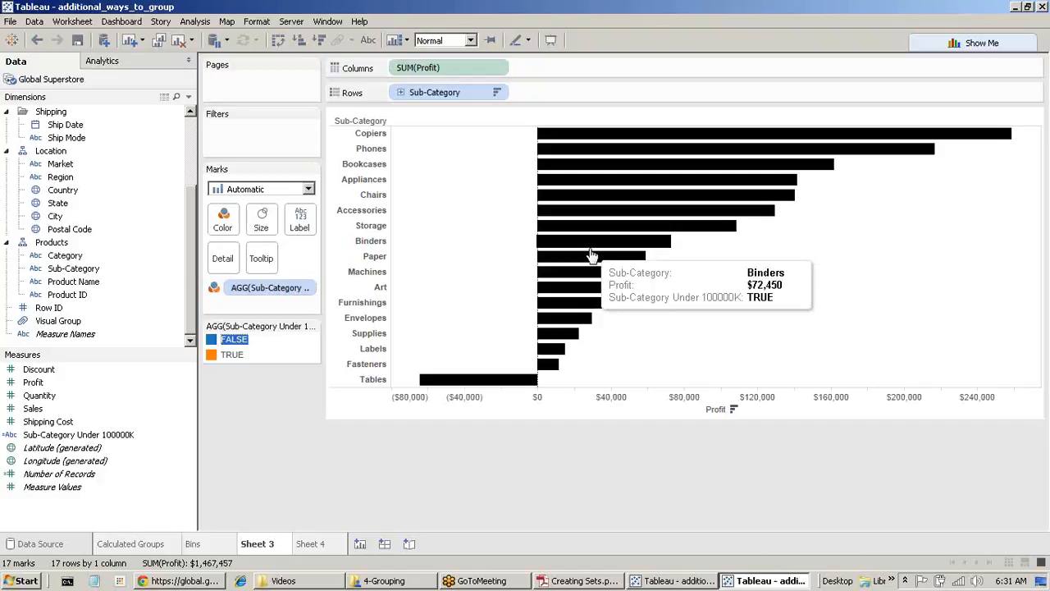
Step: Build a text table of Profit by Sub-Category on a new worksheet, and add Sub-Category Under 100000K to Rows after Sub-Category
left_click(359, 544)
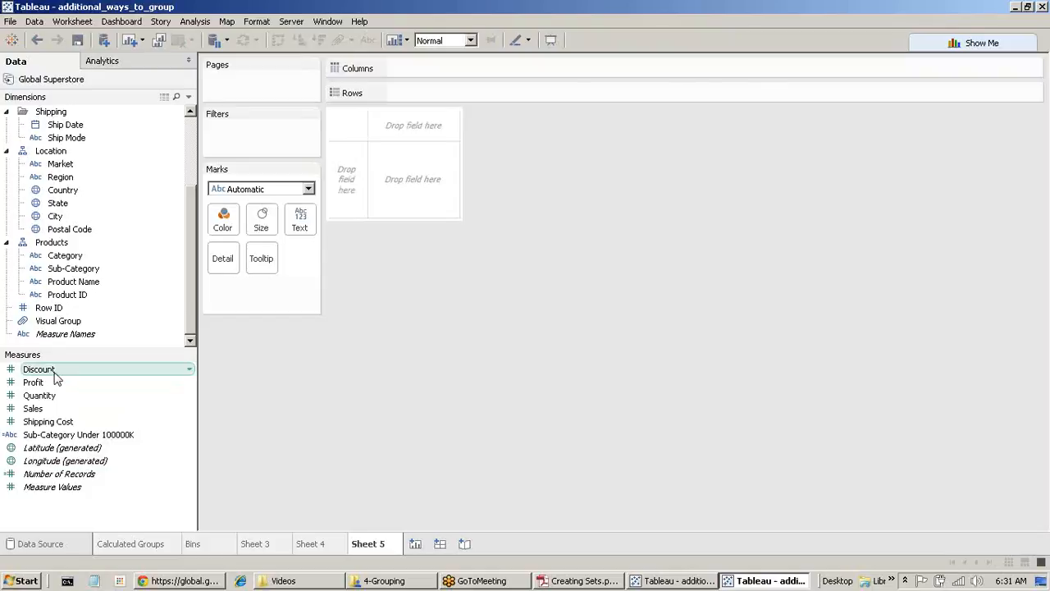
left_click_drag(110, 268, 394, 93)
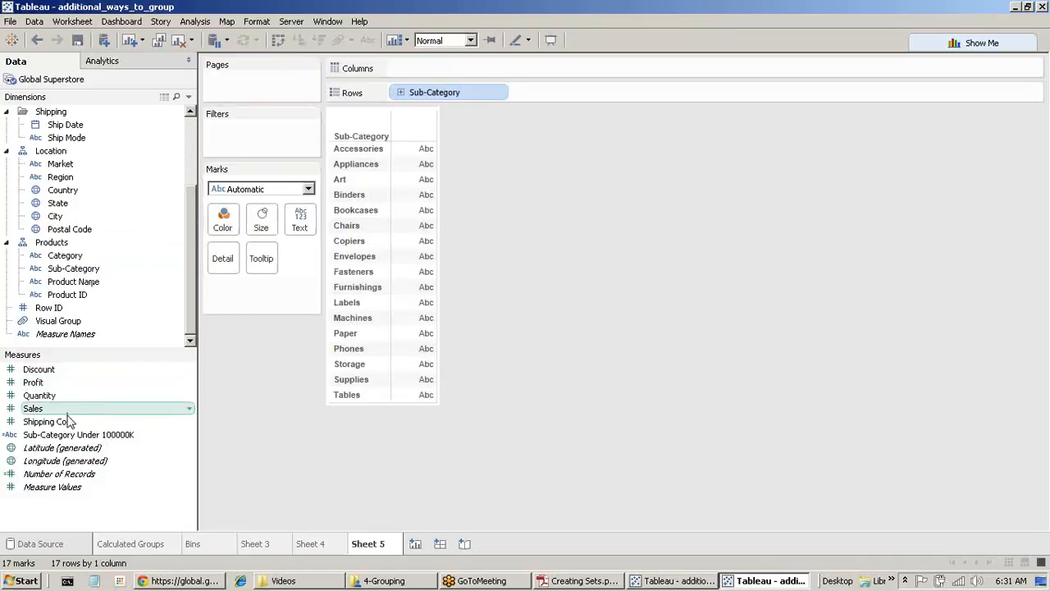
left_click_drag(37, 382, 552, 97)
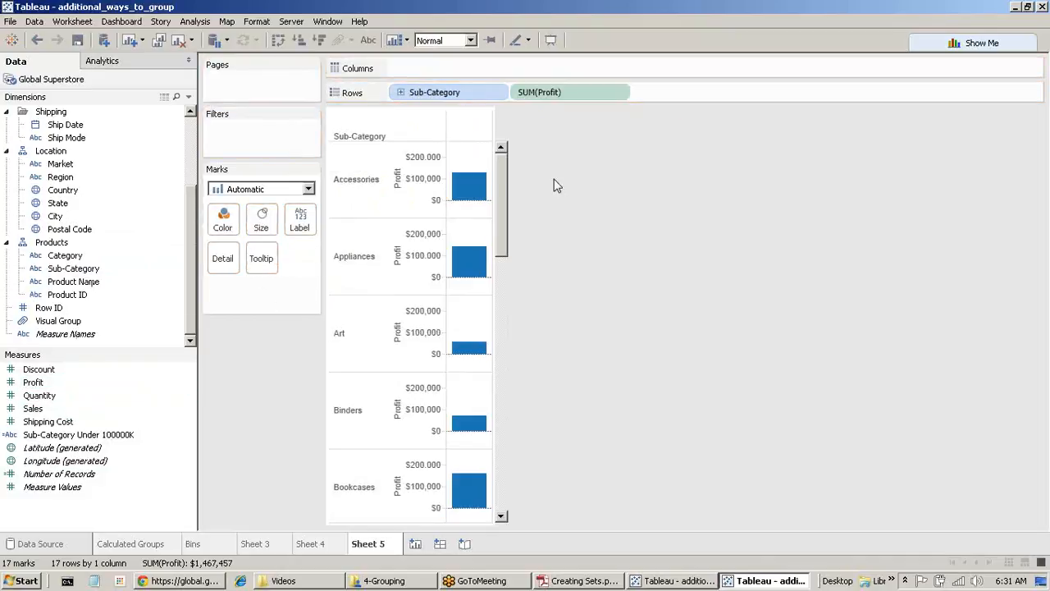
left_click(968, 43)
left_click(932, 66)
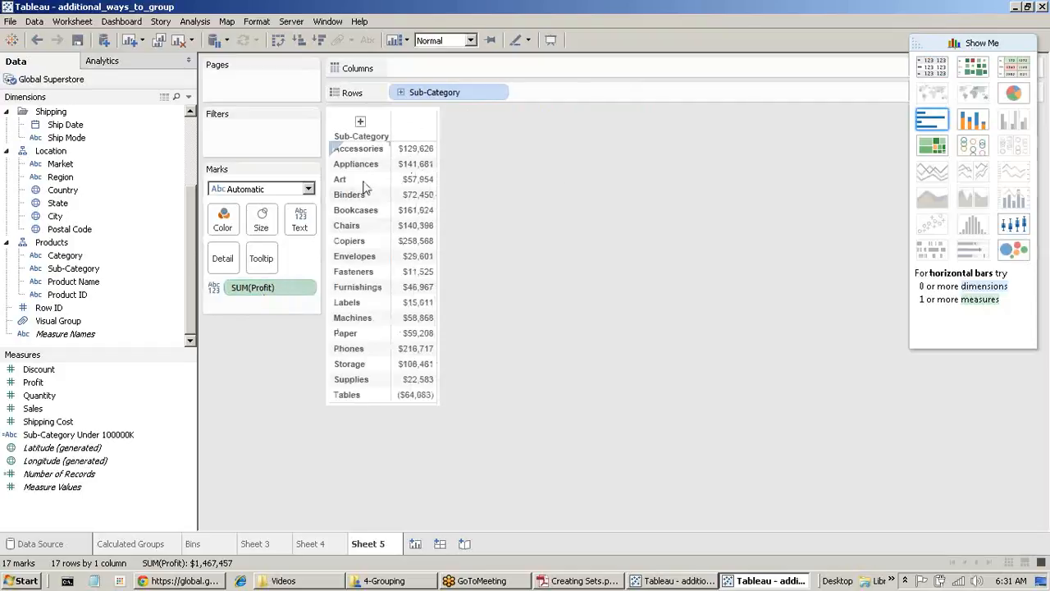
left_click(82, 435)
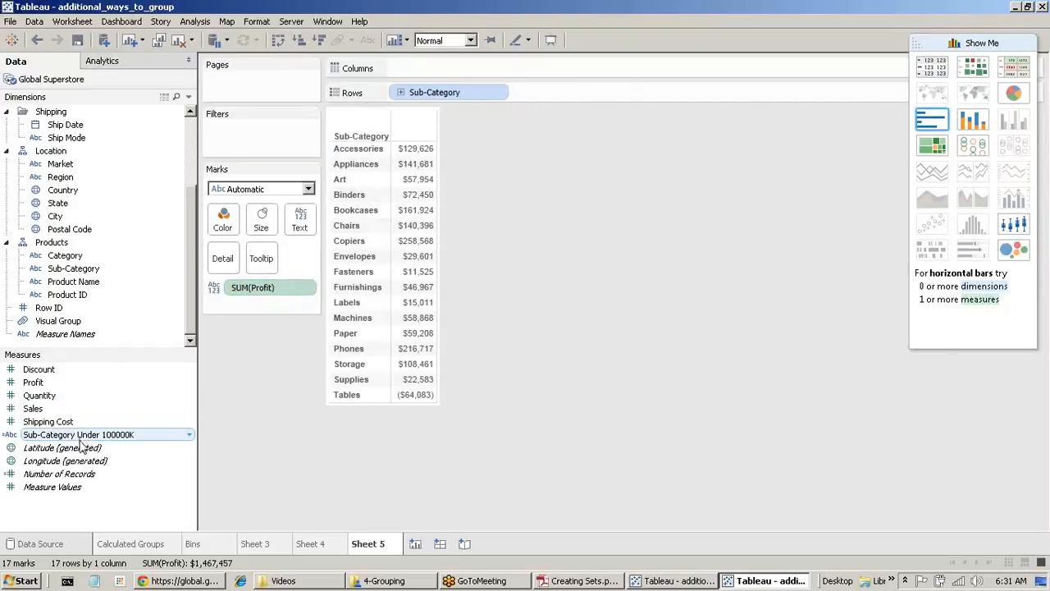
left_click_drag(82, 448, 538, 99)
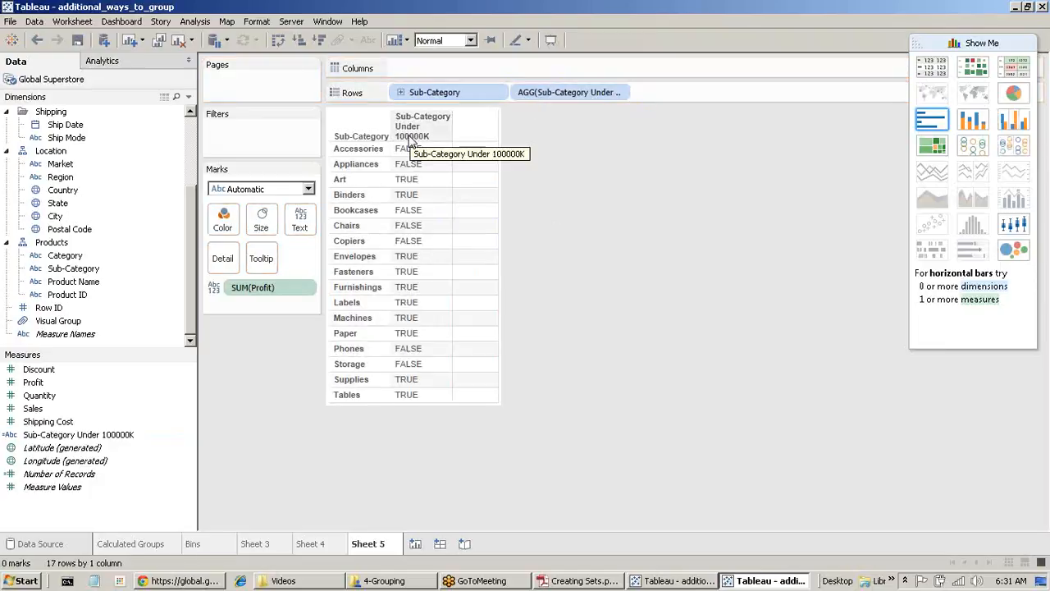
Step: Place Sub-Category Under 100000K and Profit on Rows after Sub-Category, and convert the view to a text table
left_click(37, 41)
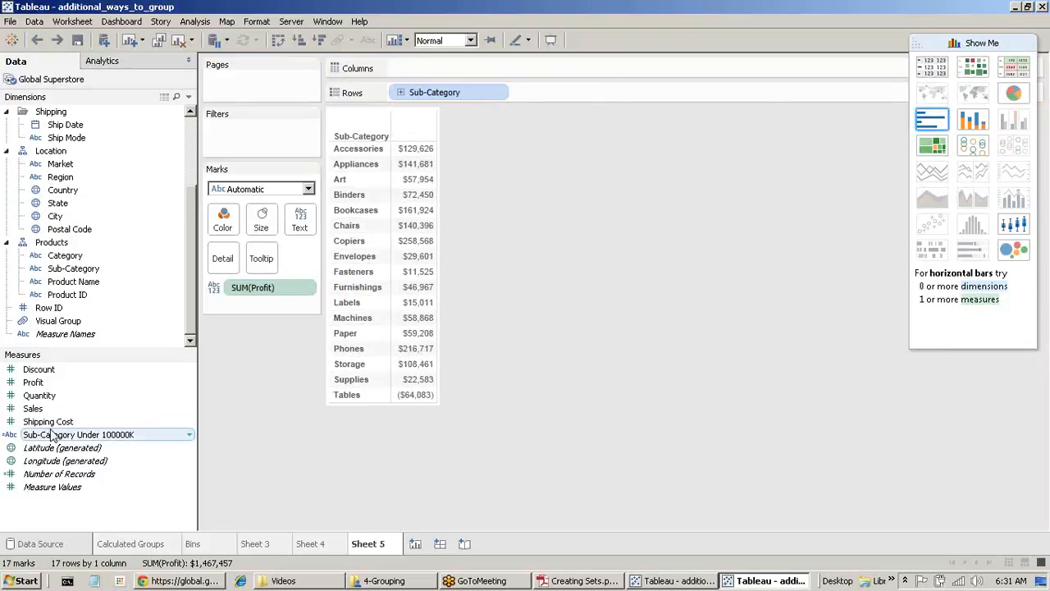
left_click_drag(51, 436, 597, 105)
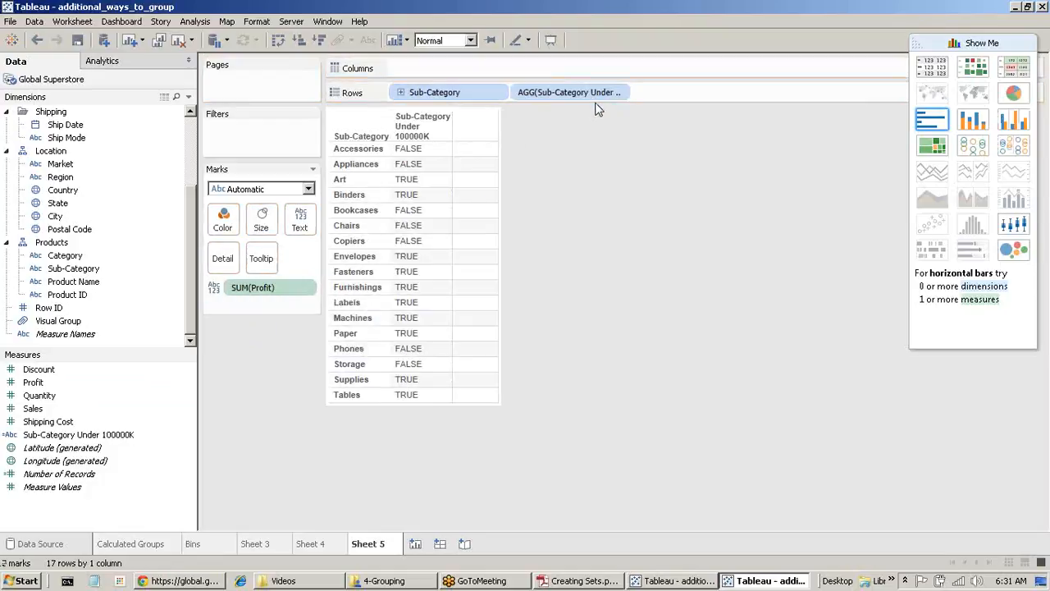
left_click_drag(270, 289, 651, 102)
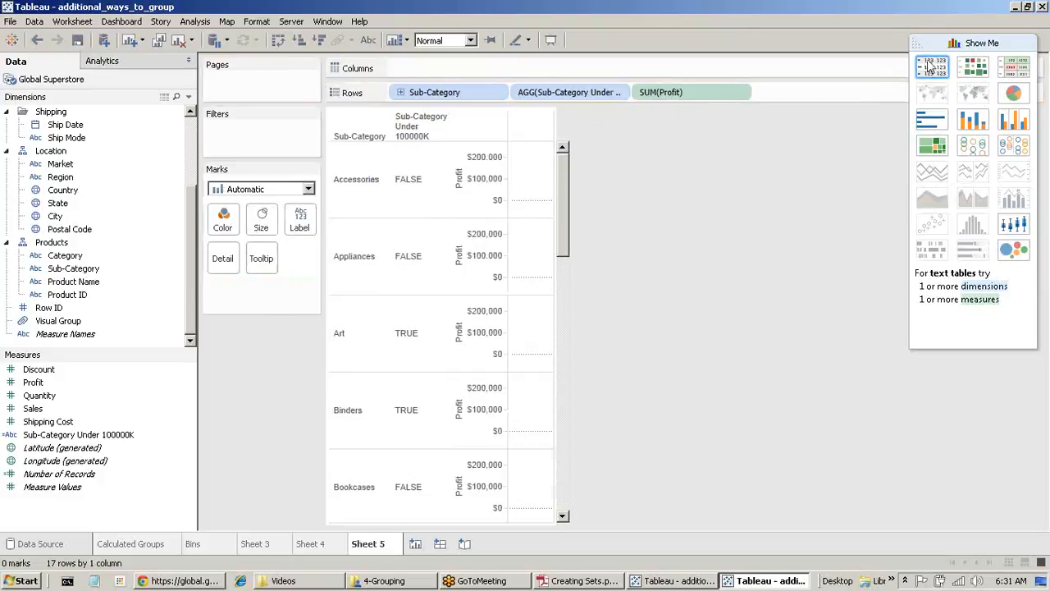
left_click(931, 67)
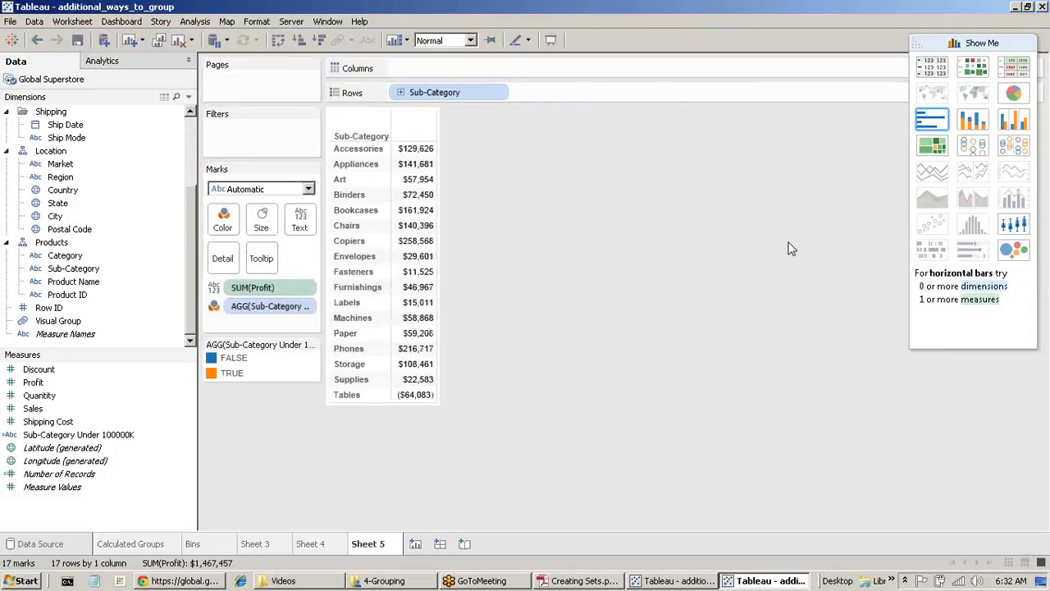
Step: Toggle Ignore in Table Calculations for the Sub-Category Under 100000K field on Color
left_click(306, 308)
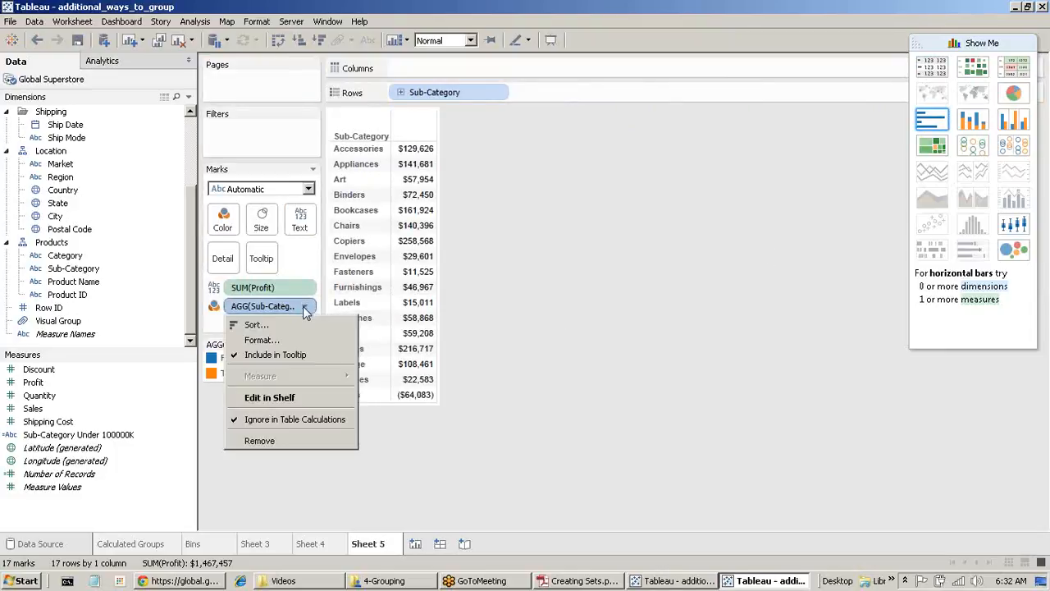
left_click(307, 419)
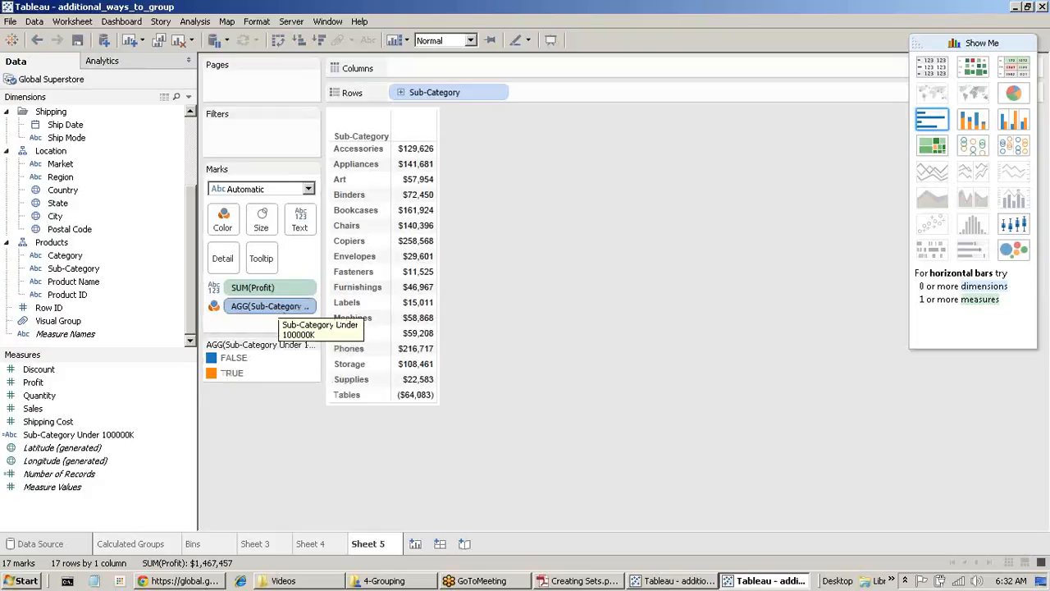
Step: Review the Visual Group definition on the Calculated Groups sheet without changing it, and return to Sheet 5
left_click(133, 543)
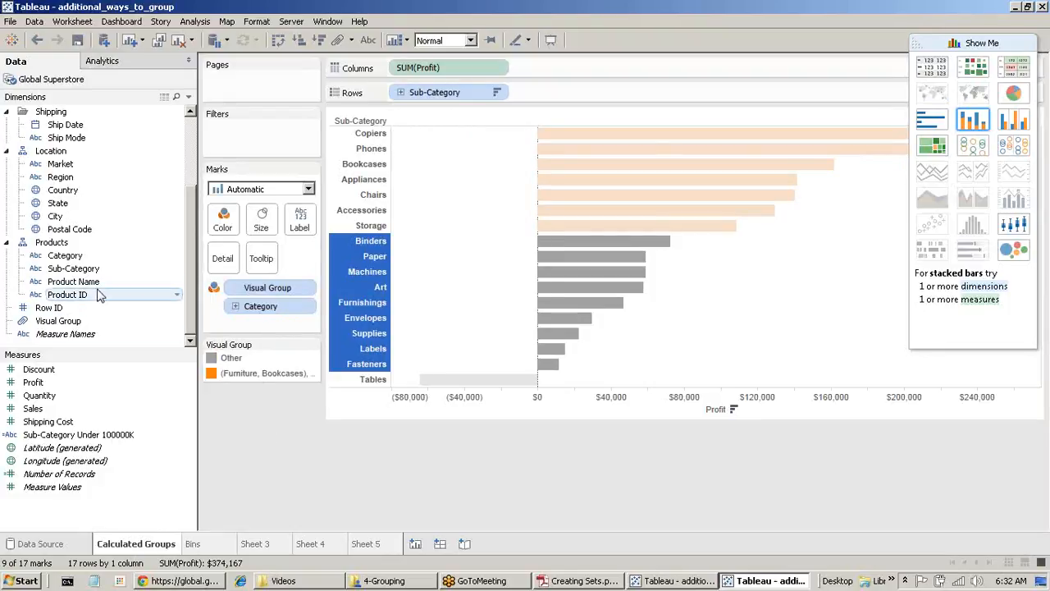
right_click(66, 321)
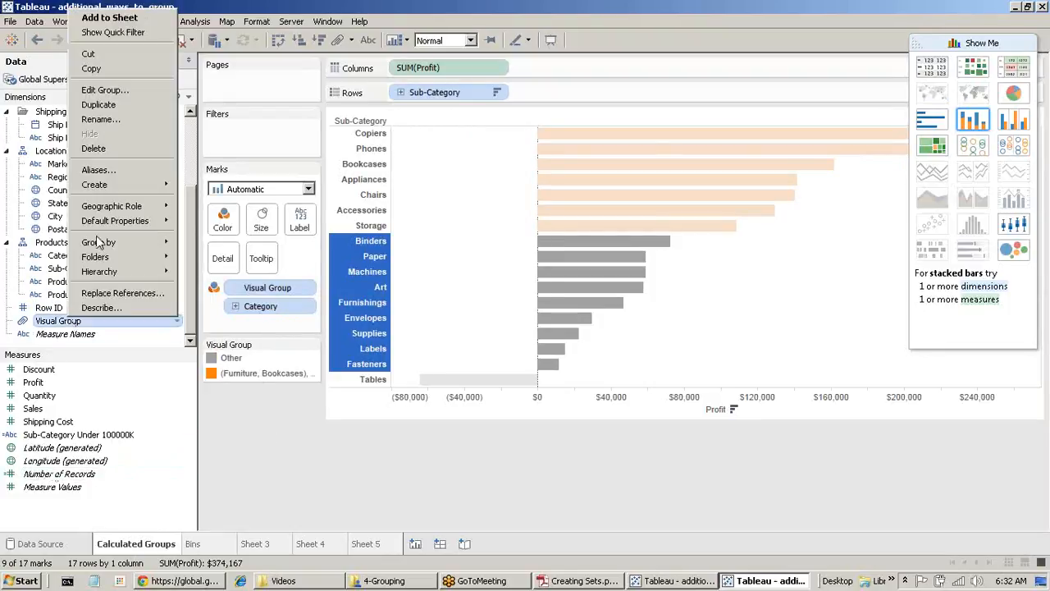
left_click(120, 89)
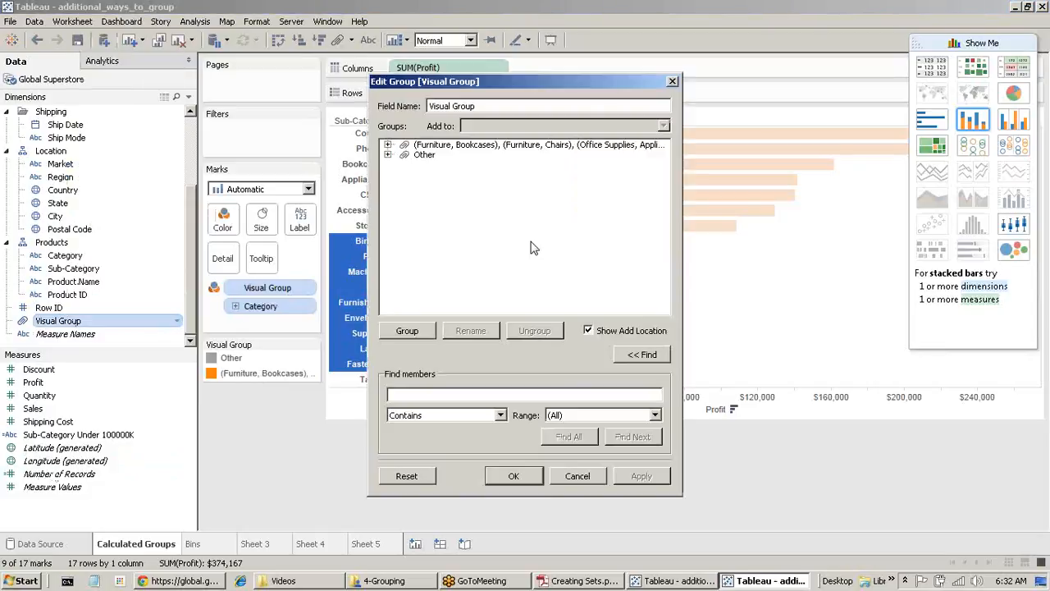
left_click(574, 476)
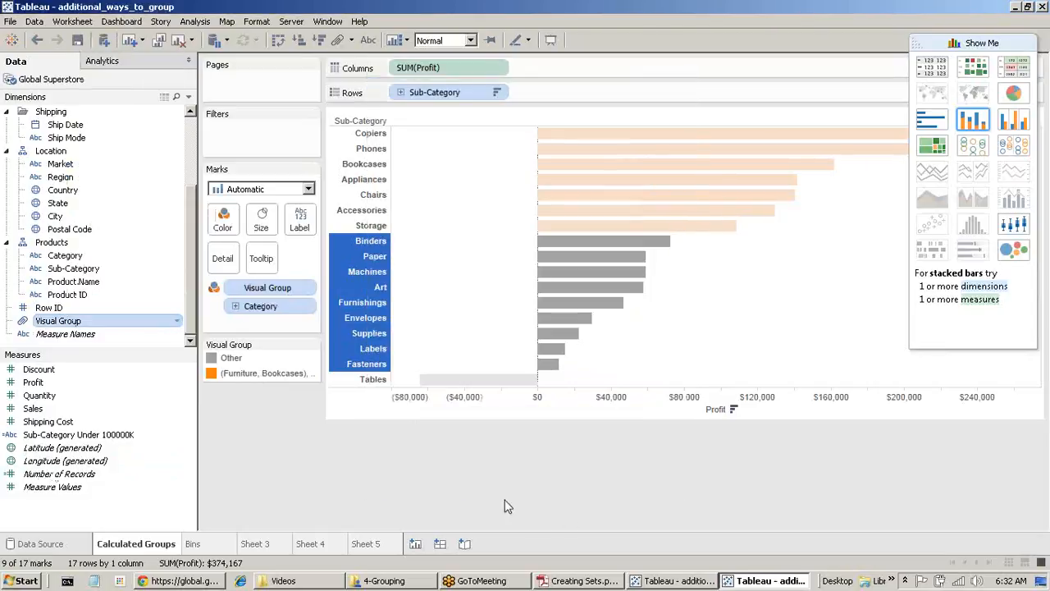
left_click(529, 448)
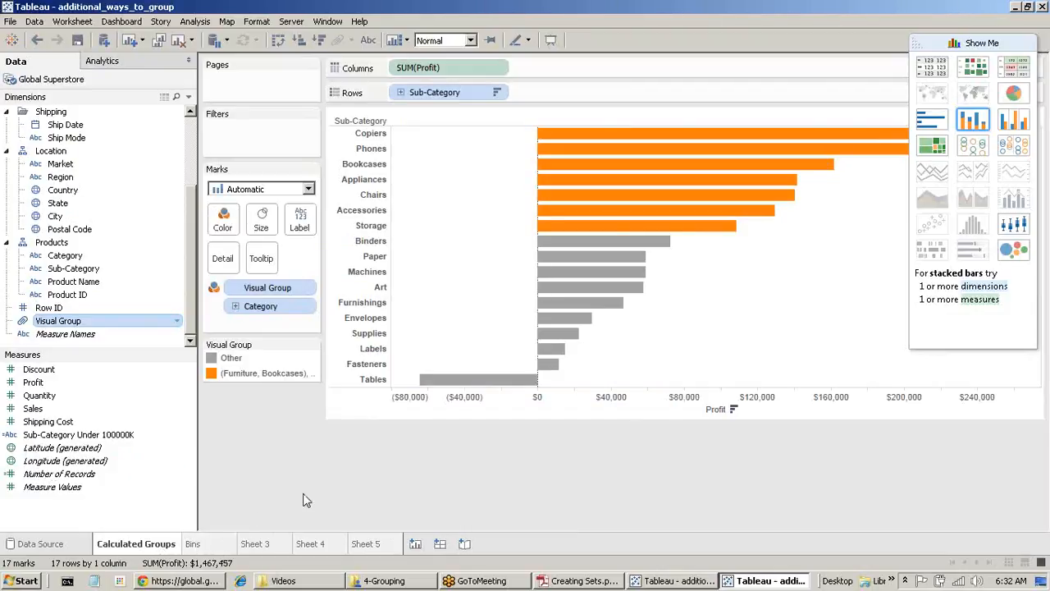
left_click(214, 288)
left_click(214, 289)
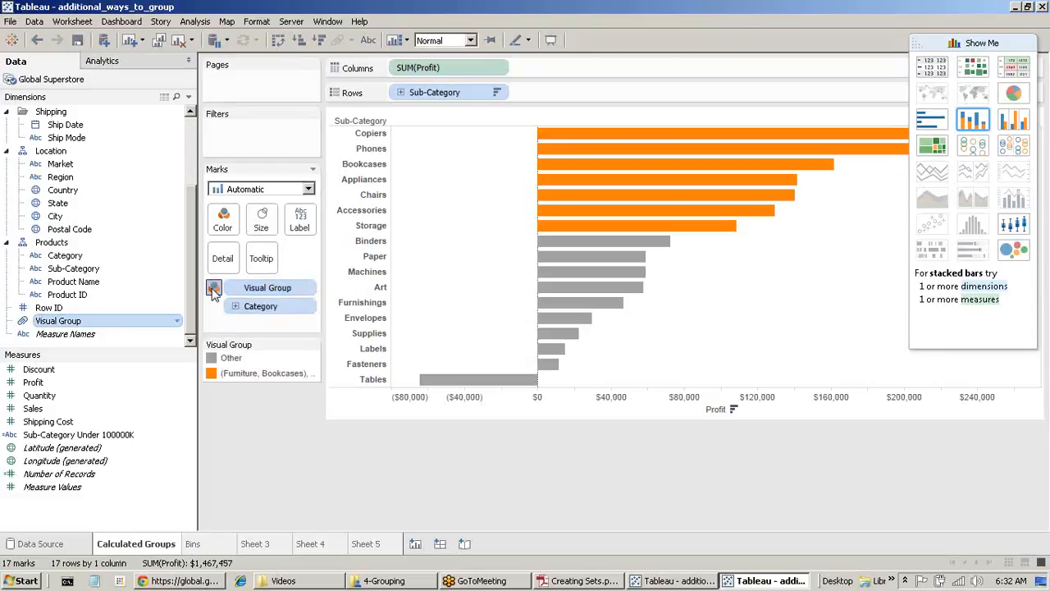
right_click(46, 324)
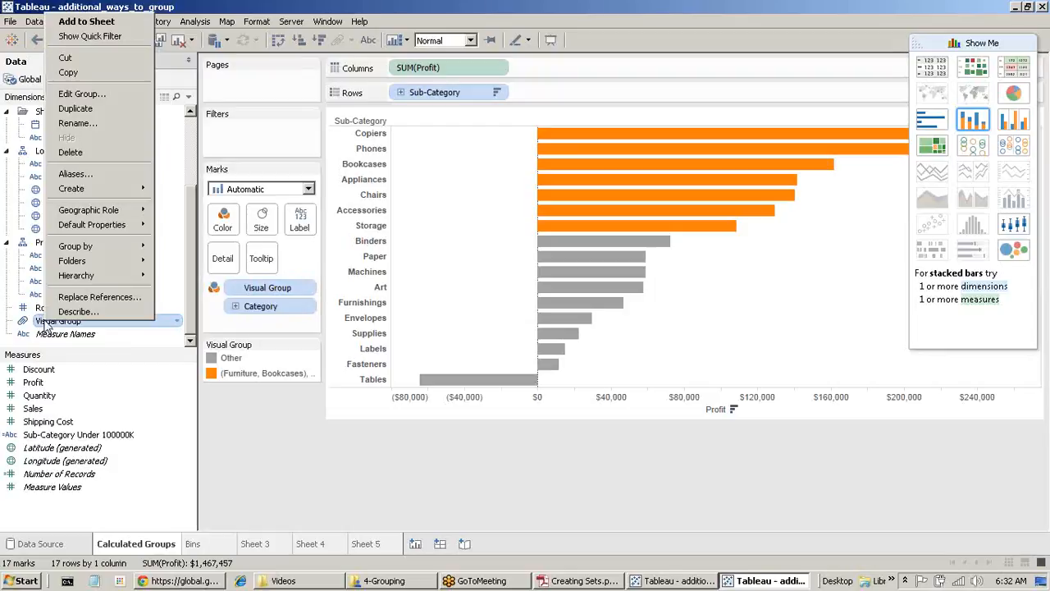
left_click(61, 96)
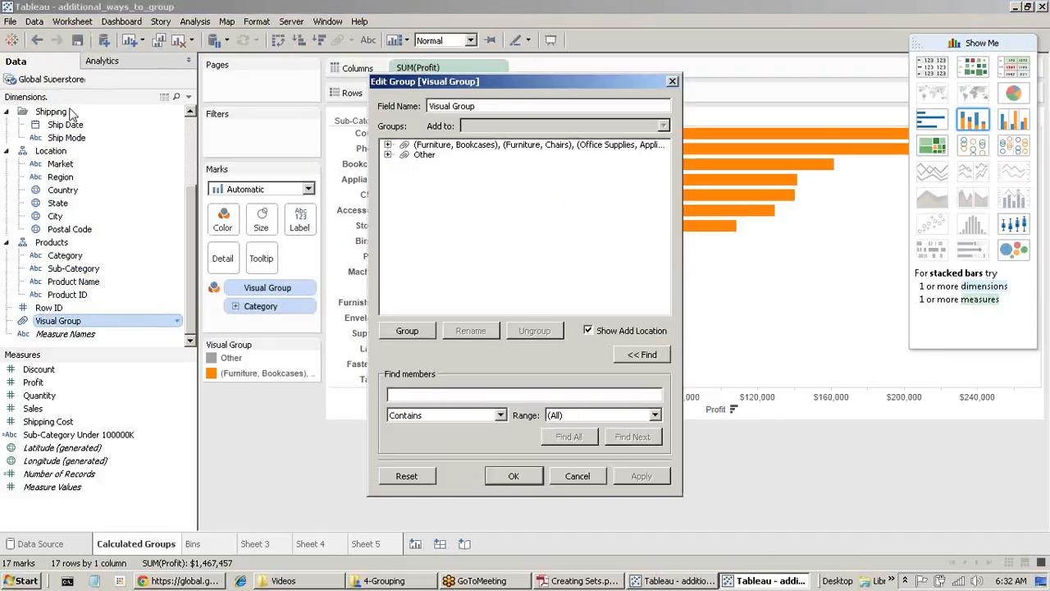
left_click(577, 476)
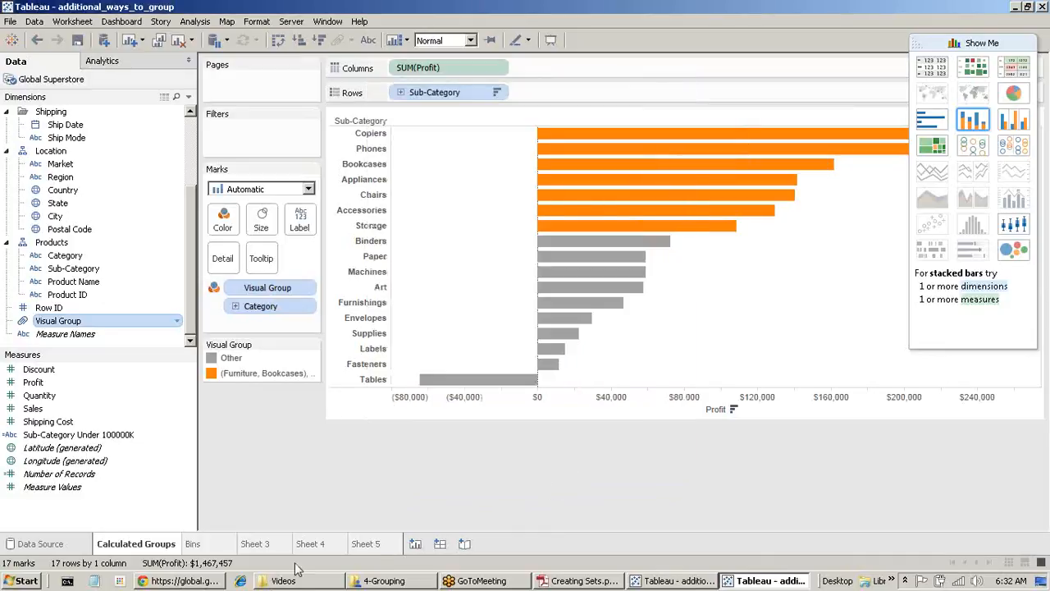
left_click(366, 545)
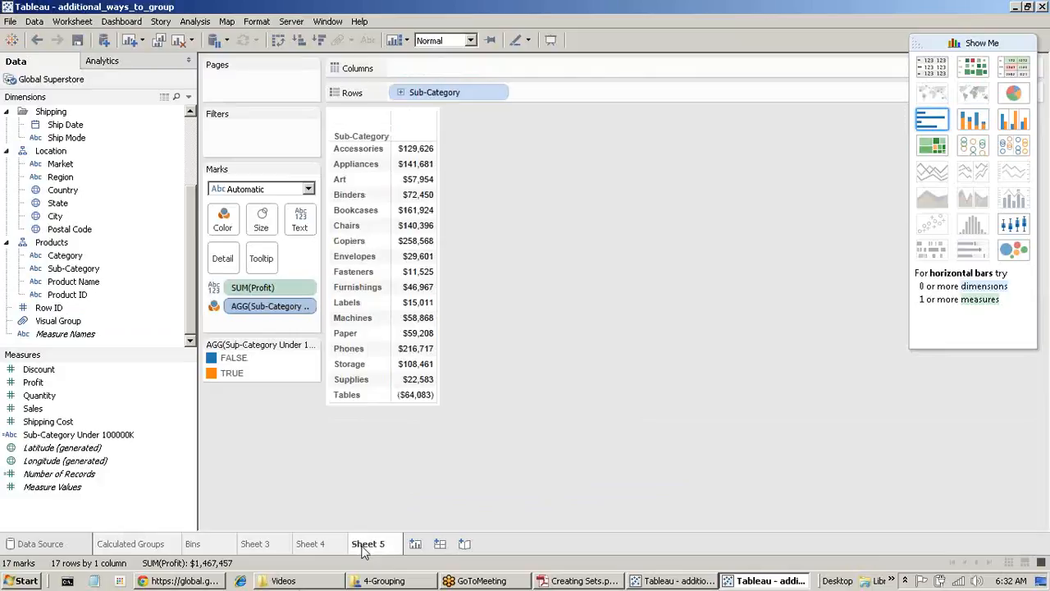
mouse_move(366, 550)
Step: Close both open additional_ways_to_group workbooks without saving their changes
left_click(384, 581)
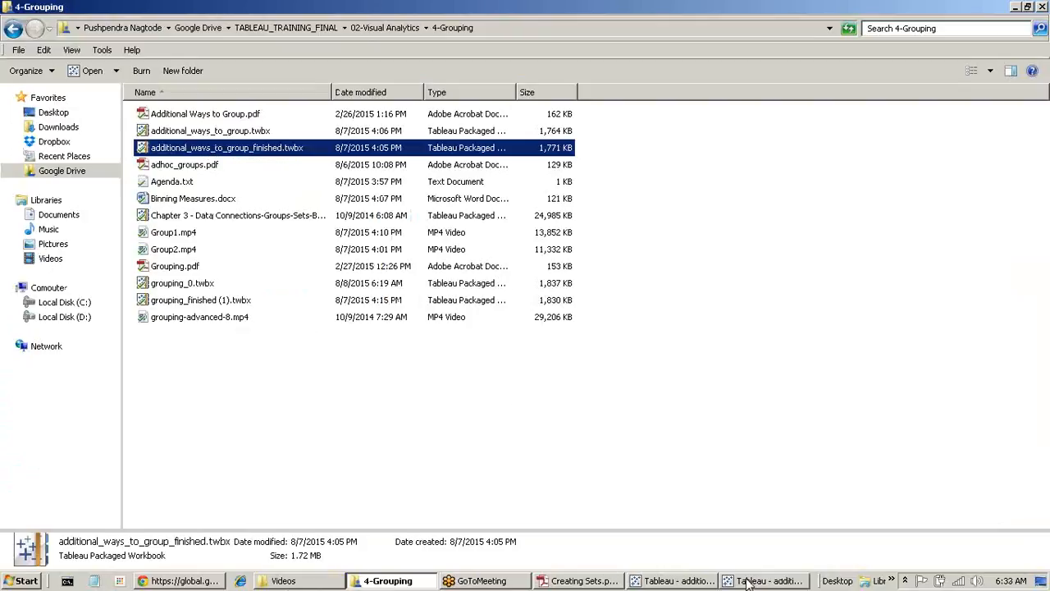
mouse_move(748, 582)
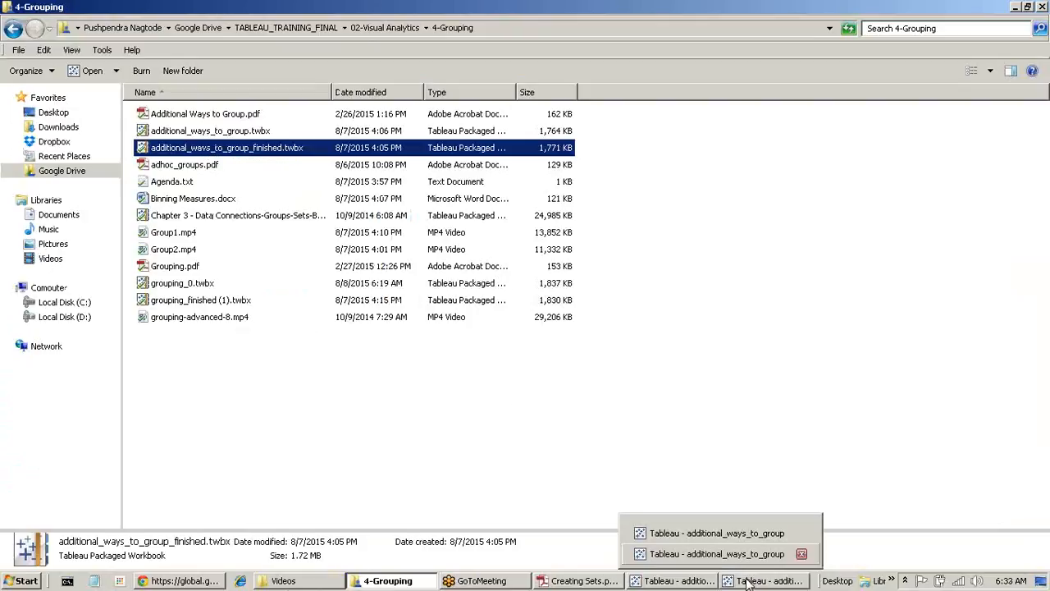
left_click(749, 581)
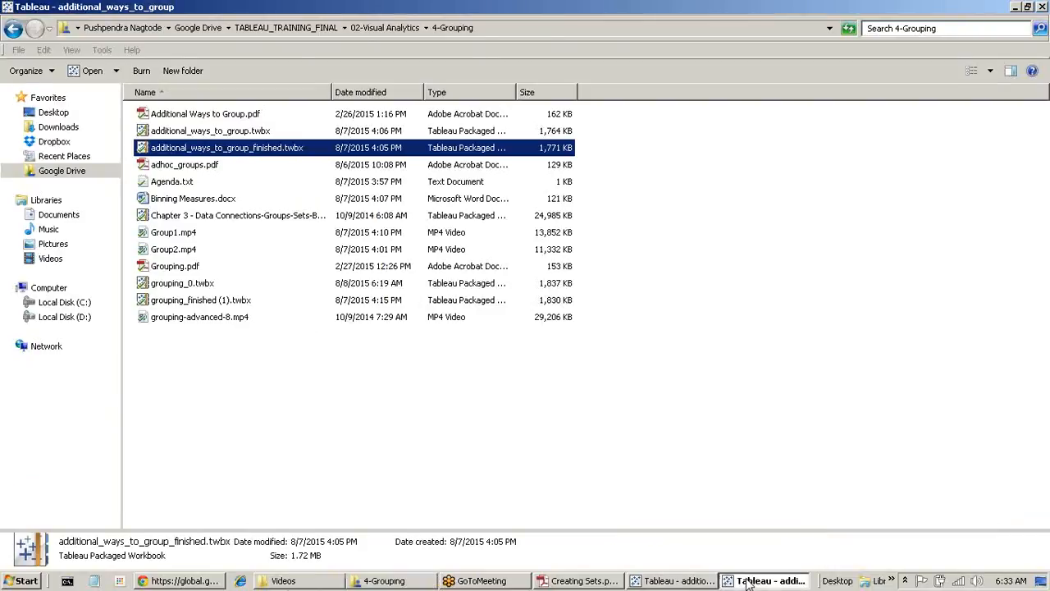
left_click(677, 581)
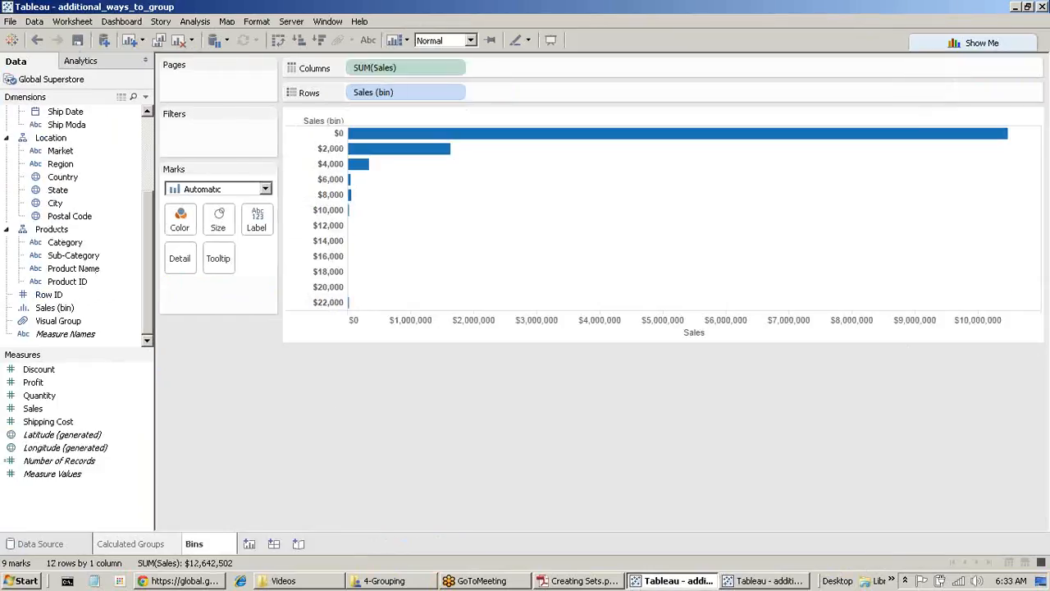
left_click(1042, 8)
left_click(546, 310)
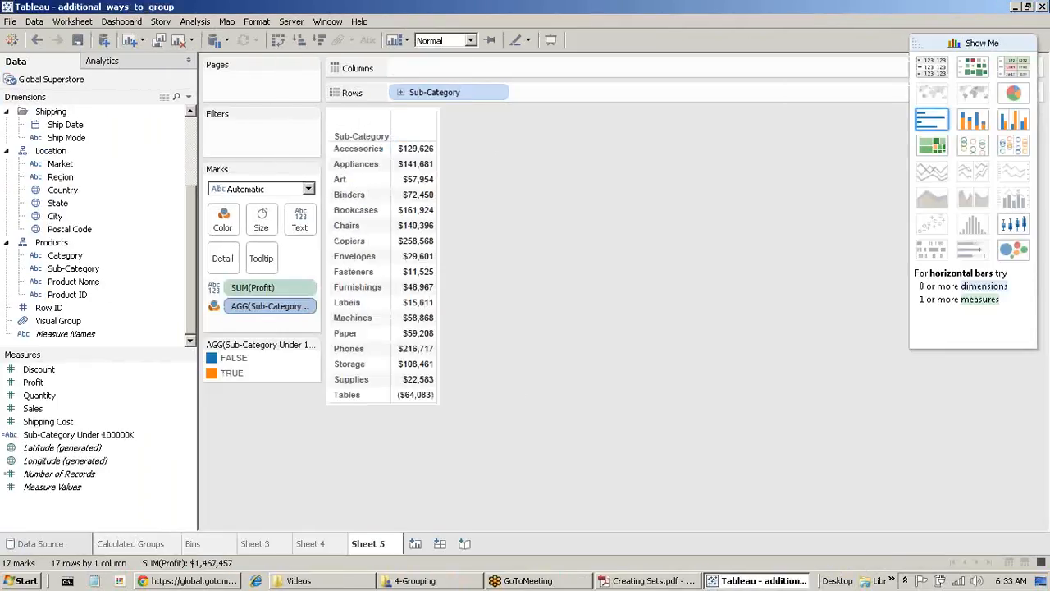
left_click(1041, 7)
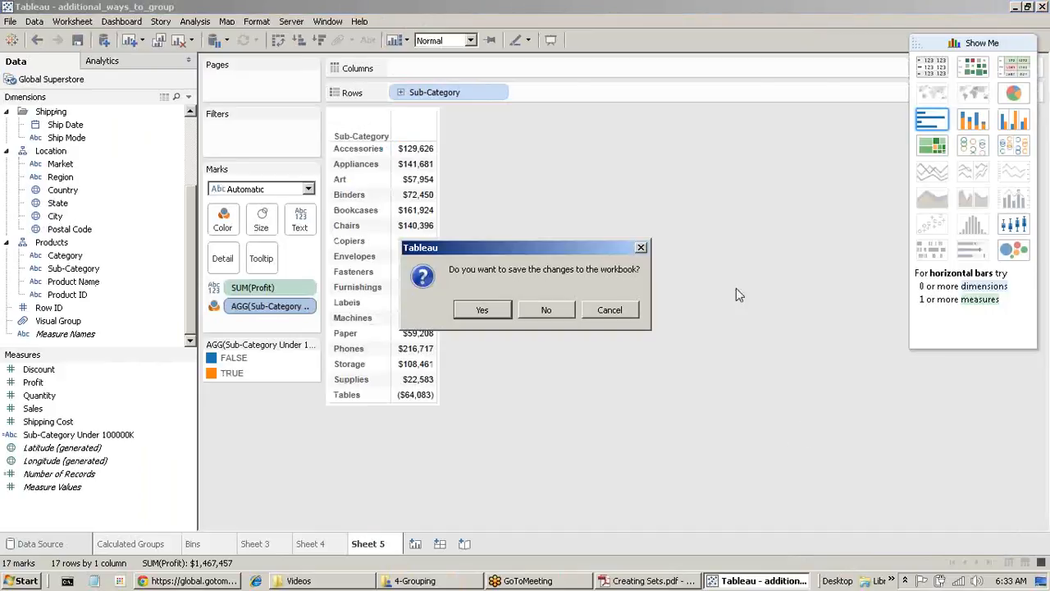
left_click(545, 310)
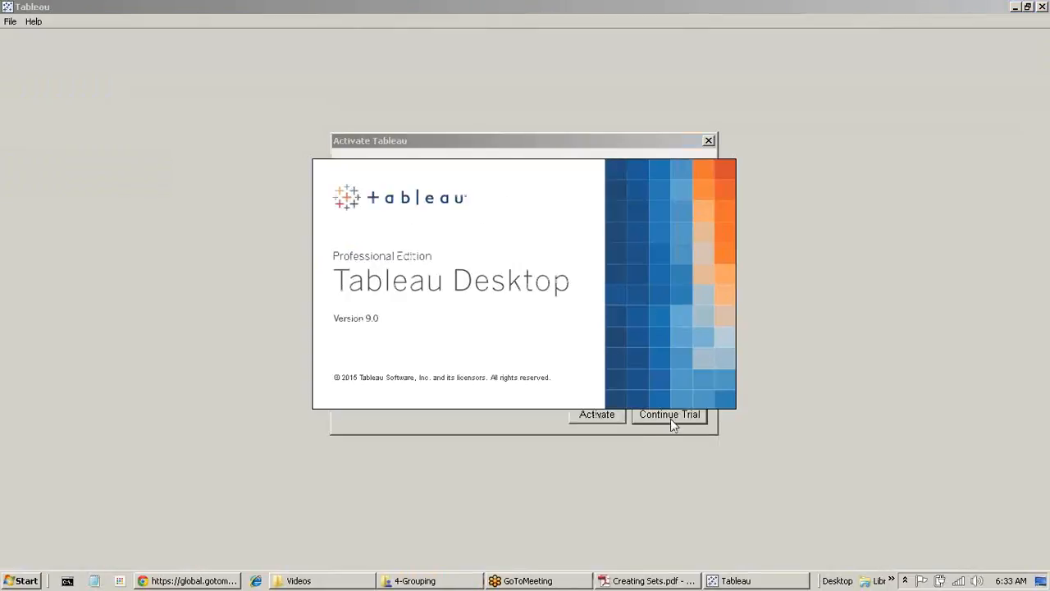
Step: Open additional_ways_to_group_finished, continuing the Tableau trial, and review the High Profit Sub-Categories formula from the Calculated Groups sheet
left_click(670, 416)
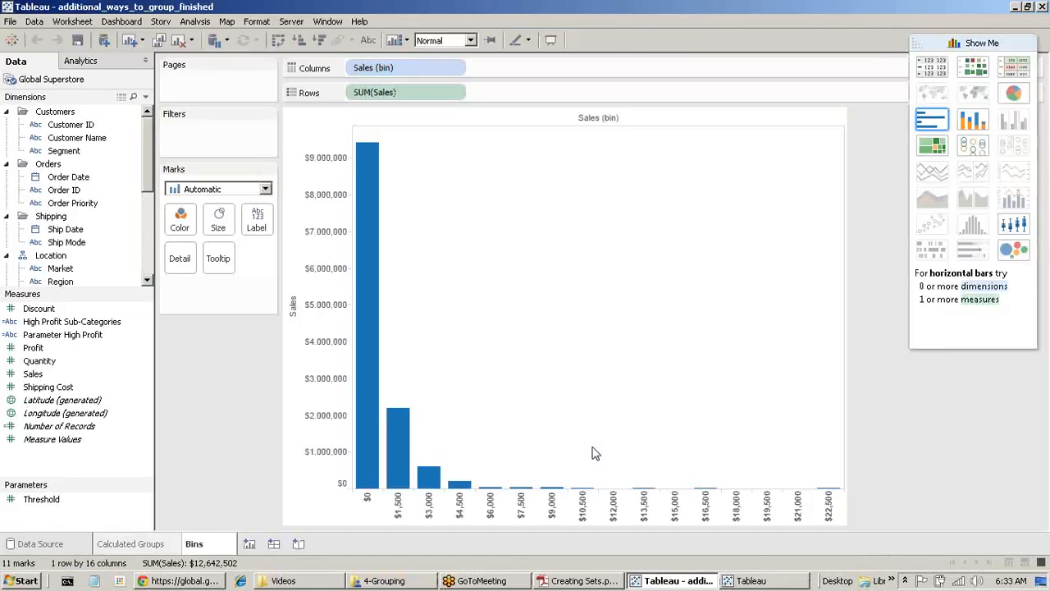
left_click(135, 545)
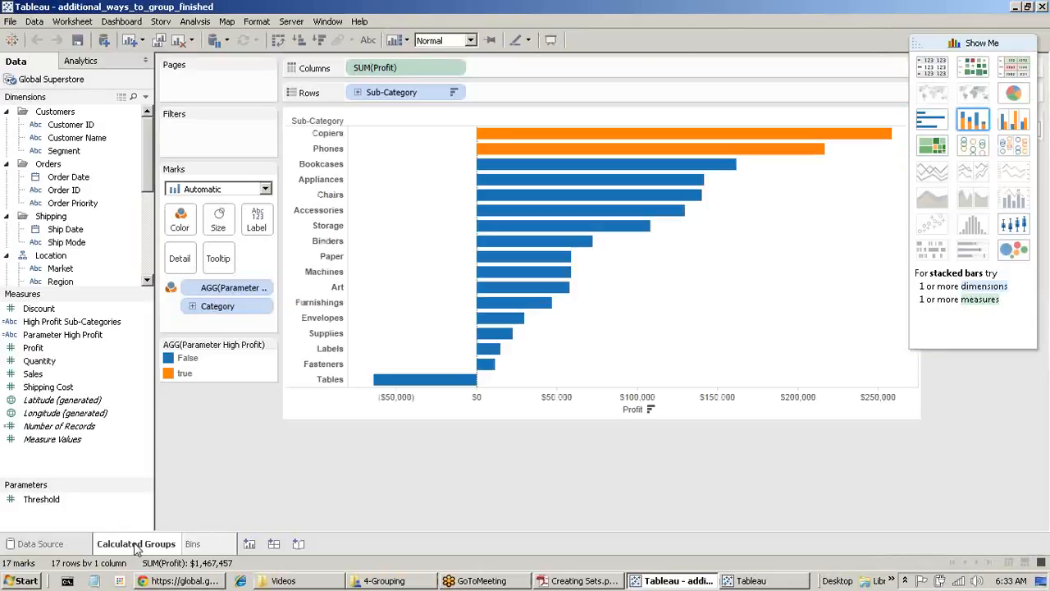
right_click(80, 326)
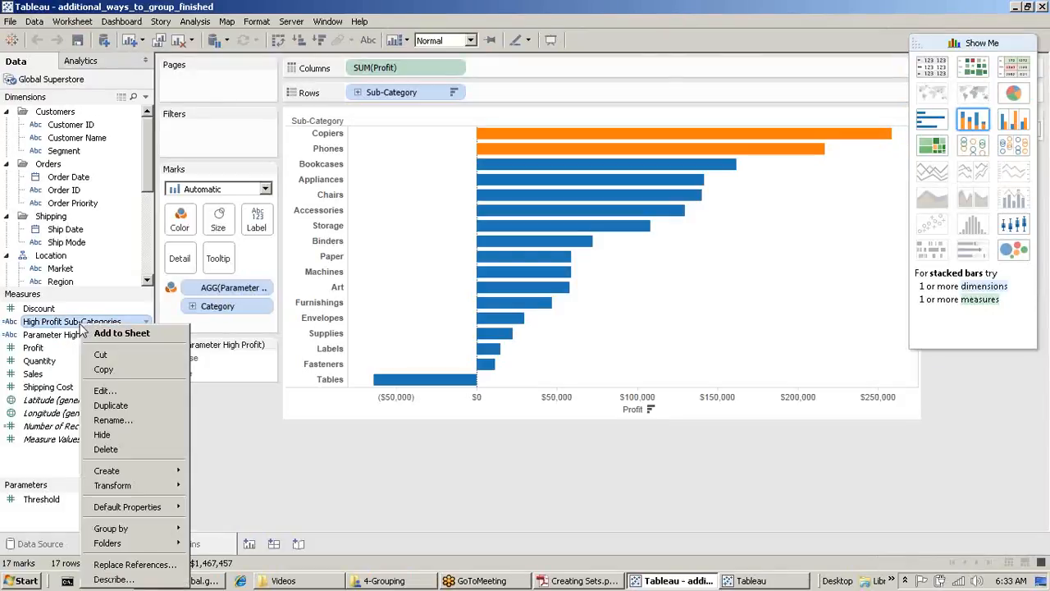
left_click(131, 392)
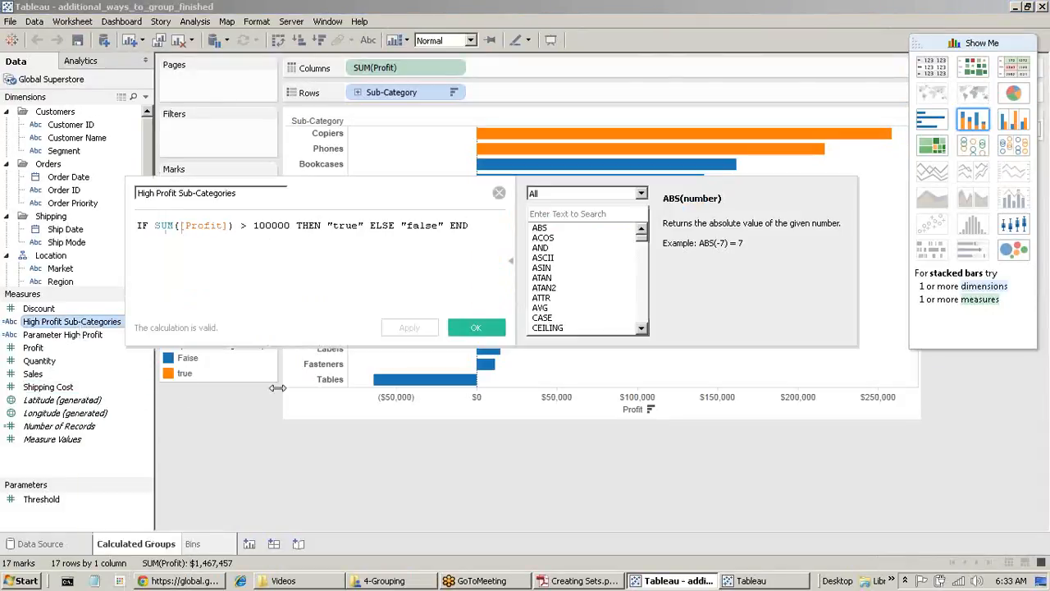
left_click_drag(474, 228, 92, 236)
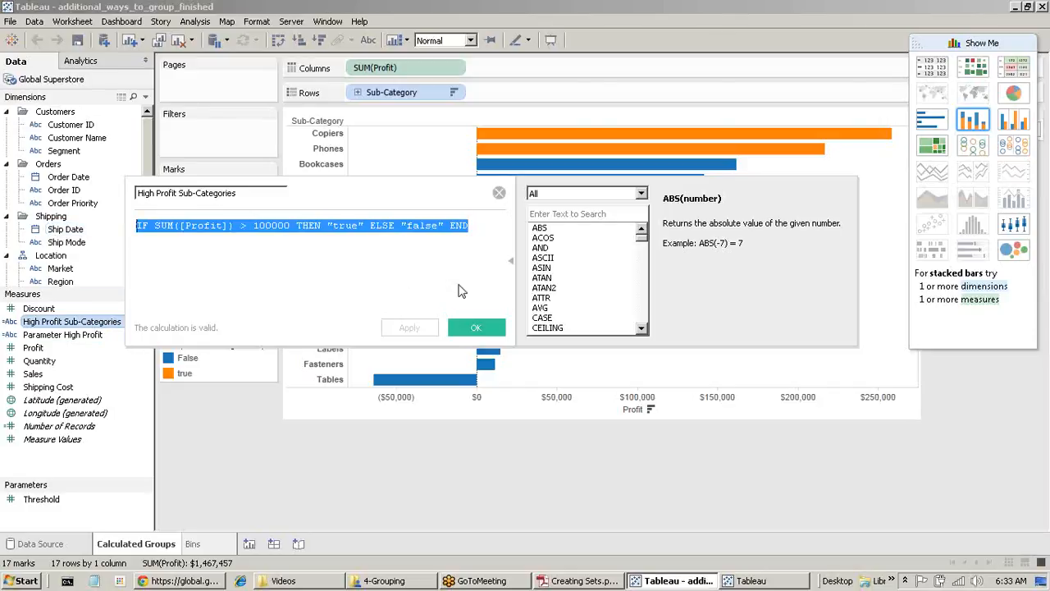
left_click(474, 331)
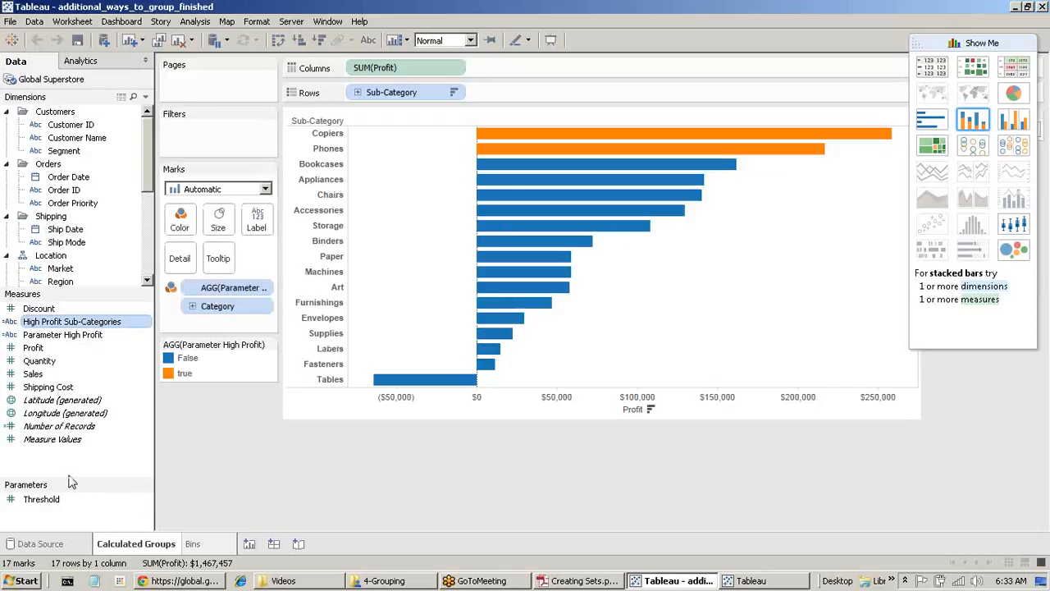
Step: Start a new calculated field from the Sub-Category dimension and select its default formula for replacement
scroll(150, 156, "down", 1)
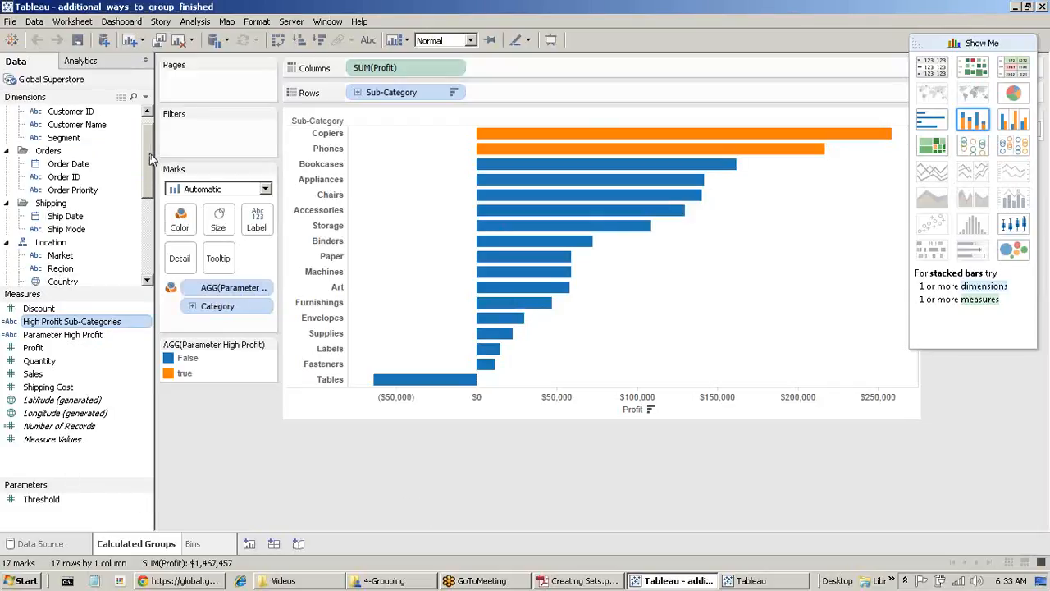
left_click_drag(150, 157, 148, 232)
right_click(87, 231)
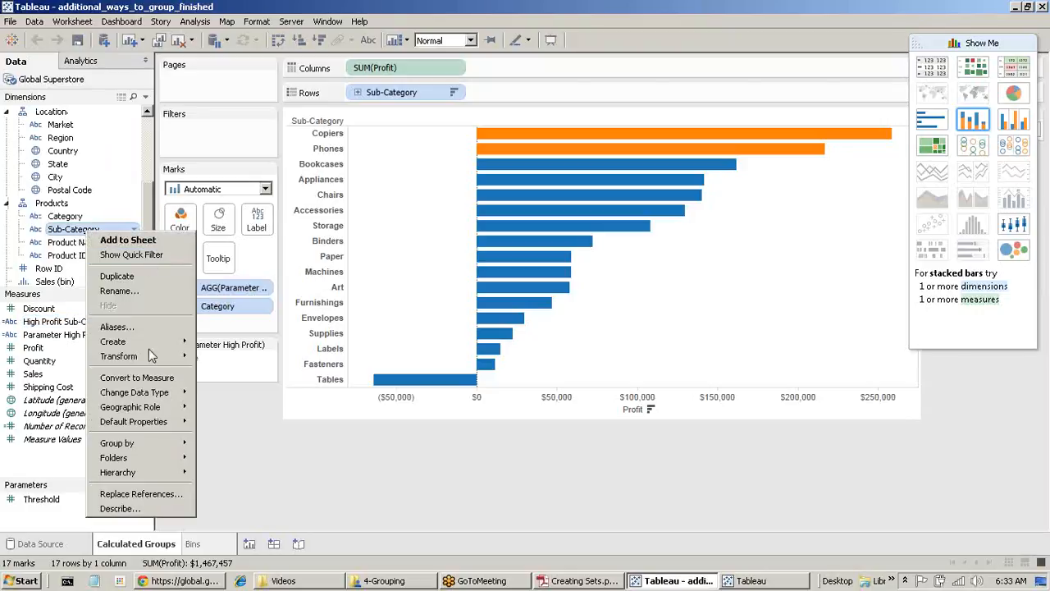
mouse_move(162, 352)
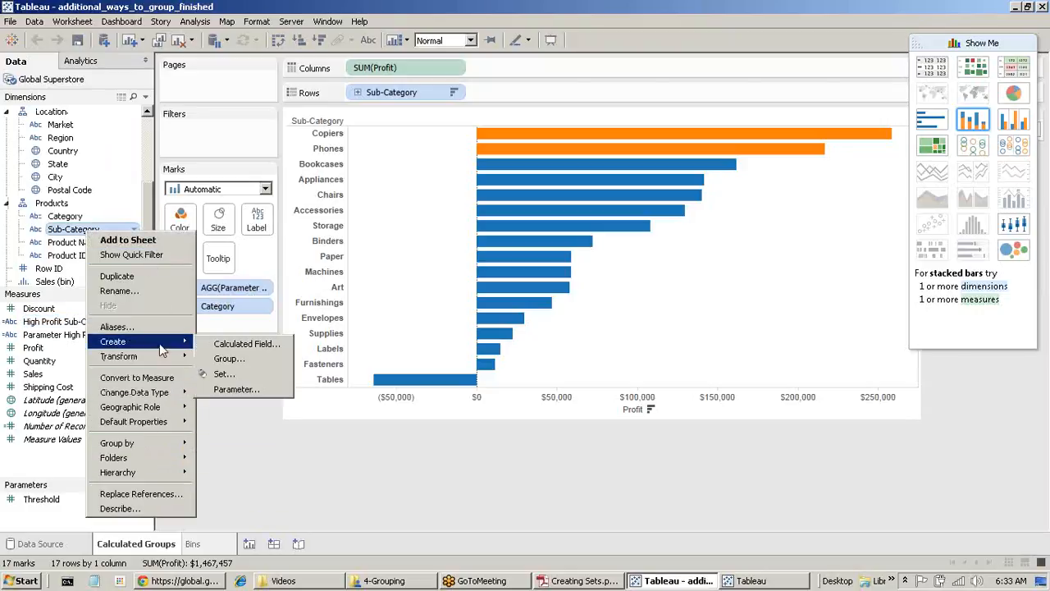
left_click(263, 344)
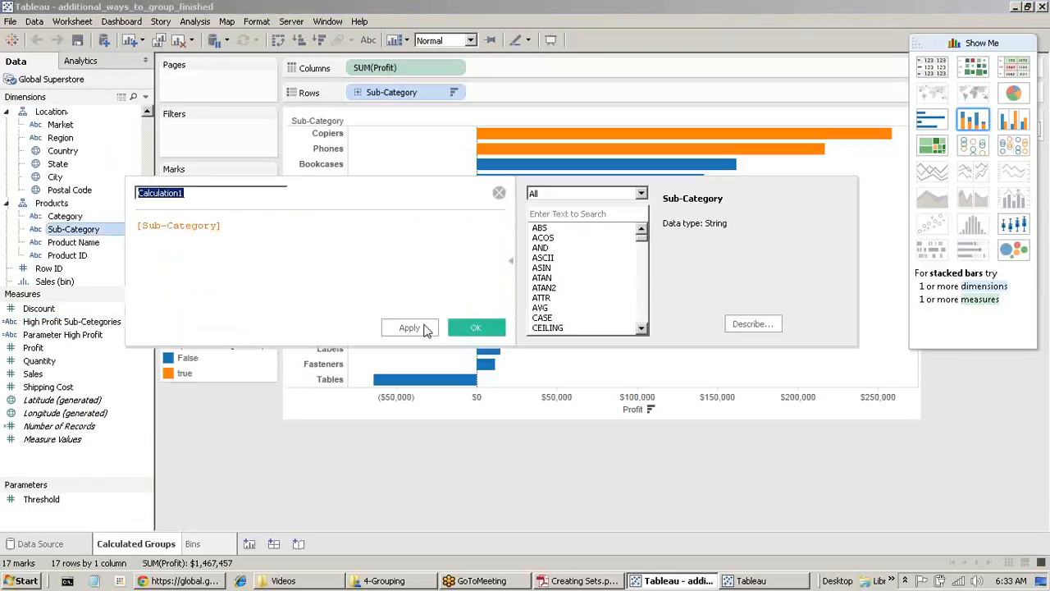
left_click(233, 229)
left_click_drag(233, 230, 101, 235)
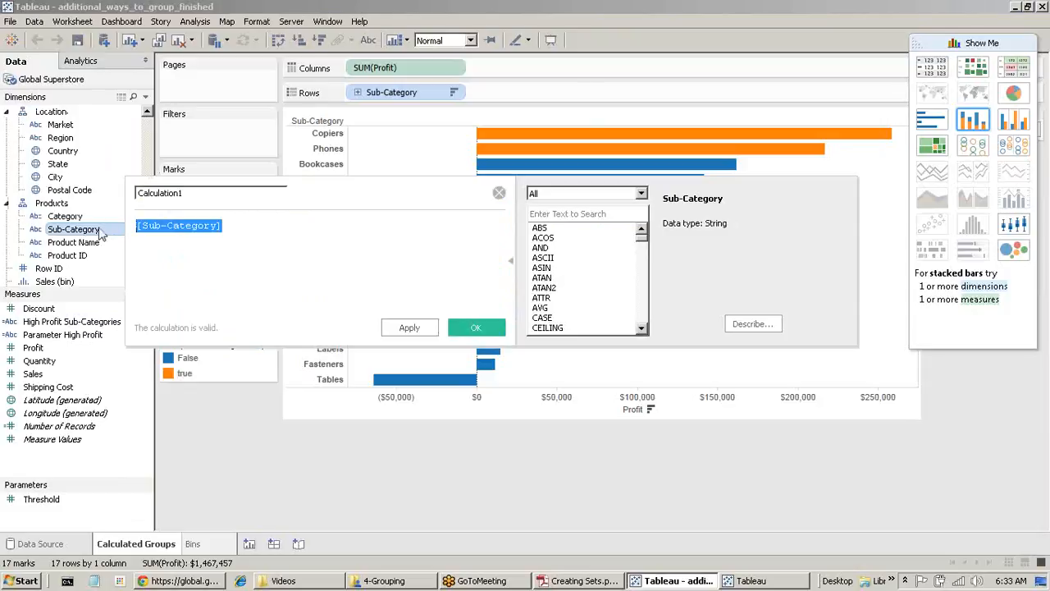
Step: Begin the calculation with the IF condition on total profit, if sum([Profit])
type("if ")
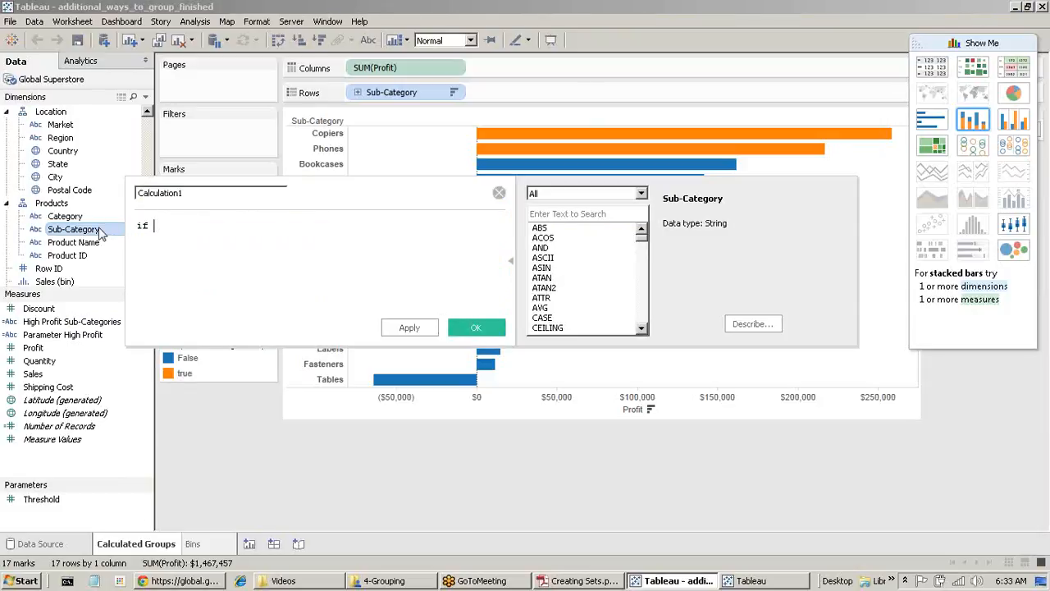
type("sum")
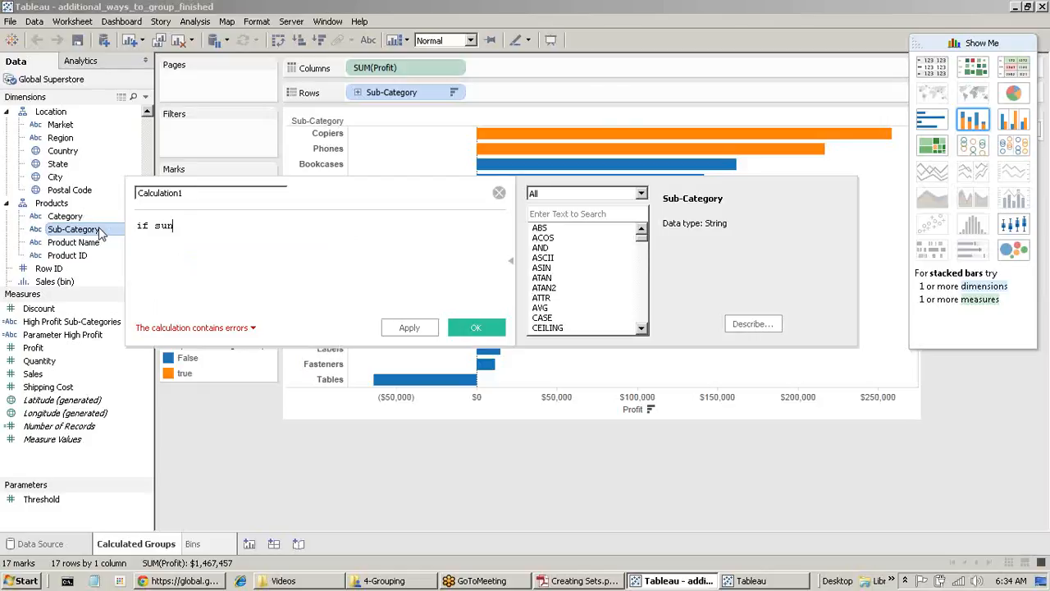
key("BackSpace")
type("m()")
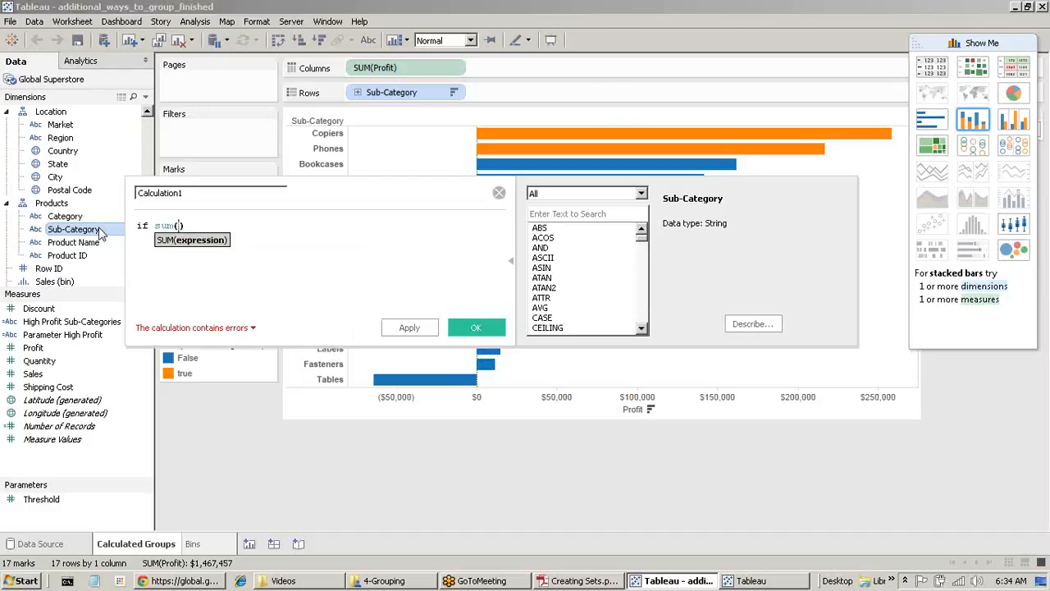
type("p")
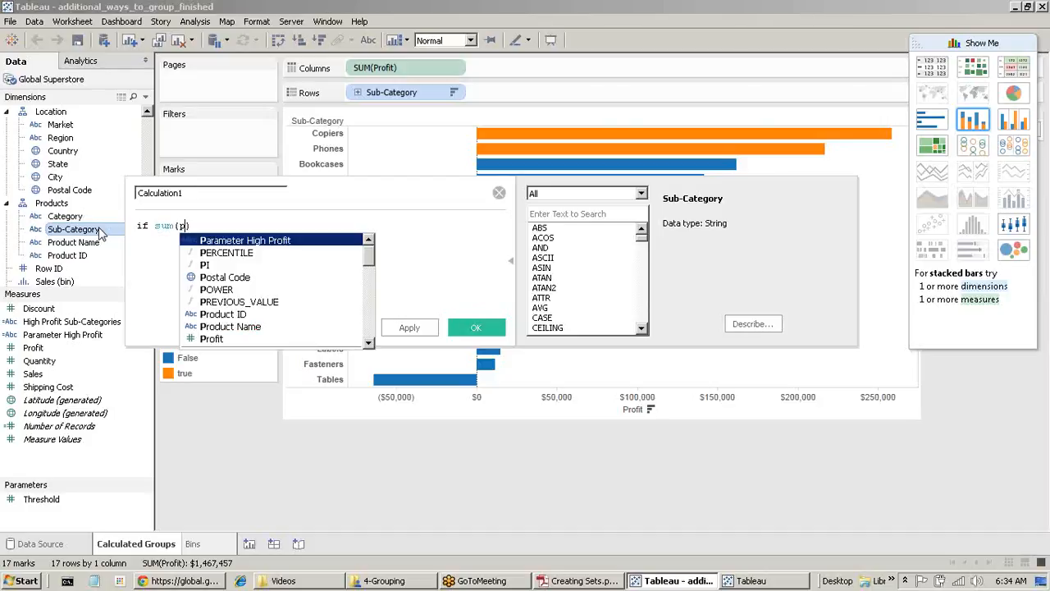
type("r")
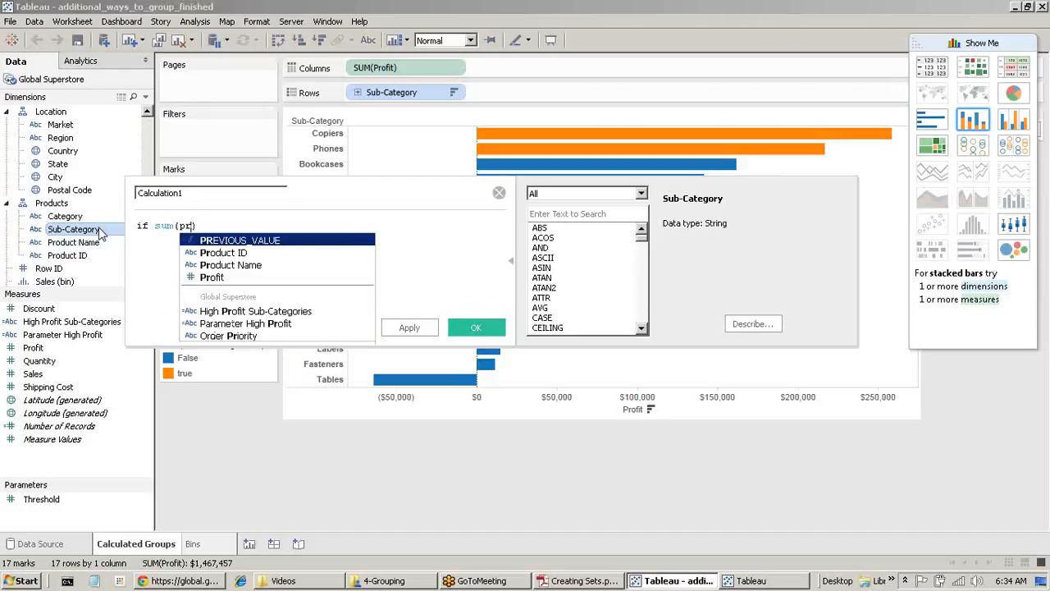
key("Down")
key("Down")
key("Down")
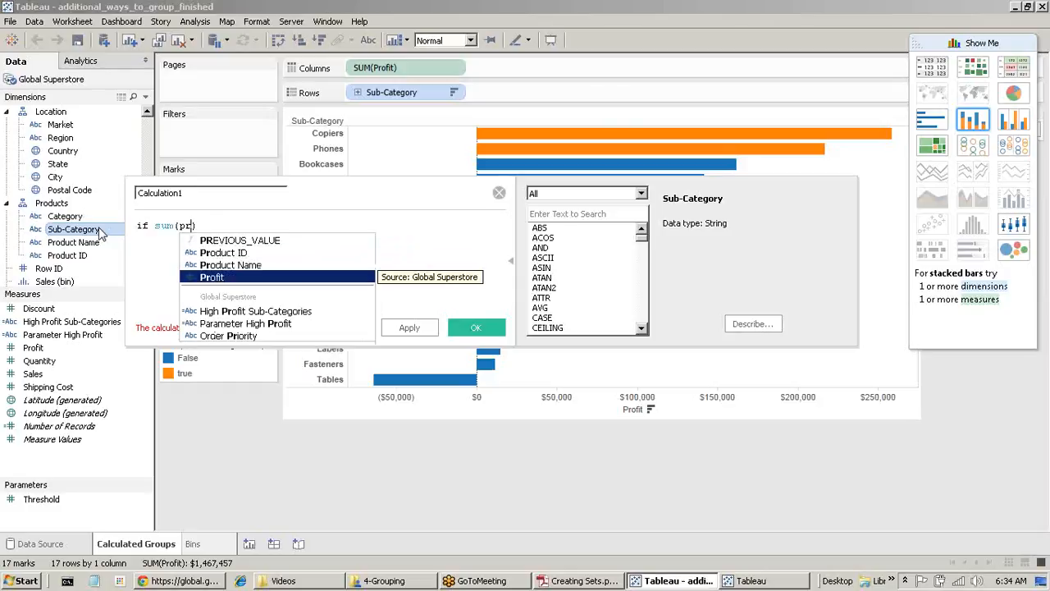
key("Return")
type(")")
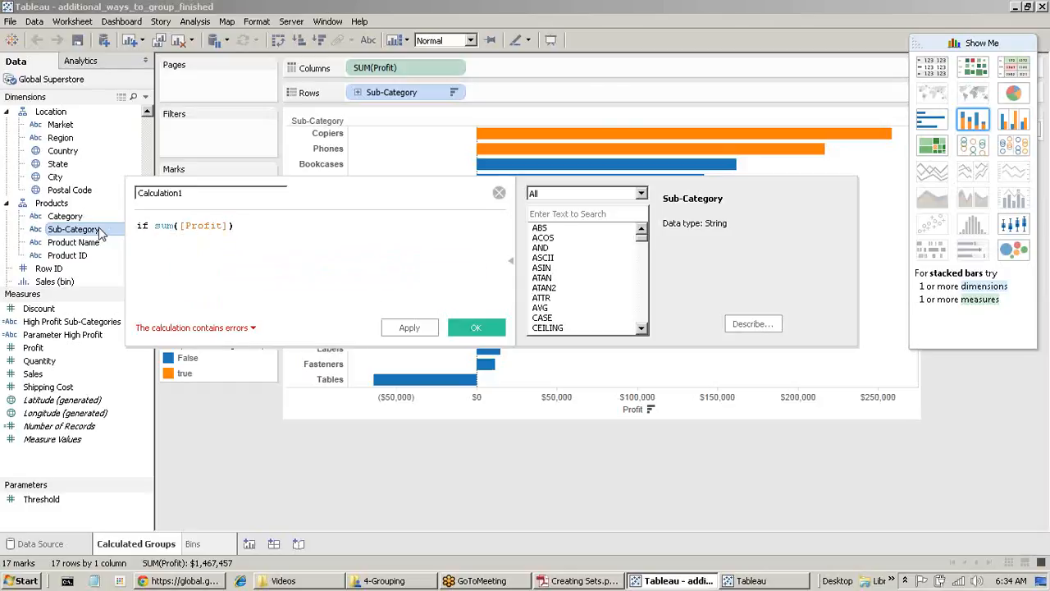
Step: Complete the IF formula with >100000 then 'true' else 'false' end
type(">100")
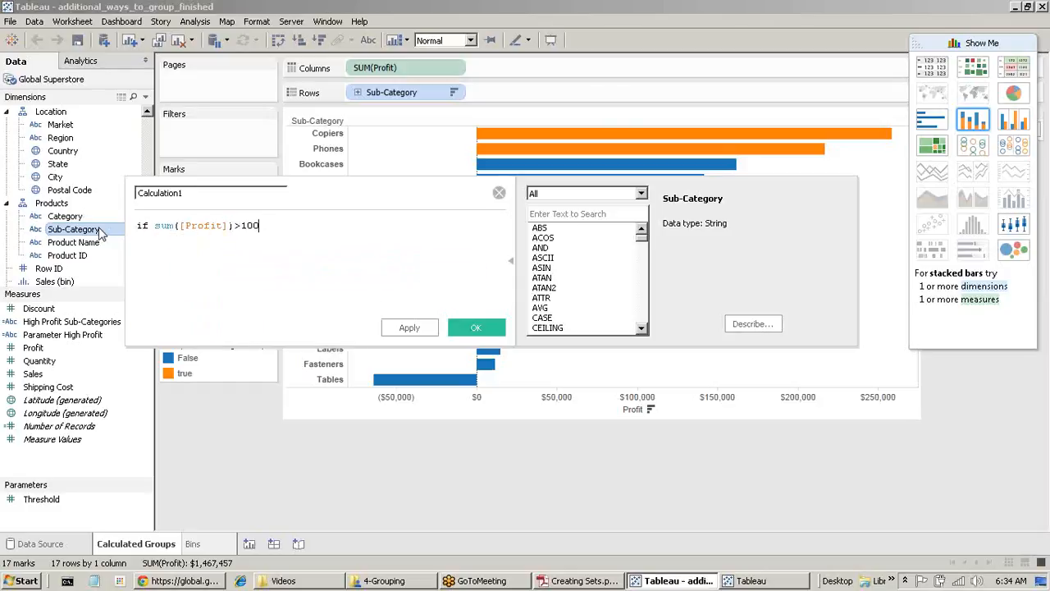
type("000 then 'true' e")
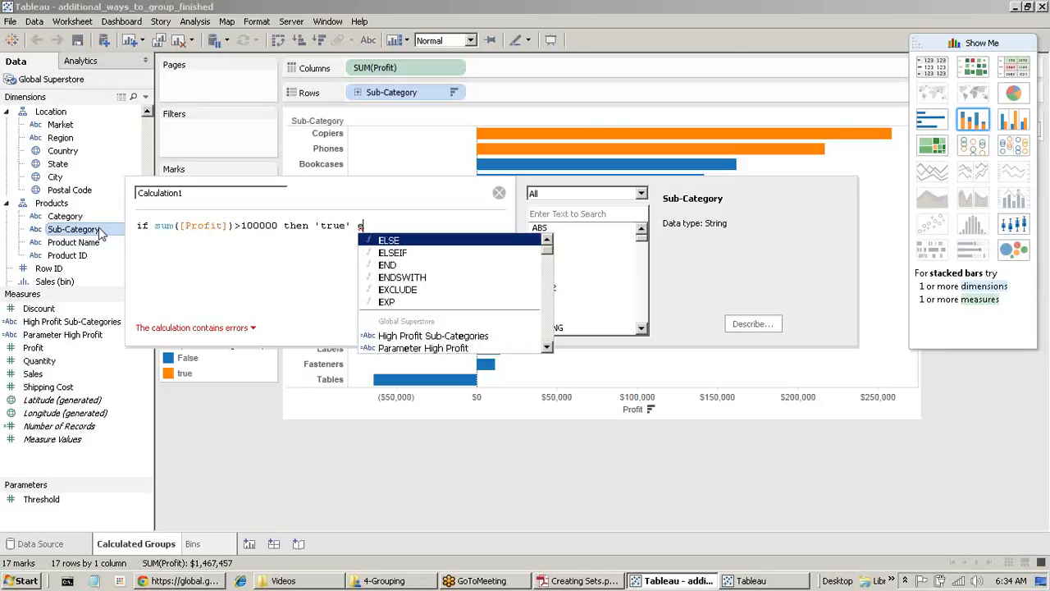
type("ls")
type("e '")
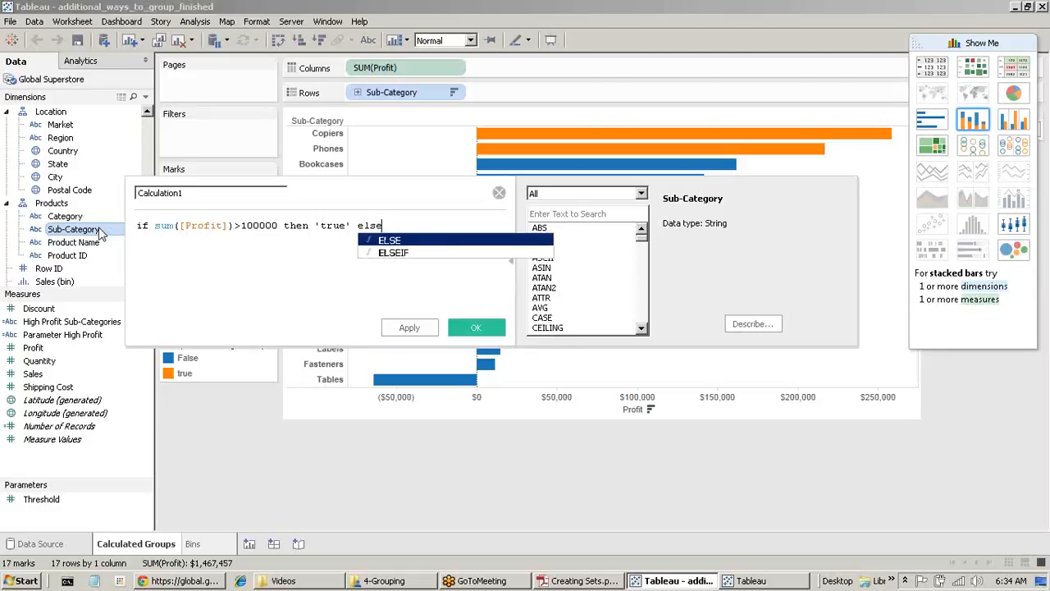
type("f")
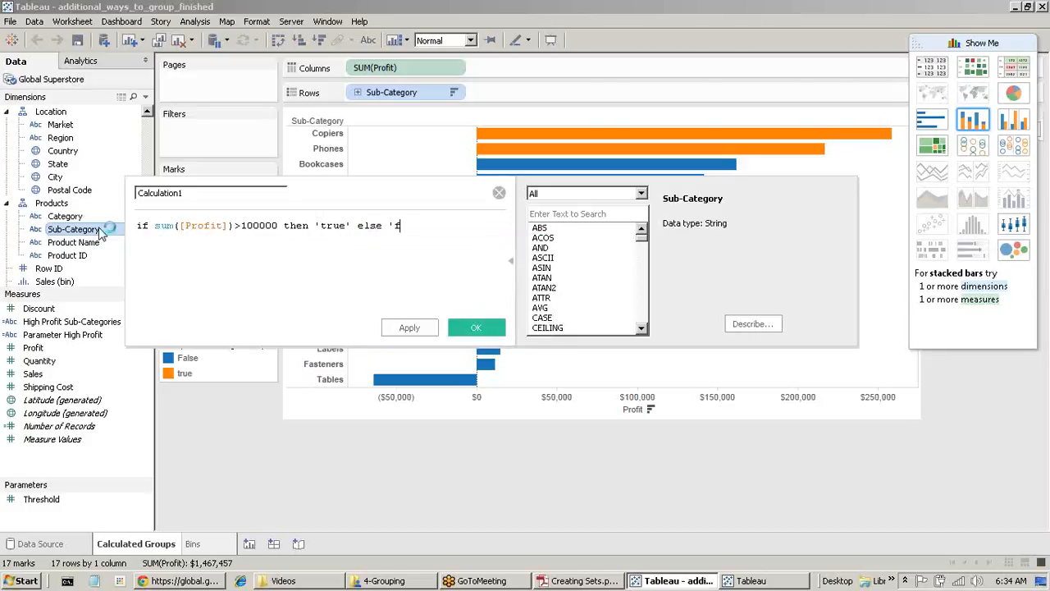
type("alse' en")
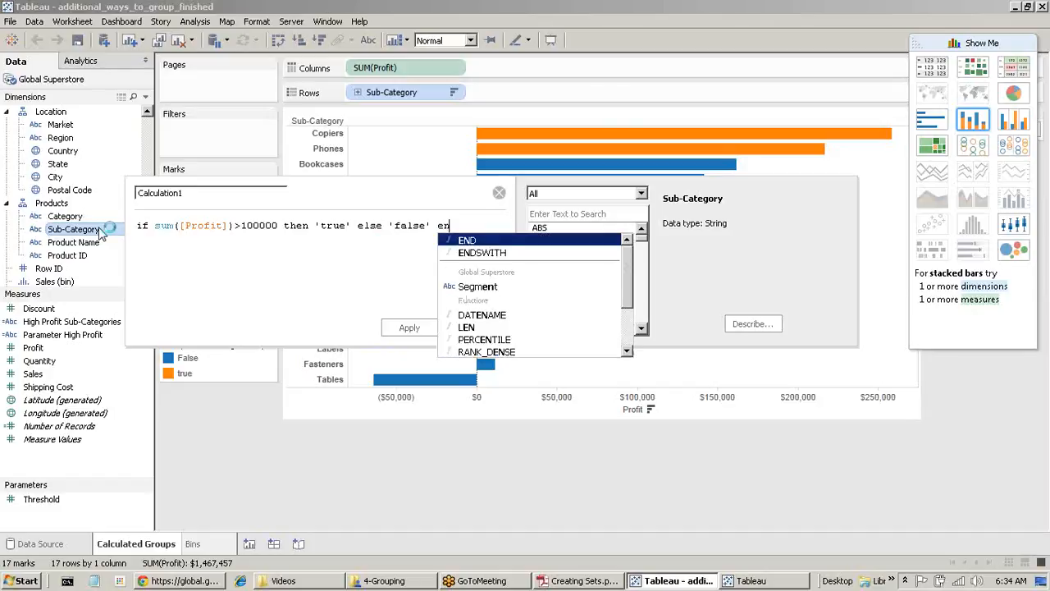
type("d")
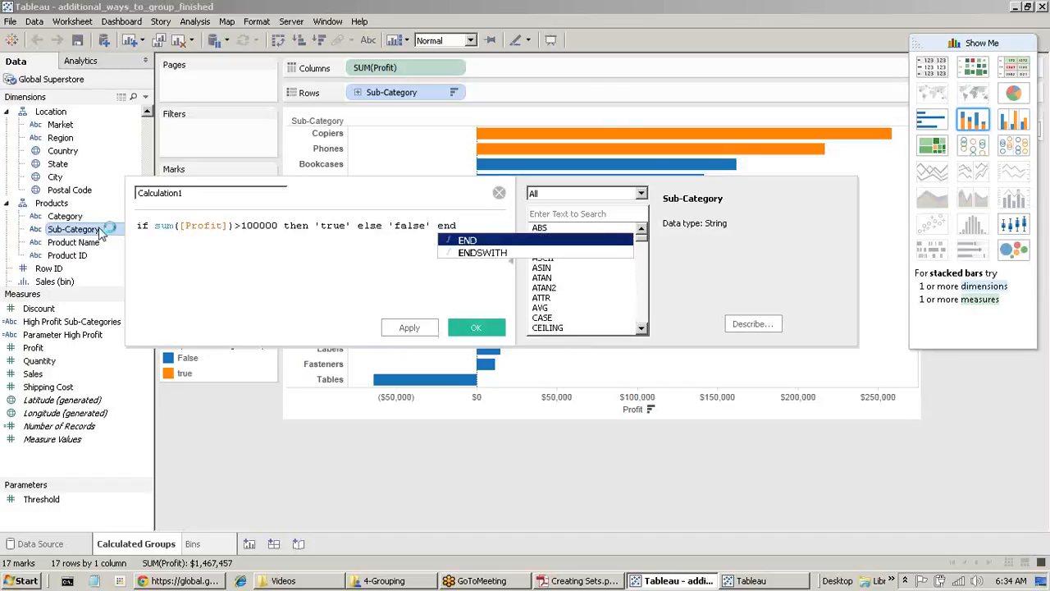
left_click(5, 234)
left_click(156, 251)
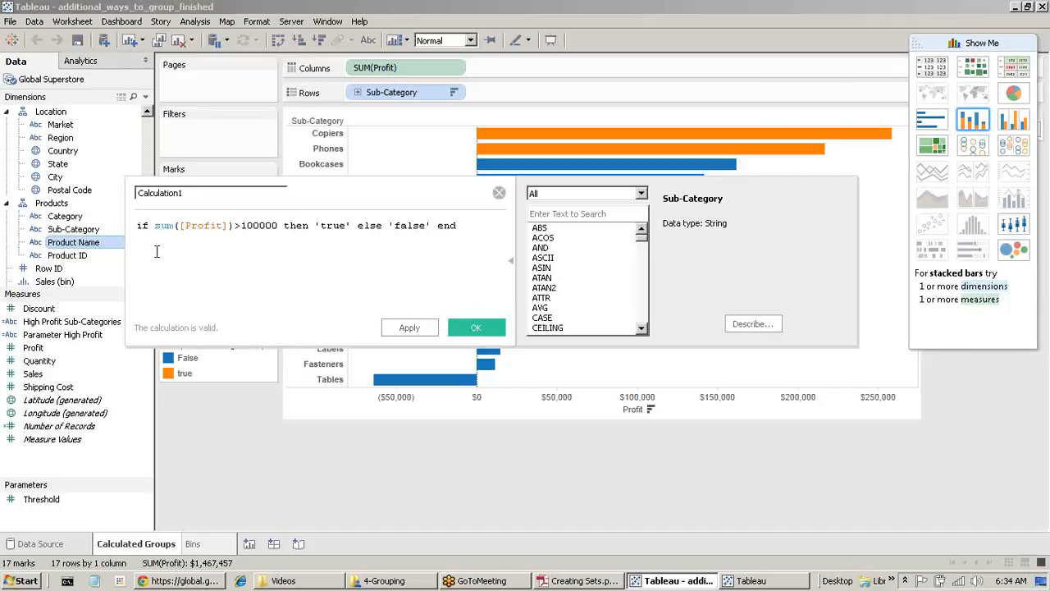
Step: Name the calculated field My Cal and save it
left_click_drag(194, 197, 100, 199)
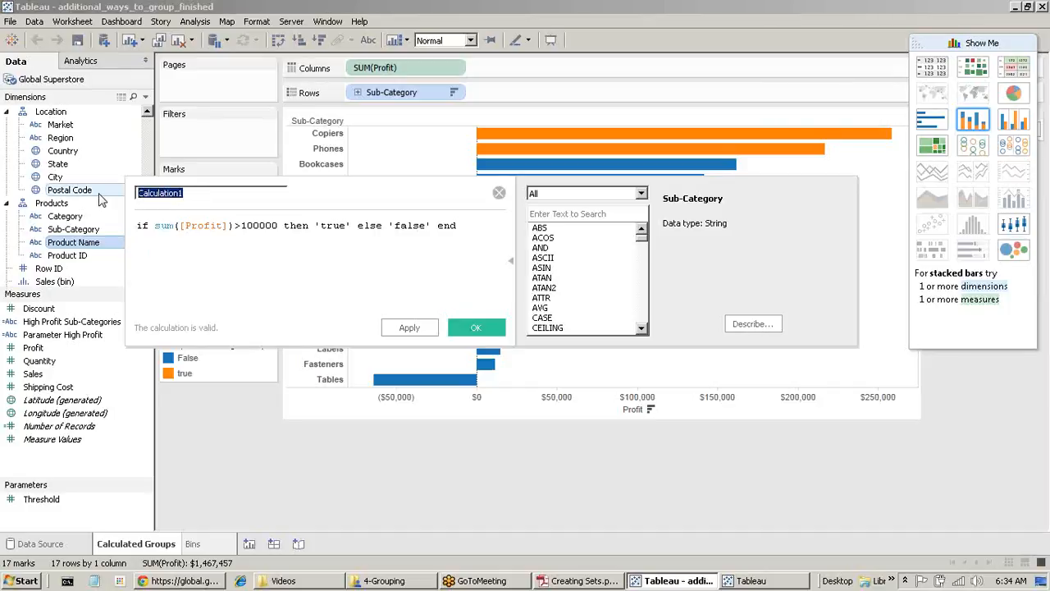
type("ML=y")
key("BackSpace")
key("BackSpace")
key("BackSpace")
type("y Cal")
left_click(478, 328)
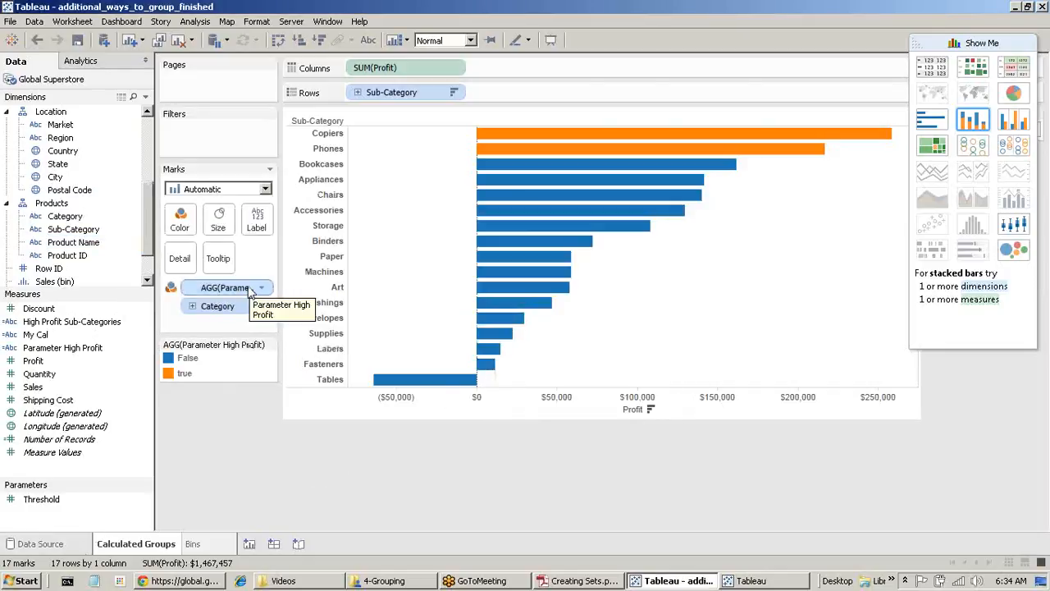
Step: Replace Parameter High Profit with My Cal as the color field on the Calculated Groups sheet
left_click_drag(250, 292, 144, 441)
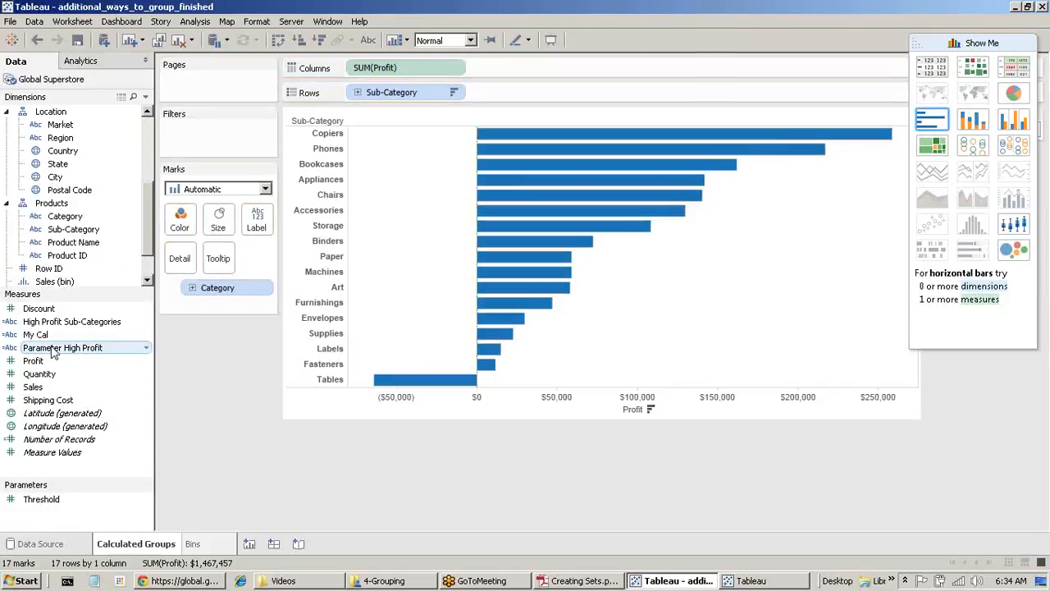
left_click_drag(37, 335, 193, 234)
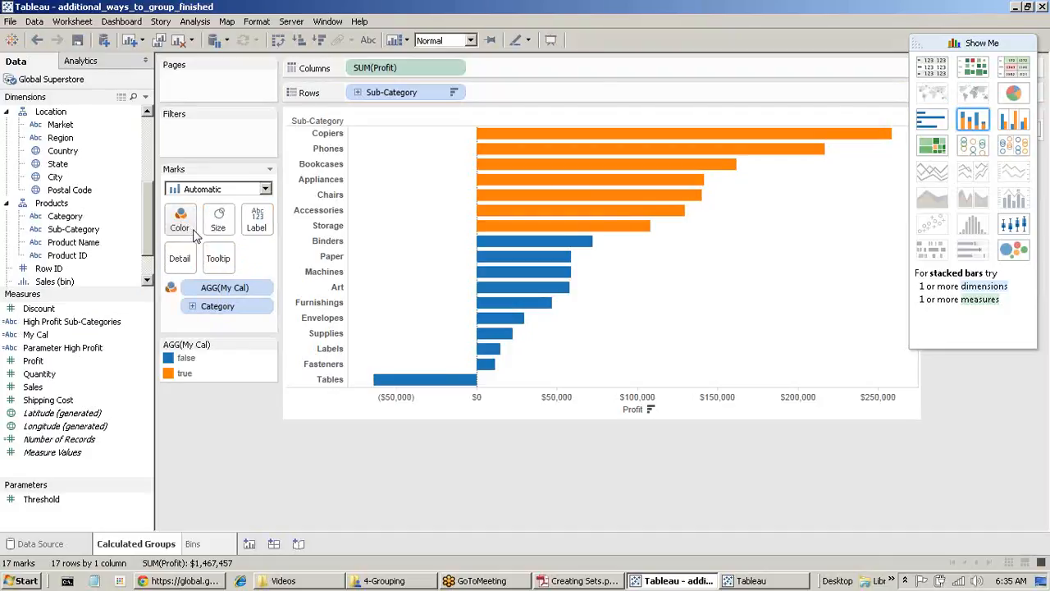
Step: Create a new worksheet with a bar chart, placing Profit on Columns and Sub-Category on Rows
left_click(249, 545)
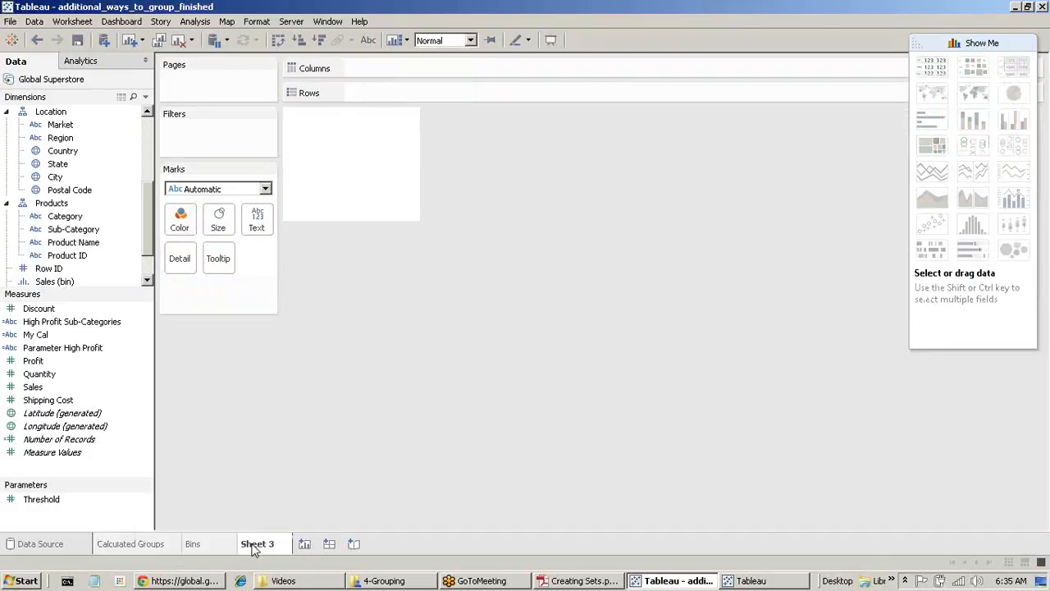
scroll(75, 167, "down", 1)
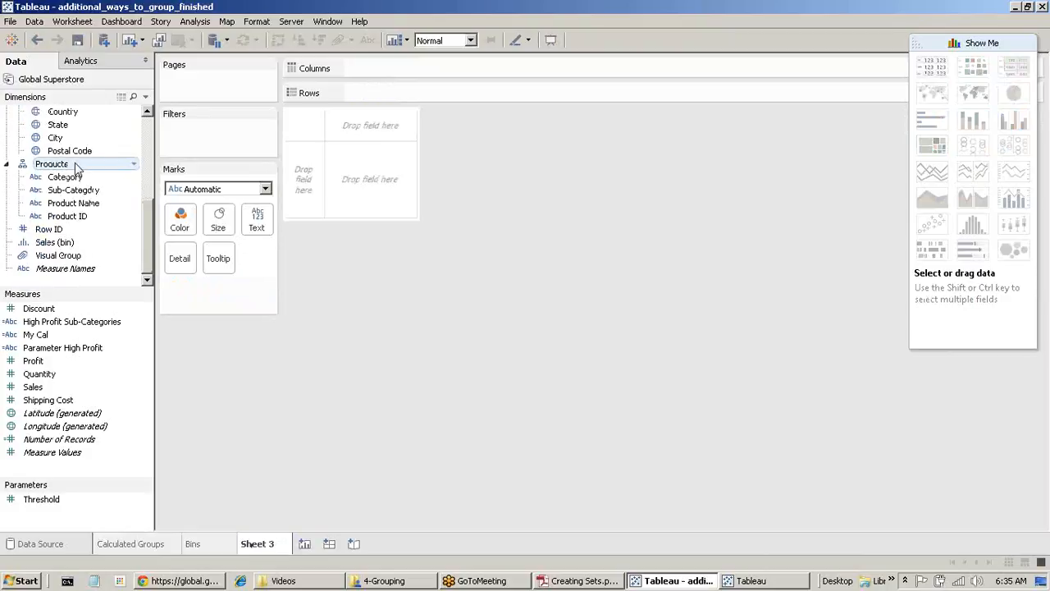
left_click_drag(32, 361, 428, 72)
left_click_drag(76, 190, 385, 99)
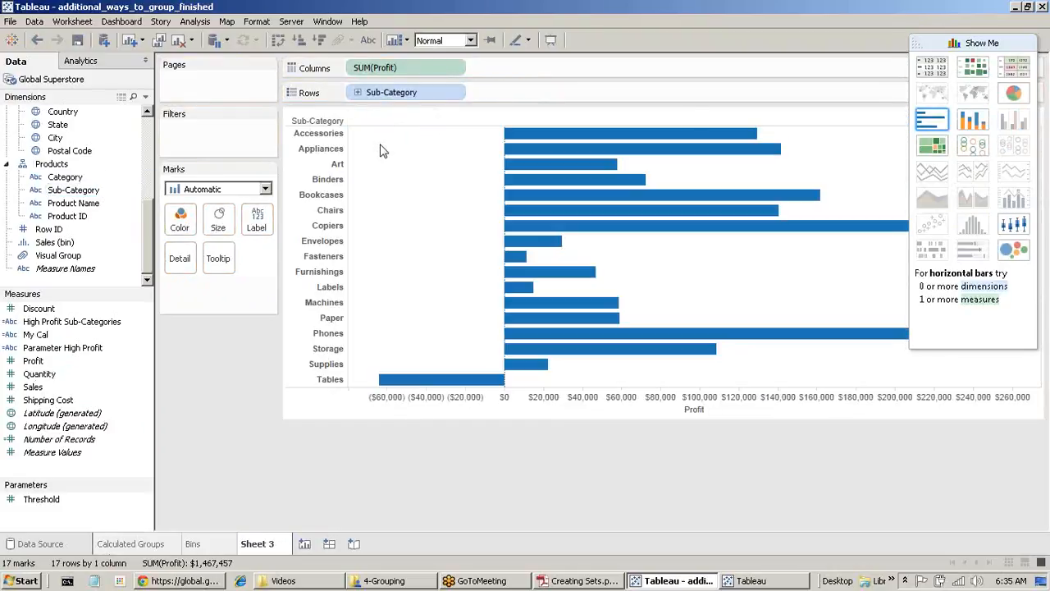
Step: Color the new chart's bars by My Cal and sort the sub-categories by profit in descending order
left_click_drag(41, 335, 191, 221)
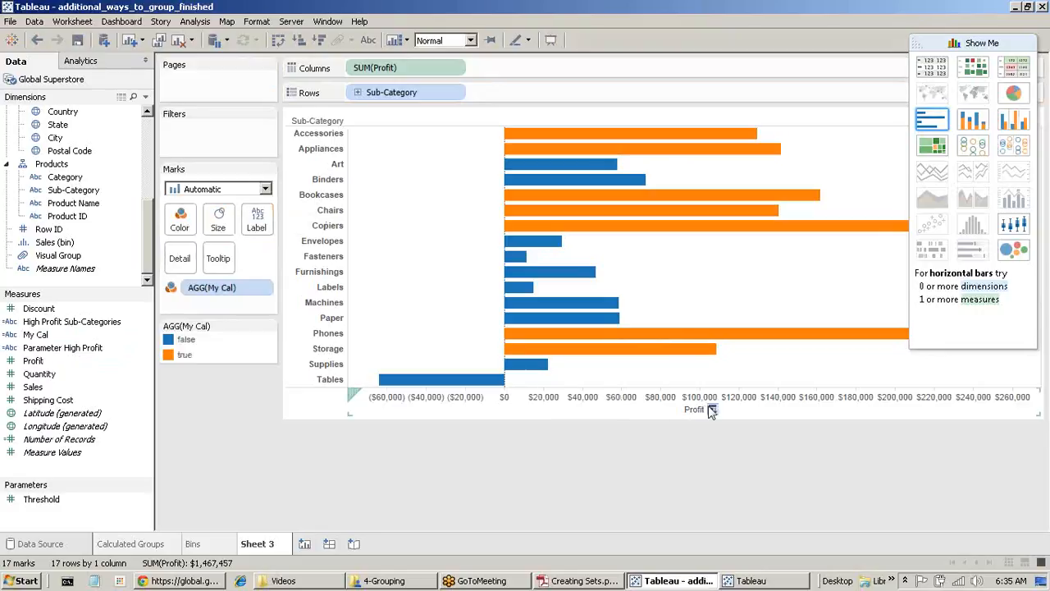
left_click(712, 410)
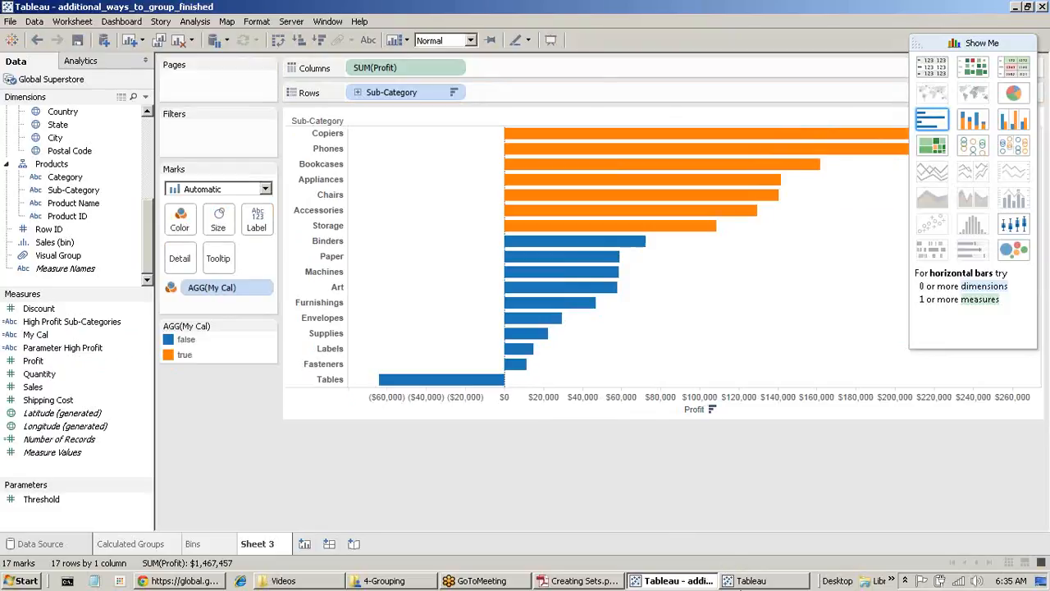
Step: Continue the trial in the second Tableau window and minimize that window
left_click(780, 583)
left_click(763, 582)
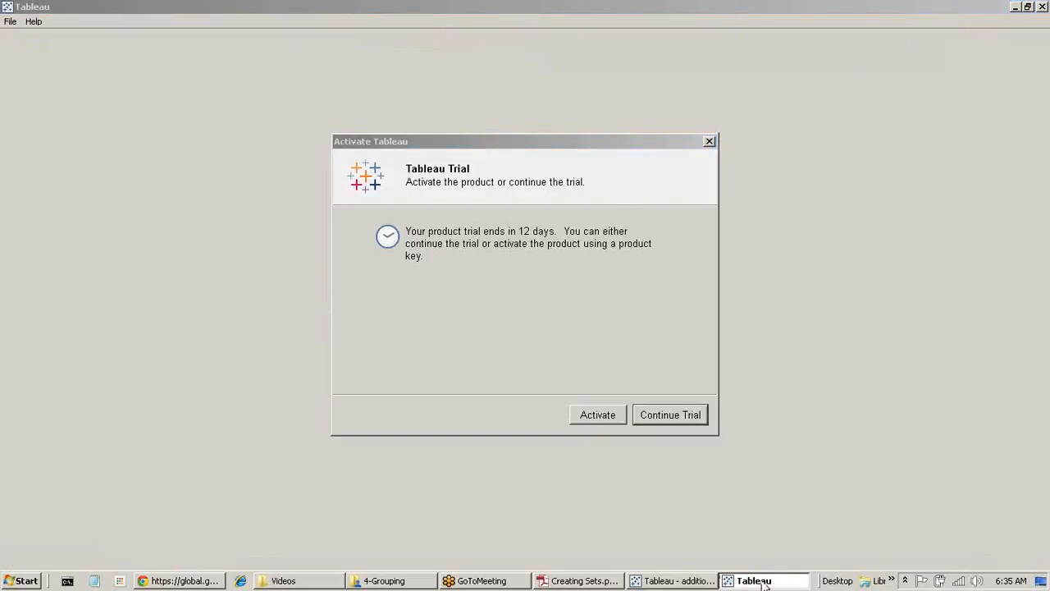
left_click(671, 420)
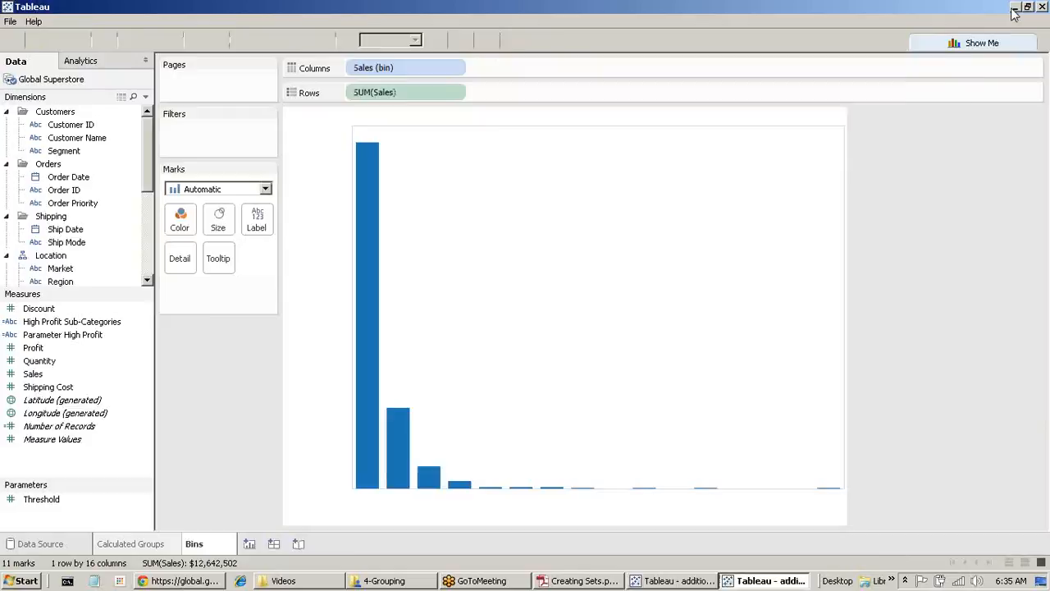
left_click(1015, 8)
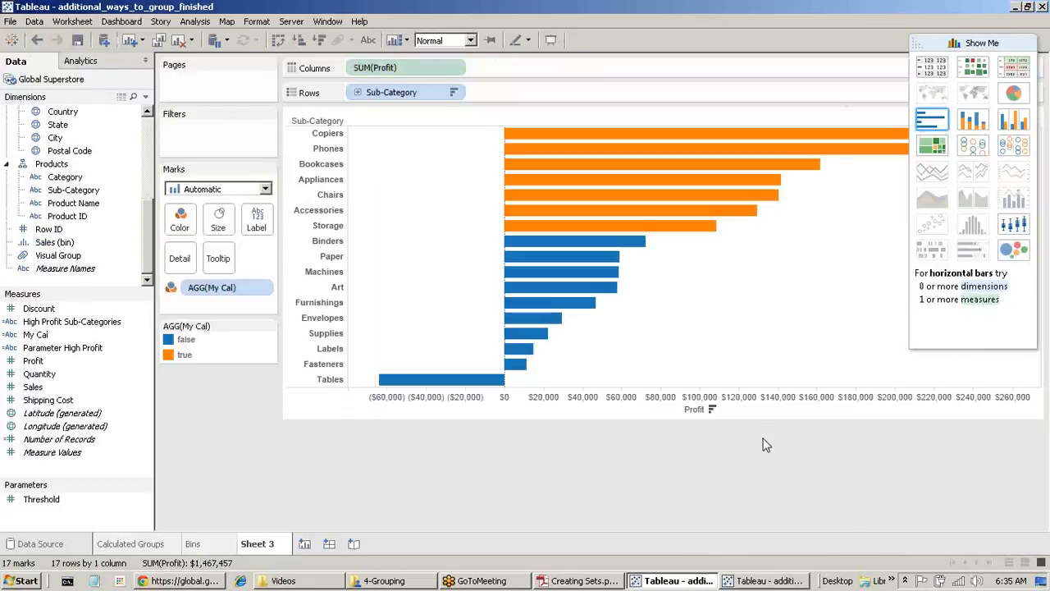
Step: Collapse the Show Me pane, and highlight the Binders bar to check it against the grouping before clearing the selection
left_click(983, 47)
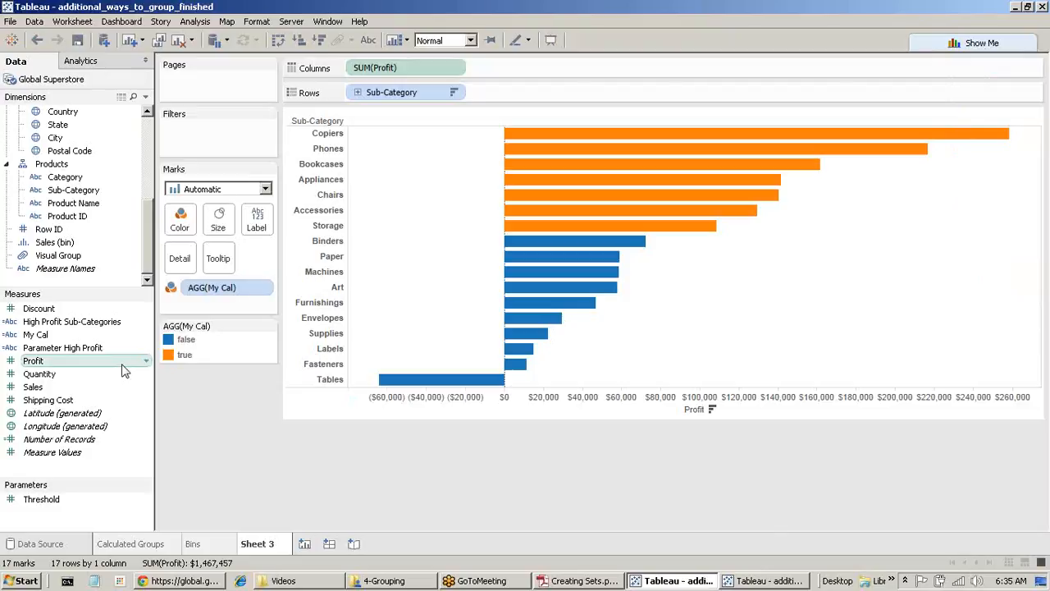
left_click(330, 242)
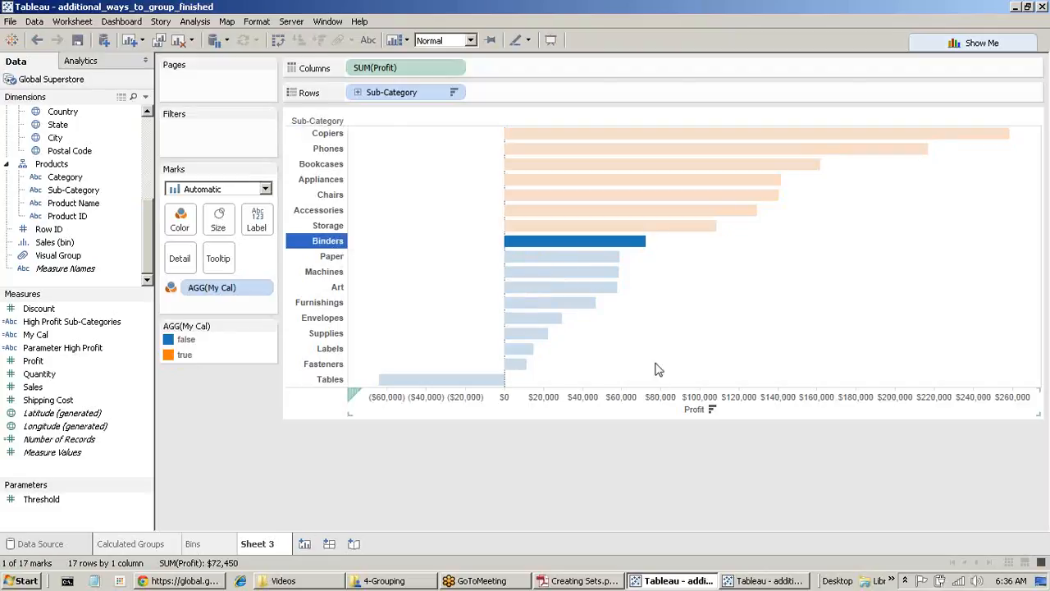
mouse_move(624, 246)
left_click(211, 449)
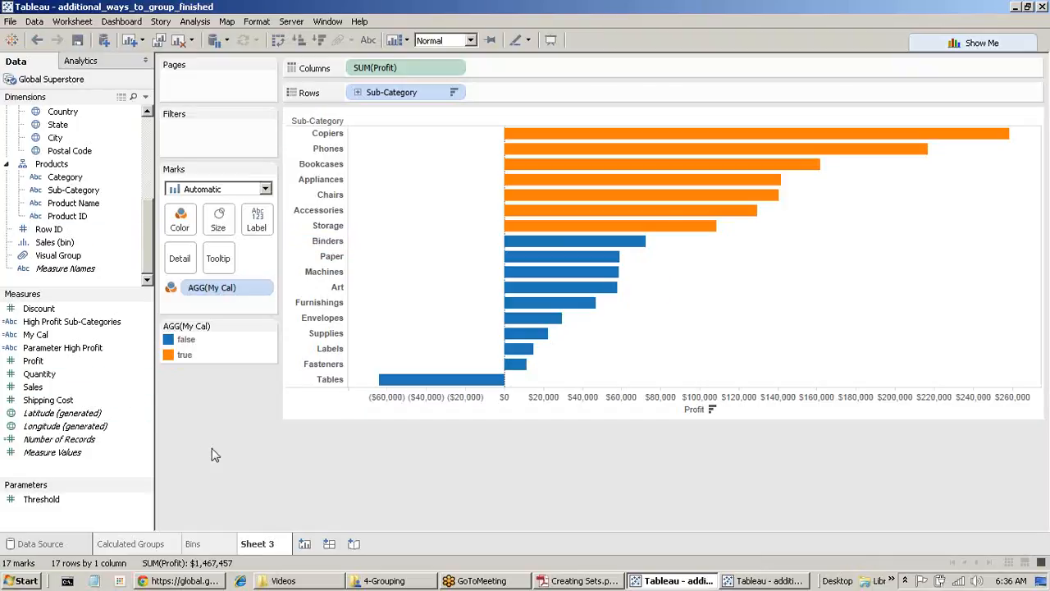
Step: Start a calculated field from the Sub-Category dimension and list the Table Calculation functions in the editor
right_click(75, 203)
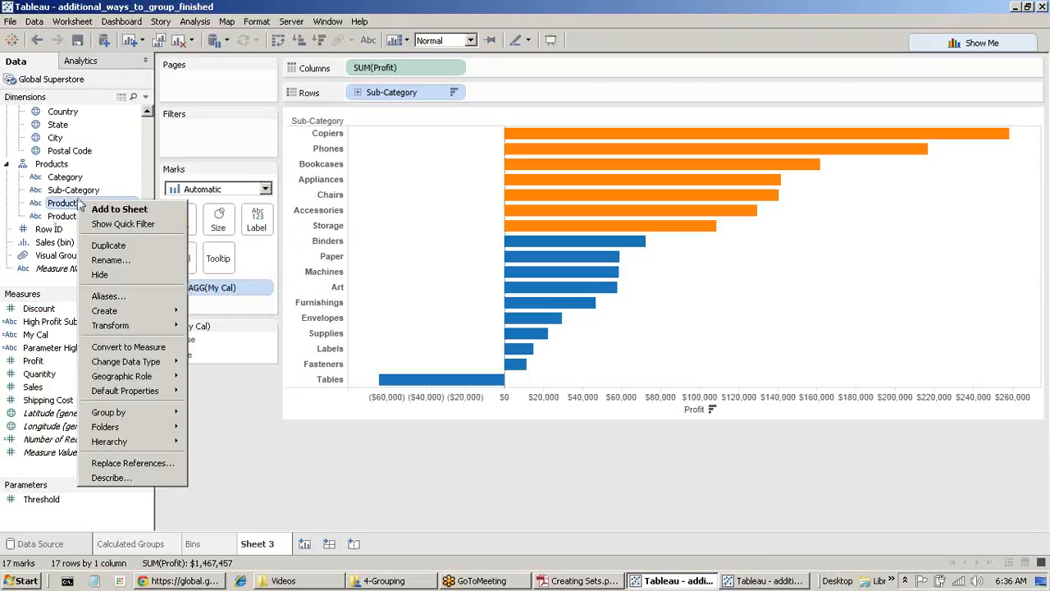
right_click(80, 192)
mouse_move(140, 374)
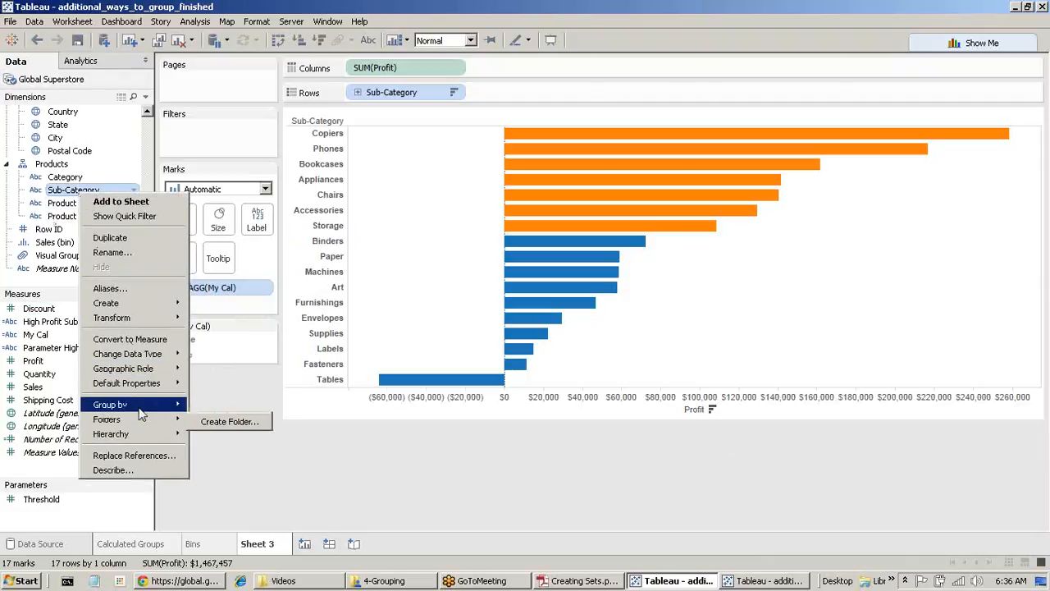
mouse_move(141, 306)
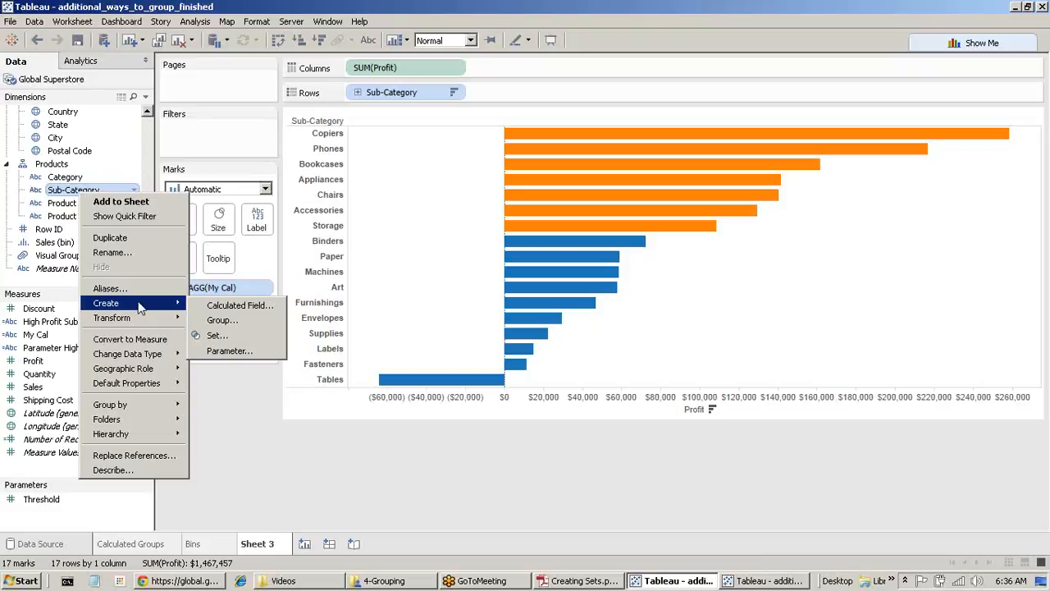
left_click(228, 311)
left_click(240, 242)
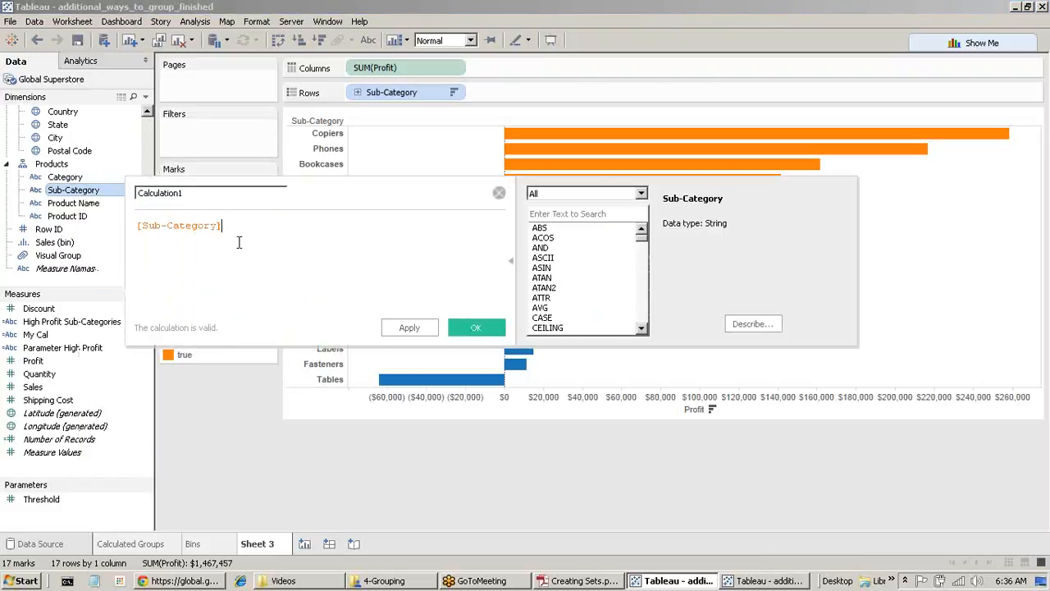
mouse_move(646, 242)
left_mouse_down()
mouse_move(647, 328)
mouse_move(645, 243)
left_mouse_up()
left_click(641, 194)
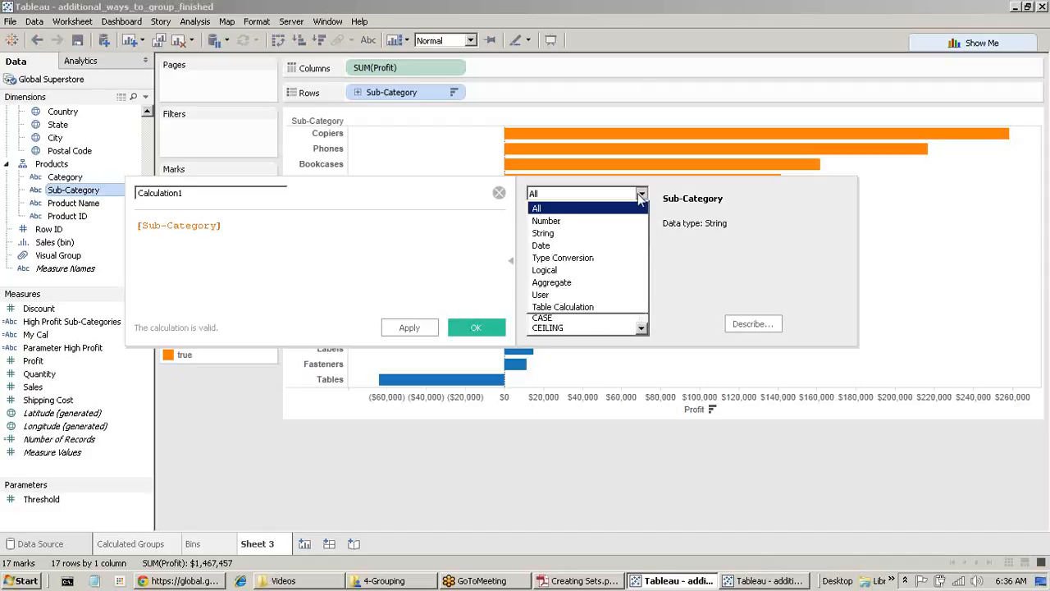
left_click(594, 307)
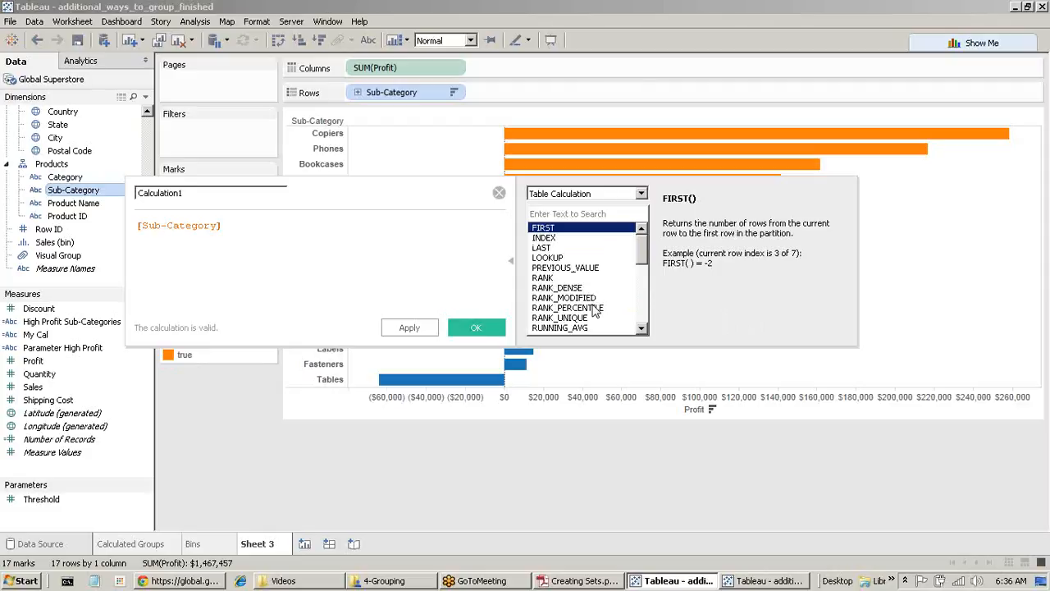
Step: Replace the default formula with if sum([Profit])>100000 then true else false end
left_click(254, 250)
left_click_drag(239, 228, 102, 222)
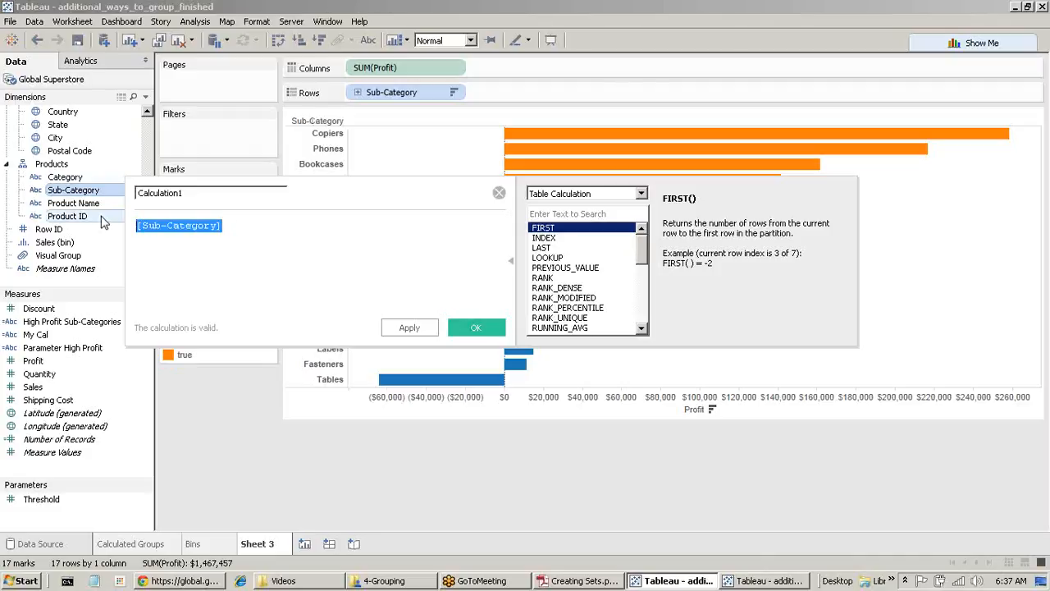
type("if sum(")
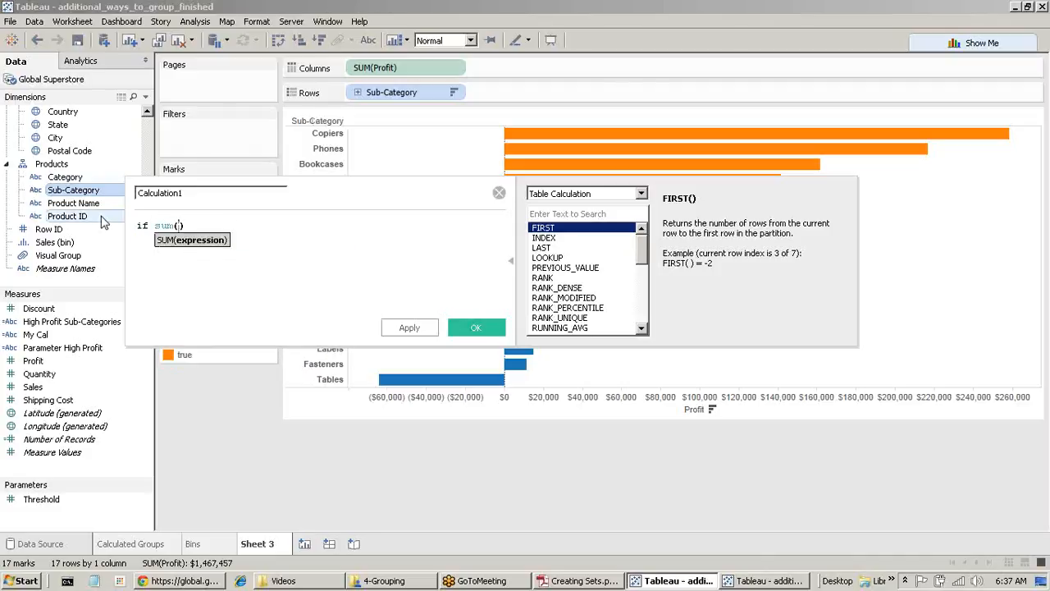
type("pro")
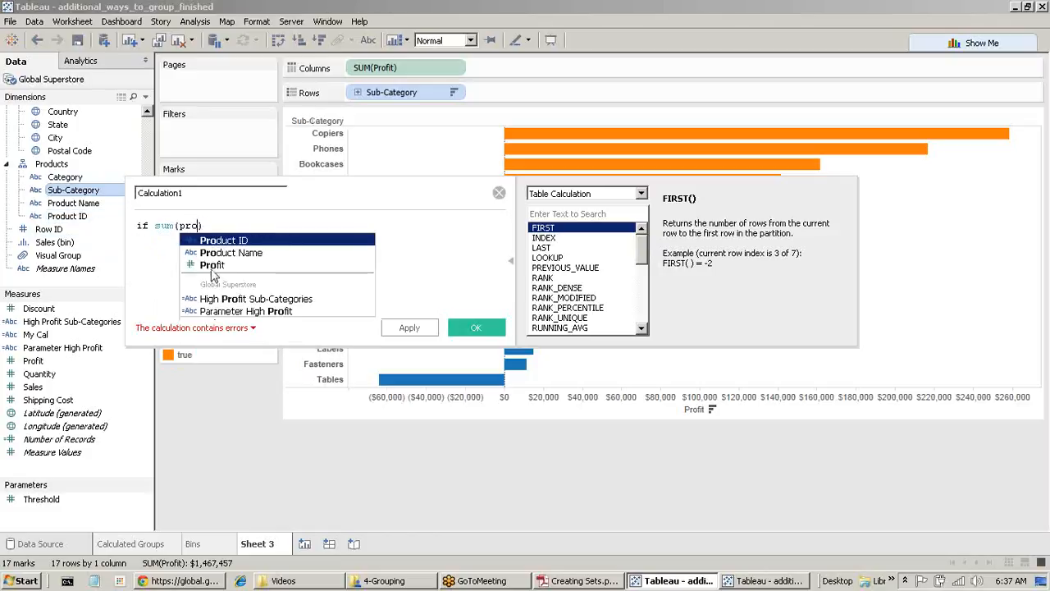
left_click(197, 268)
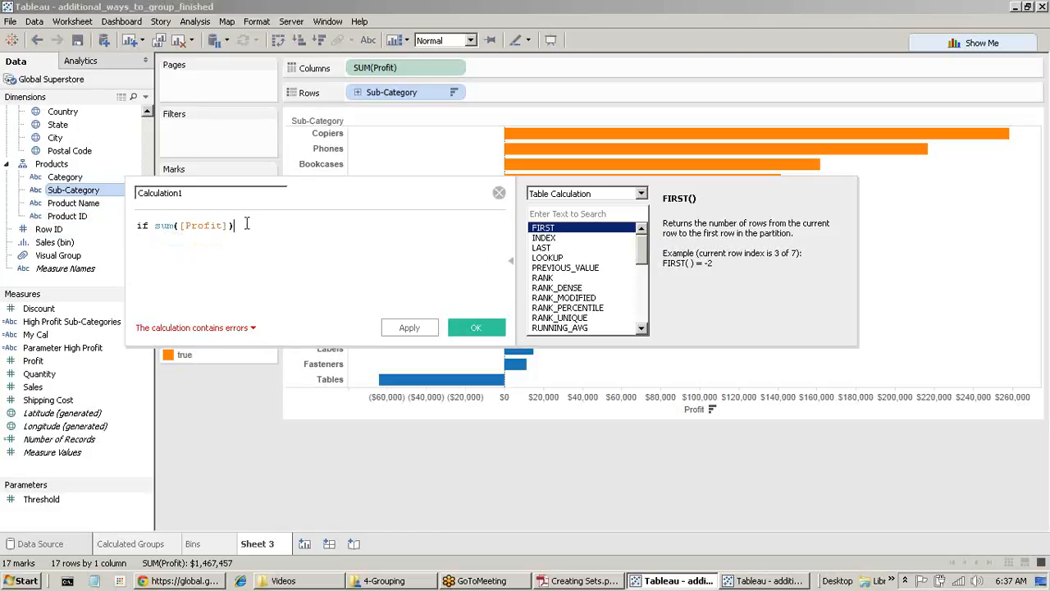
type(">100")
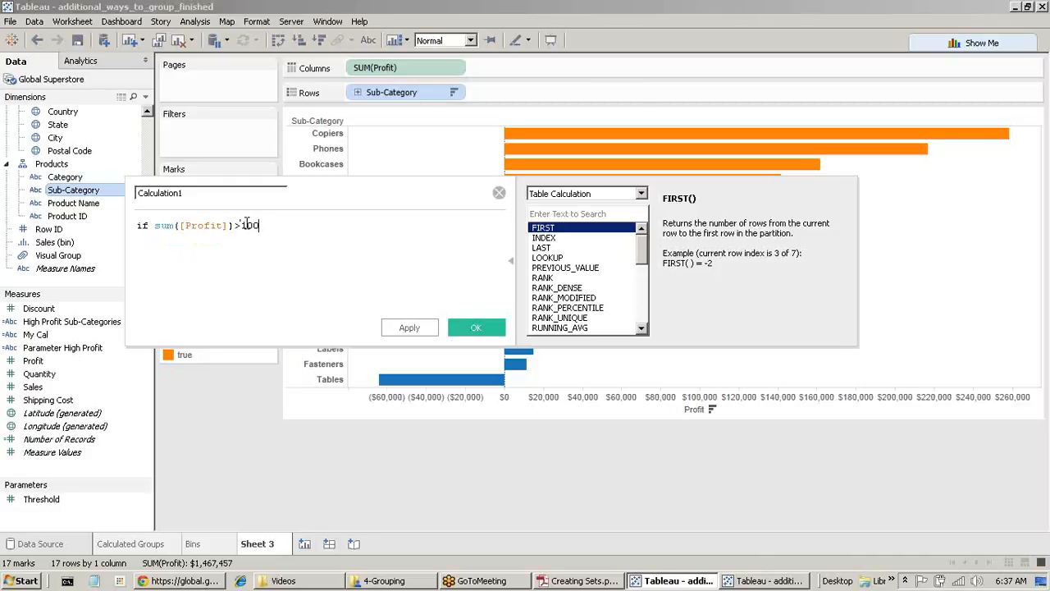
type("000 th")
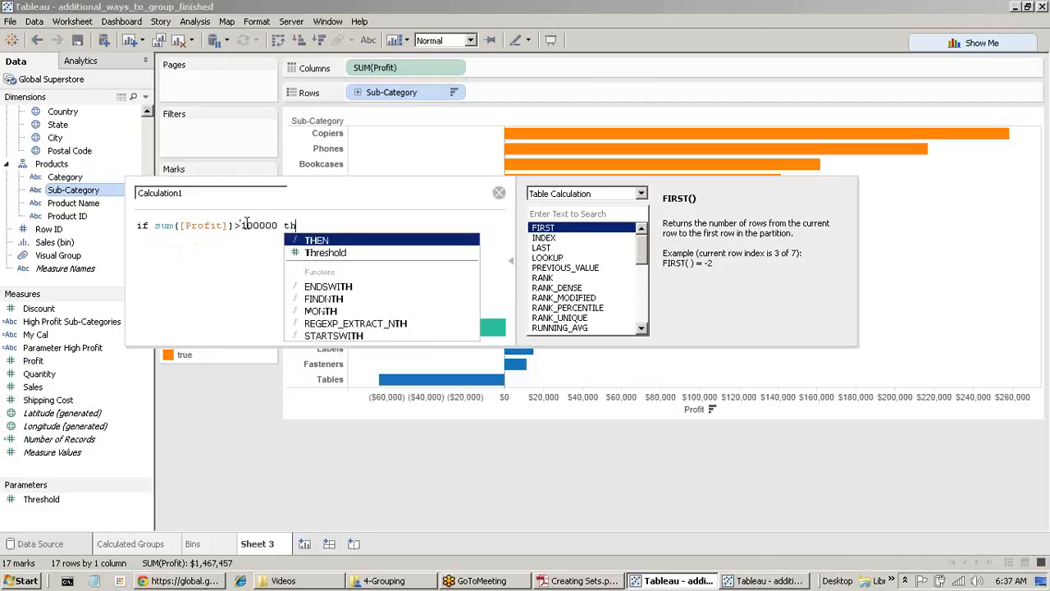
type("en true ")
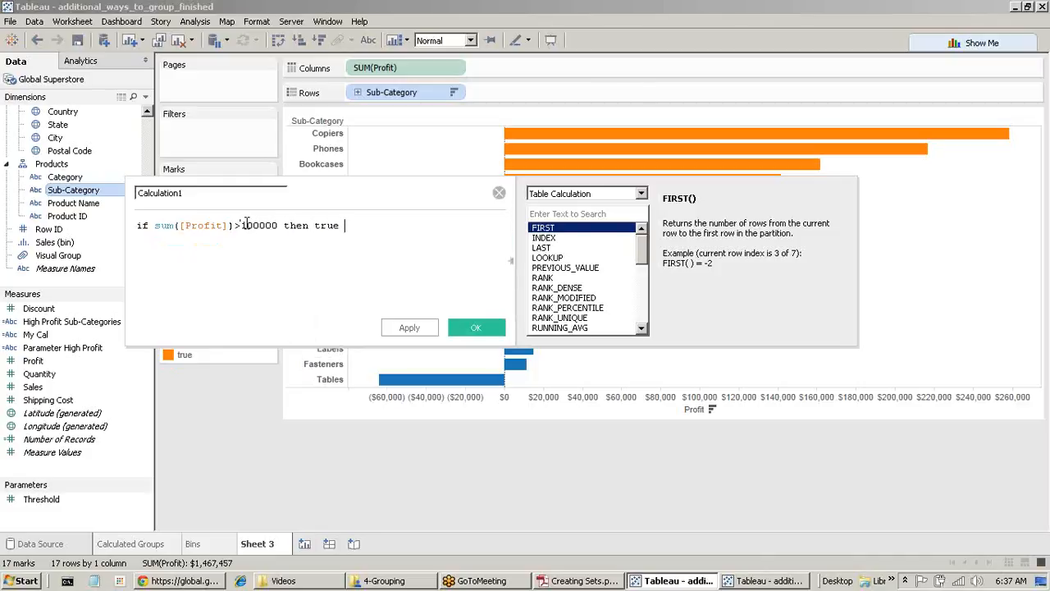
type("else fa")
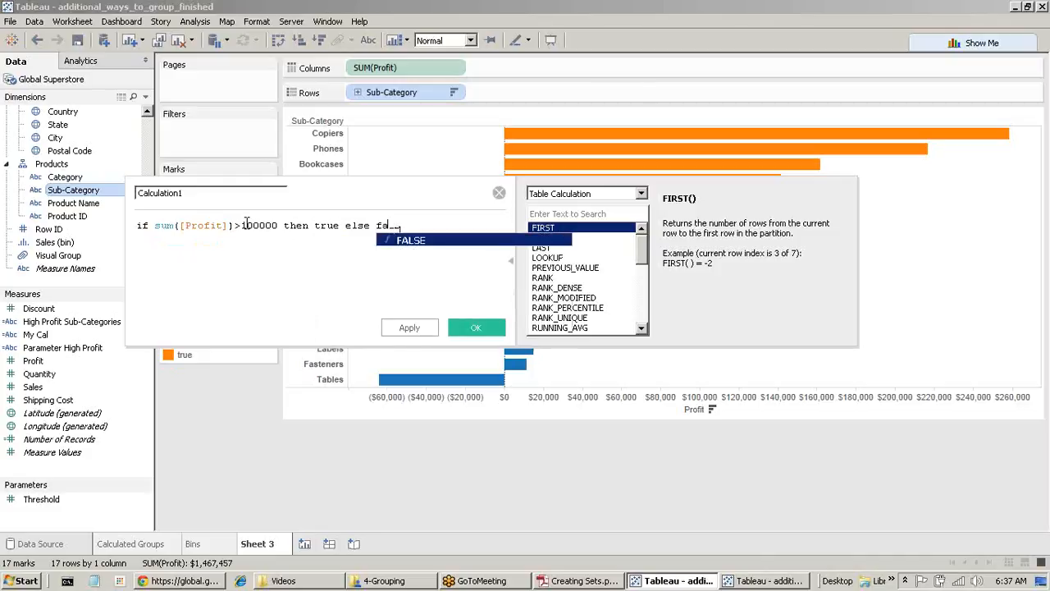
type("lse end")
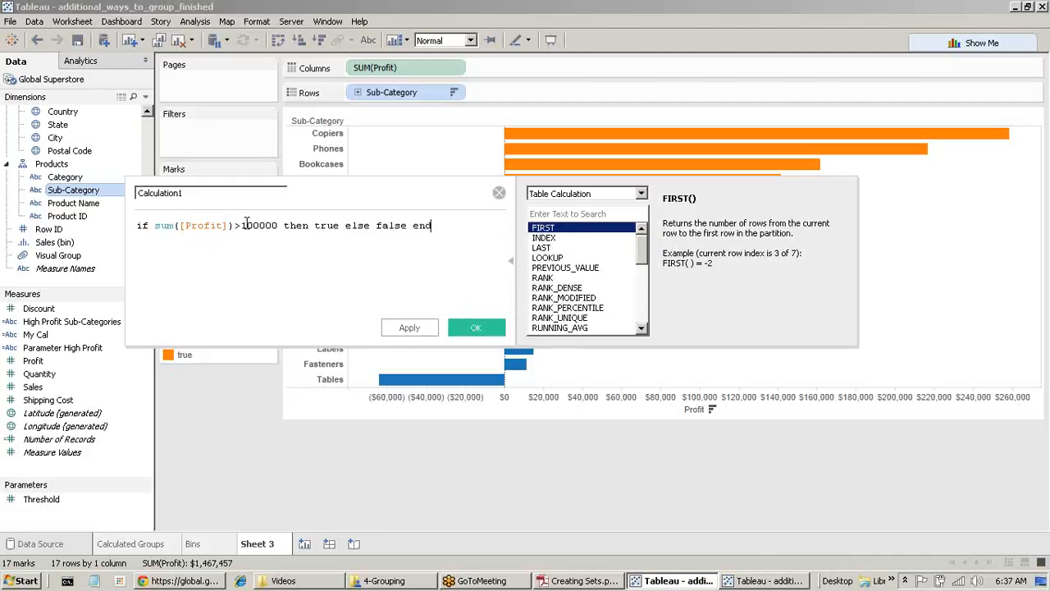
Step: Enclose true and false in single quotes in the formula and save the calculated field
left_click(246, 224)
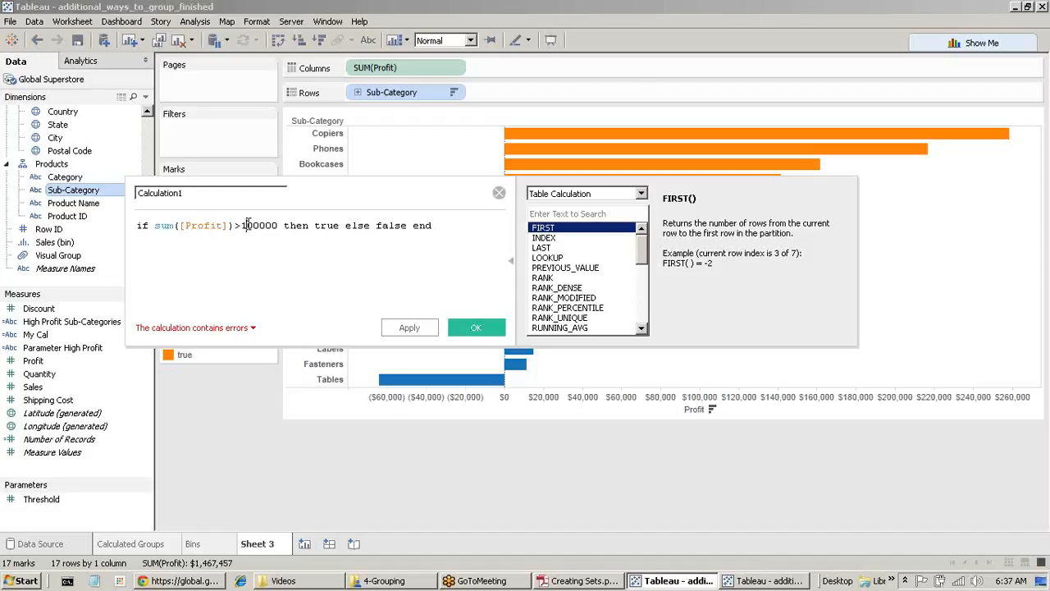
left_click(315, 226)
type("'")
left_click(345, 227)
type("'")
left_click(388, 227)
type("'")
left_click(427, 226)
type("'")
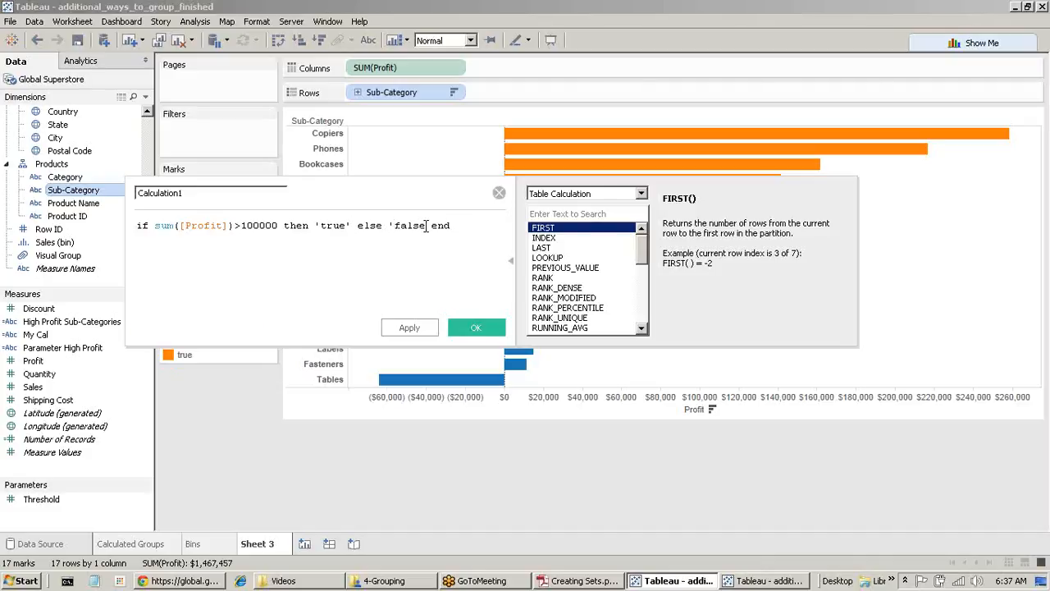
left_click(457, 227)
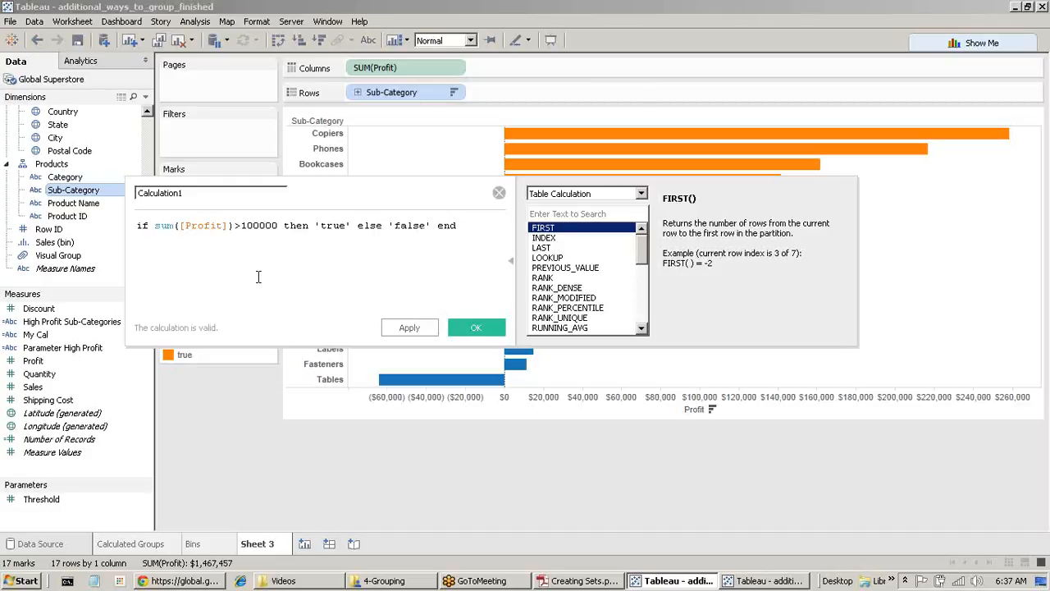
left_click(484, 328)
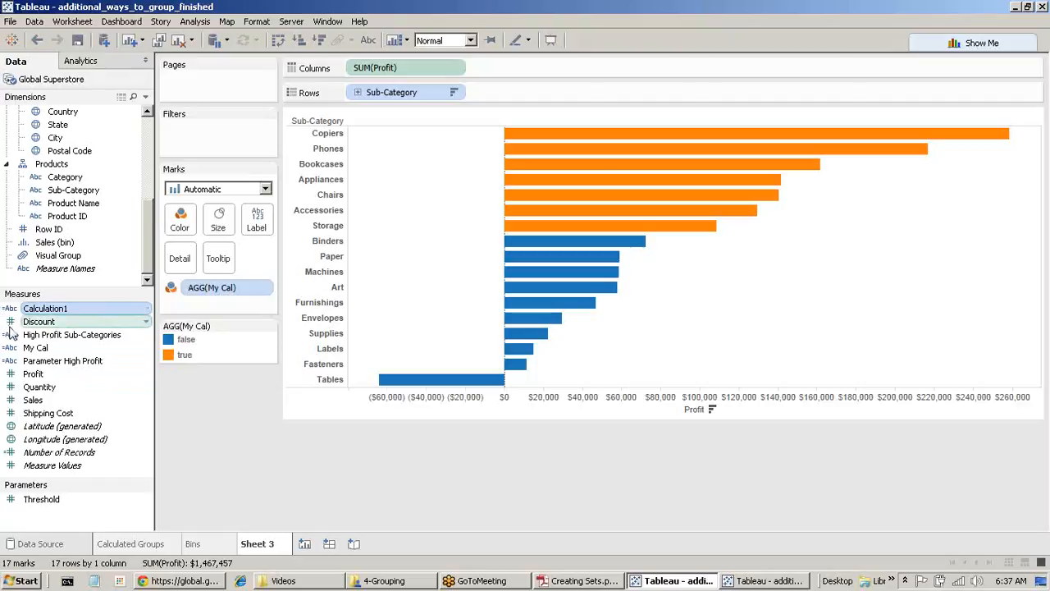
Step: Launch Excel with a blank workbook by running the excel command
left_click(23, 581)
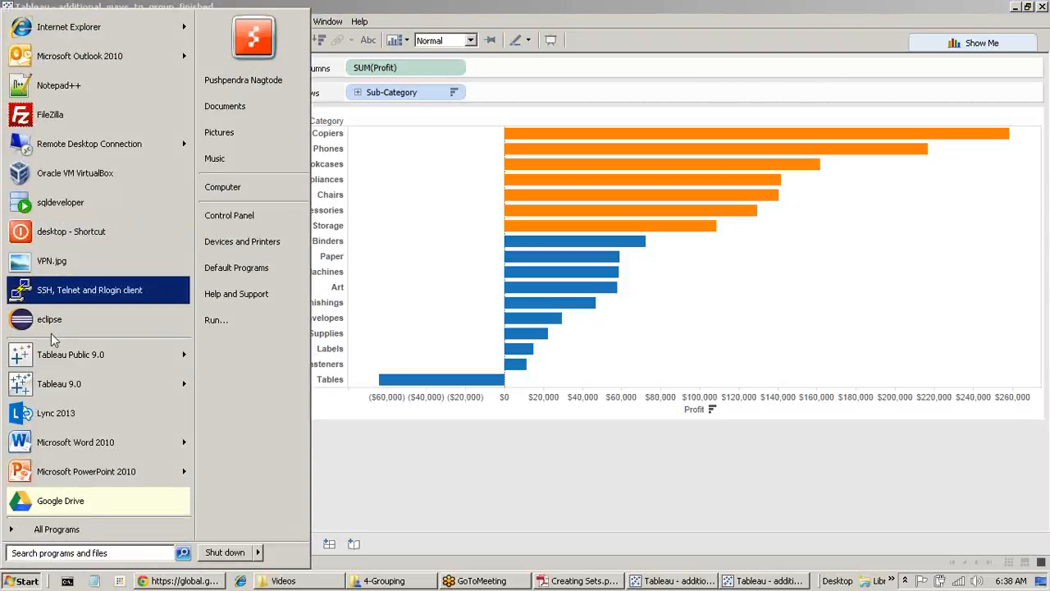
left_click(217, 321)
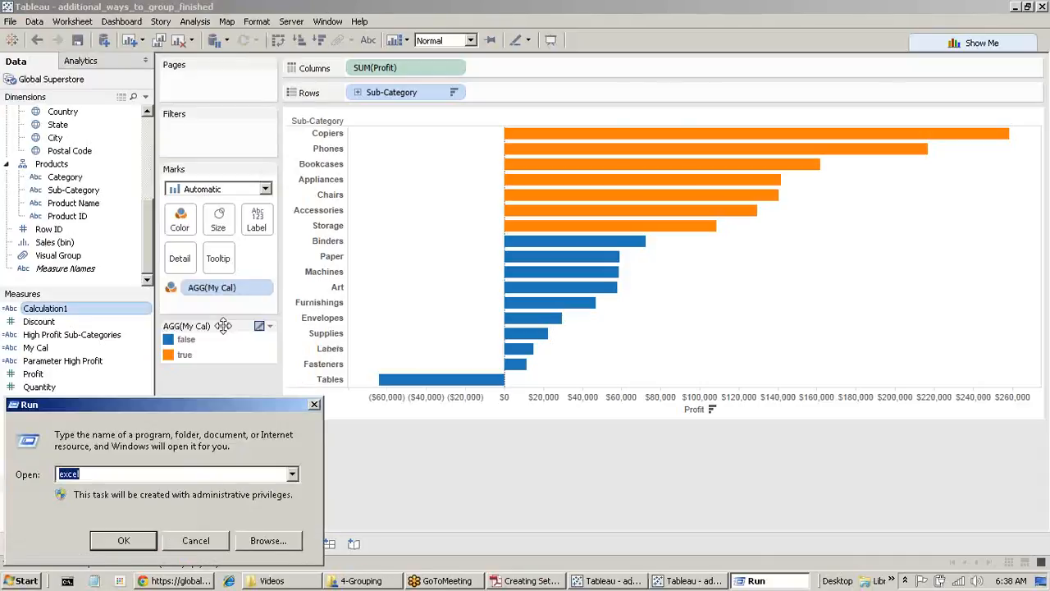
key("Return")
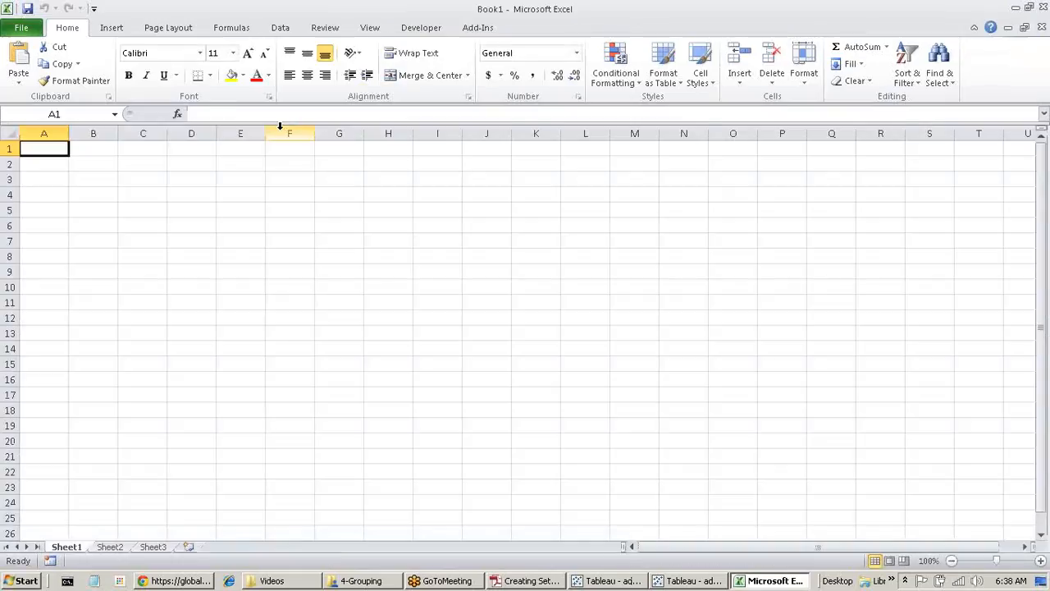
Step: Enter the sample text "a" in cells A1, A4 and B1
type("a")
left_click(49, 192)
type("a")
left_click(87, 150)
type("a")
left_click(91, 194)
Step: Enter the formula =A1:B1 in cell C1 and highlight its equals sign for inspection
left_click(139, 134)
left_click(137, 155)
left_click(218, 114)
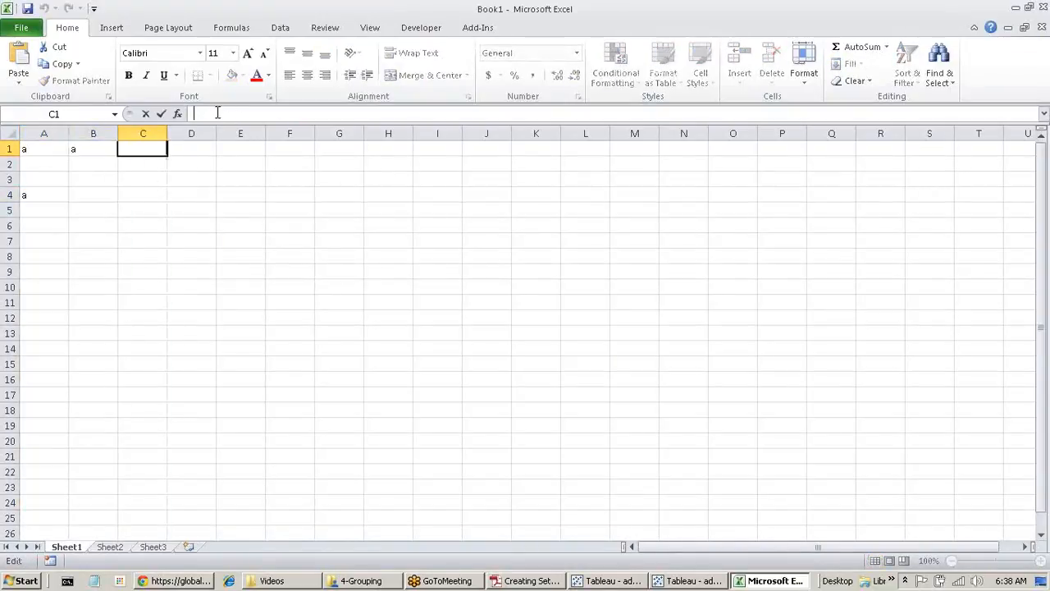
type("=")
left_click_drag(36, 148, 82, 148)
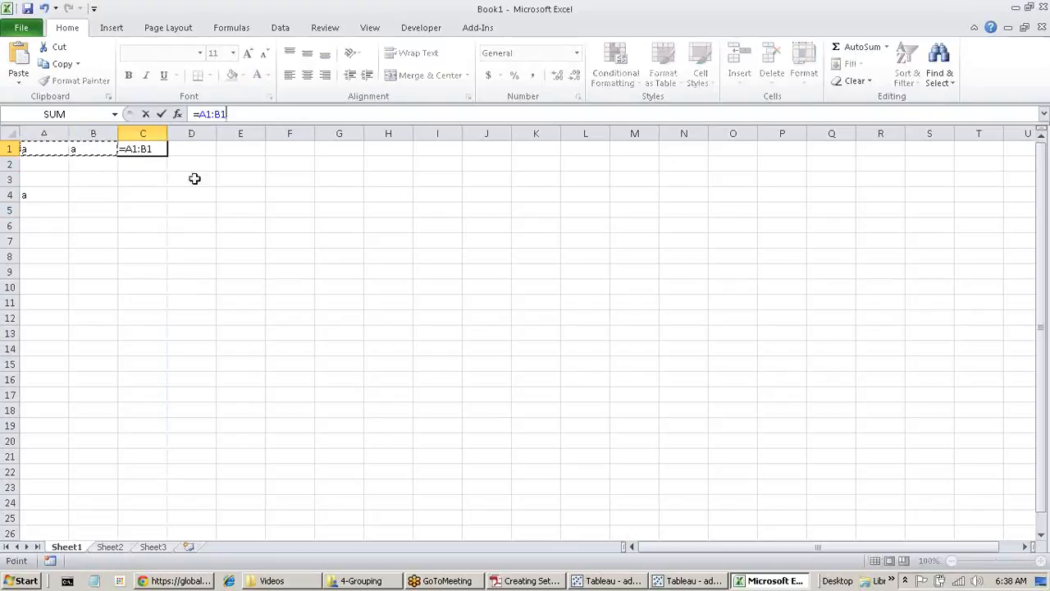
key("ctrl+Return")
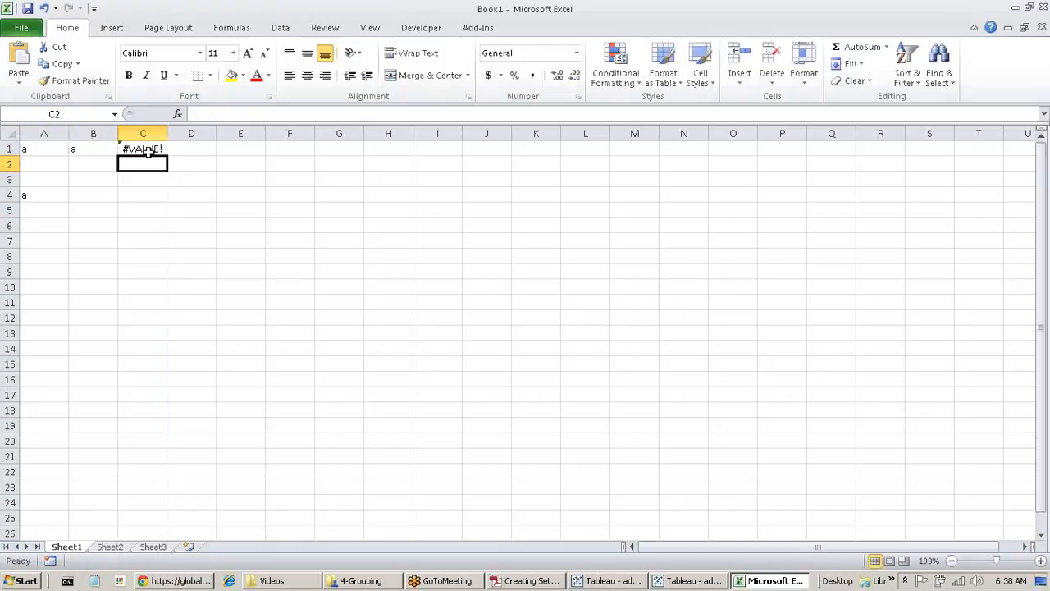
left_click(197, 114)
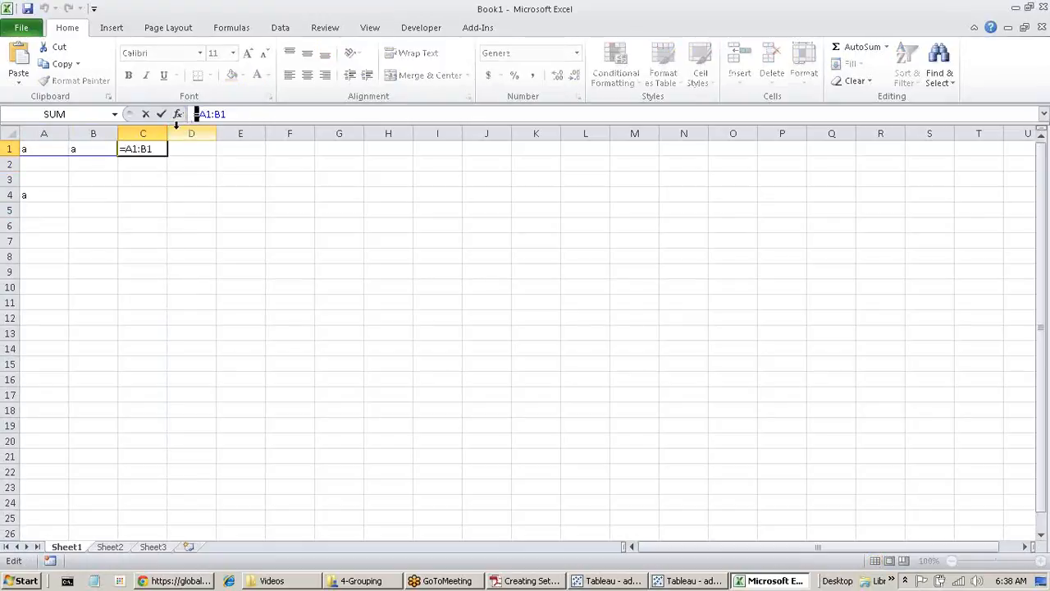
Step: Check the Calculated Groups sheet in the second Tableau window, and color the bars on the first window's Sheet 3 by Calculation1
left_click(693, 581)
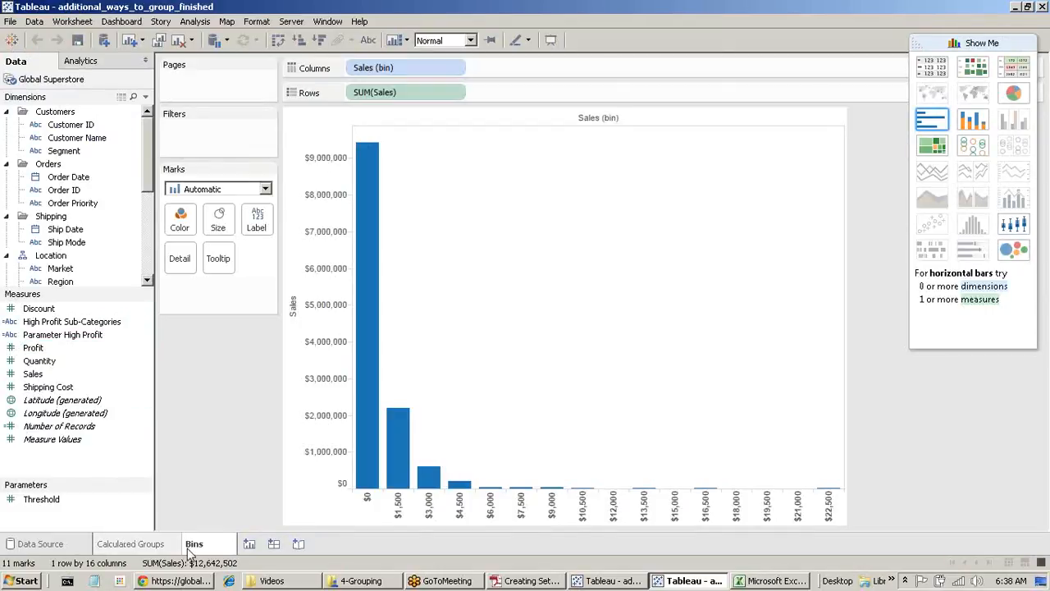
left_click(115, 548)
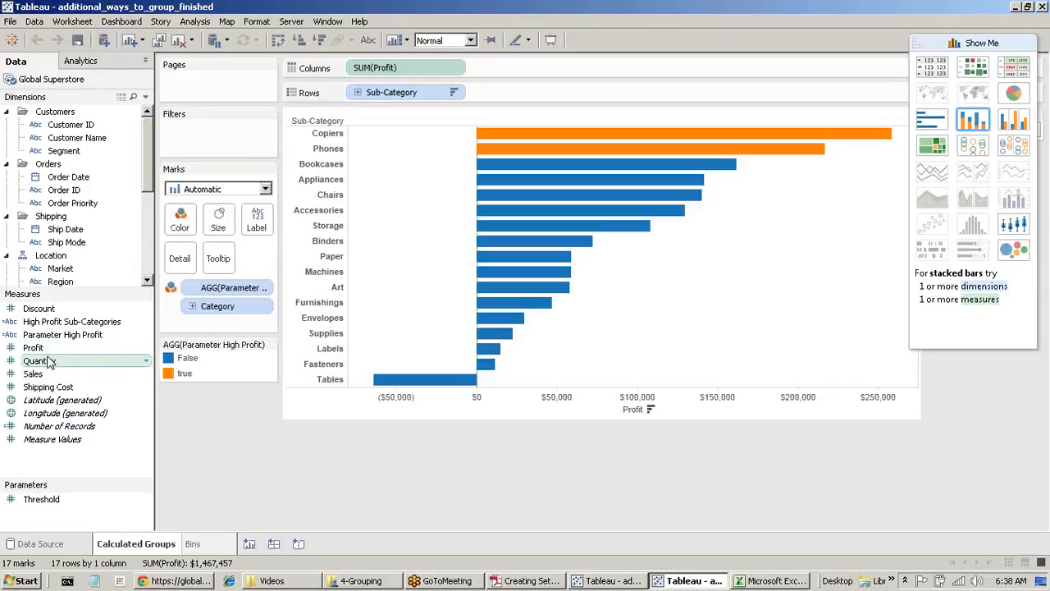
left_click(587, 581)
left_click_drag(52, 310, 180, 219)
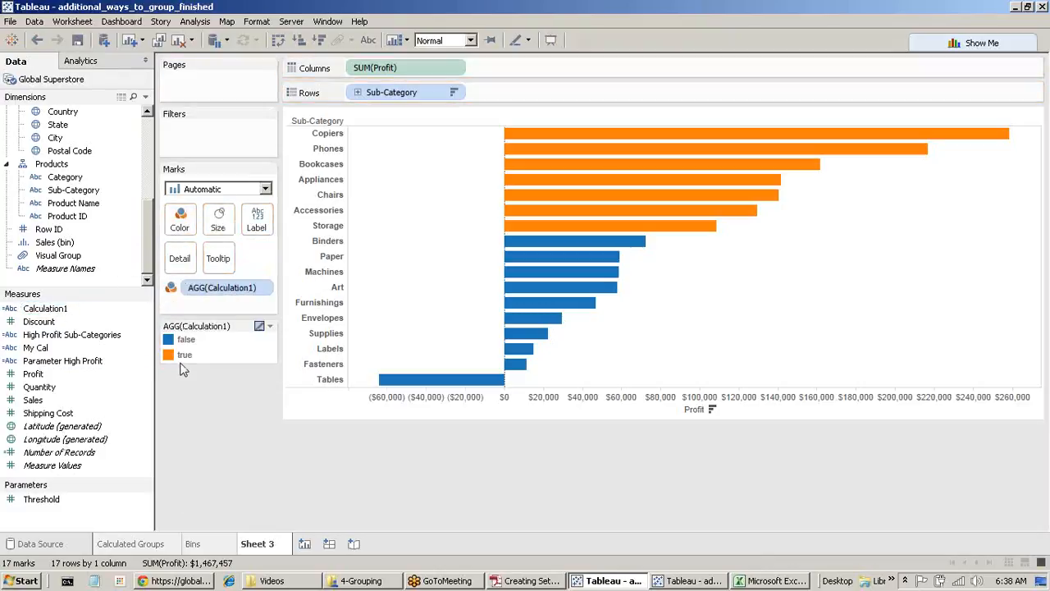
Step: Inspect the Binders bar's details and highlight the bars in the true group of the color legend
mouse_move(630, 243)
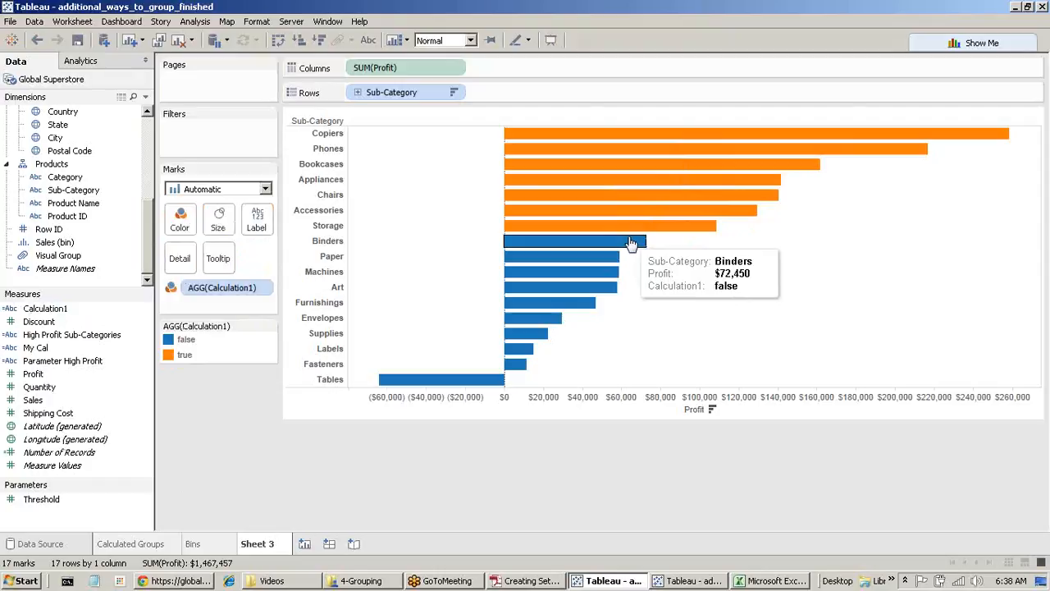
left_click(194, 356)
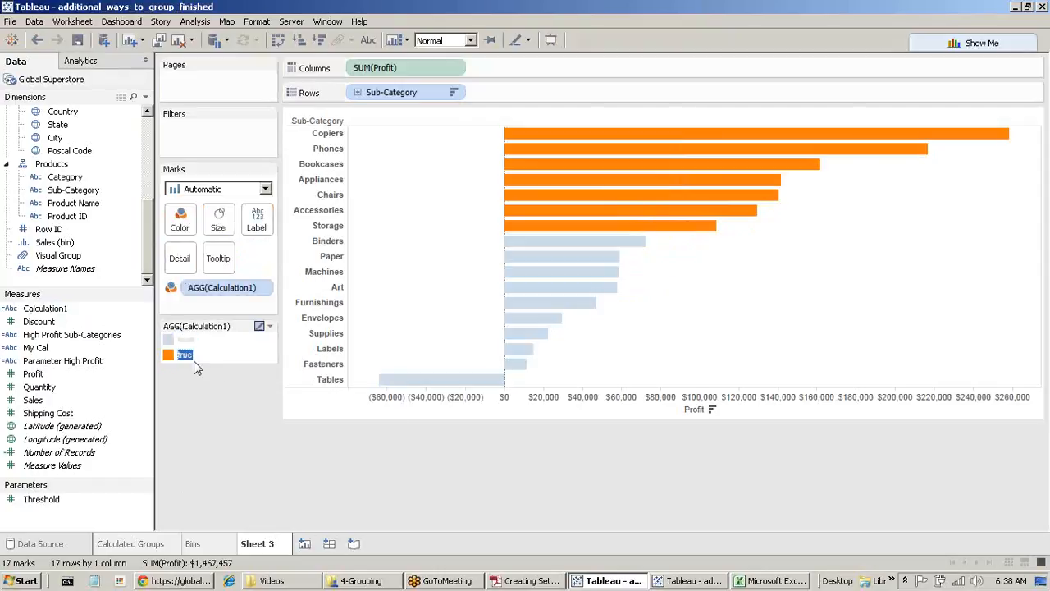
left_click(205, 353)
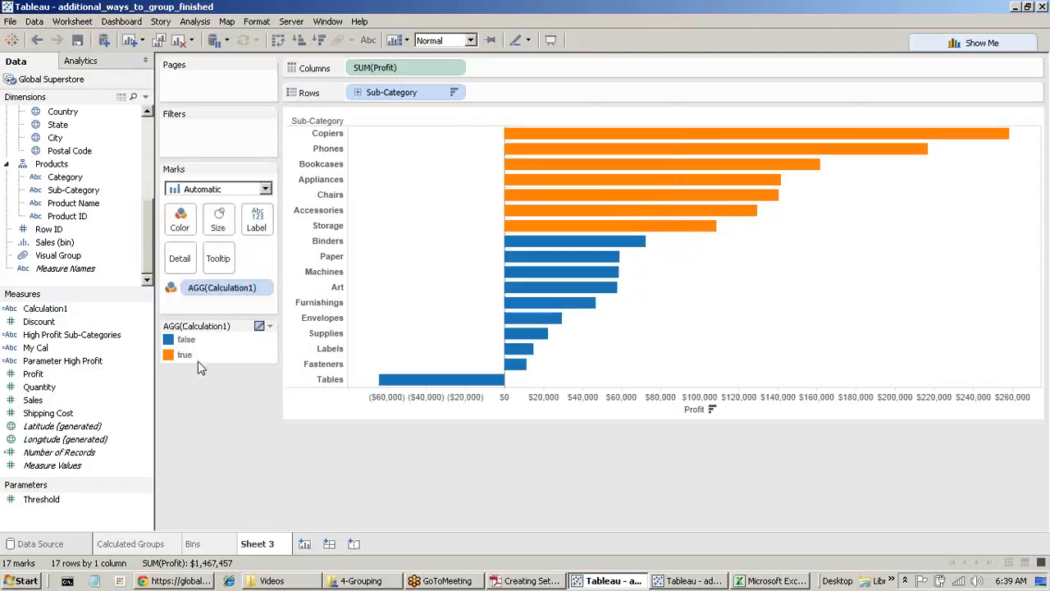
left_click(194, 356)
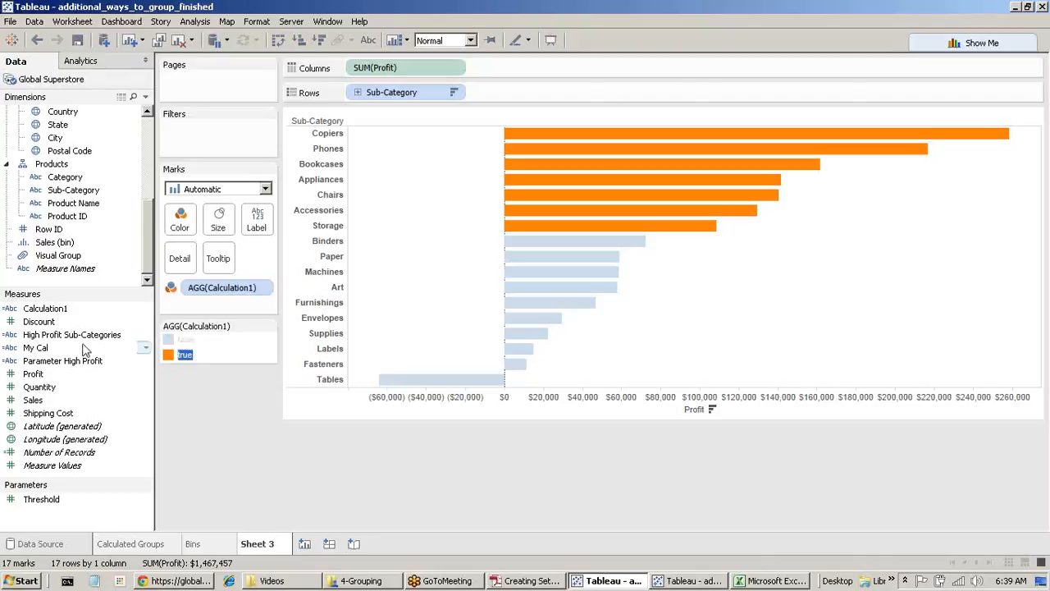
Step: Edit the Calculation1 formula so that its then result reads '> 100K' instead of 'true'
right_click(61, 310)
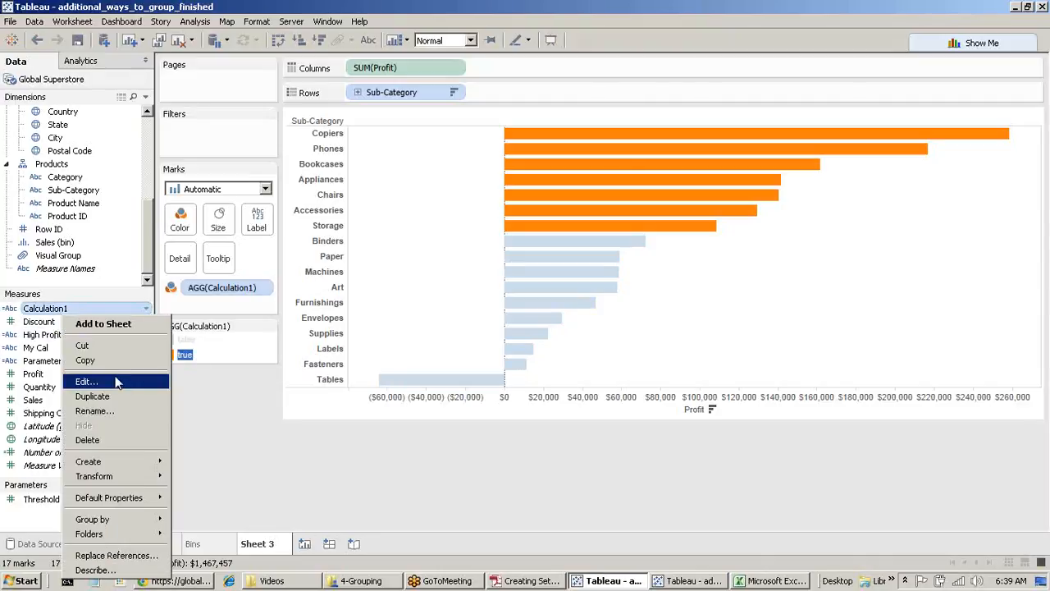
left_click(131, 380)
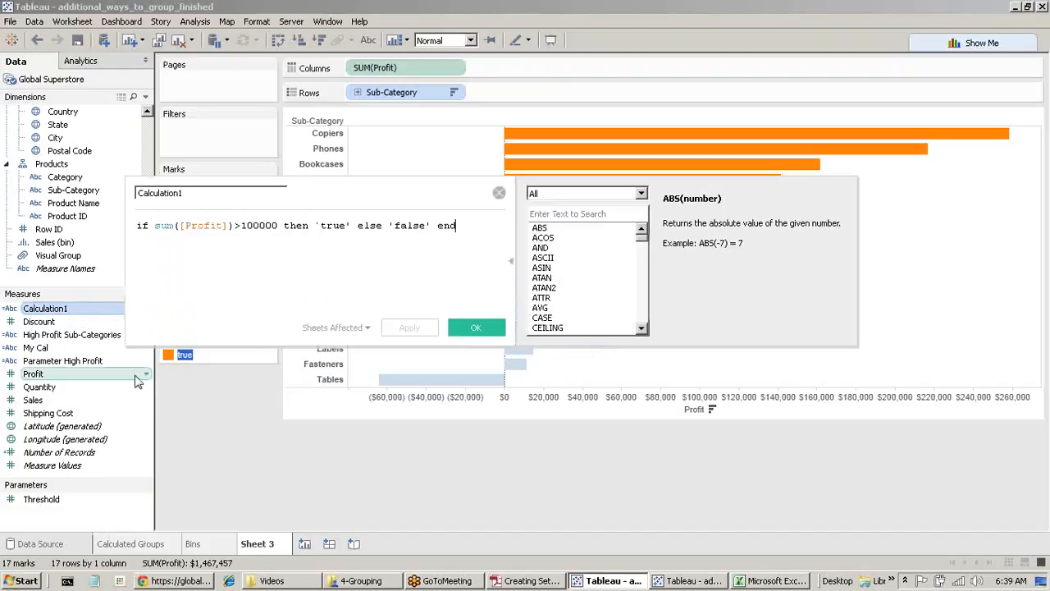
double_click(332, 225)
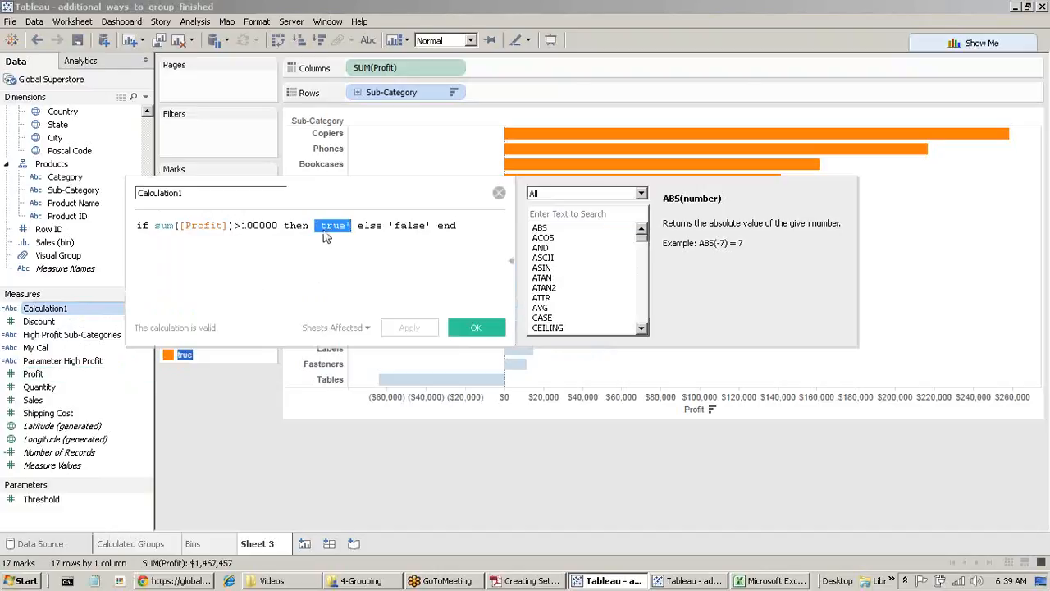
left_click(321, 225)
left_click_drag(321, 224, 348, 228)
key("BackSpace")
type("> ")
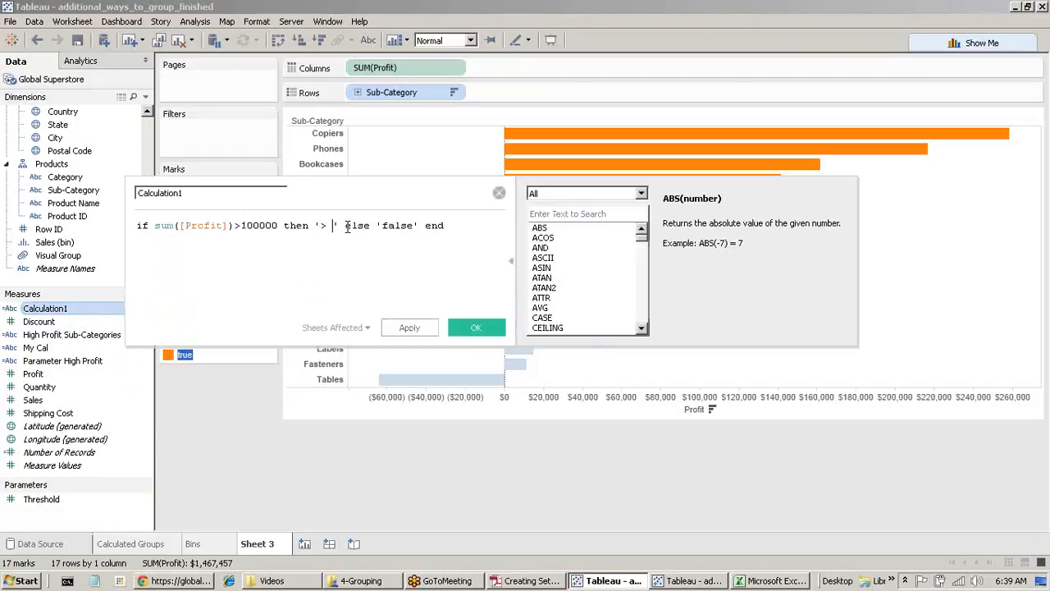
type("100")
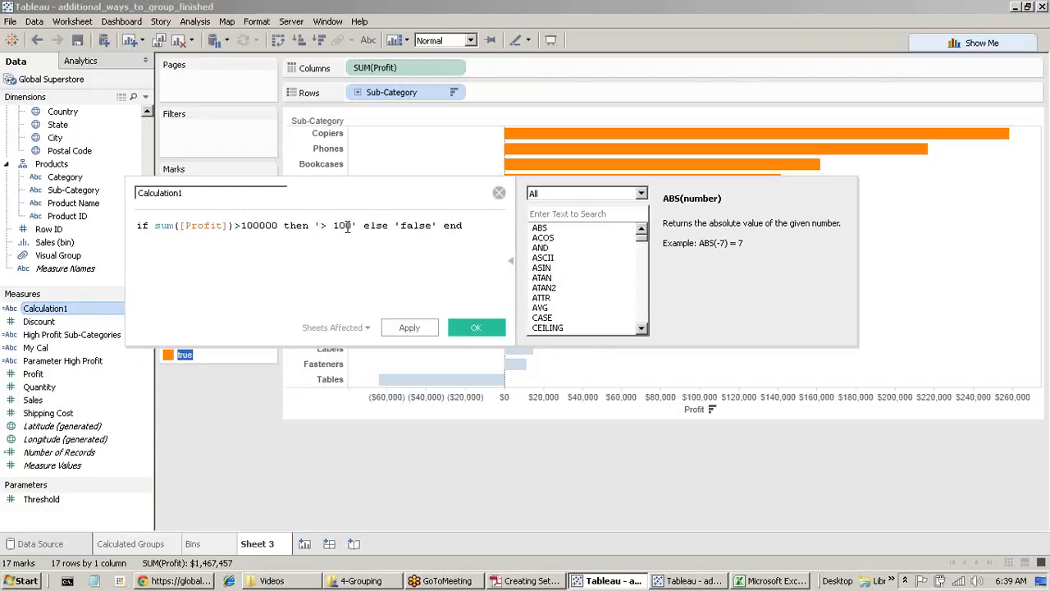
type("K")
Step: Replace the 'false' result in the Calculation1 formula with '< 100K' and save the calculation
left_click_drag(407, 226, 435, 228)
type("< 100K")
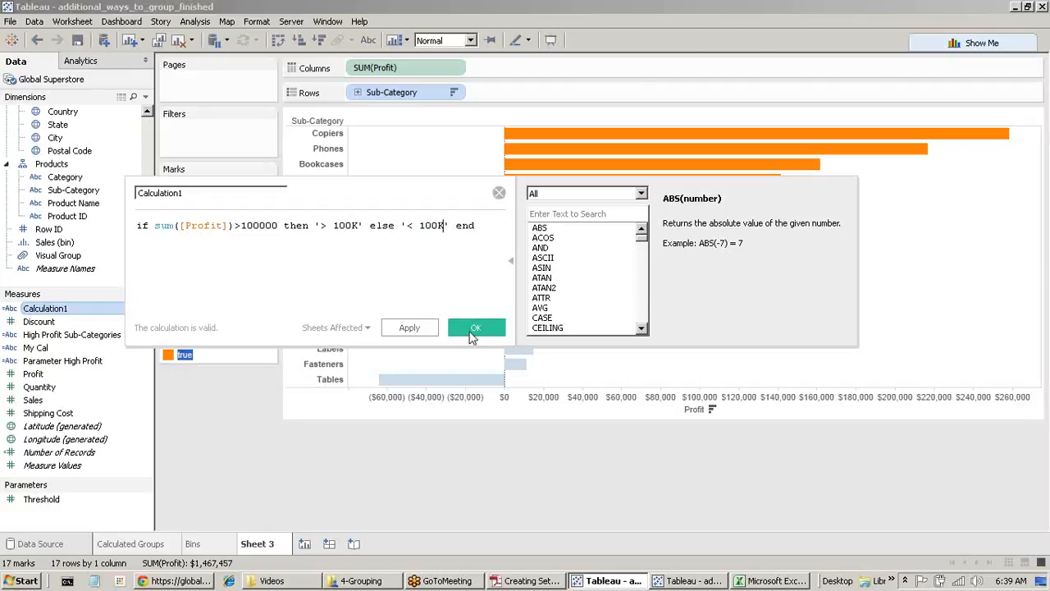
left_click(475, 327)
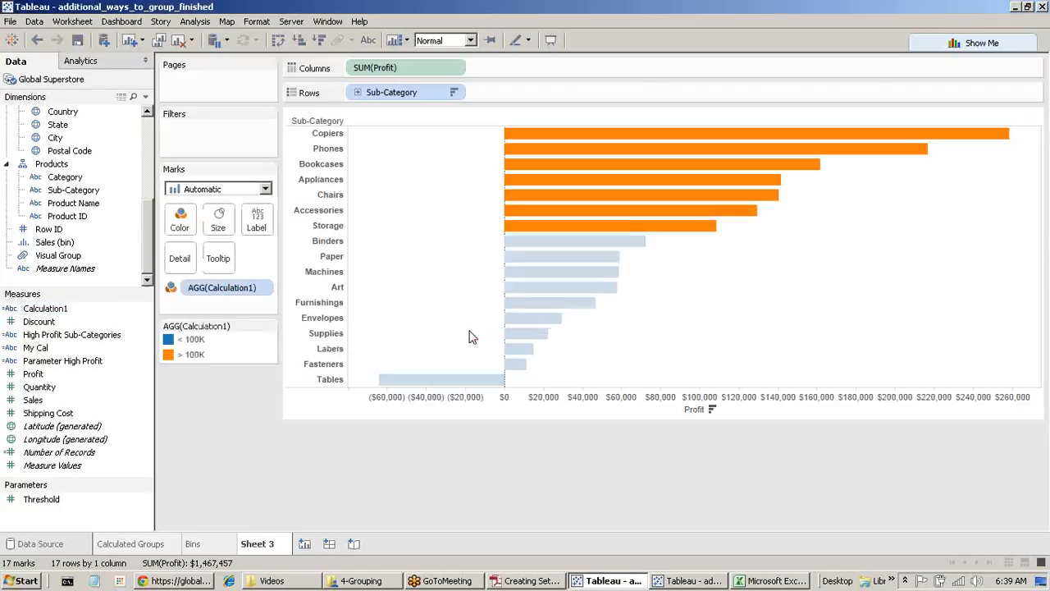
Step: Highlight the bars of the < 100K group and the > 100K group in turn from the color legend
left_click(205, 343)
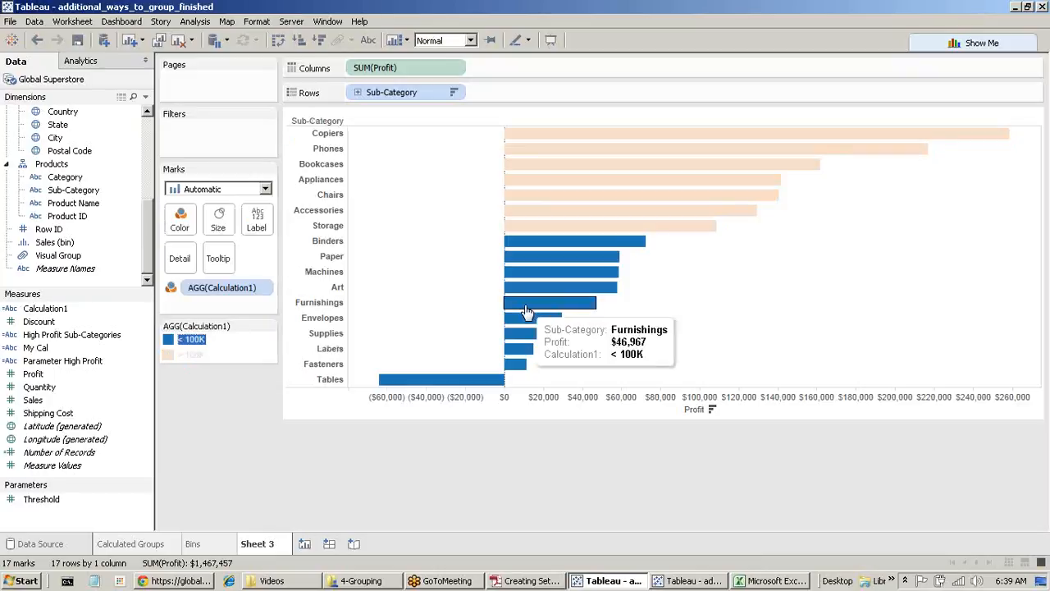
left_click(194, 354)
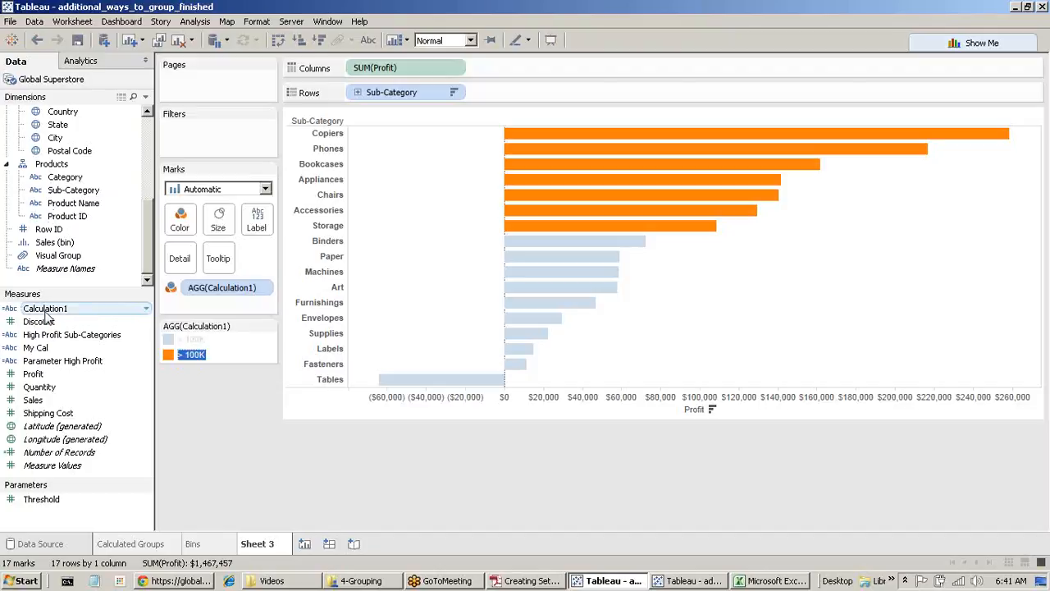
Step: Move Calculation1 from color to label so each sub-category bar is labeled with its profit group
left_click_drag(222, 287, 257, 228)
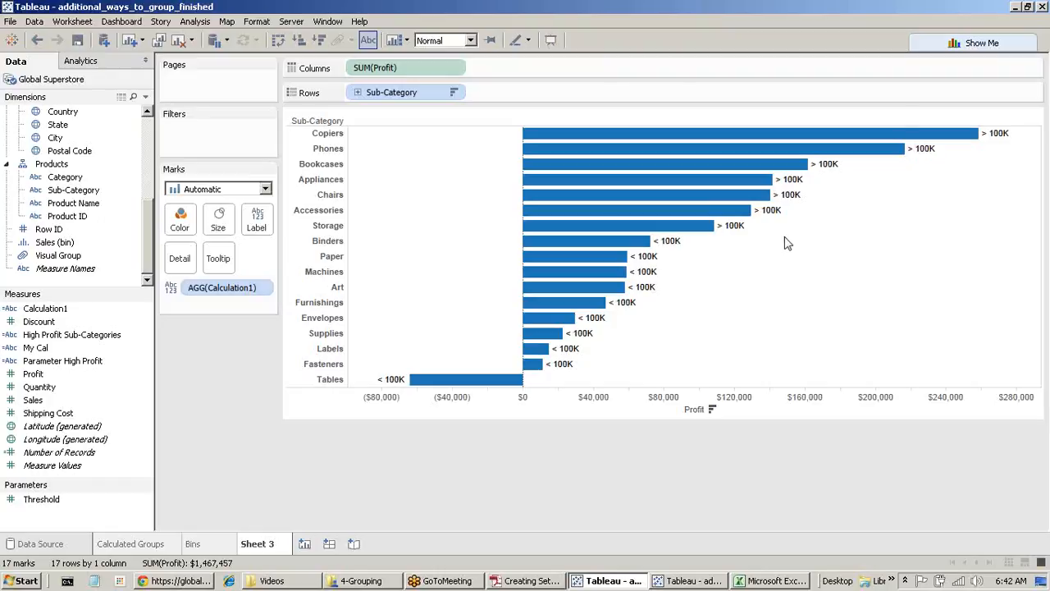
left_click(848, 31)
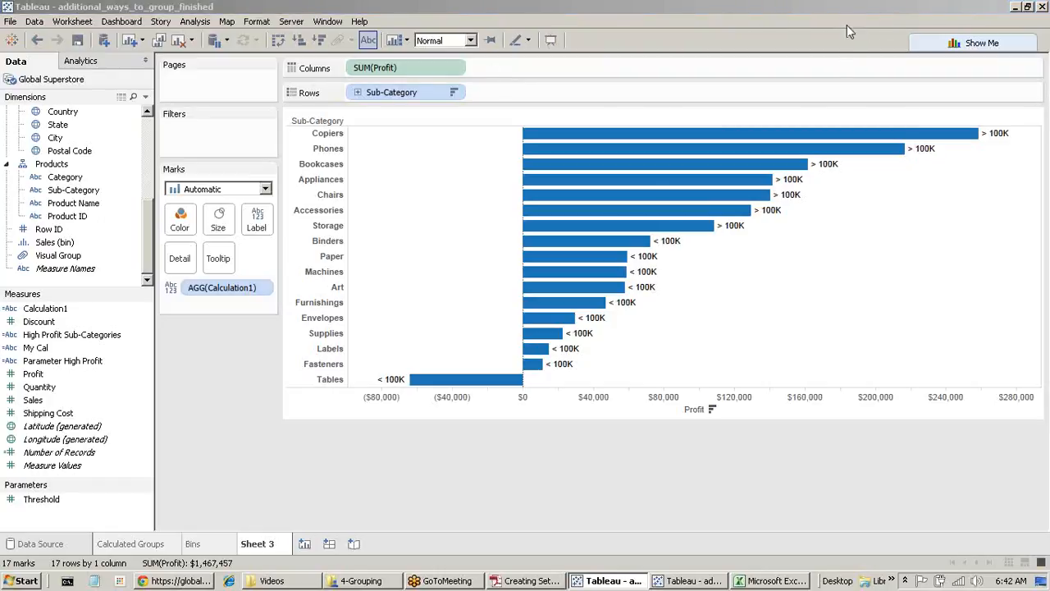
left_click(834, 63)
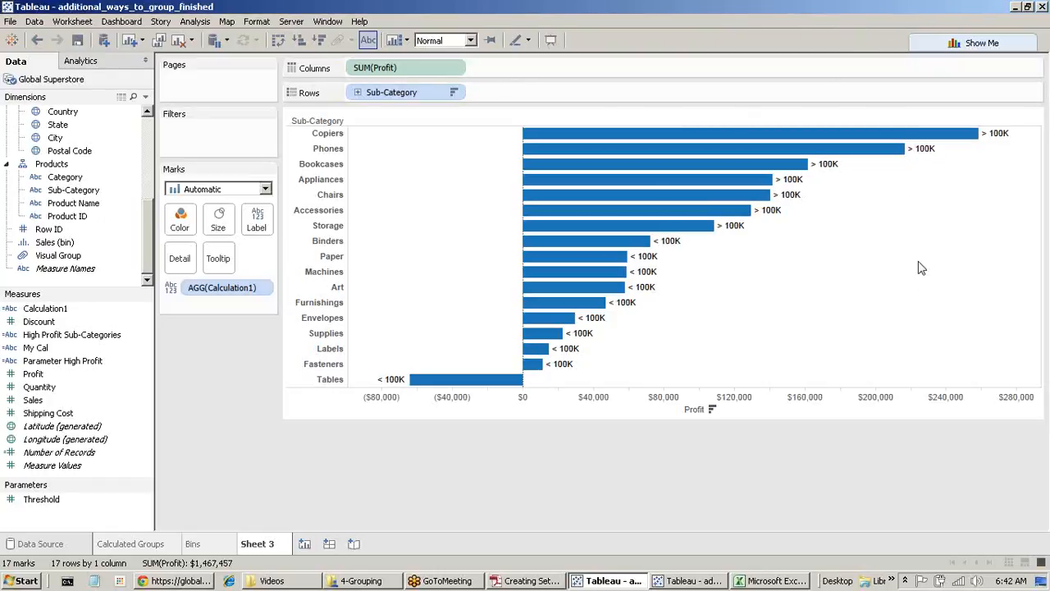